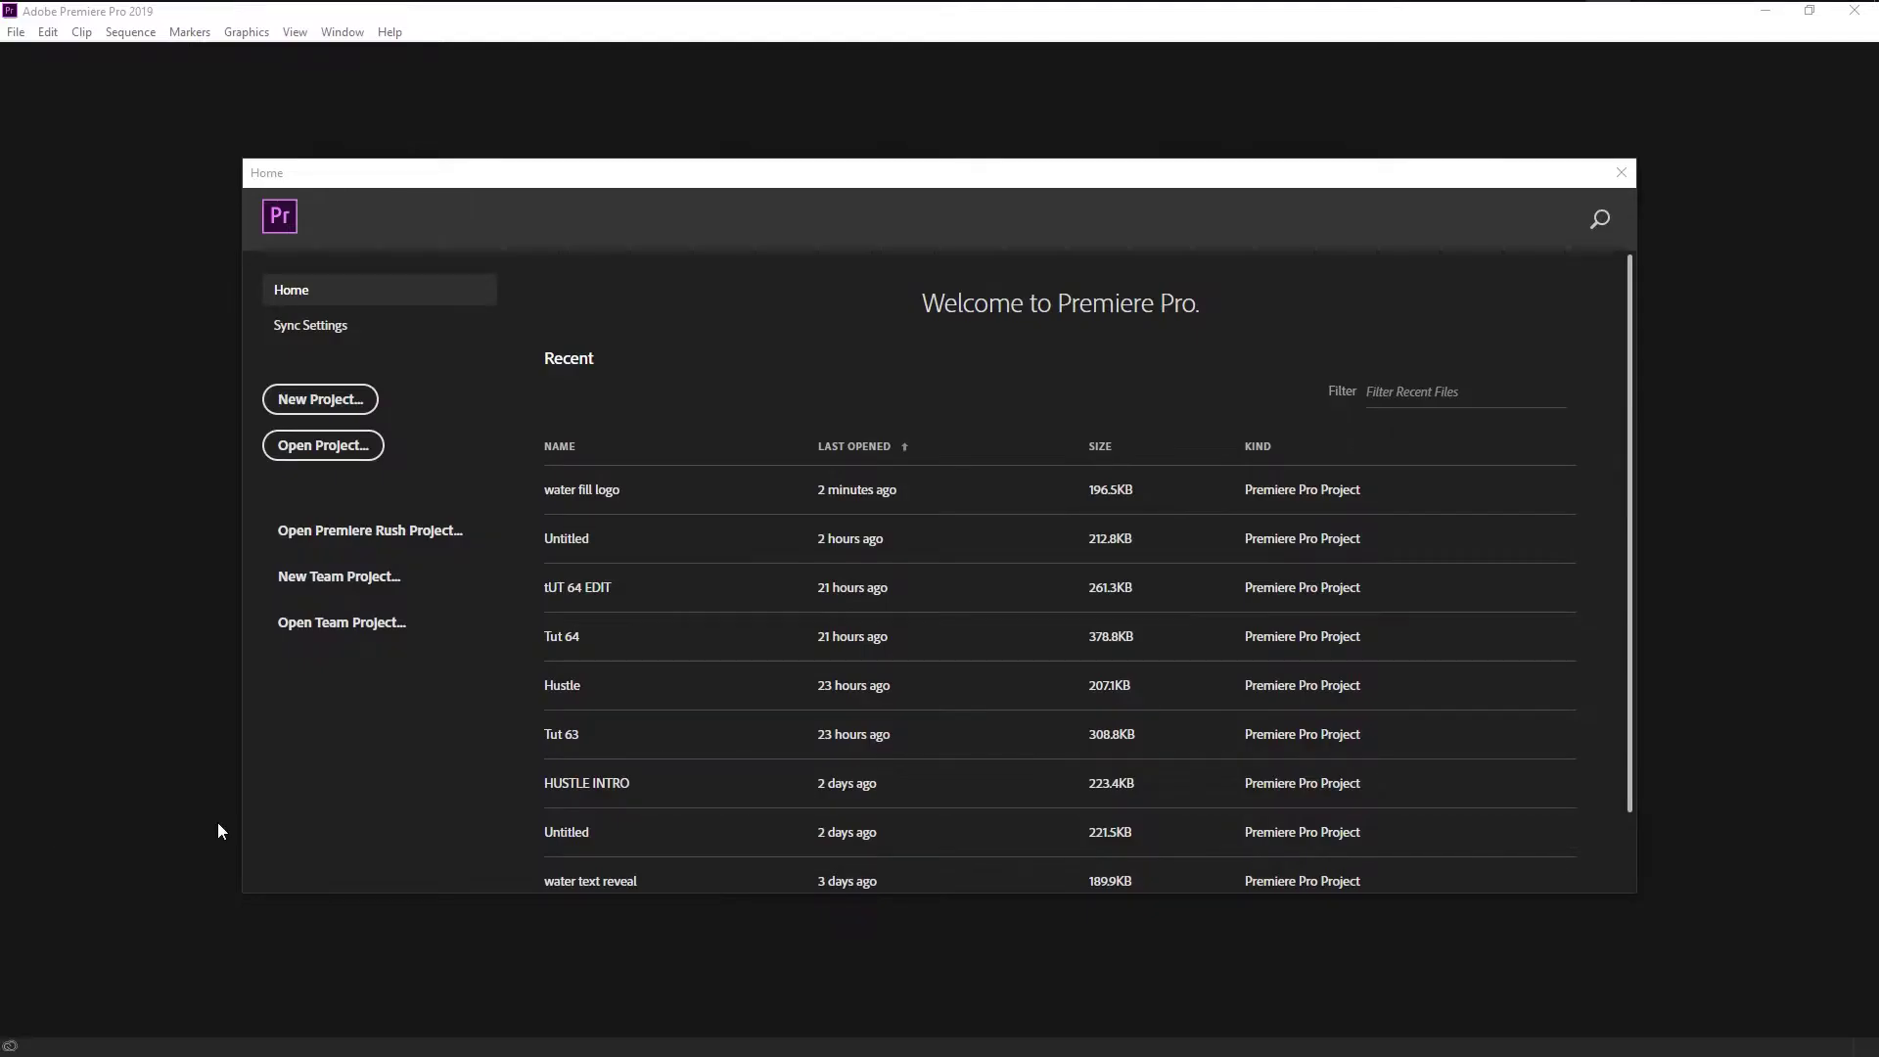
# - Create a new project named "water fill logo"
pyautogui.click(360, 399)
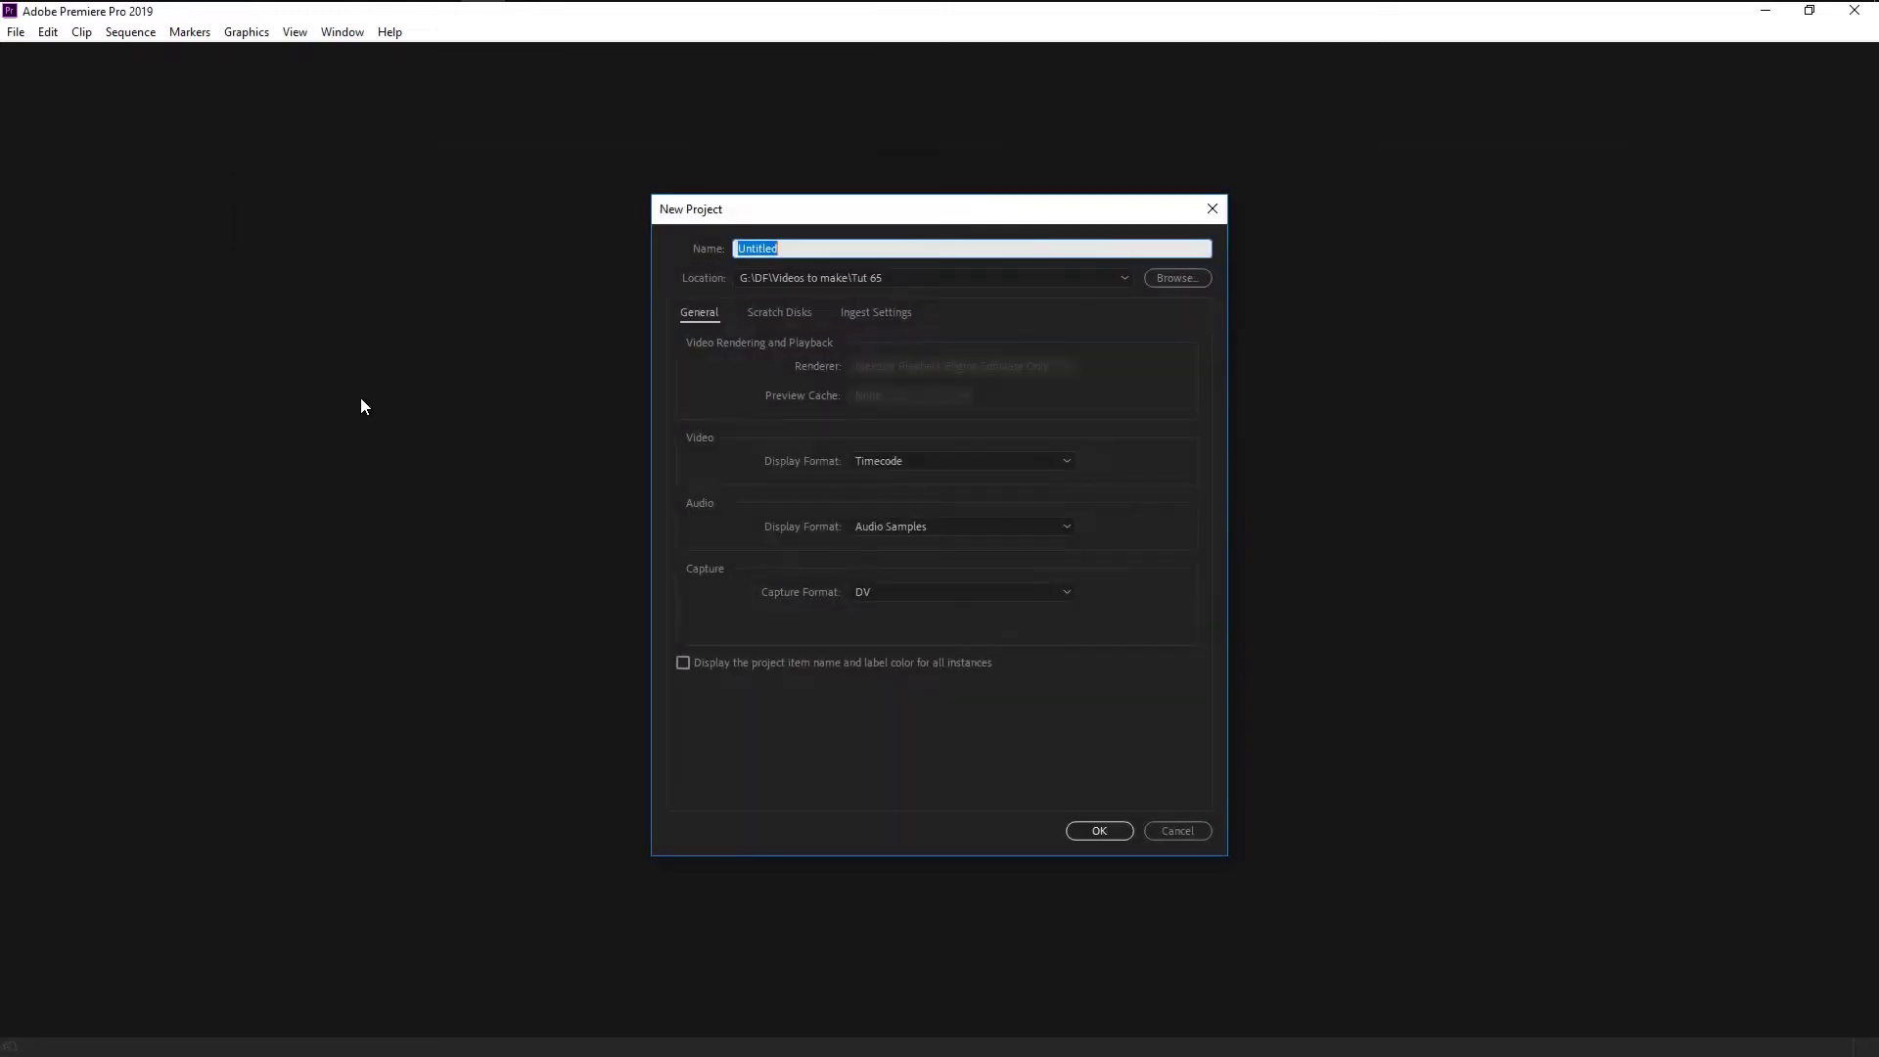
pyautogui.write('water fill logo')
pyautogui.press('Return')
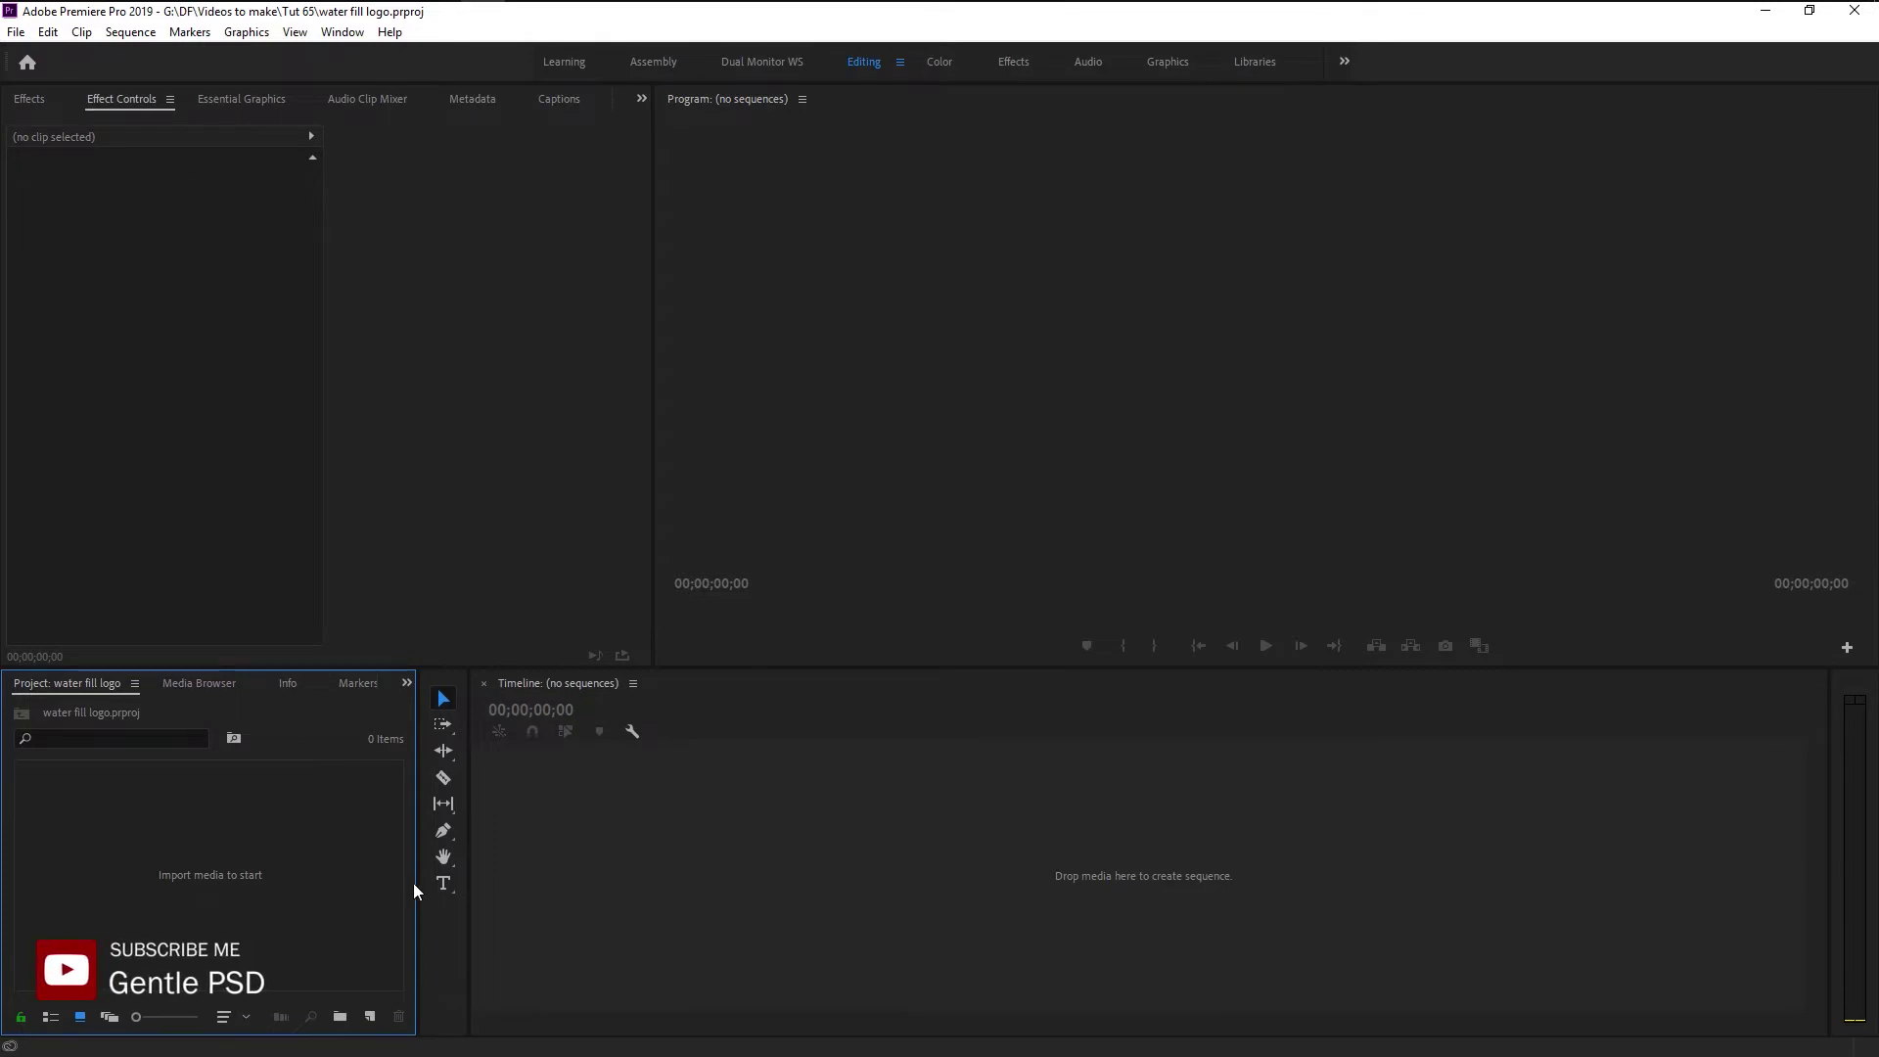
# - Create a 1920 × 1080 light red color matte named "red" and place it on the timeline as a new sequence
pyautogui.click(371, 1017)
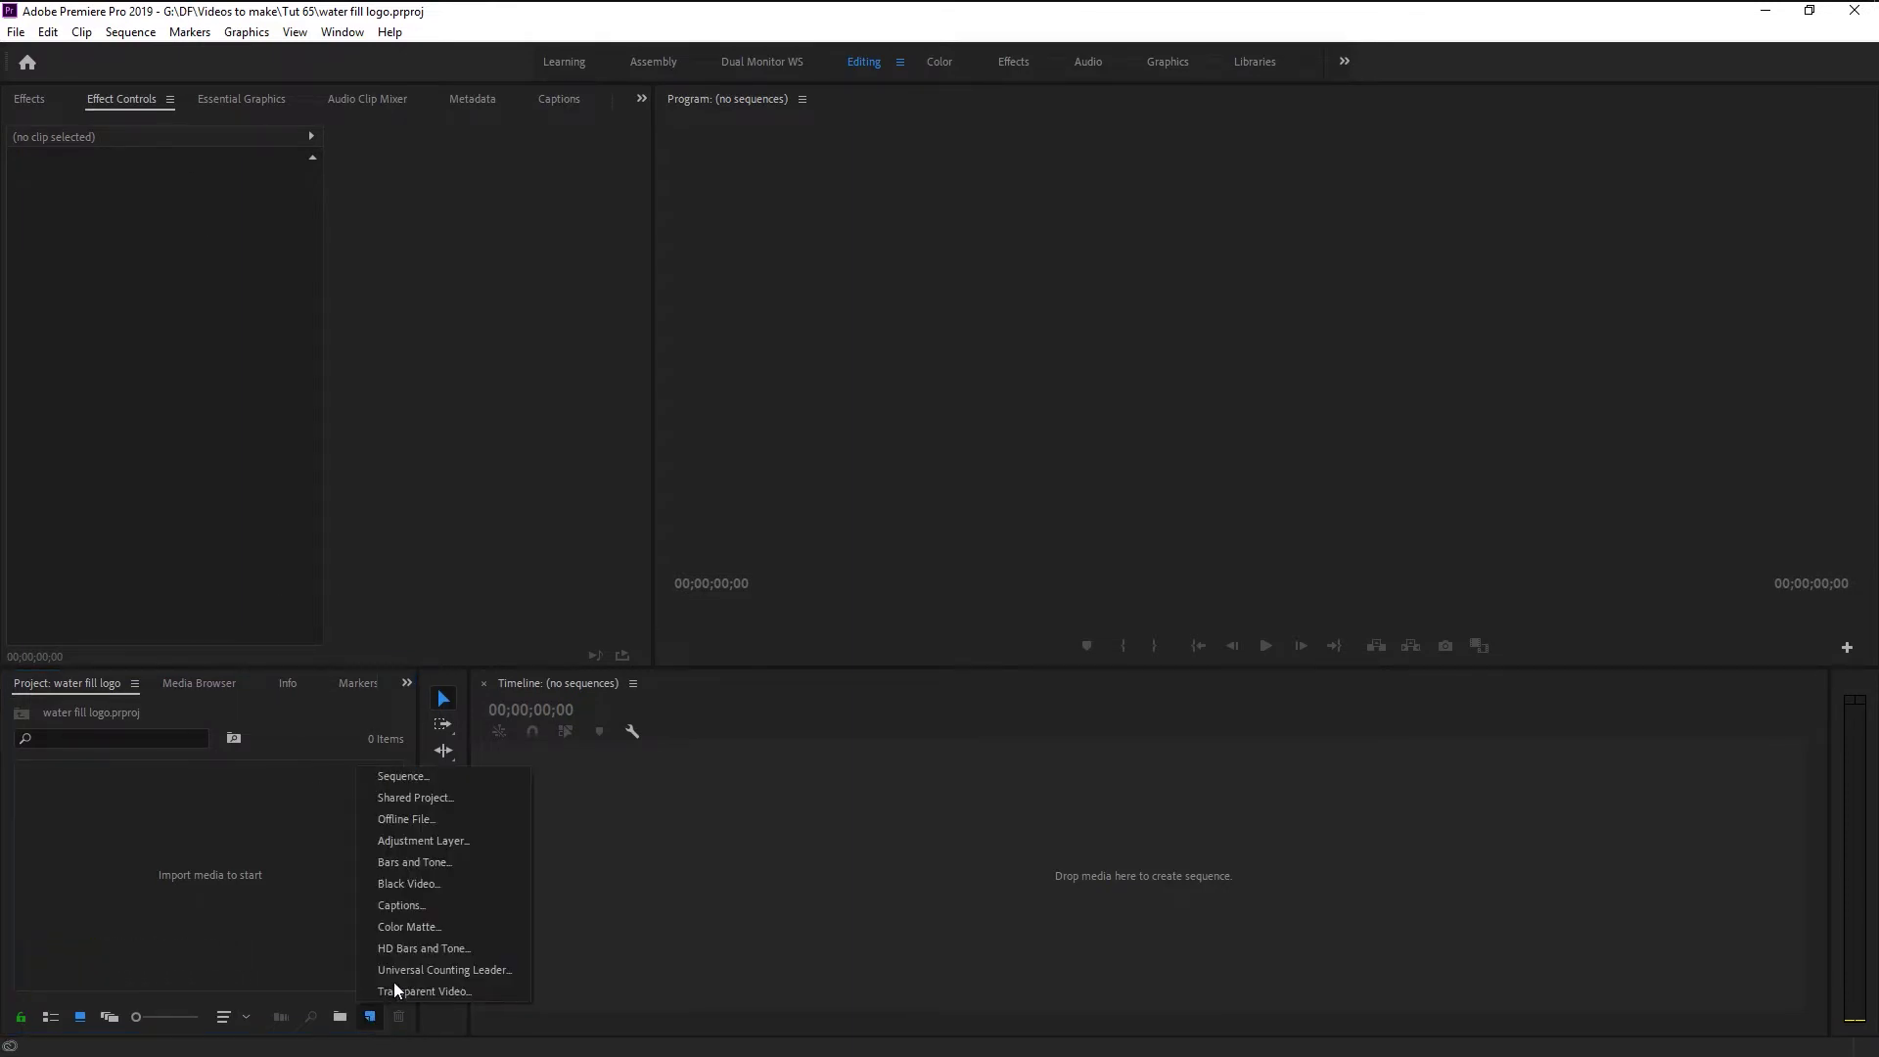
pyautogui.click(429, 926)
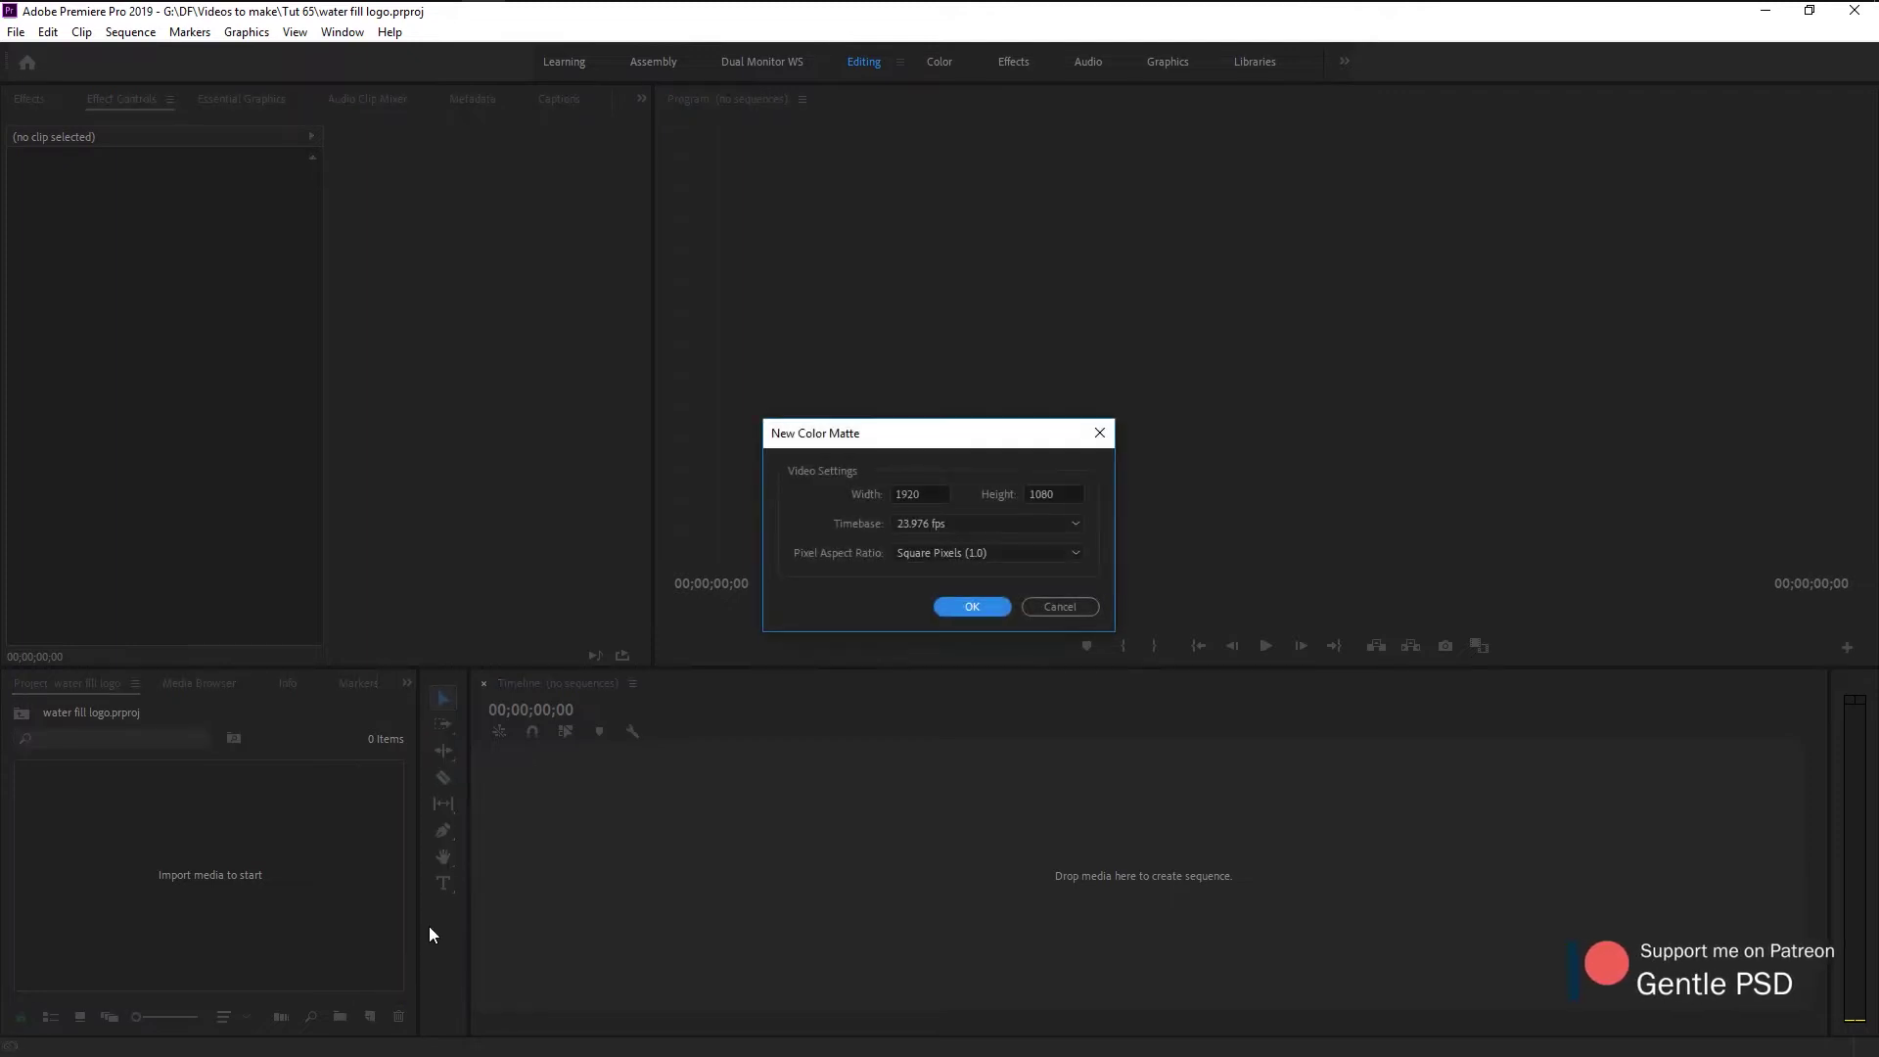
pyautogui.click(979, 602)
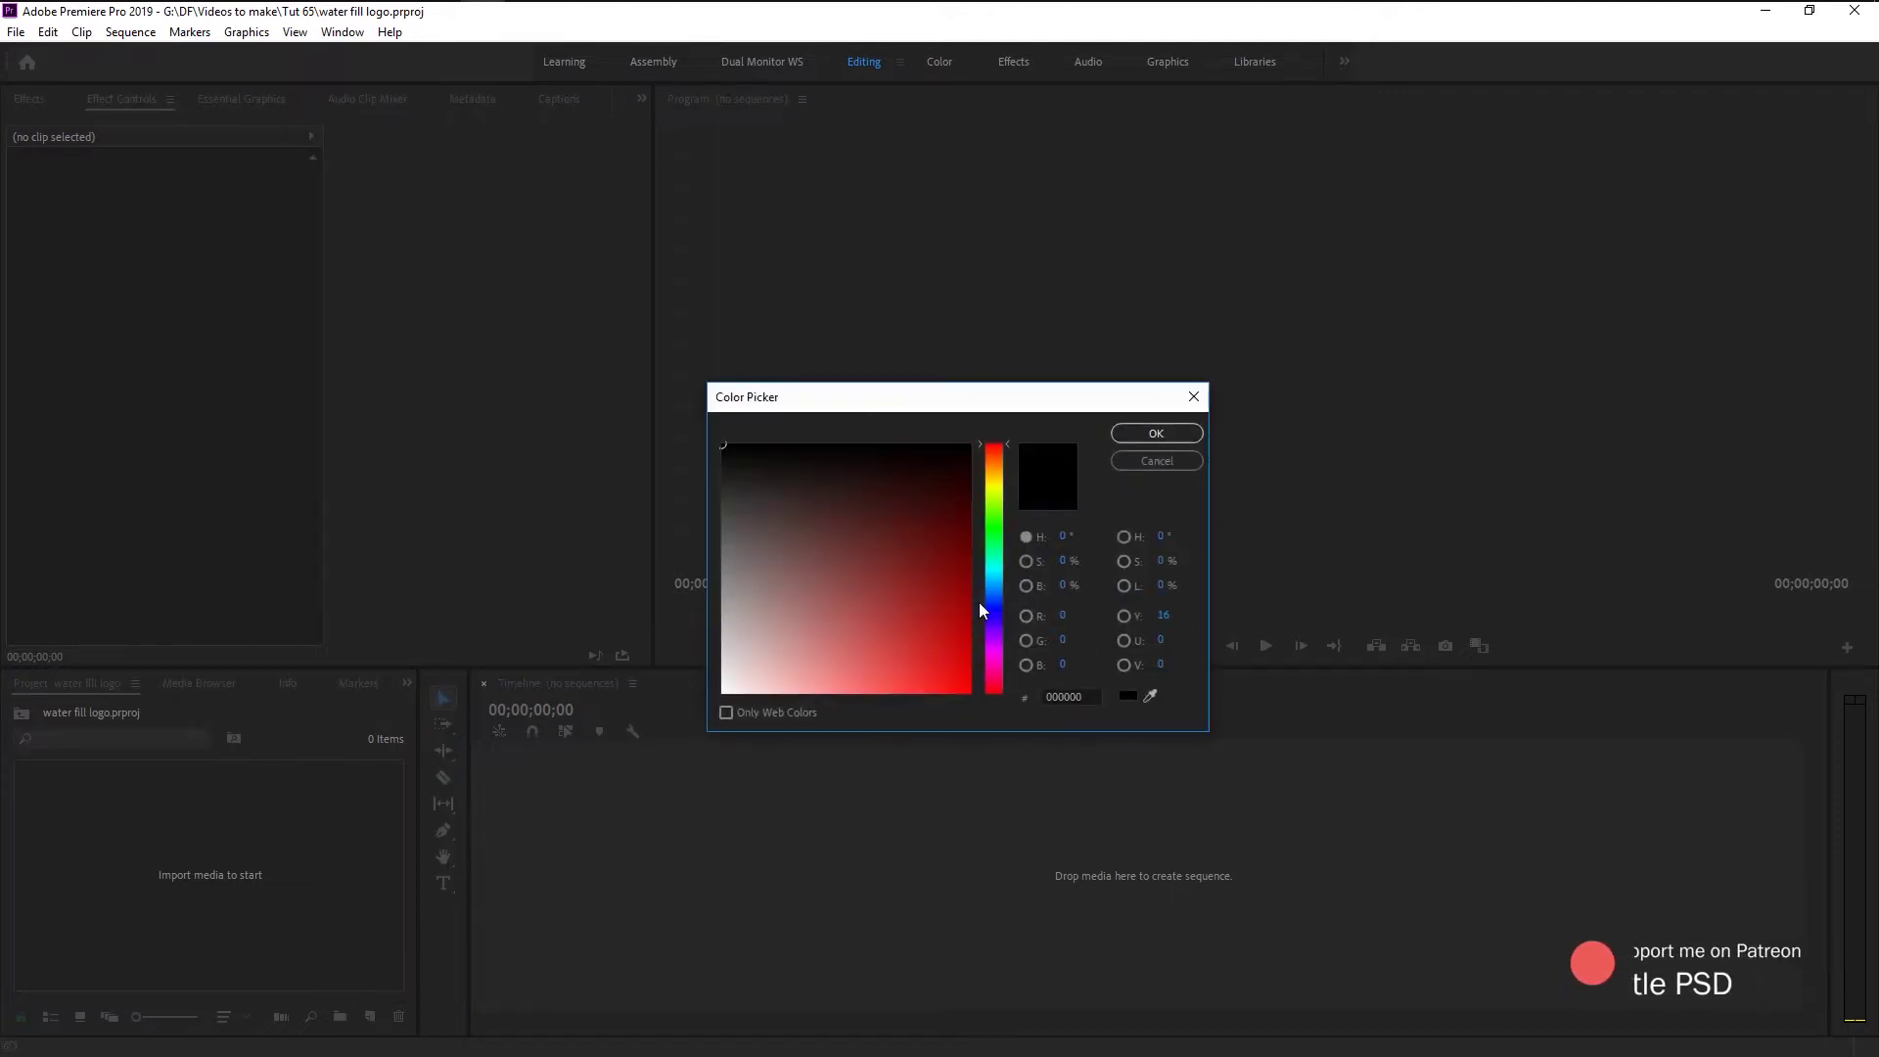
pyautogui.moveTo(925, 690)
pyautogui.mouseDown()
pyautogui.moveTo(895, 773)
pyautogui.moveTo(936, 647)
pyautogui.moveTo(916, 703)
pyautogui.mouseUp()
pyautogui.click(1156, 433)
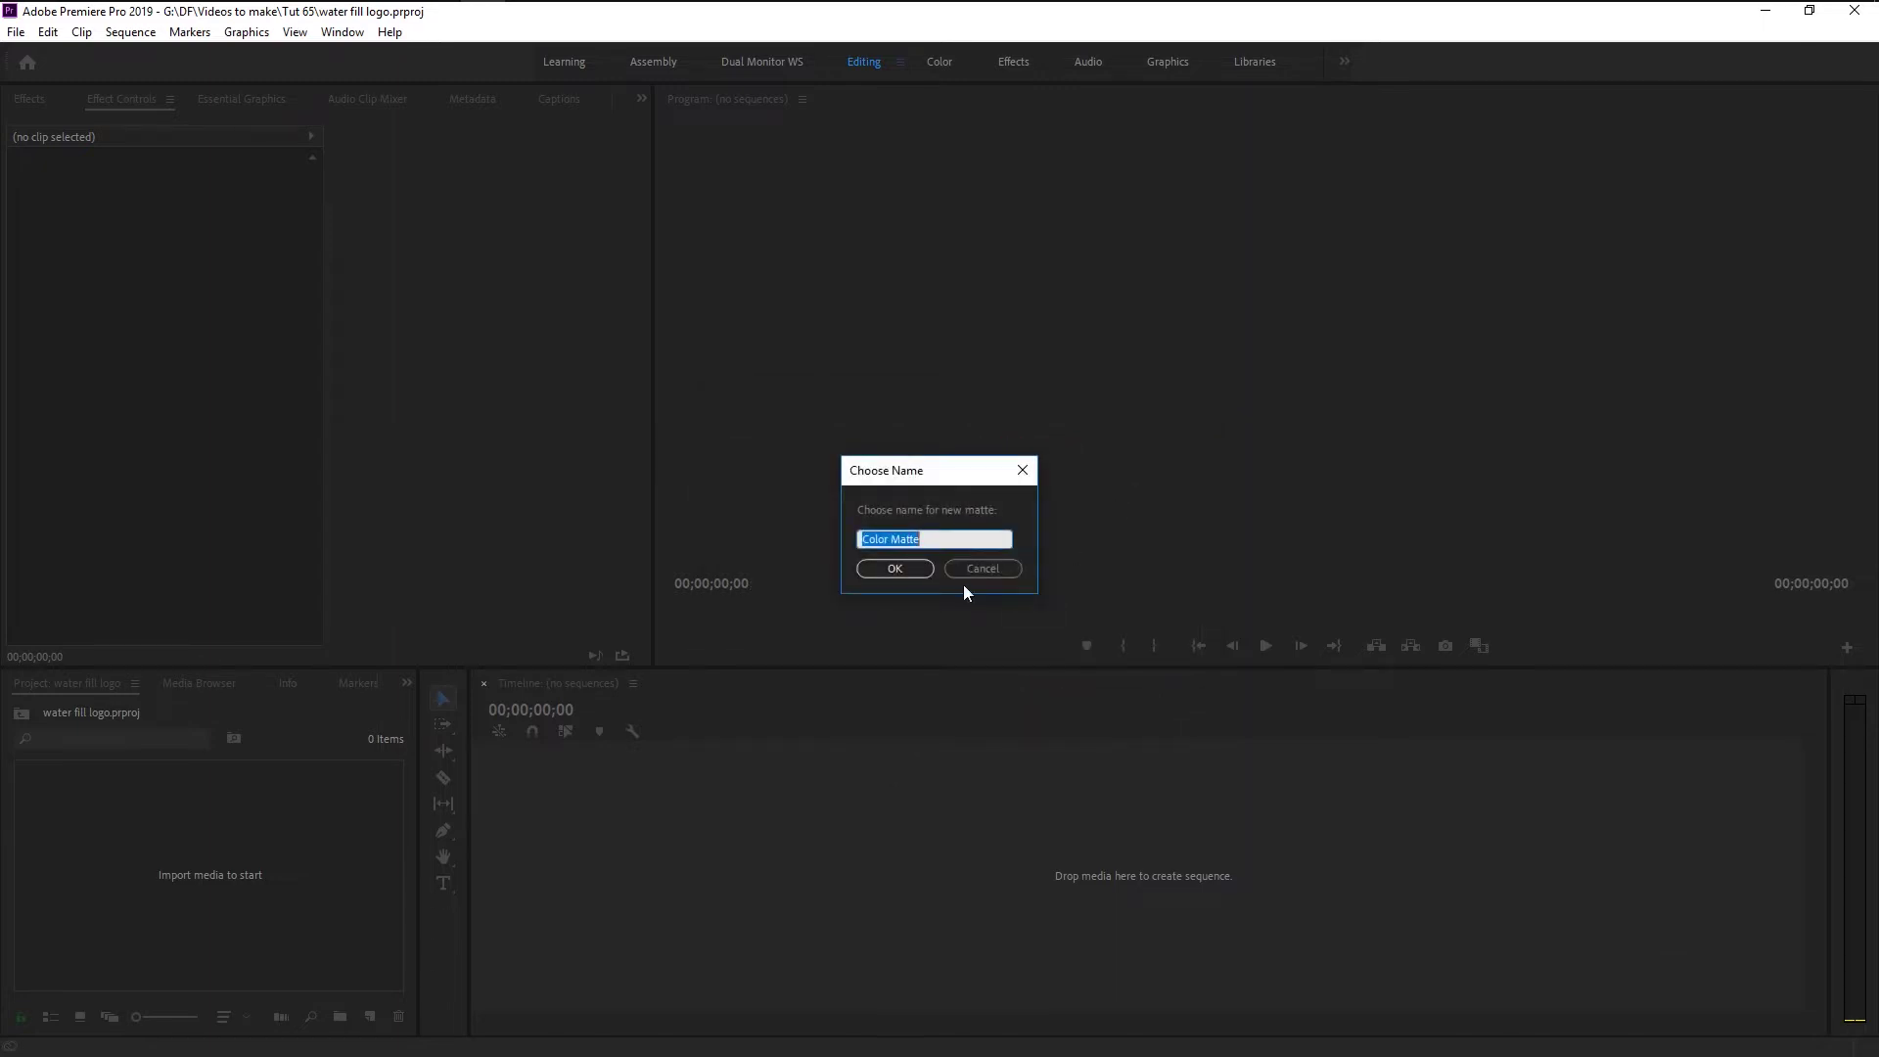
pyautogui.write('red')
pyautogui.press('Return')
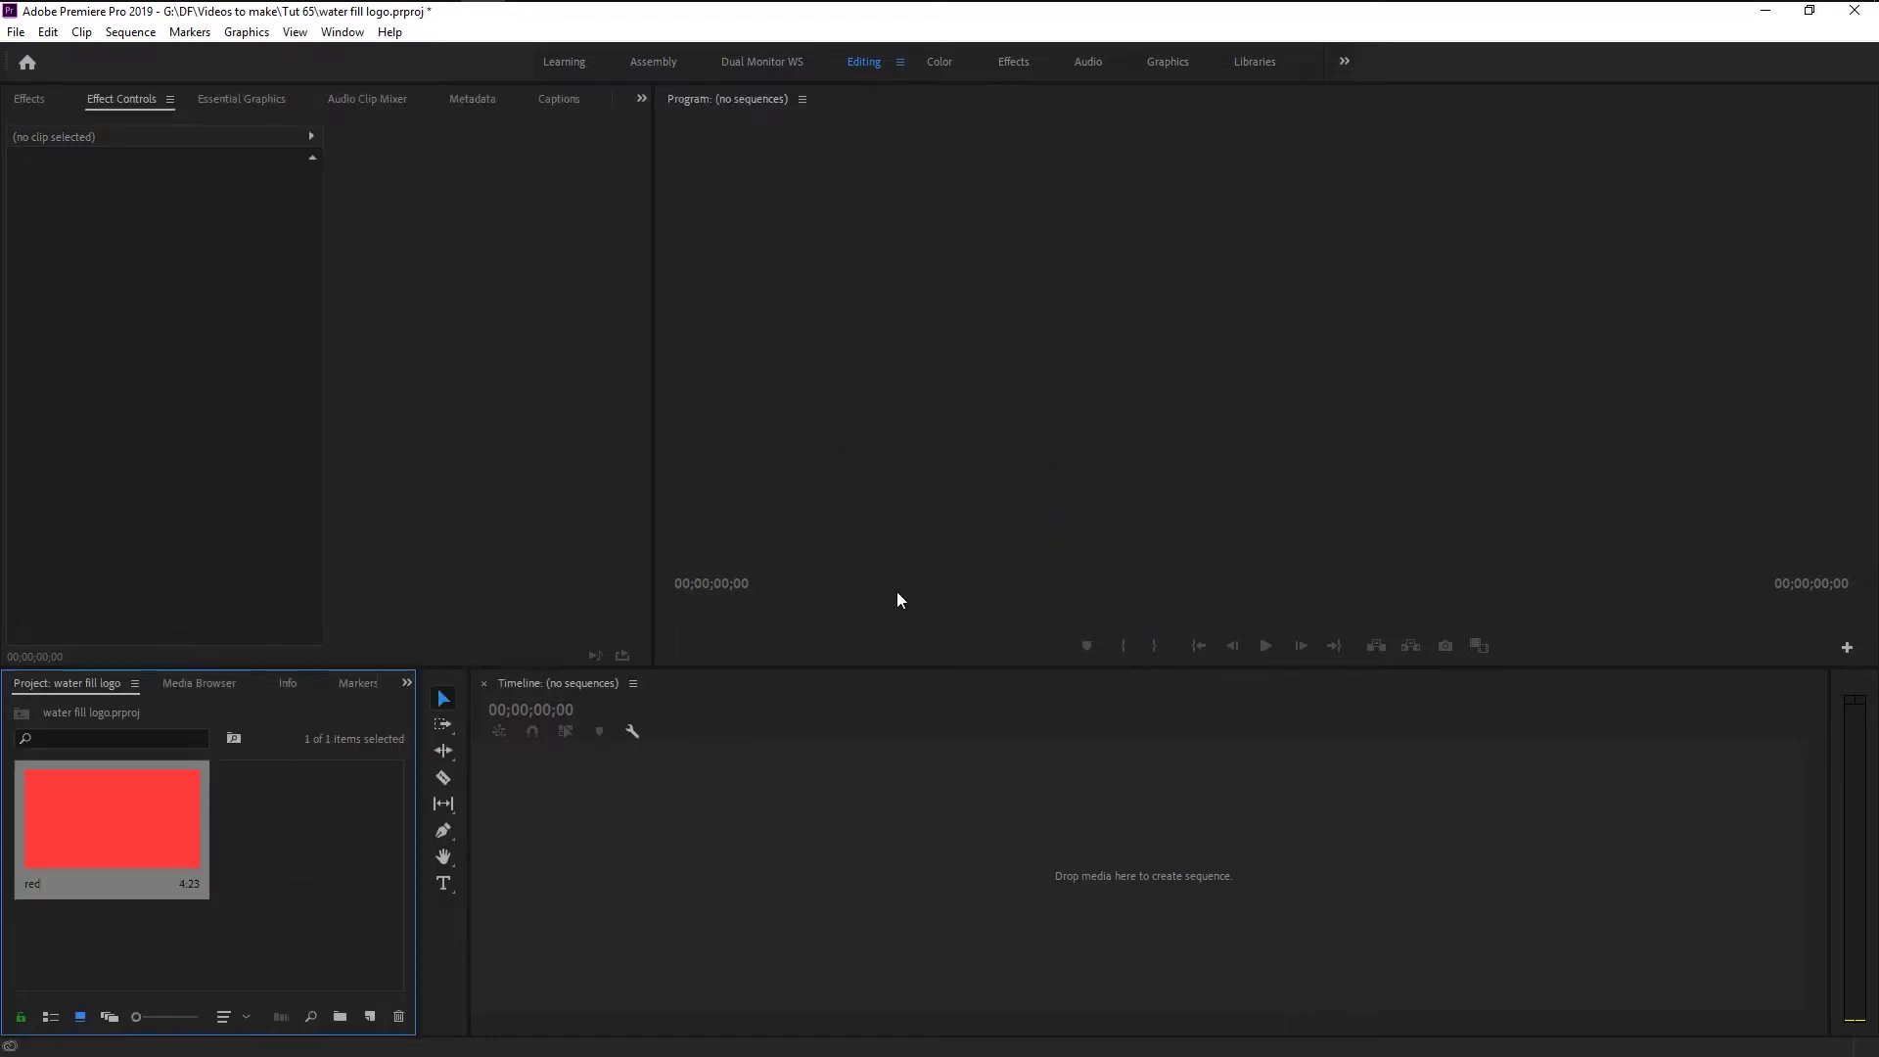
pyautogui.moveTo(208, 802); pyautogui.dragTo(715, 883)
pyautogui.moveTo(715, 879); pyautogui.dragTo(714, 879)
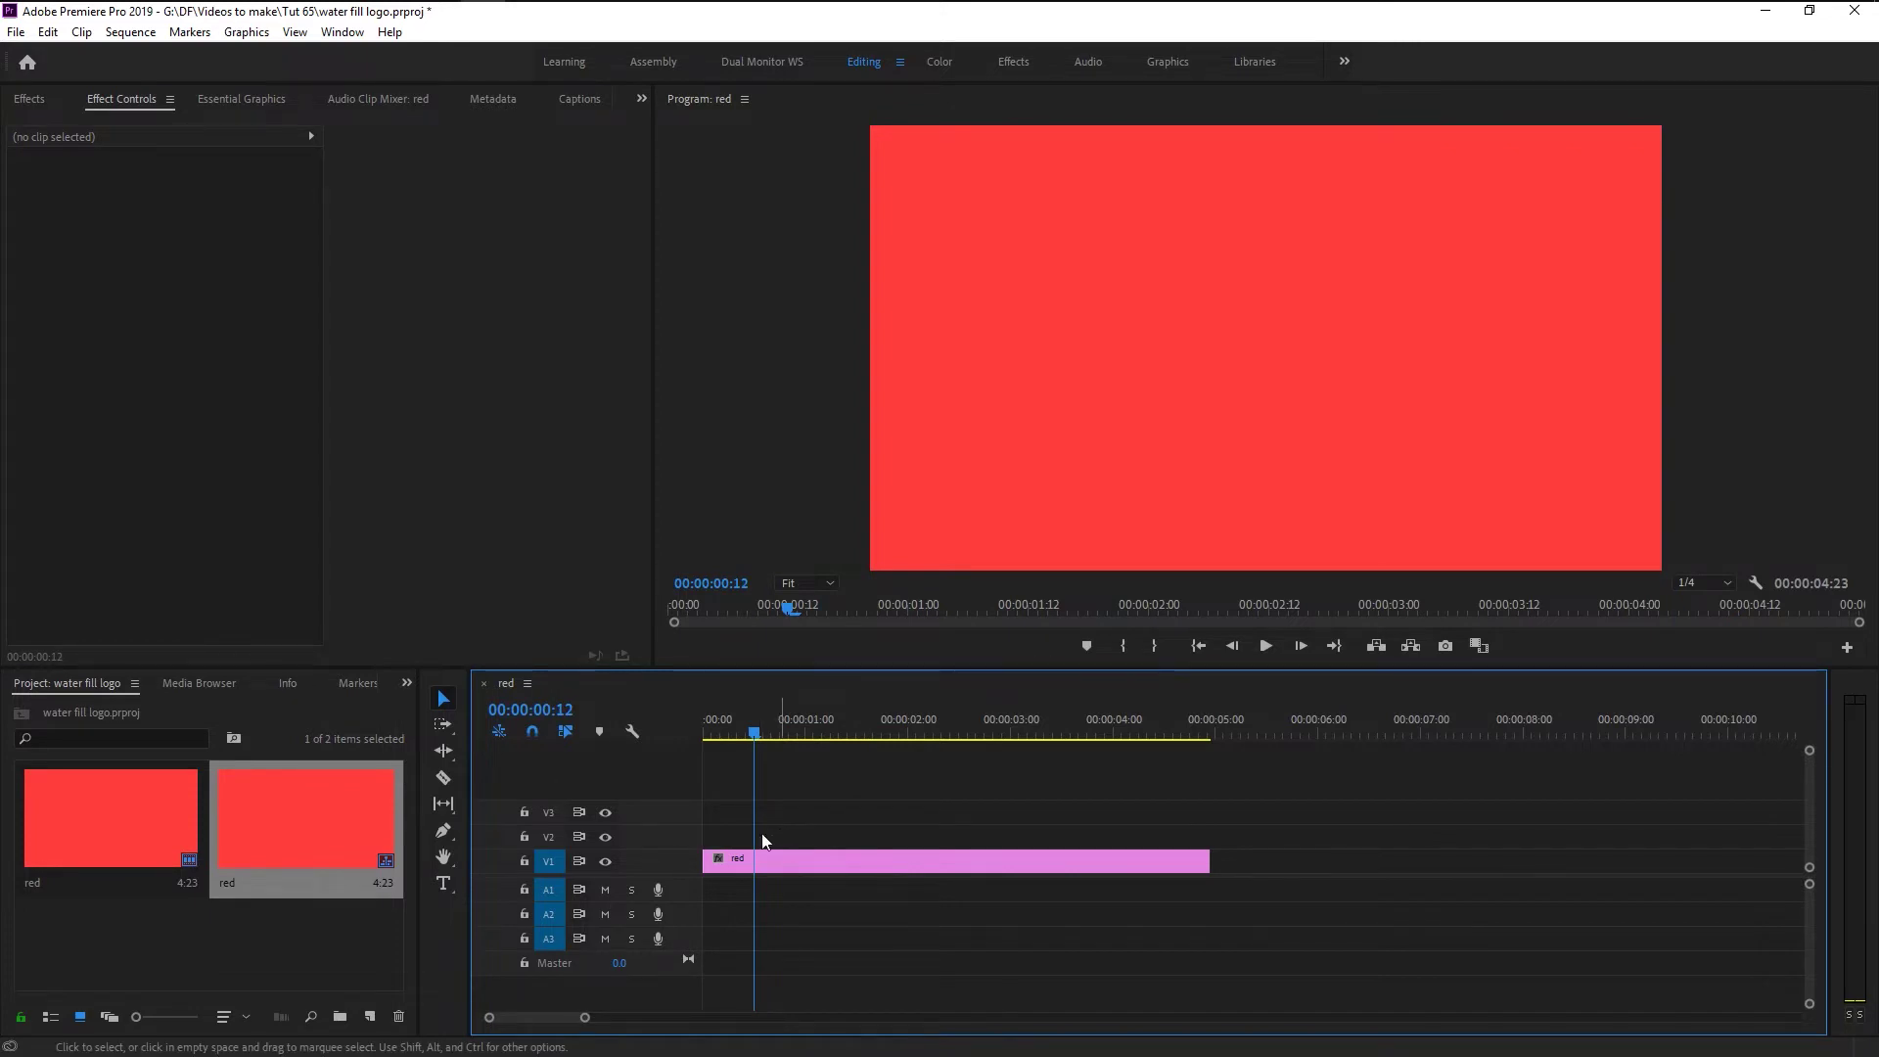
# - Add the text "GENTLE" over the red background with the Type tool
pyautogui.click(444, 884)
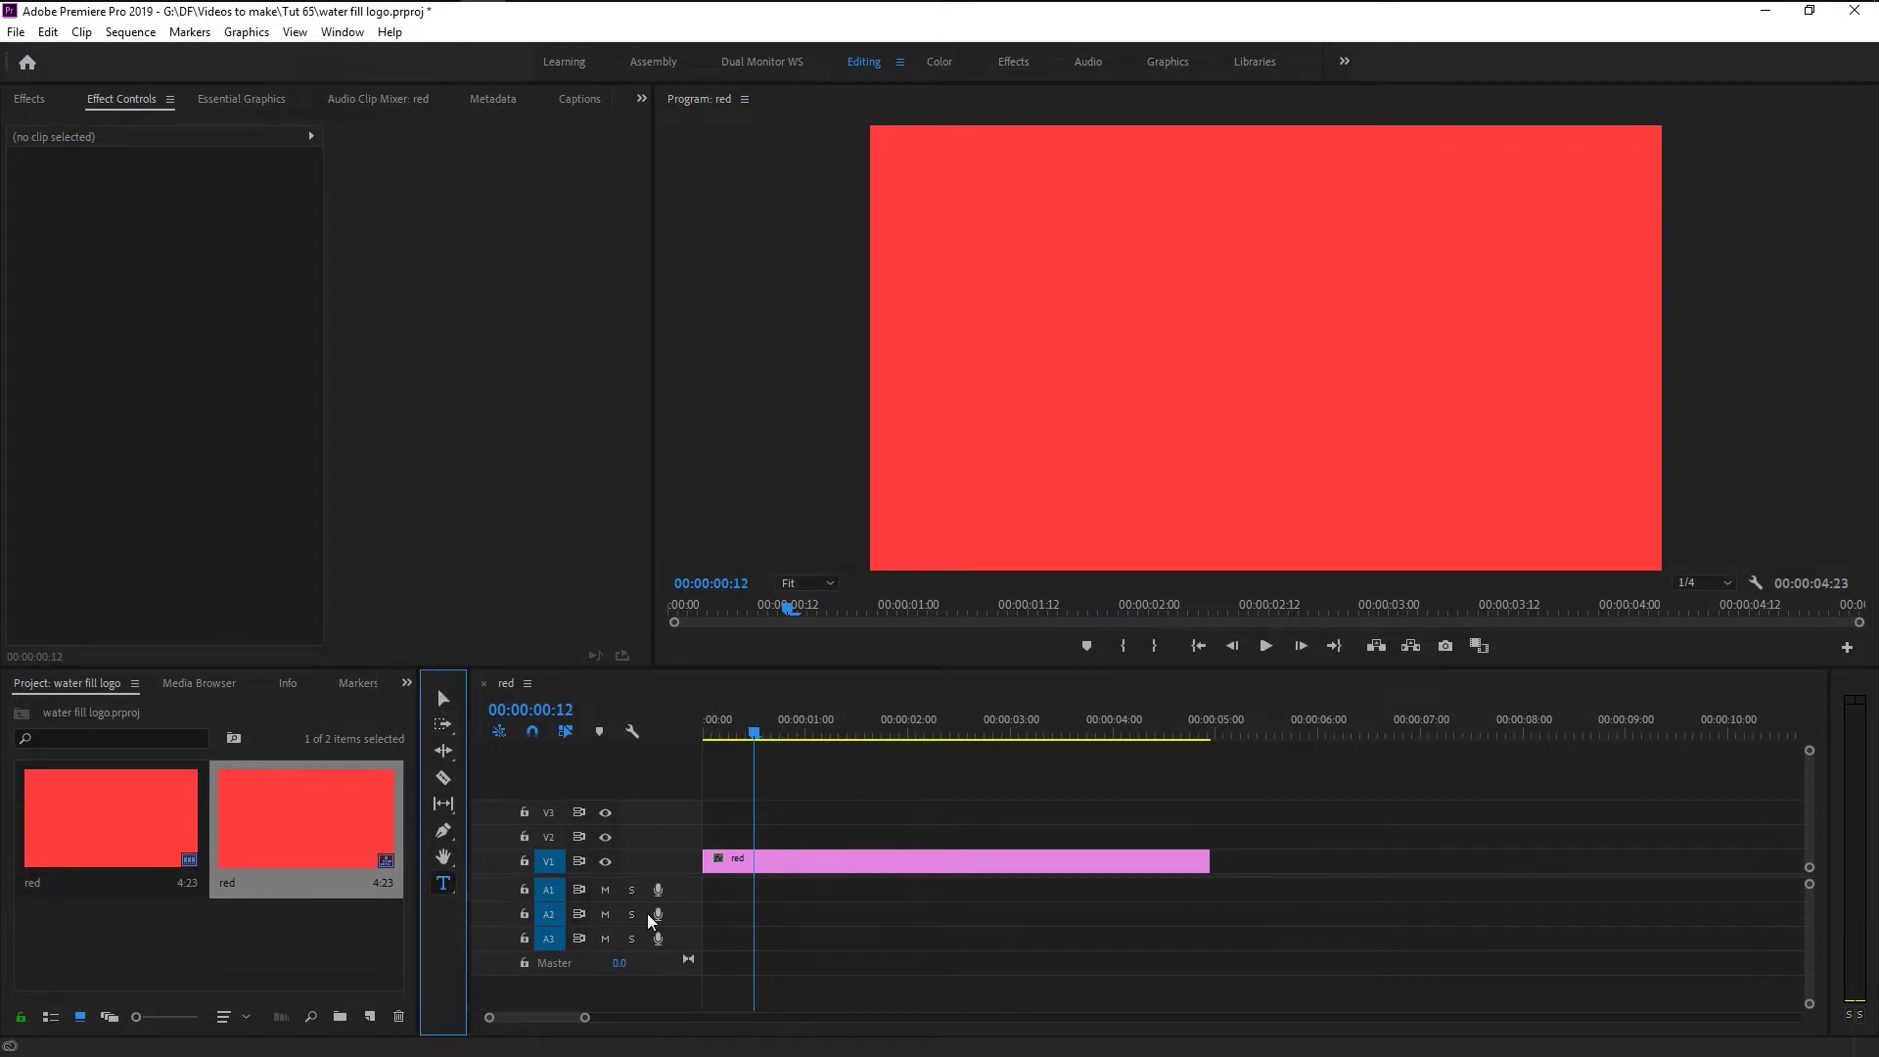
pyautogui.click(1079, 372)
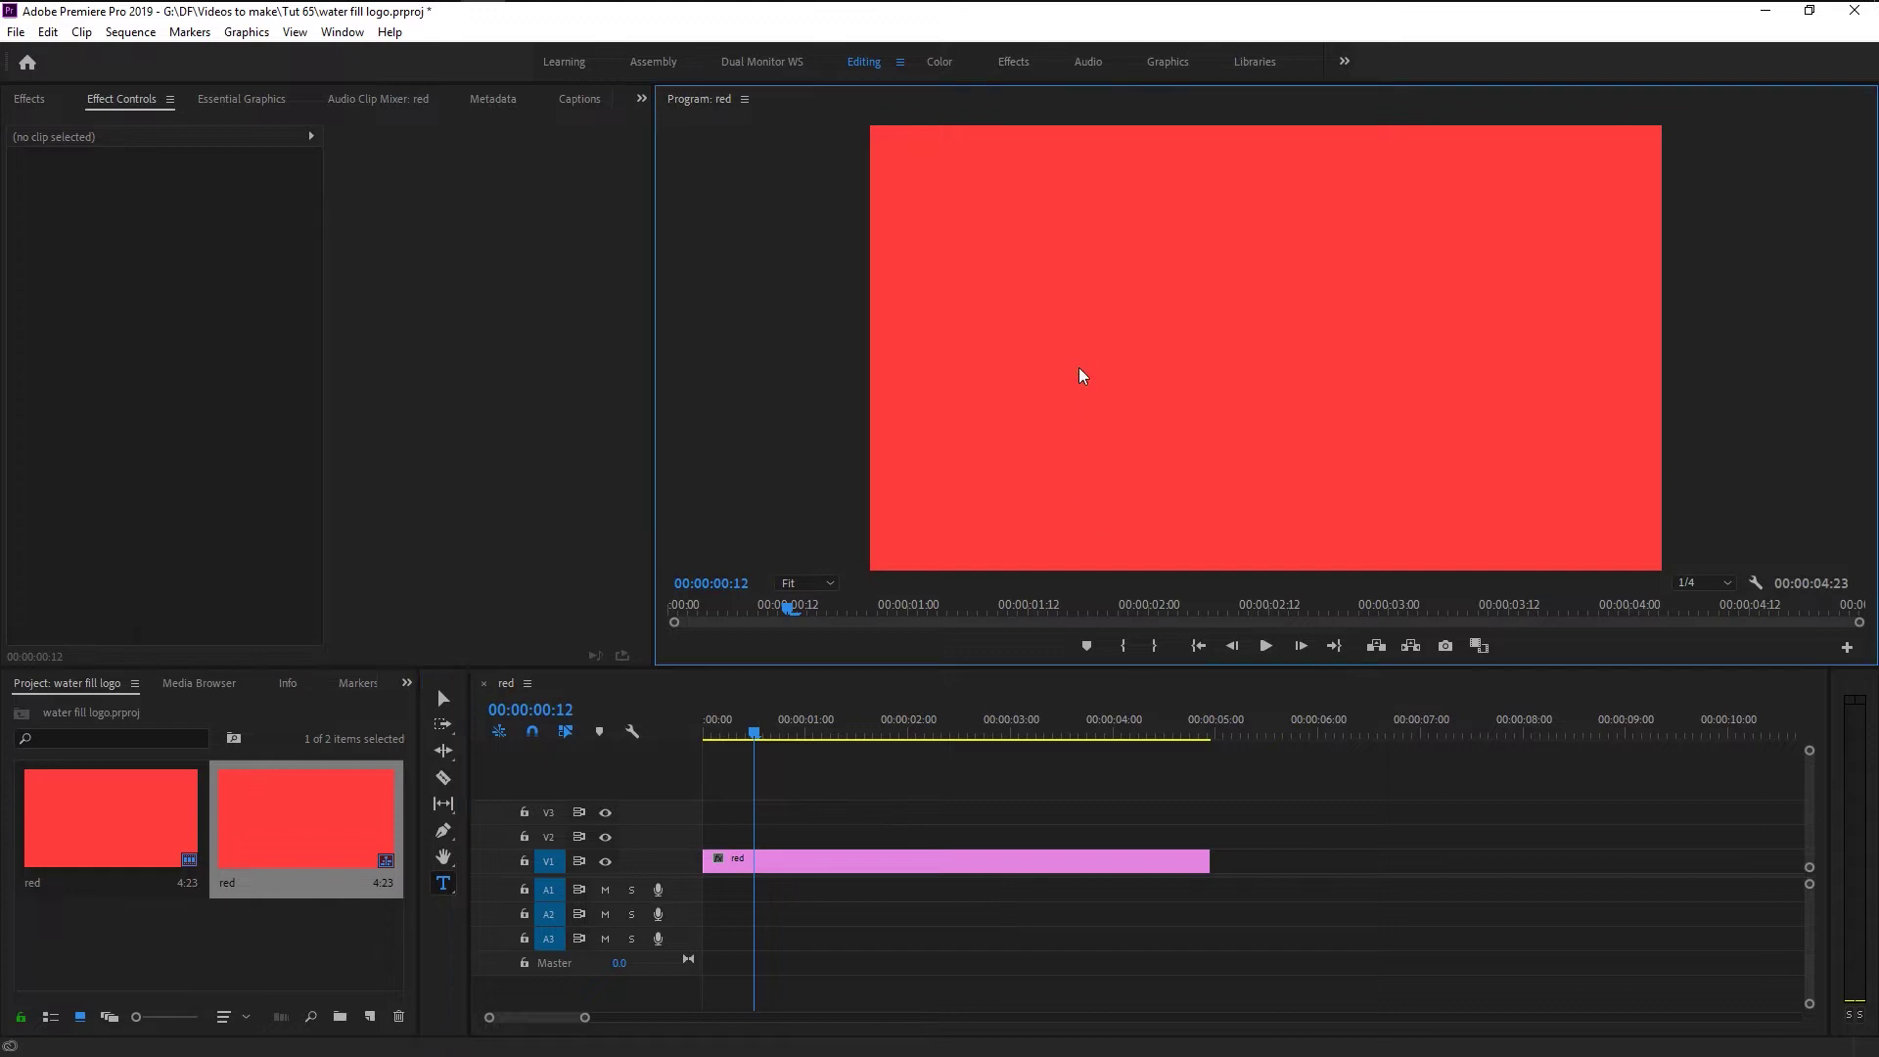
pyautogui.write('GENTLE')
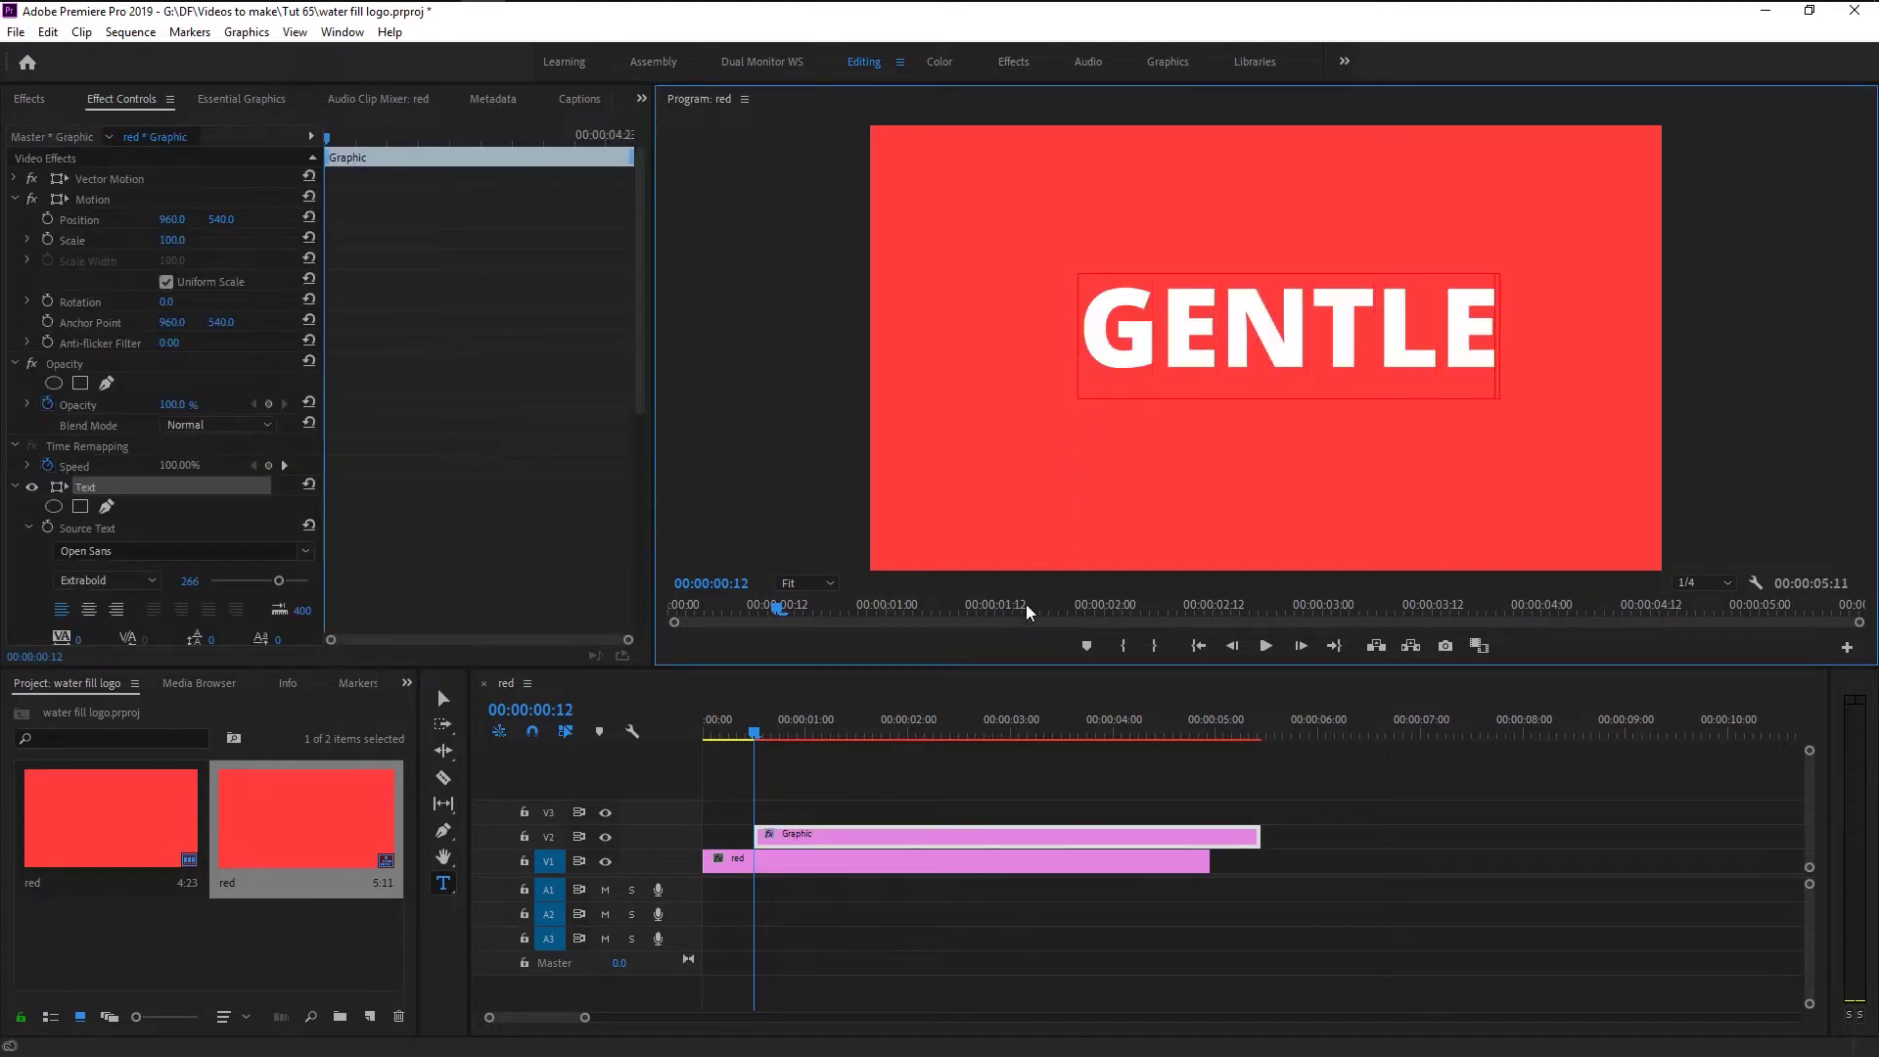
# - Move the GENTLE text's anchor point to its middle and center the text in the frame
pyautogui.click(889, 861)
pyautogui.click(889, 835)
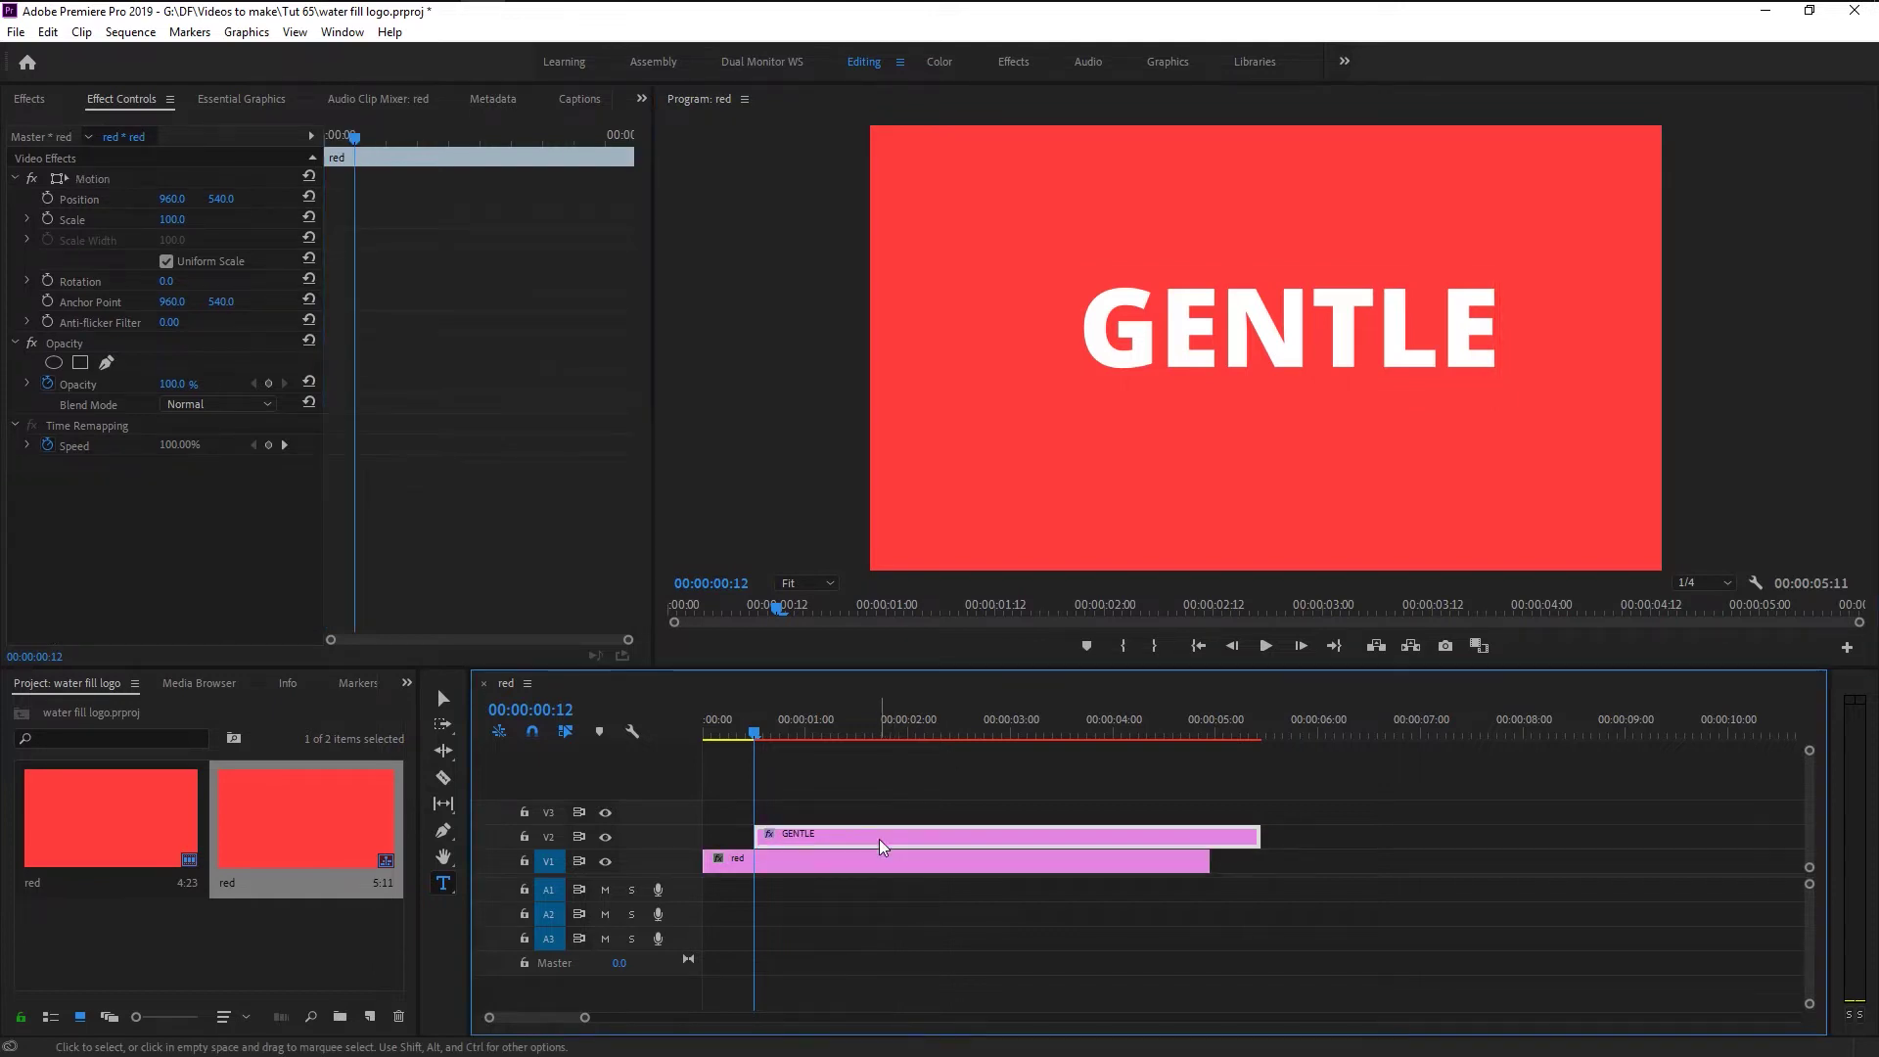
pyautogui.press('v')
pyautogui.click(1268, 355)
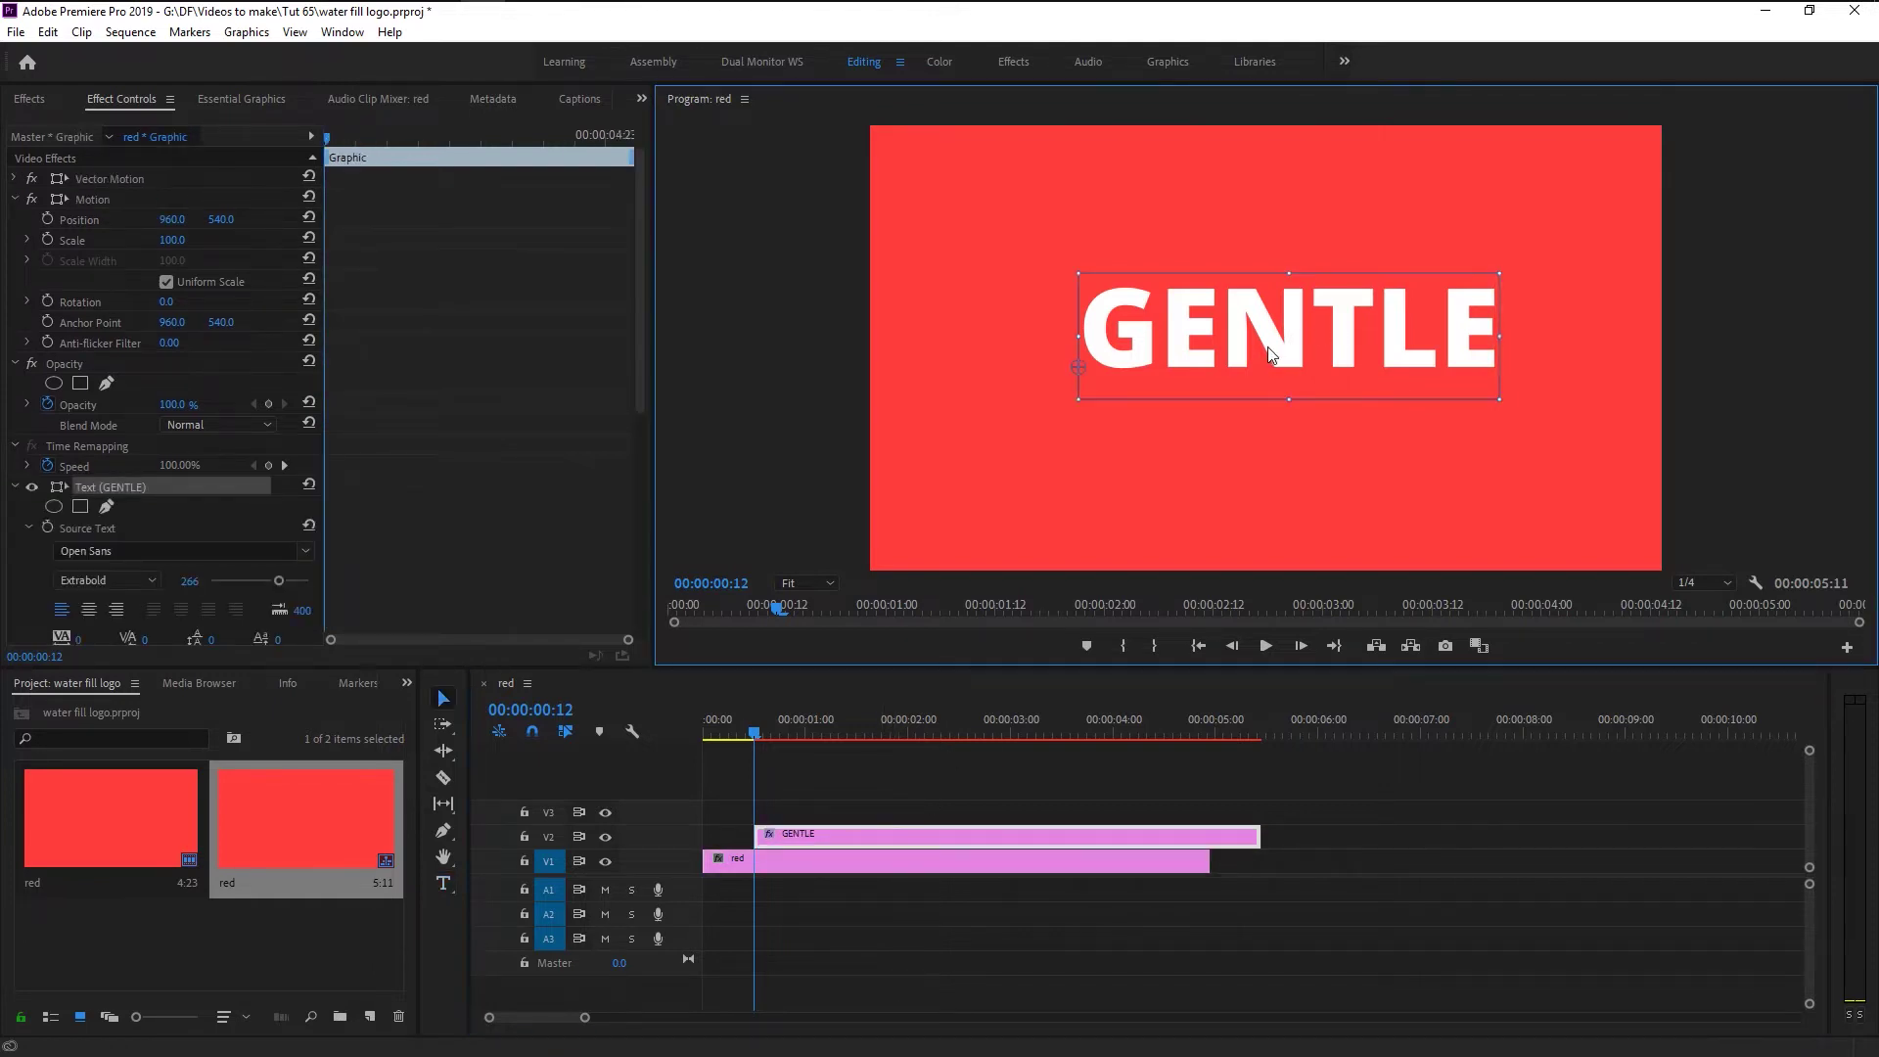
pyautogui.moveTo(1085, 373); pyautogui.dragTo(1327, 357)
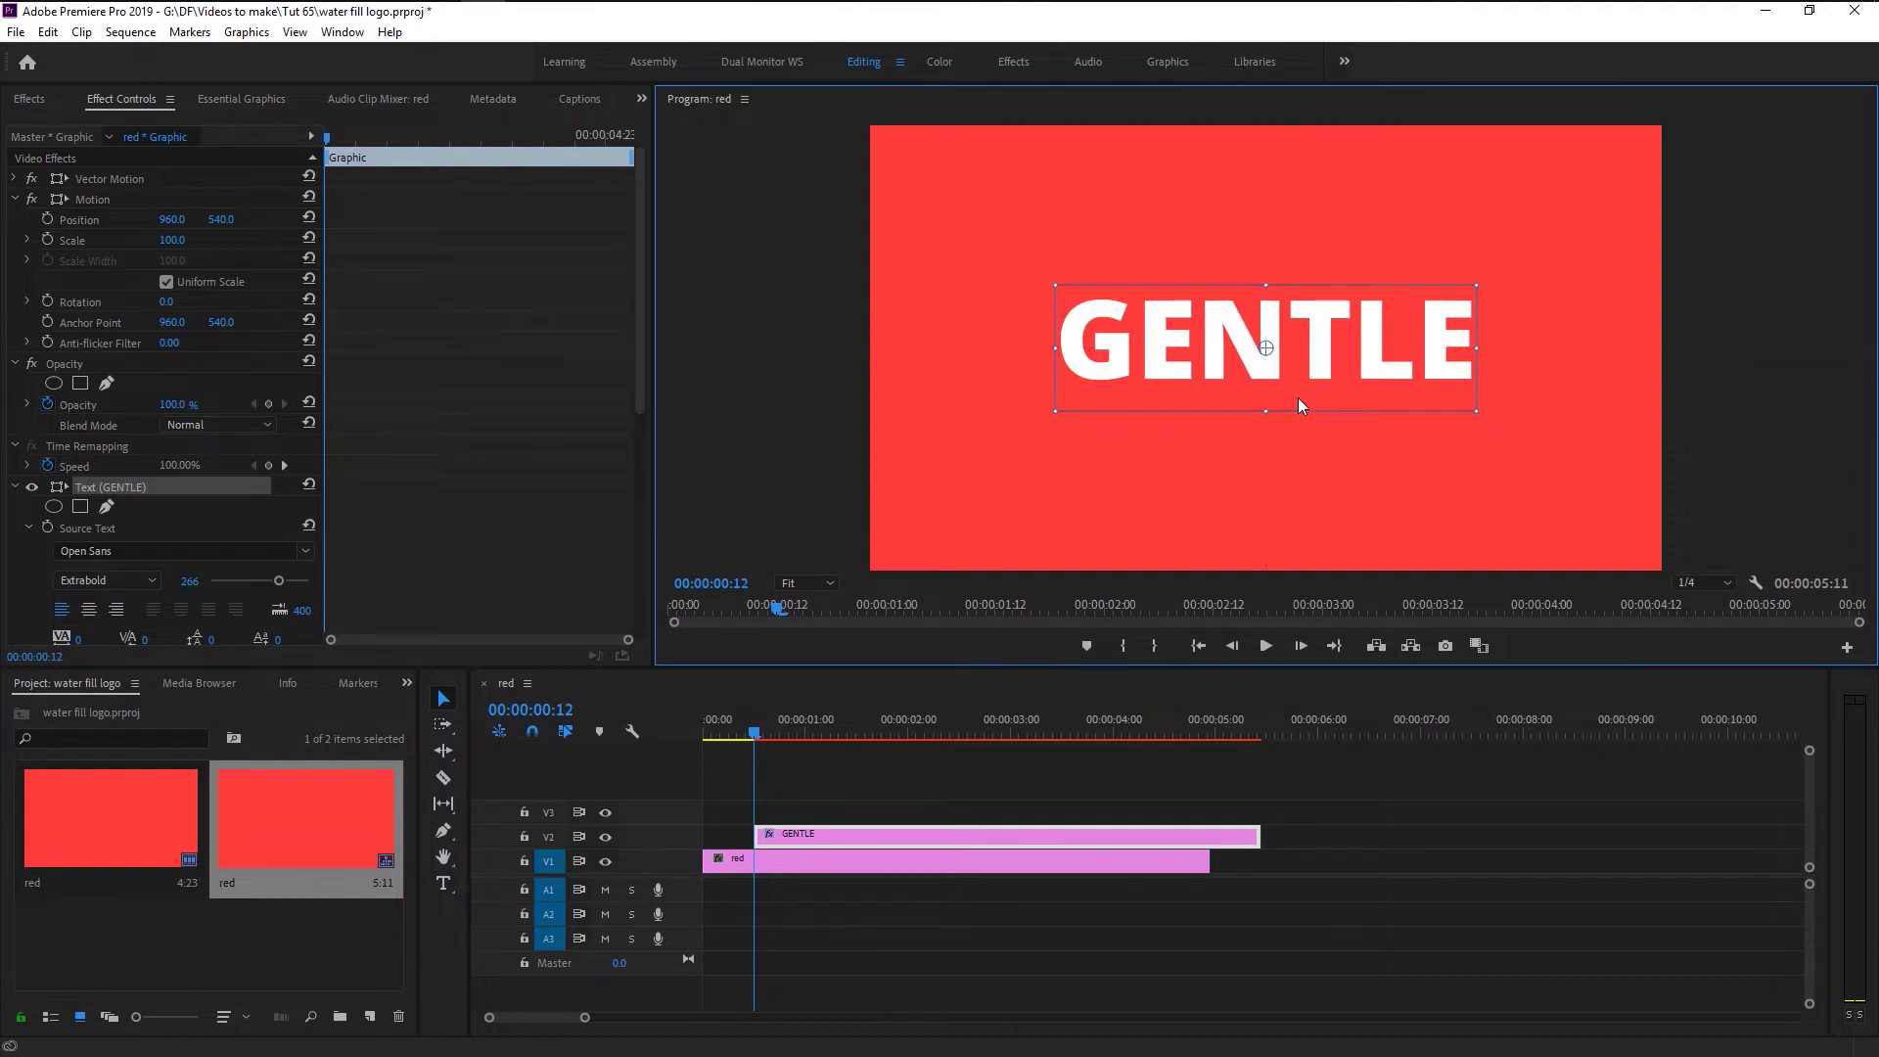
# - Put the red clip on V2 above the GENTLE clip on V1, with both starting at zero and equally long
pyautogui.click(884, 837)
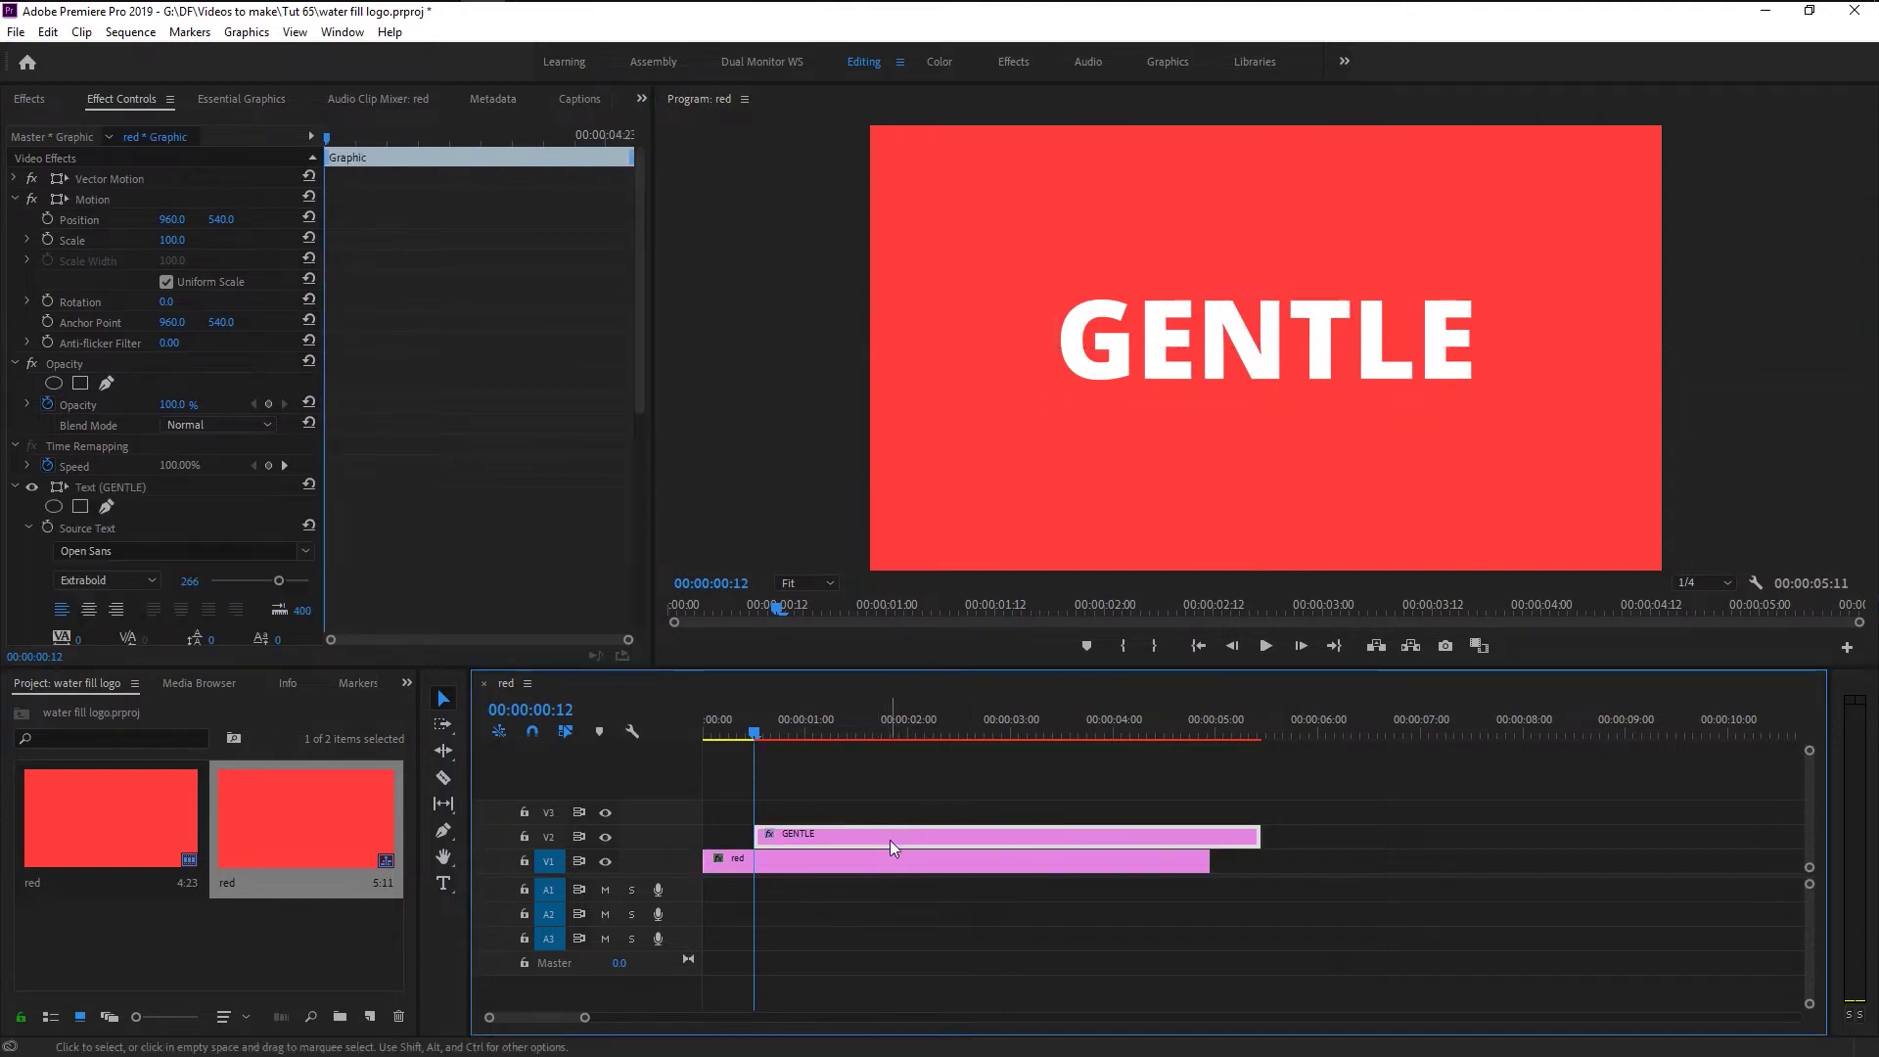
pyautogui.click(891, 861)
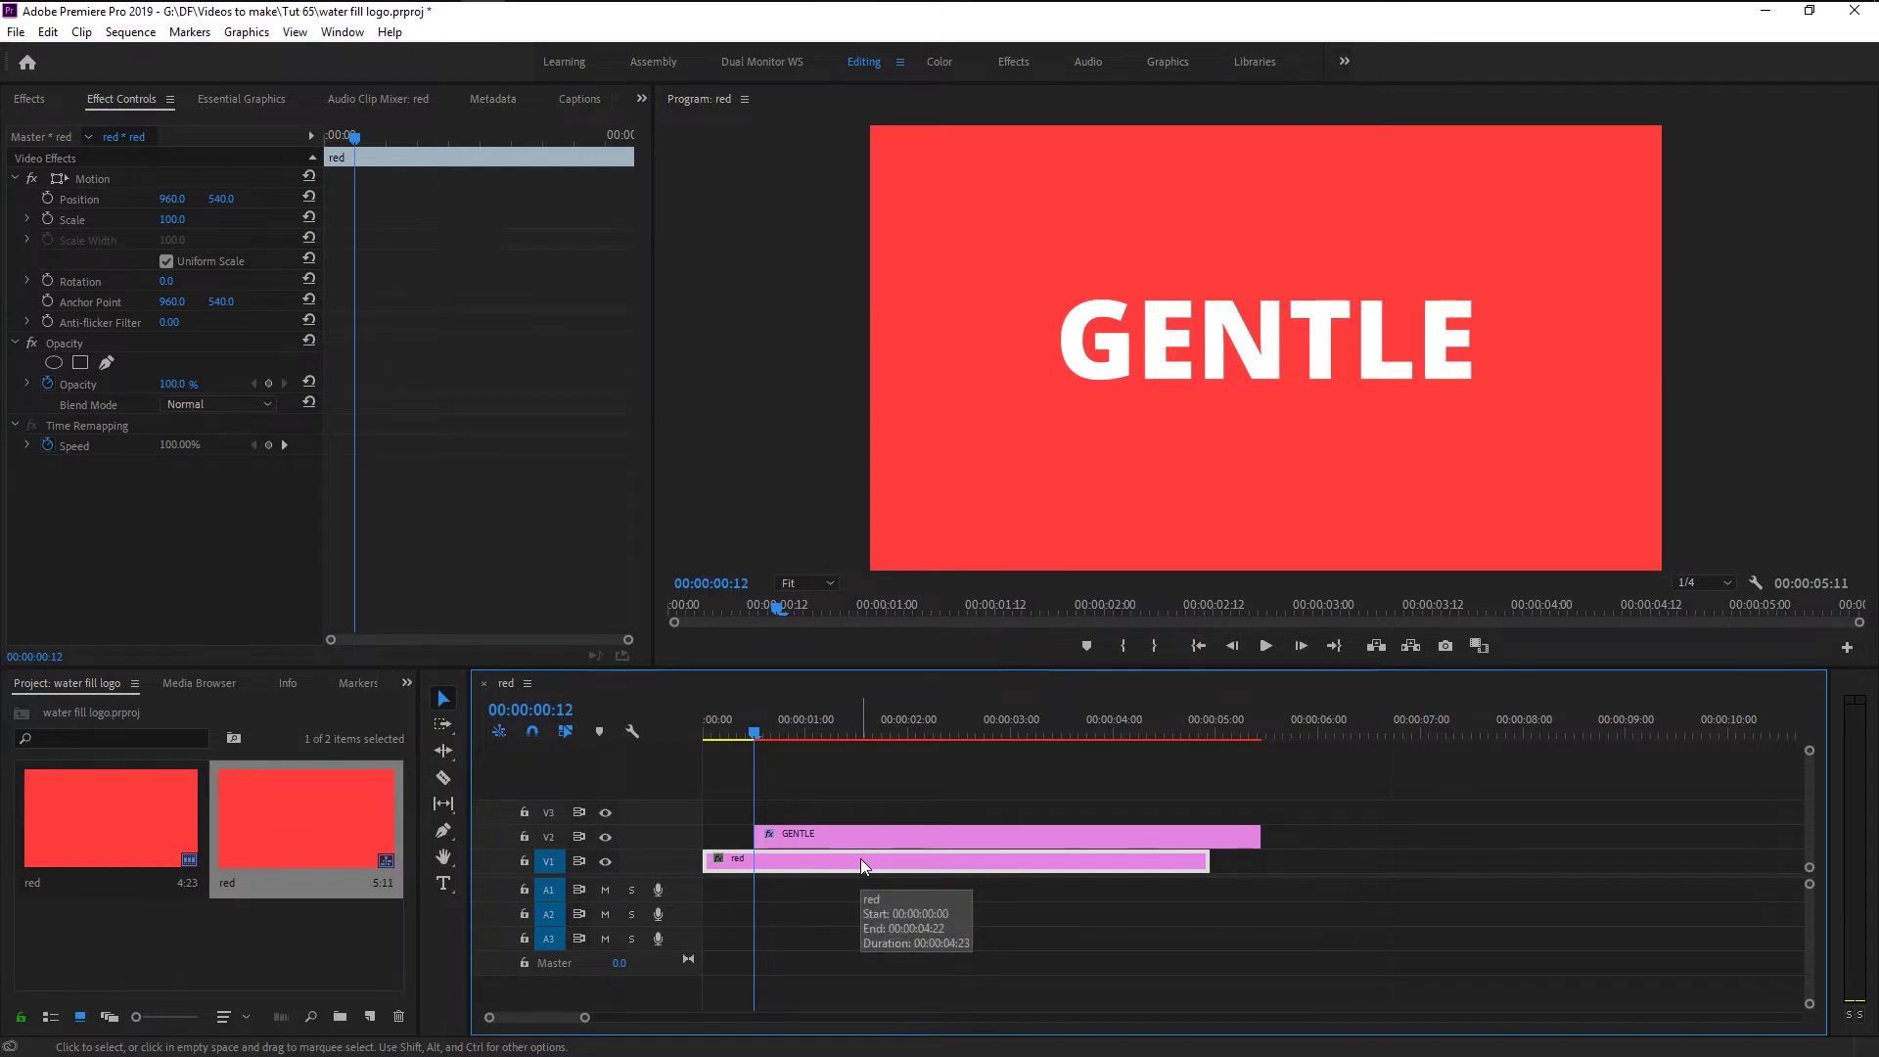
pyautogui.moveTo(860, 860)
pyautogui.mouseDown()
pyautogui.moveTo(860, 818)
pyautogui.moveTo(871, 838)
pyautogui.moveTo(851, 843)
pyautogui.moveTo(837, 817)
pyautogui.moveTo(846, 861)
pyautogui.mouseUp()
pyautogui.click(799, 902)
pyautogui.click(795, 866)
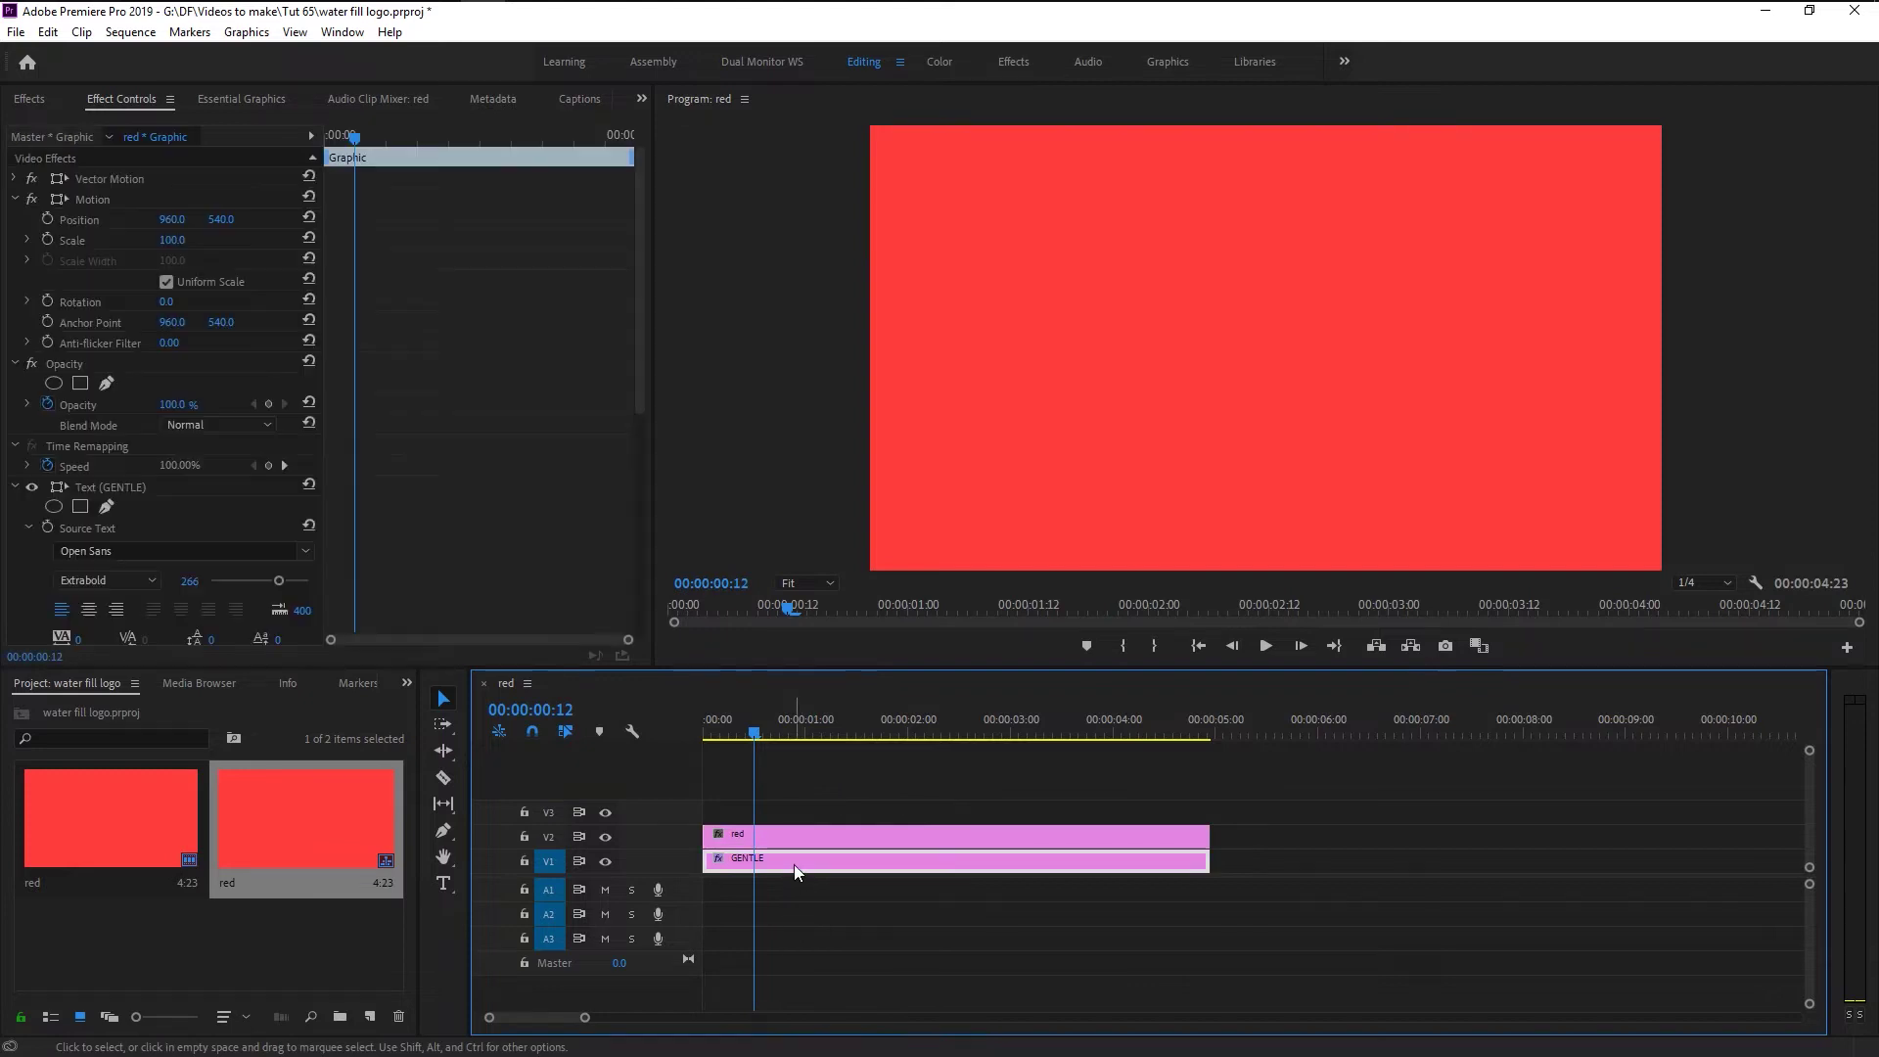
# - Hide and show track V2 to check the text underneath the red matte
pyautogui.click(610, 836)
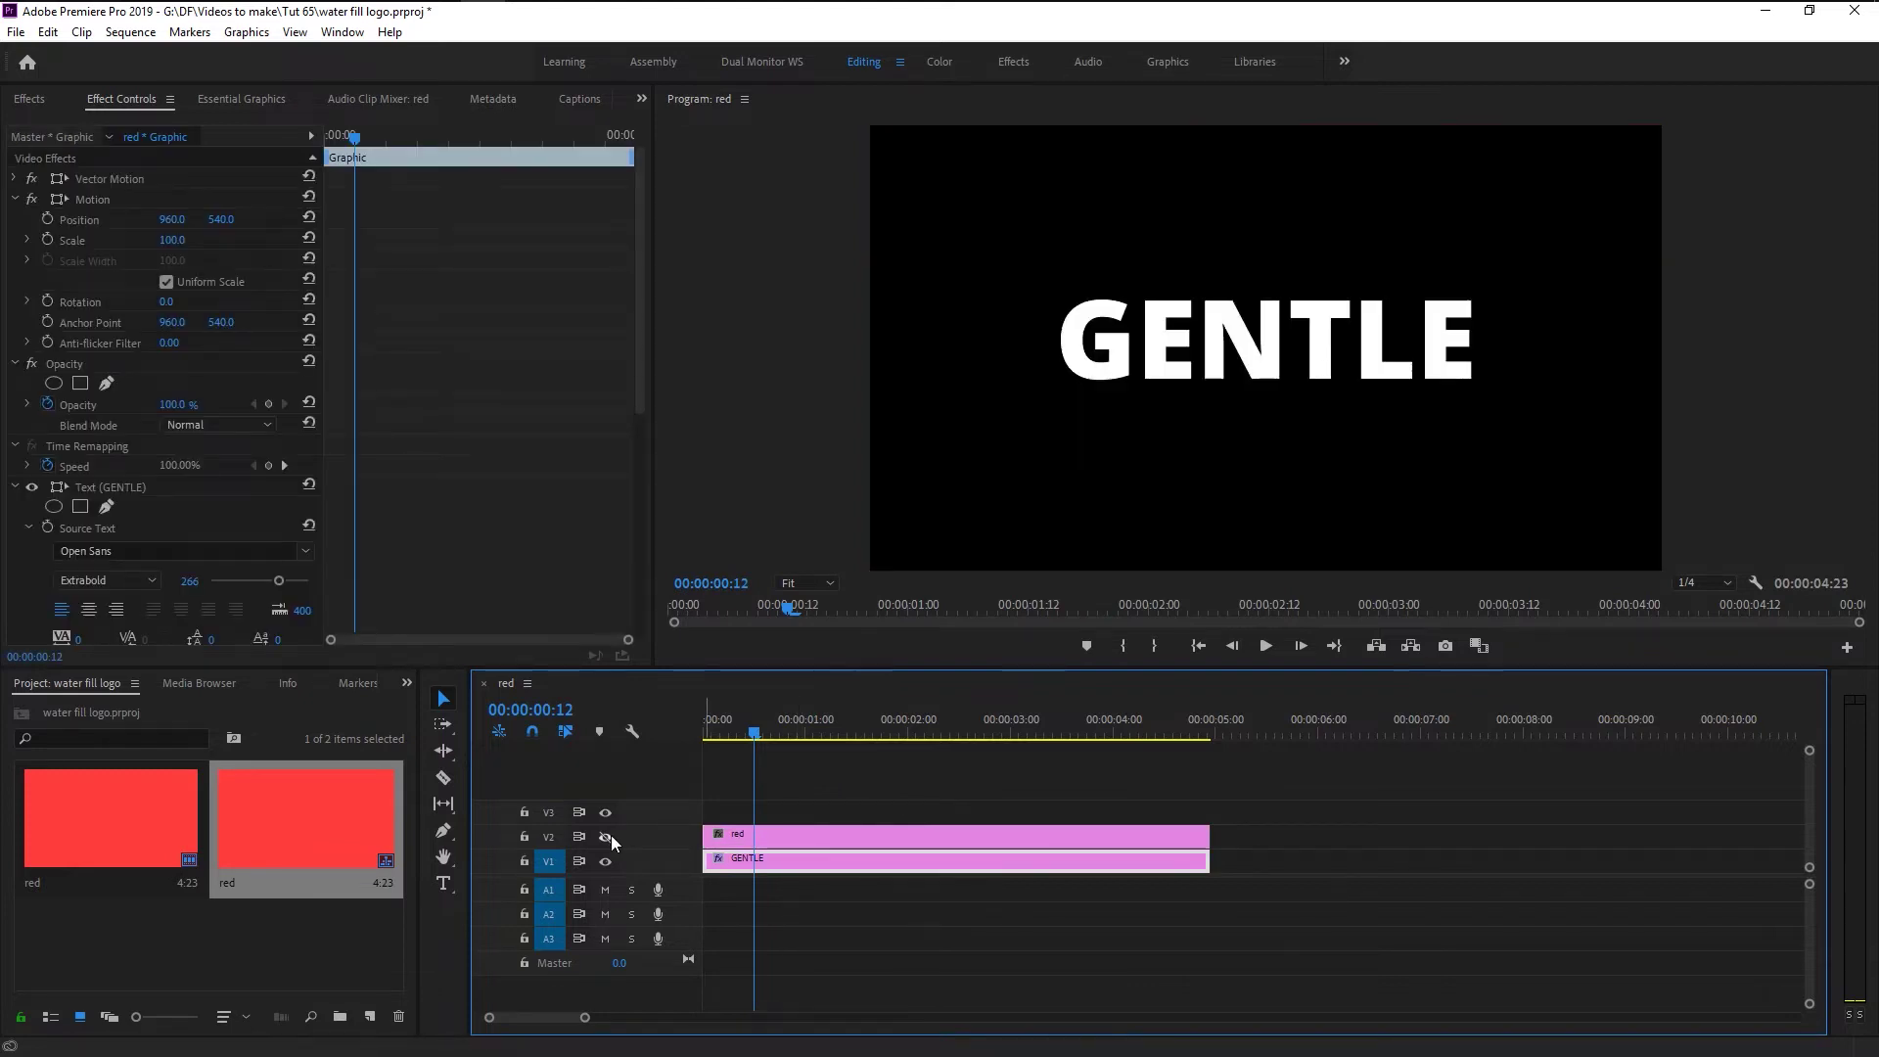
pyautogui.click(611, 836)
pyautogui.click(610, 836)
pyautogui.click(611, 836)
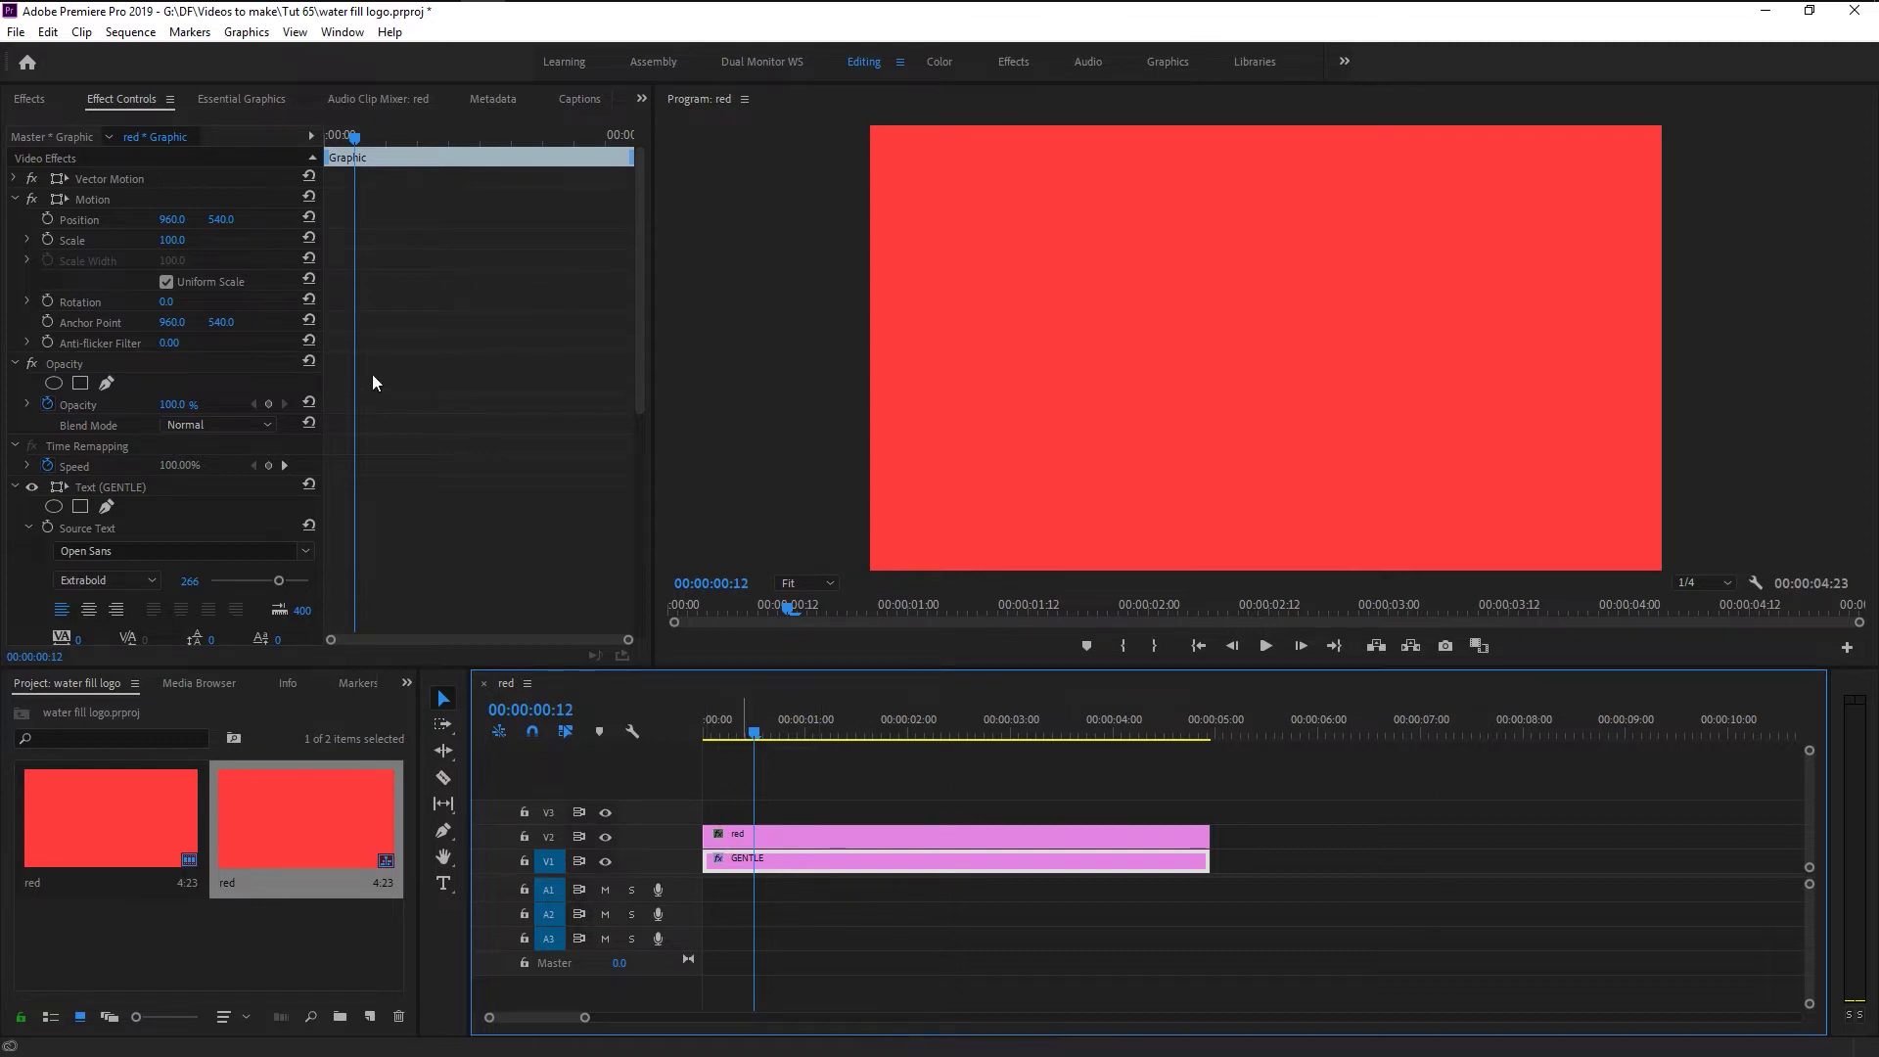
# - Find the Track Matte Key effect and apply it to the GENTLE clip on V1
pyautogui.click(37, 102)
pyautogui.click(90, 126)
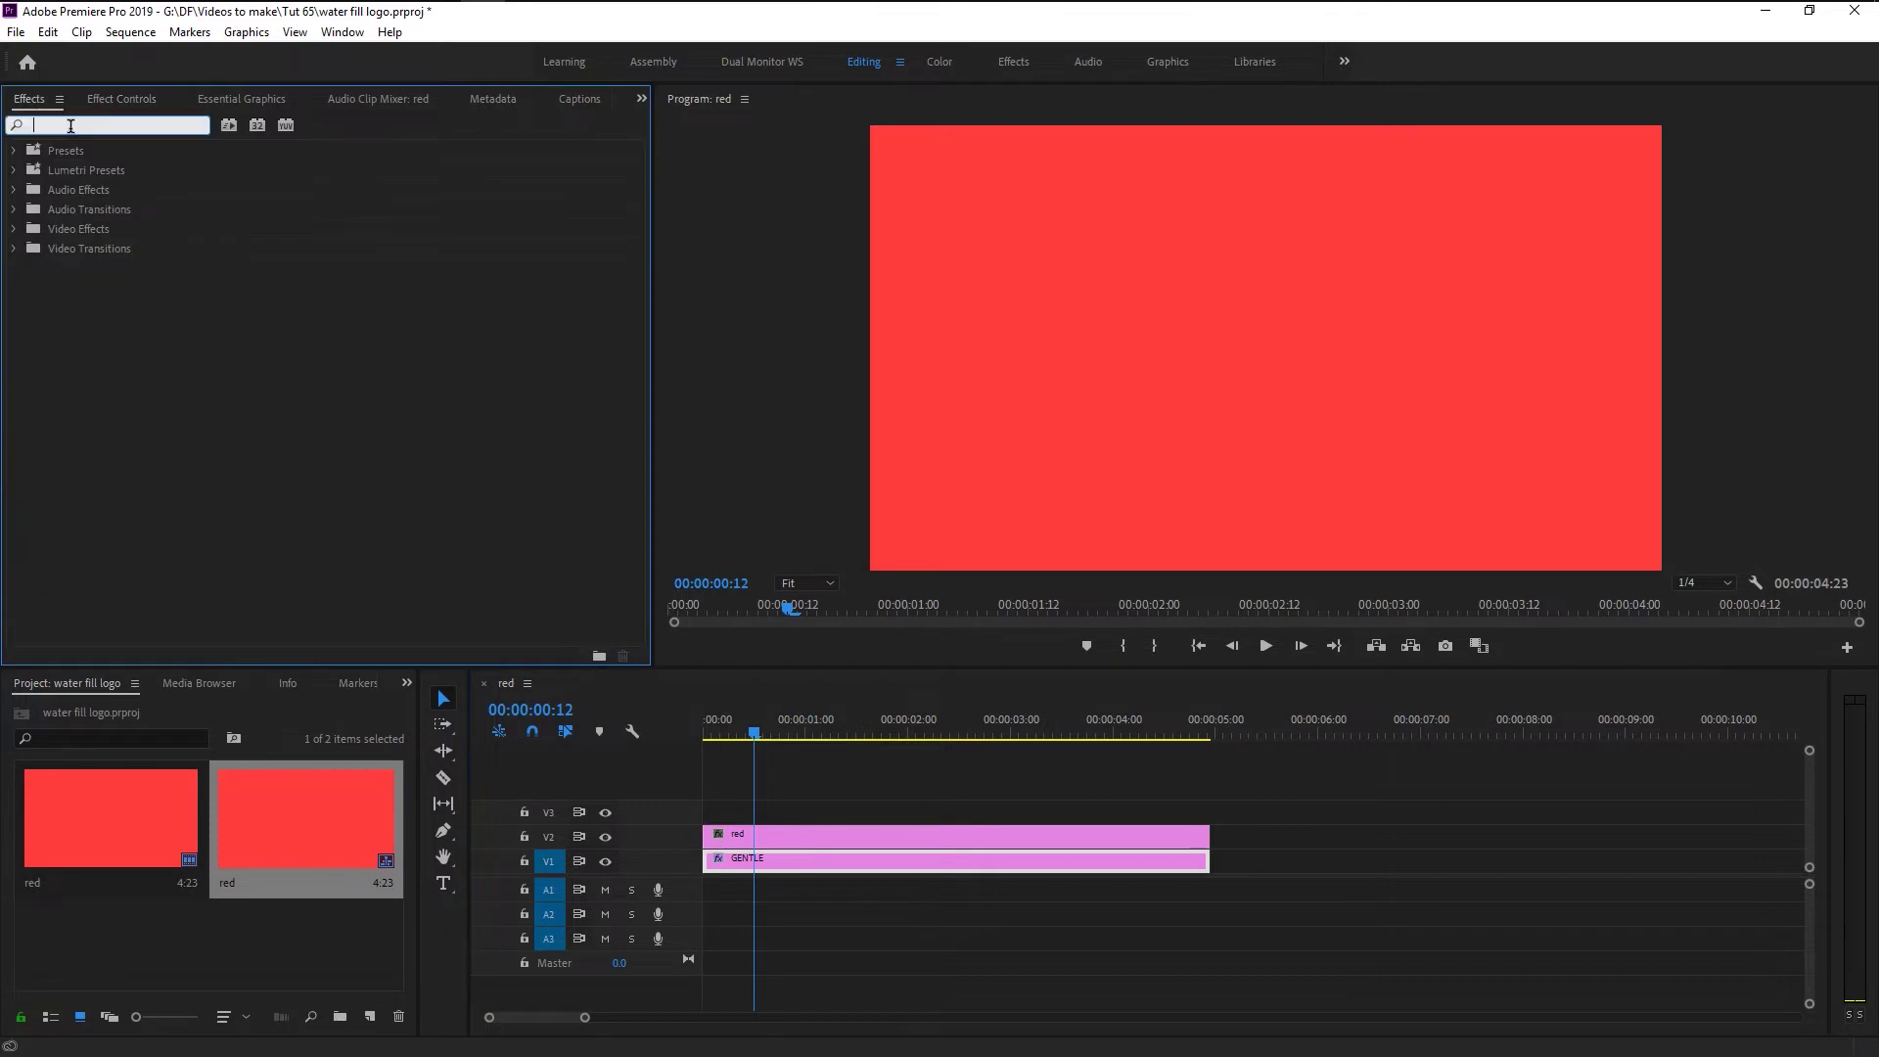
pyautogui.write('TRACK')
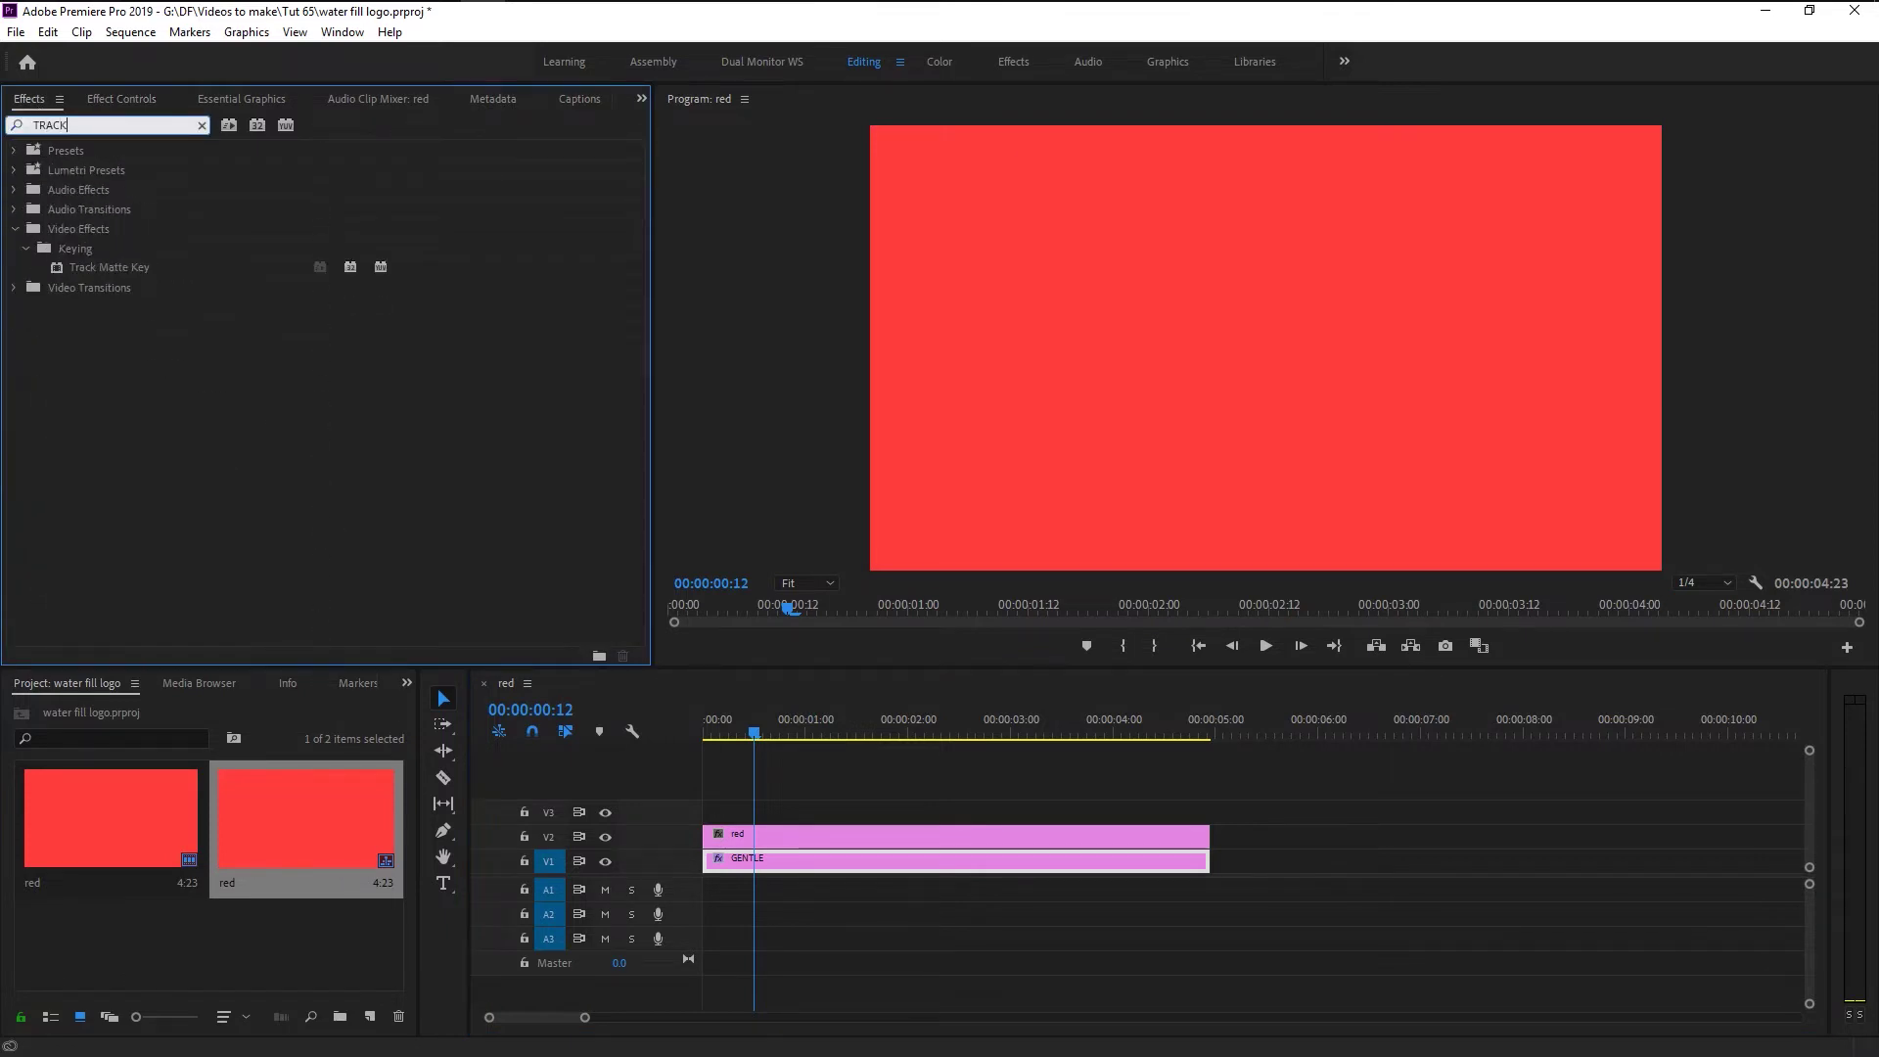
pyautogui.moveTo(53, 270); pyautogui.dragTo(719, 858)
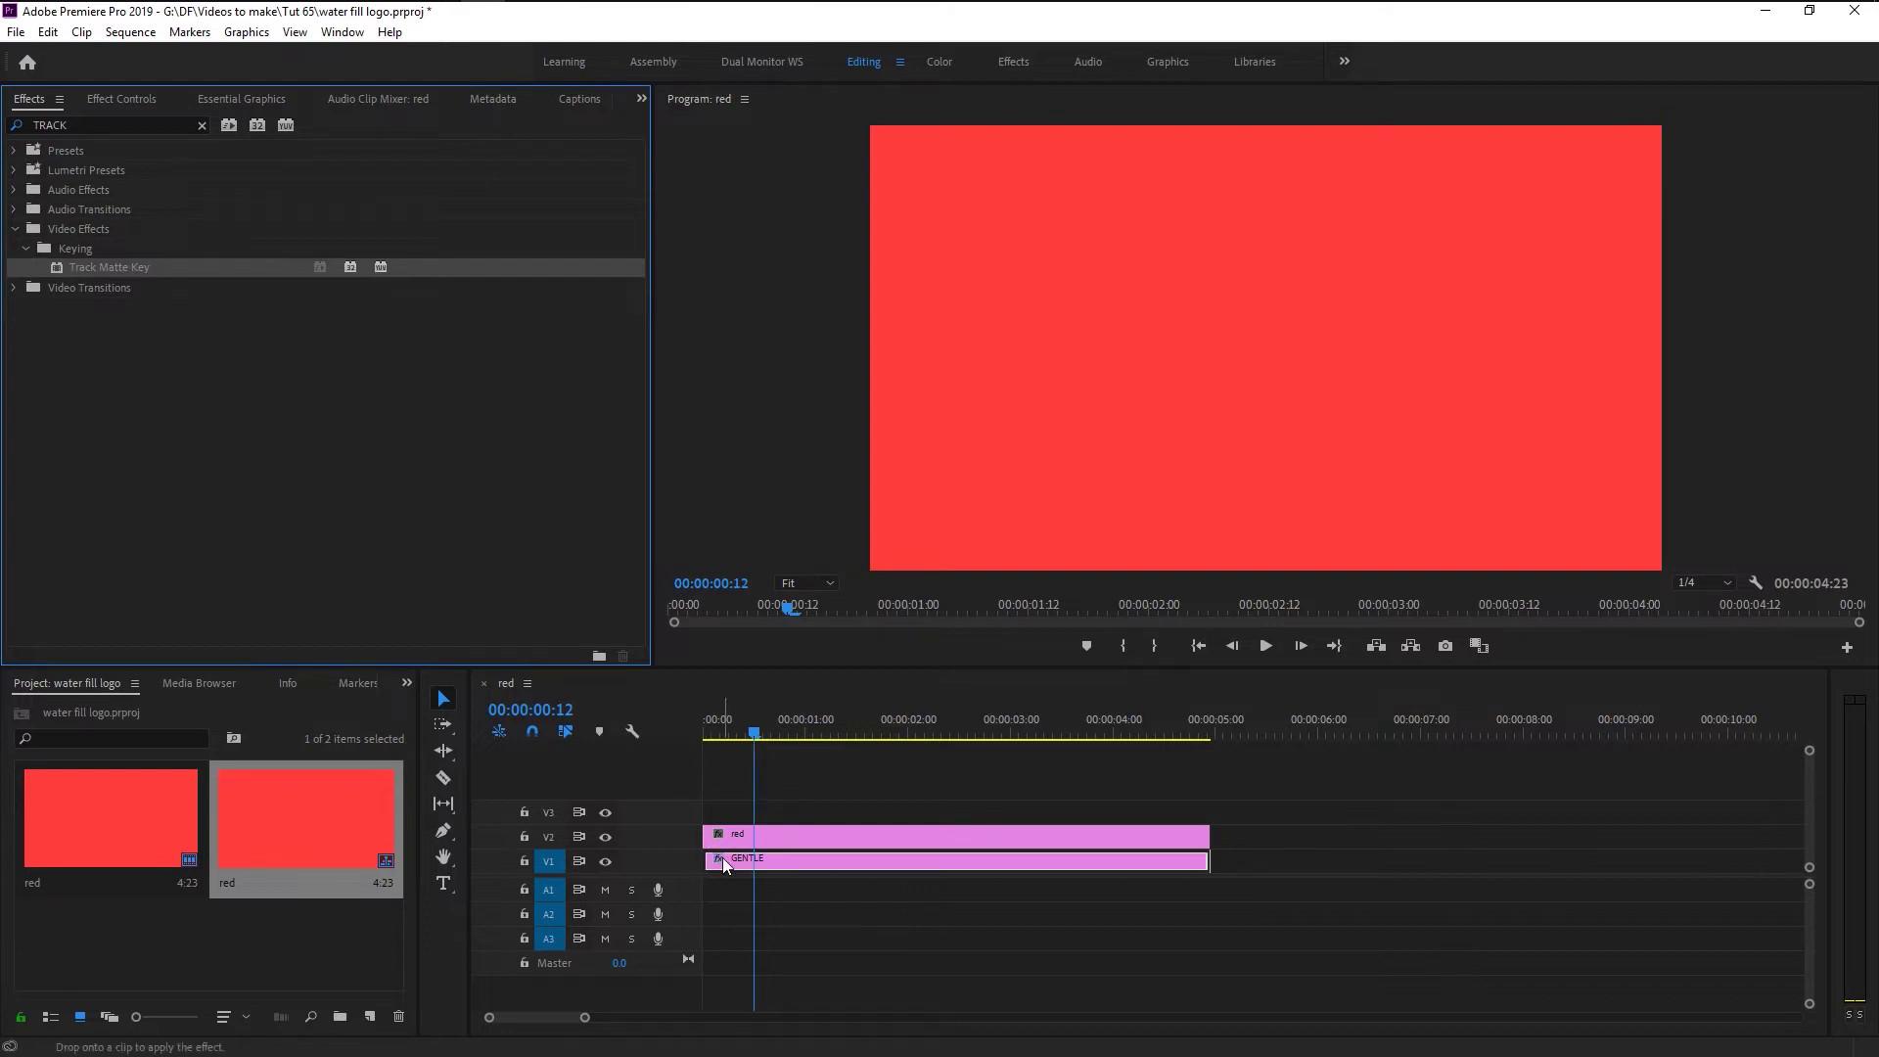
# - Set the Track Matte Key's matte to Video 2 on the GENTLE clip
pyautogui.click(147, 98)
pyautogui.scroll(-2, 409, 383)
pyautogui.scroll(-6, 411, 384)
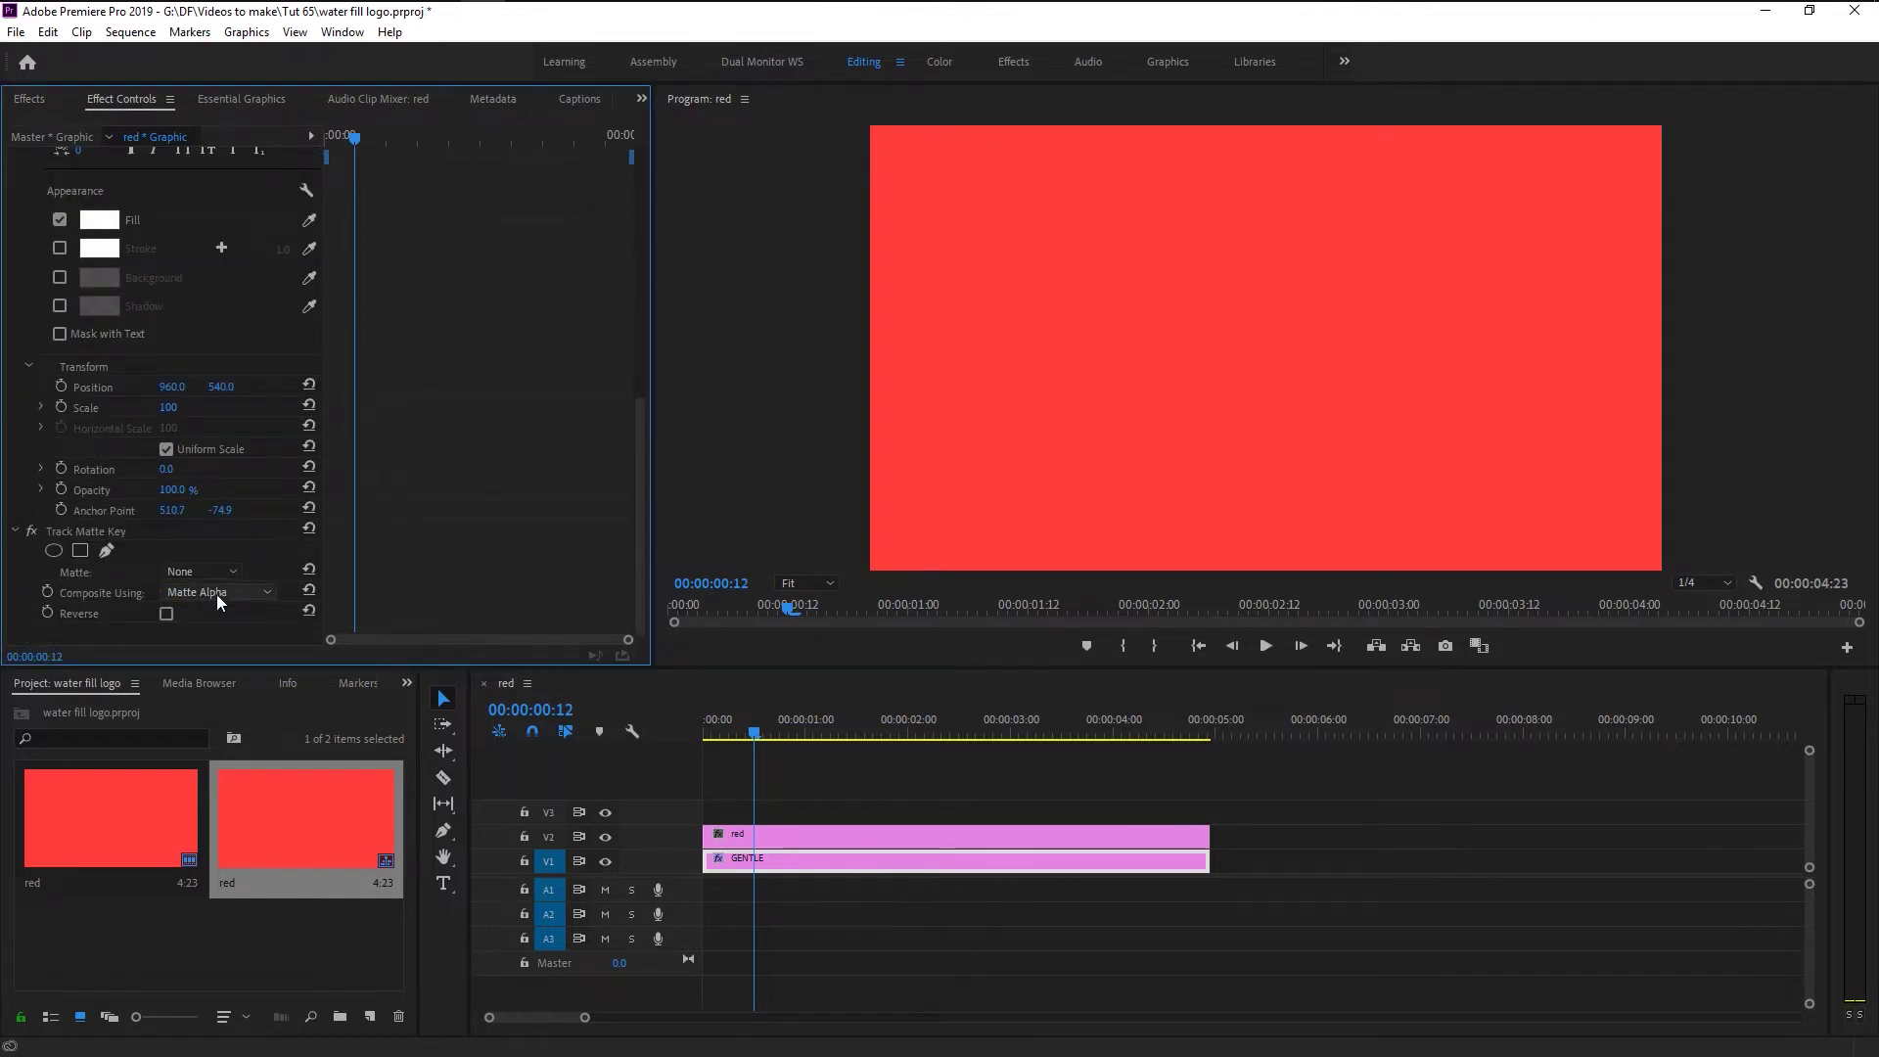
pyautogui.click(215, 574)
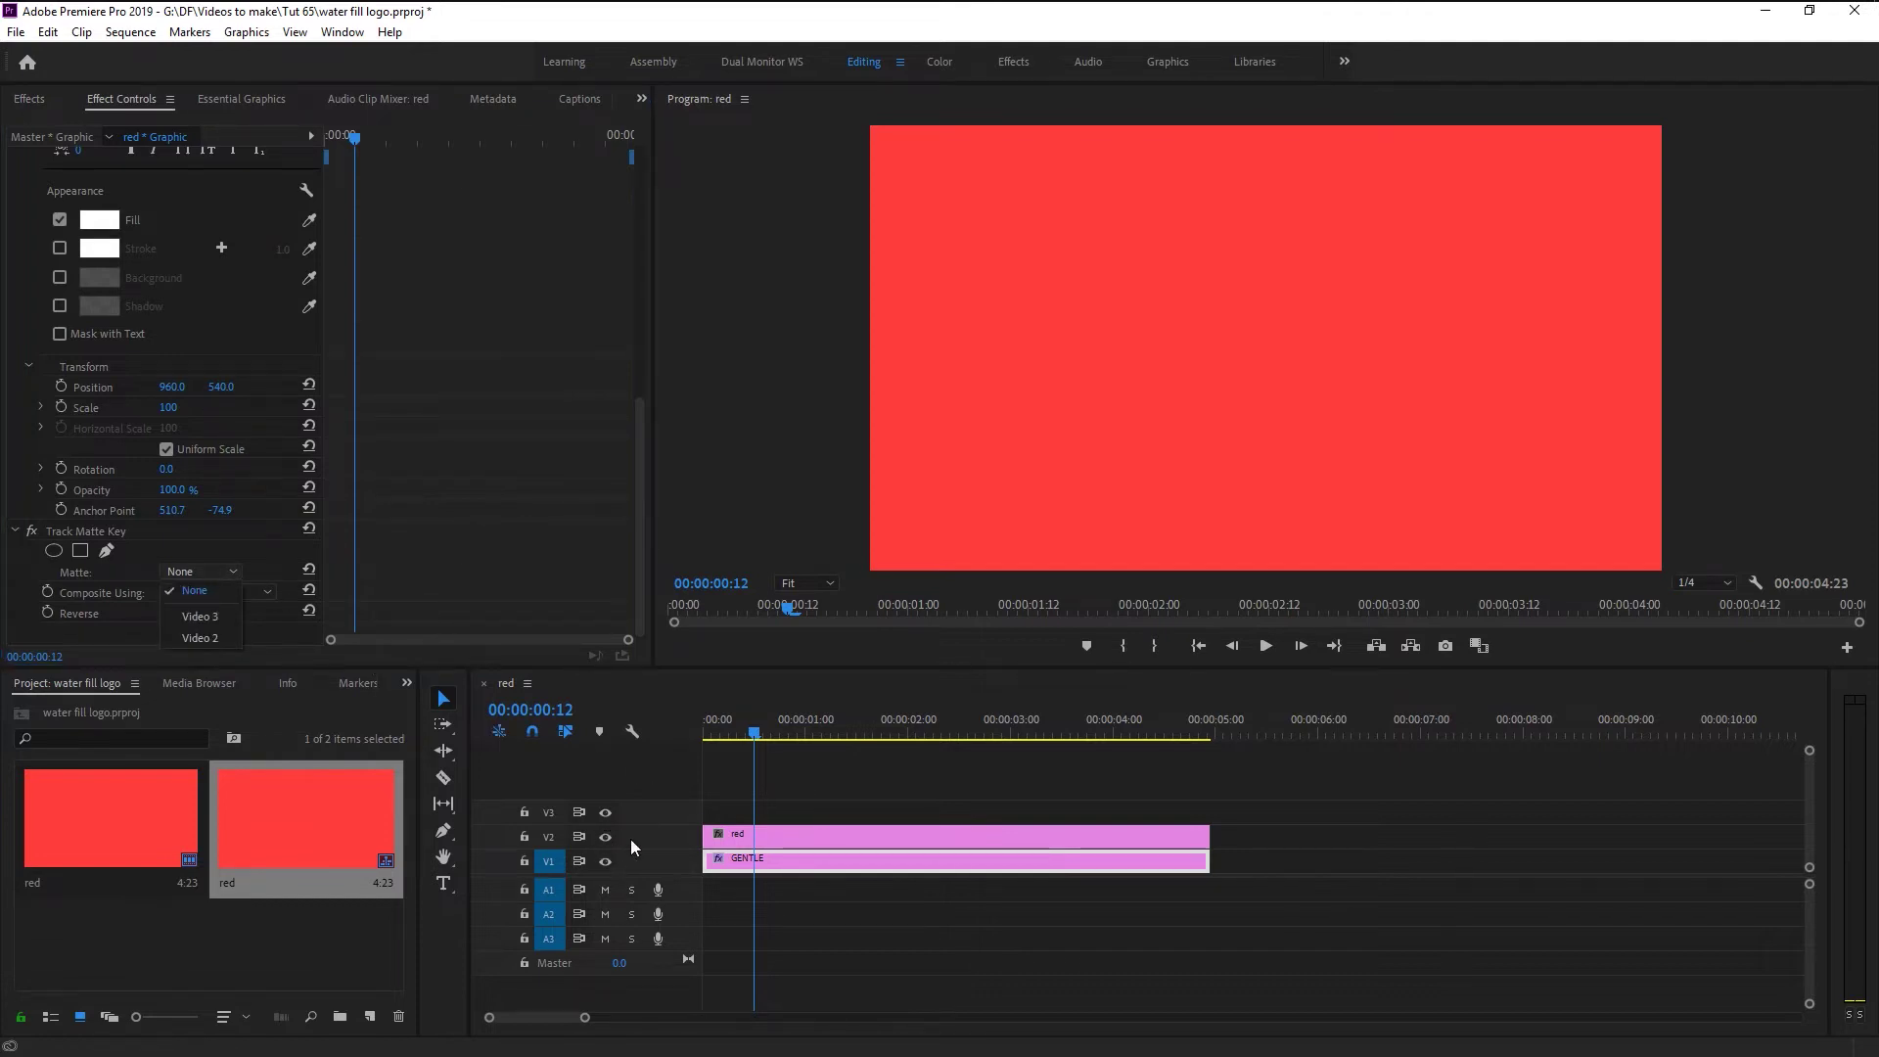
pyautogui.click(201, 637)
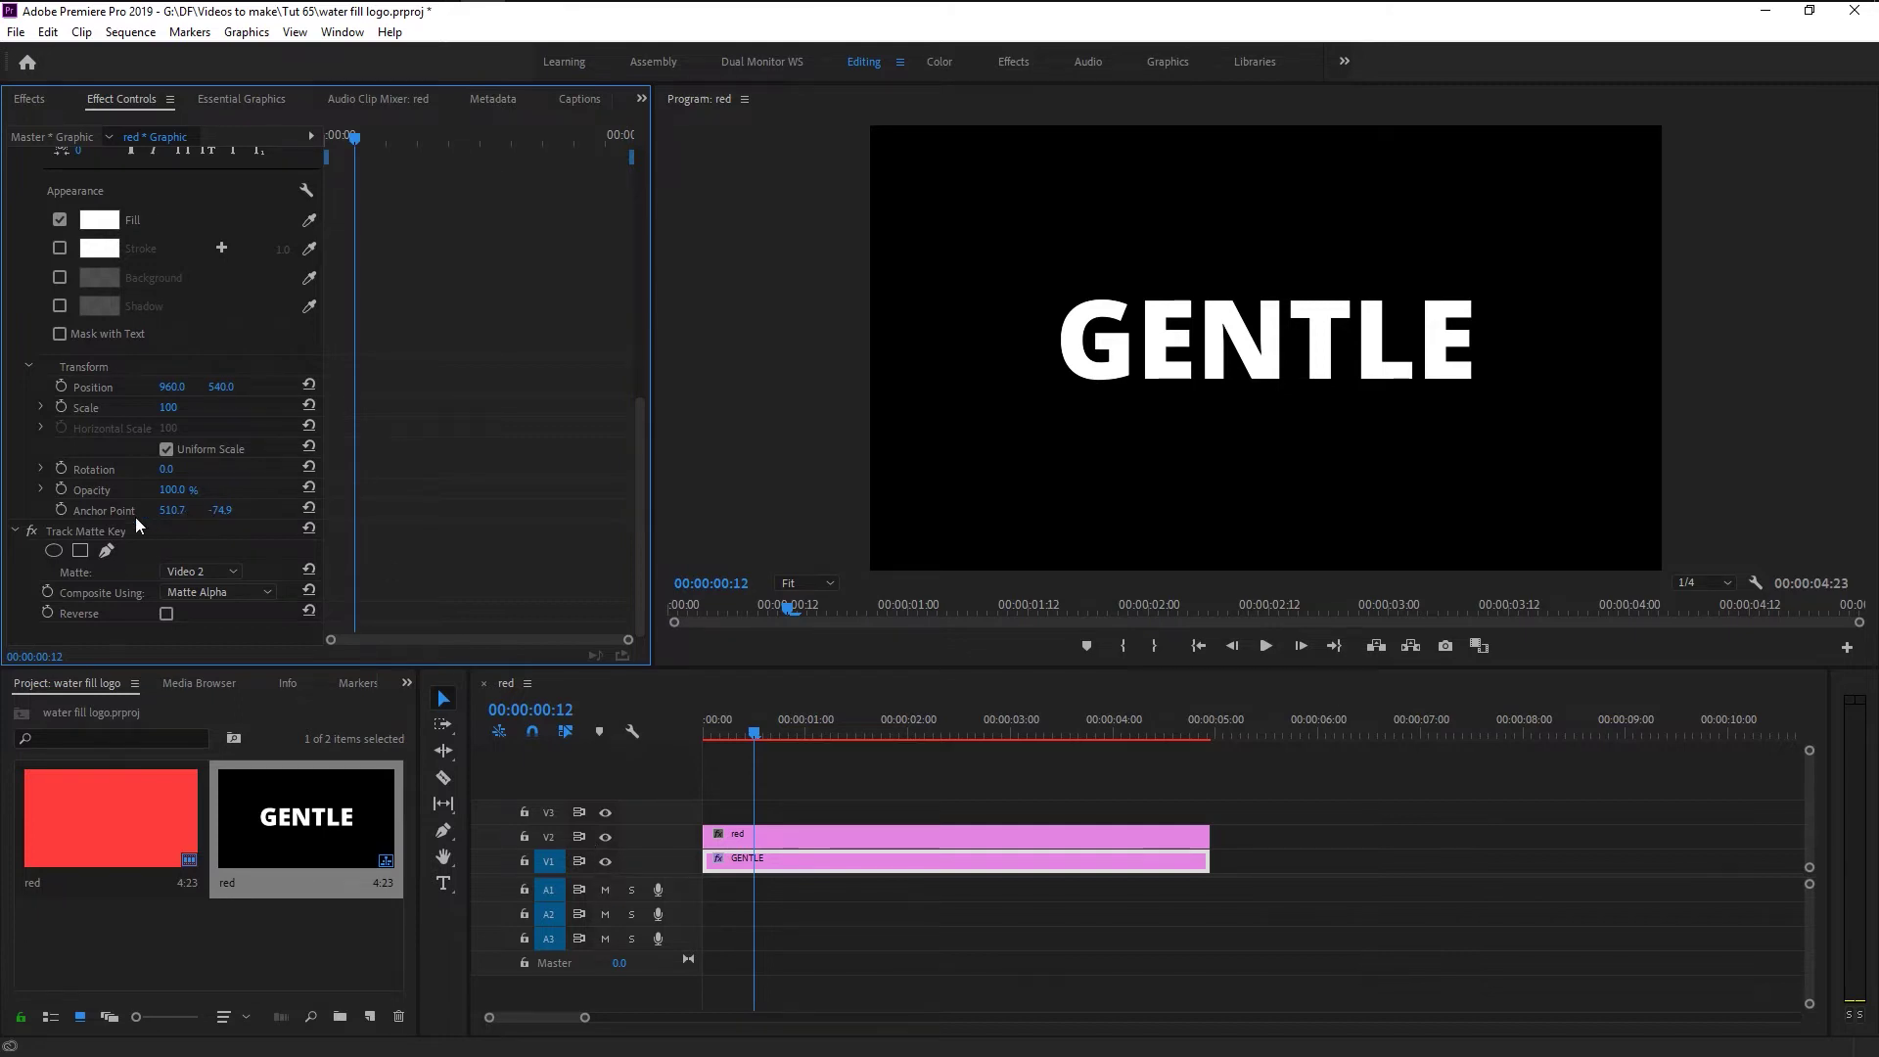
# - Disable the GENTLE clip's Track Matte Key and set the red clip's vertical position to 1065 so it covers the frame's lower half
pyautogui.click(31, 530)
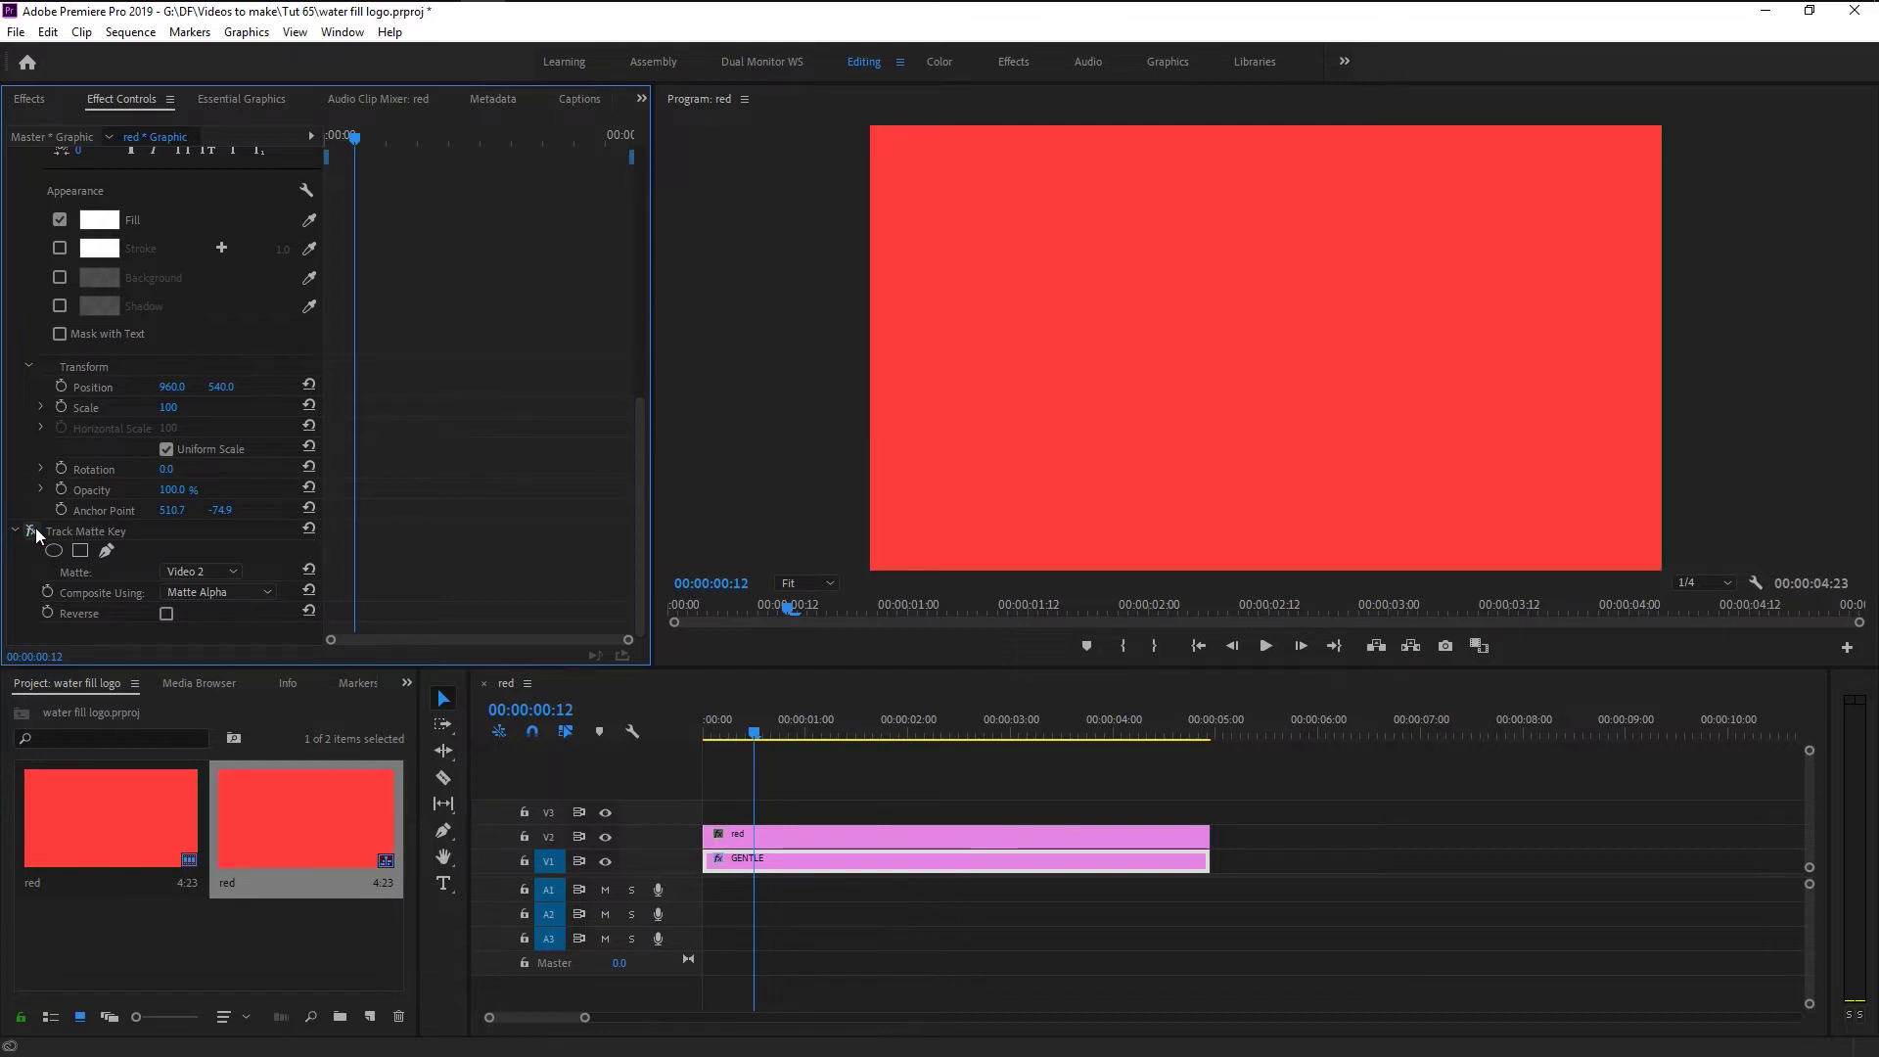
pyautogui.click(32, 531)
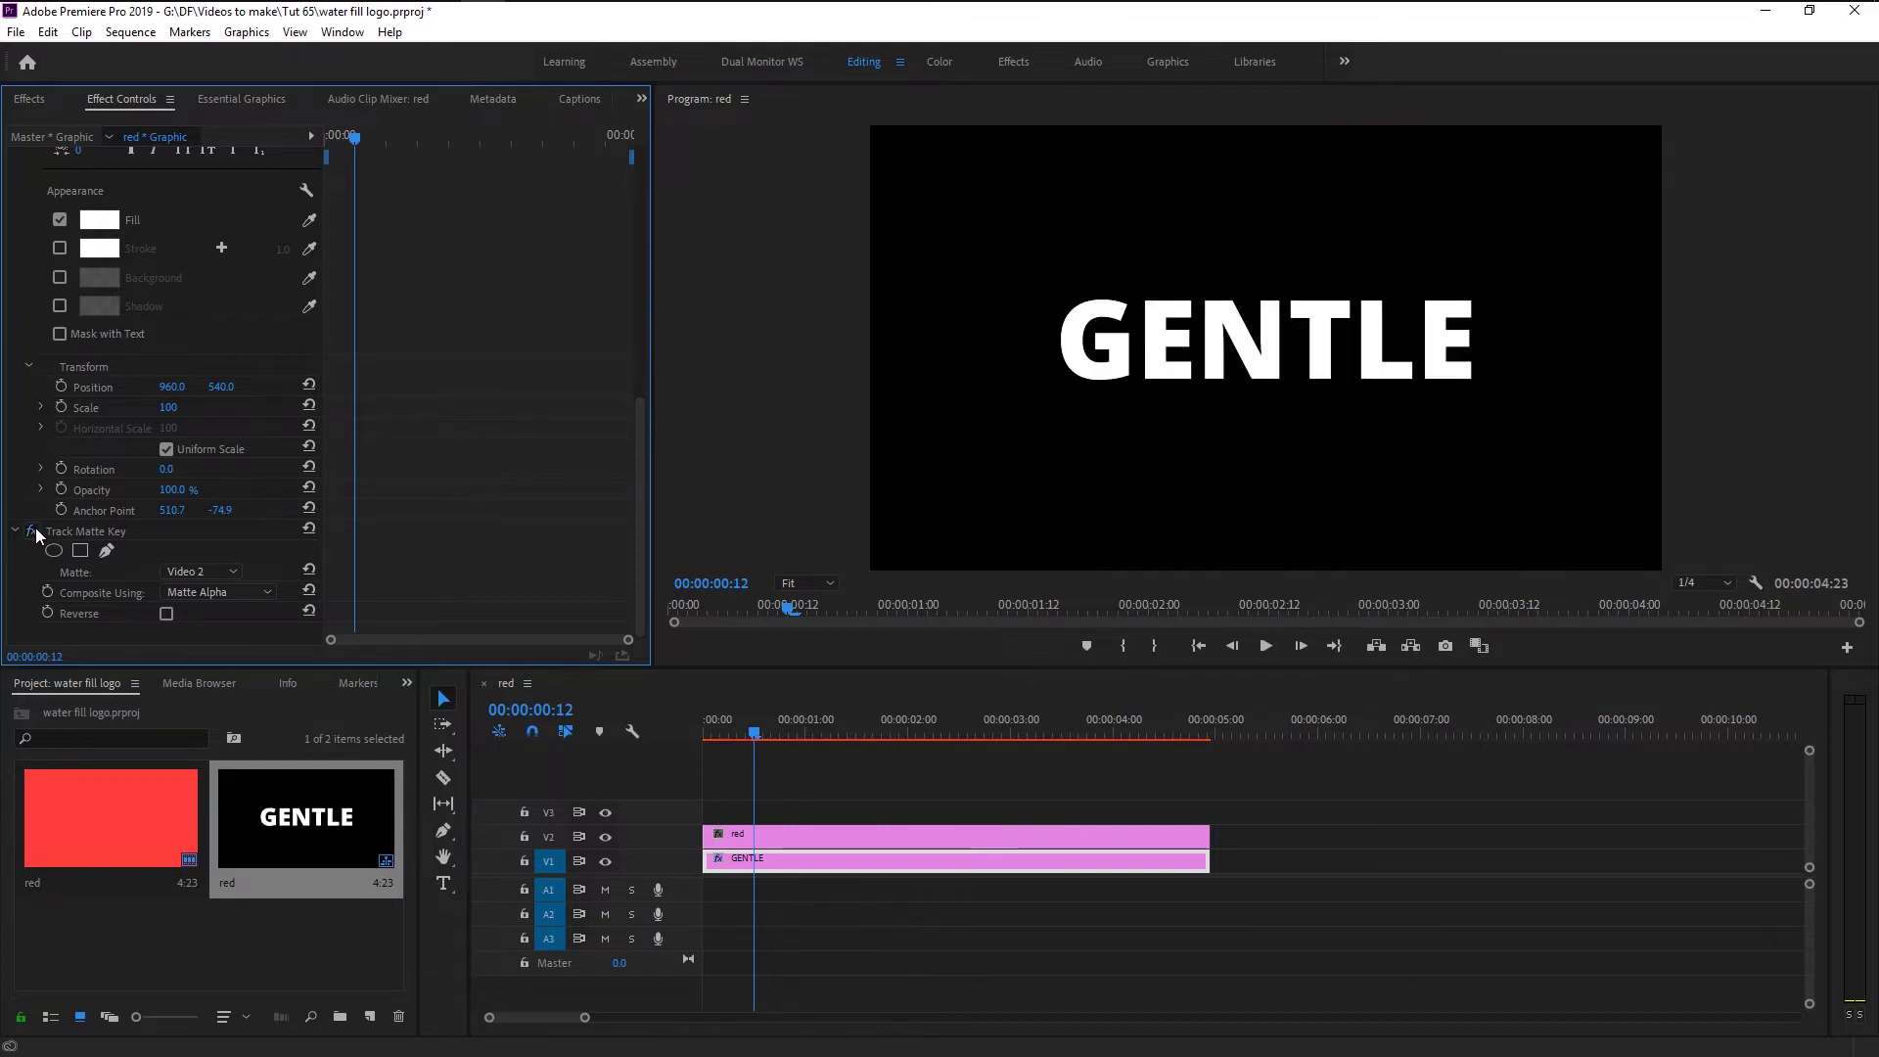
pyautogui.click(32, 530)
pyautogui.click(752, 838)
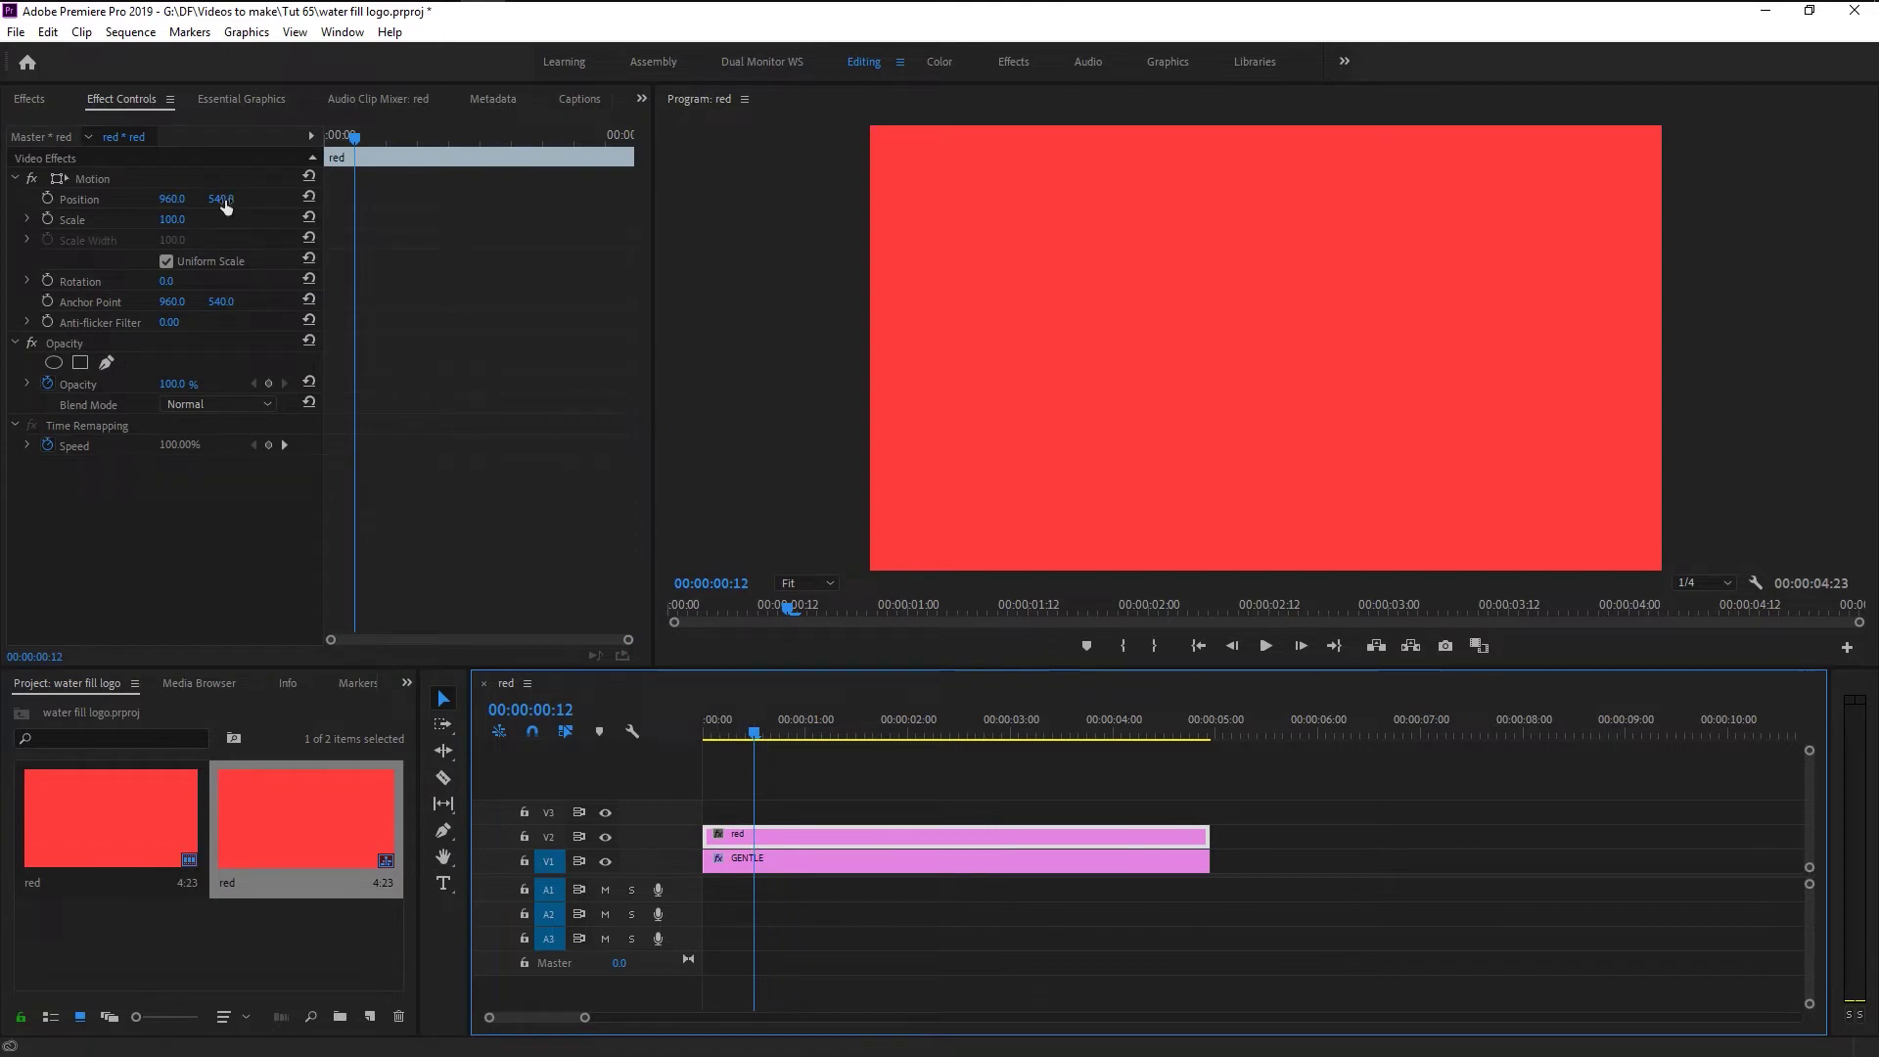
pyautogui.moveTo(226, 201); pyautogui.dragTo(740, 201)
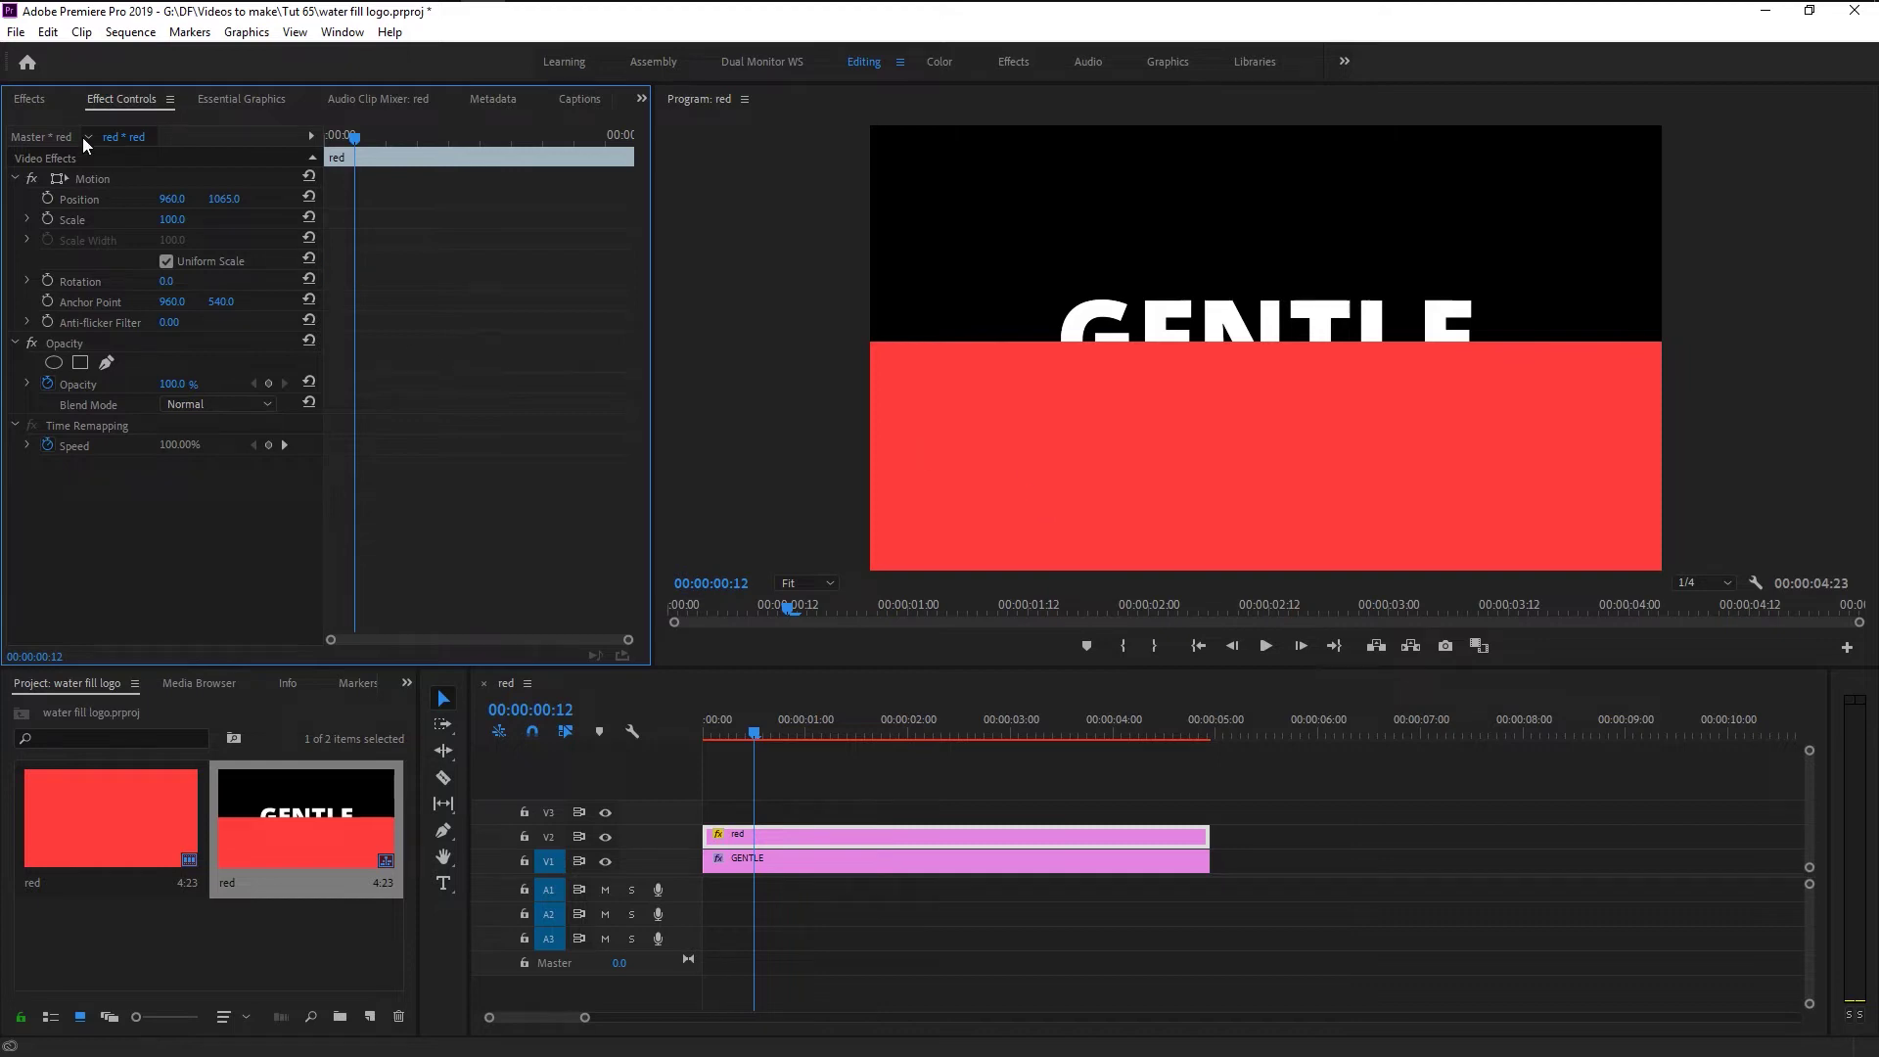
# - Find the Wave Warp effect, apply it to the red clip on V2 and display its settings
pyautogui.click(31, 99)
pyautogui.click(202, 125)
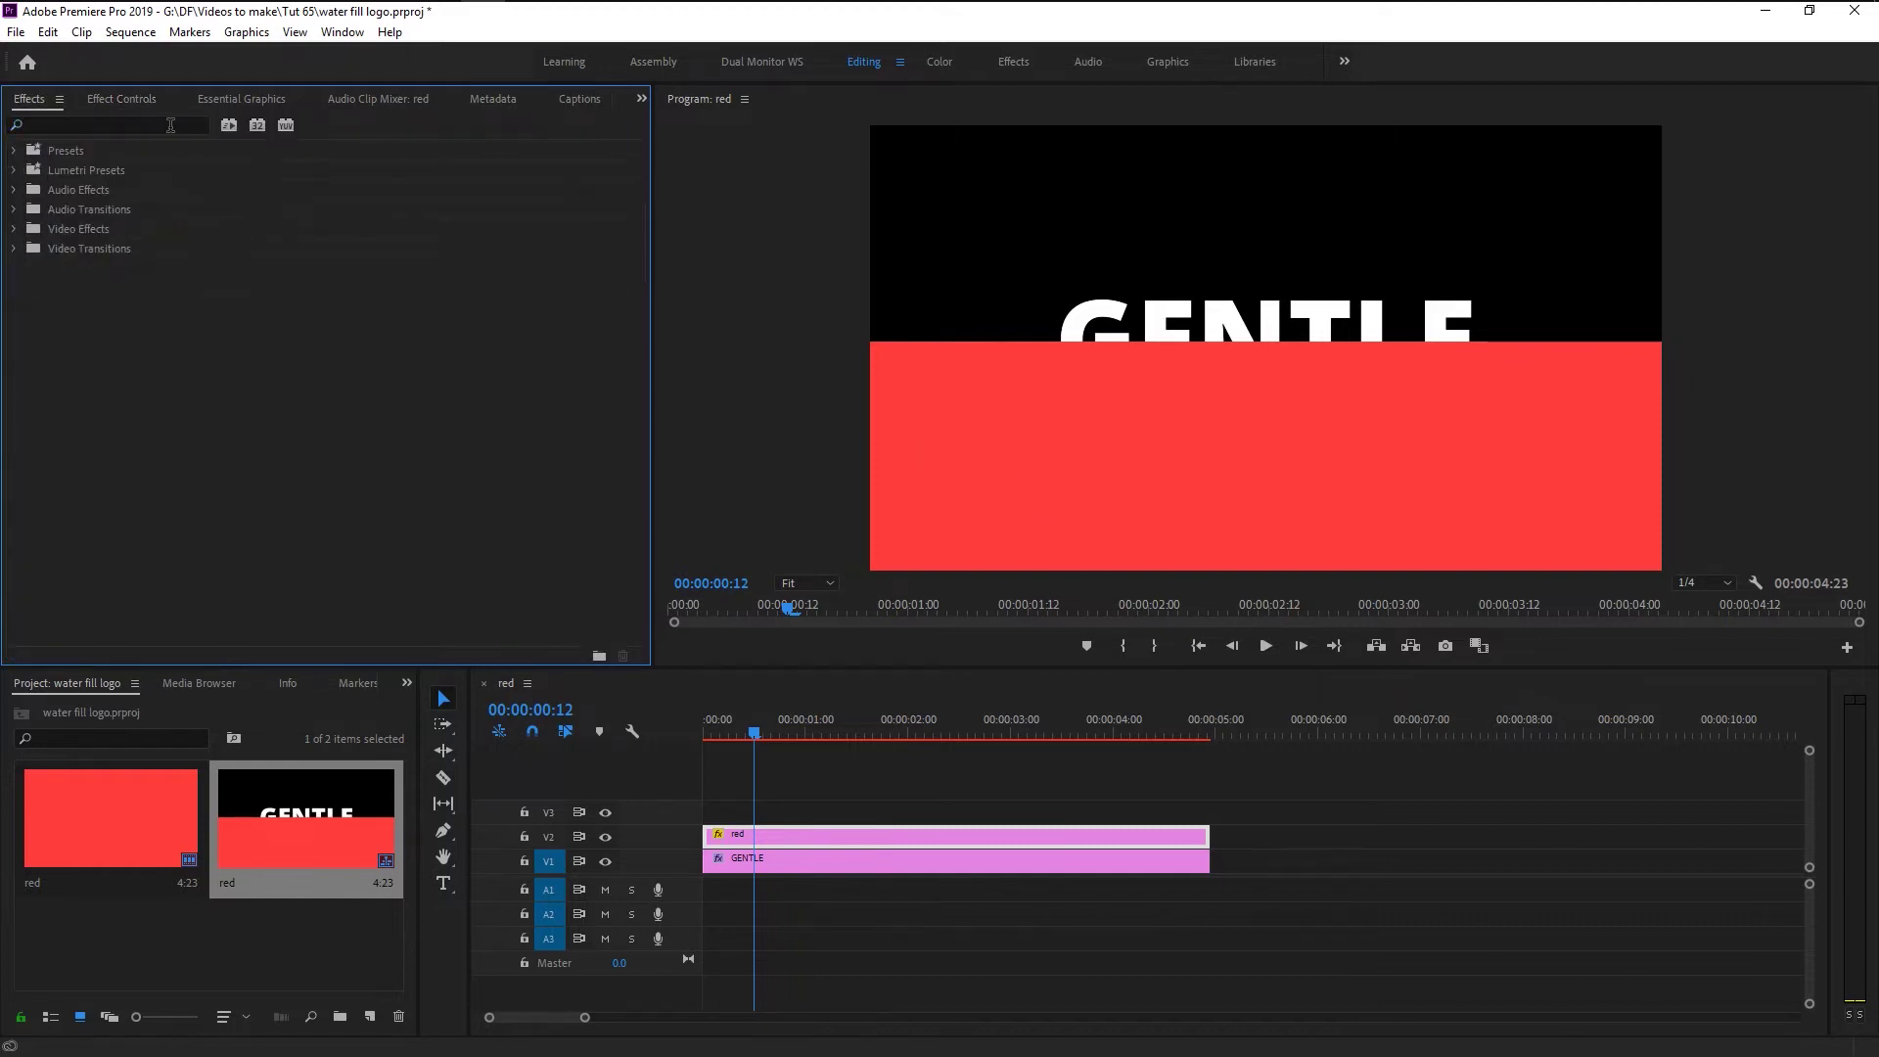
pyautogui.click(165, 125)
pyautogui.write('WAVE')
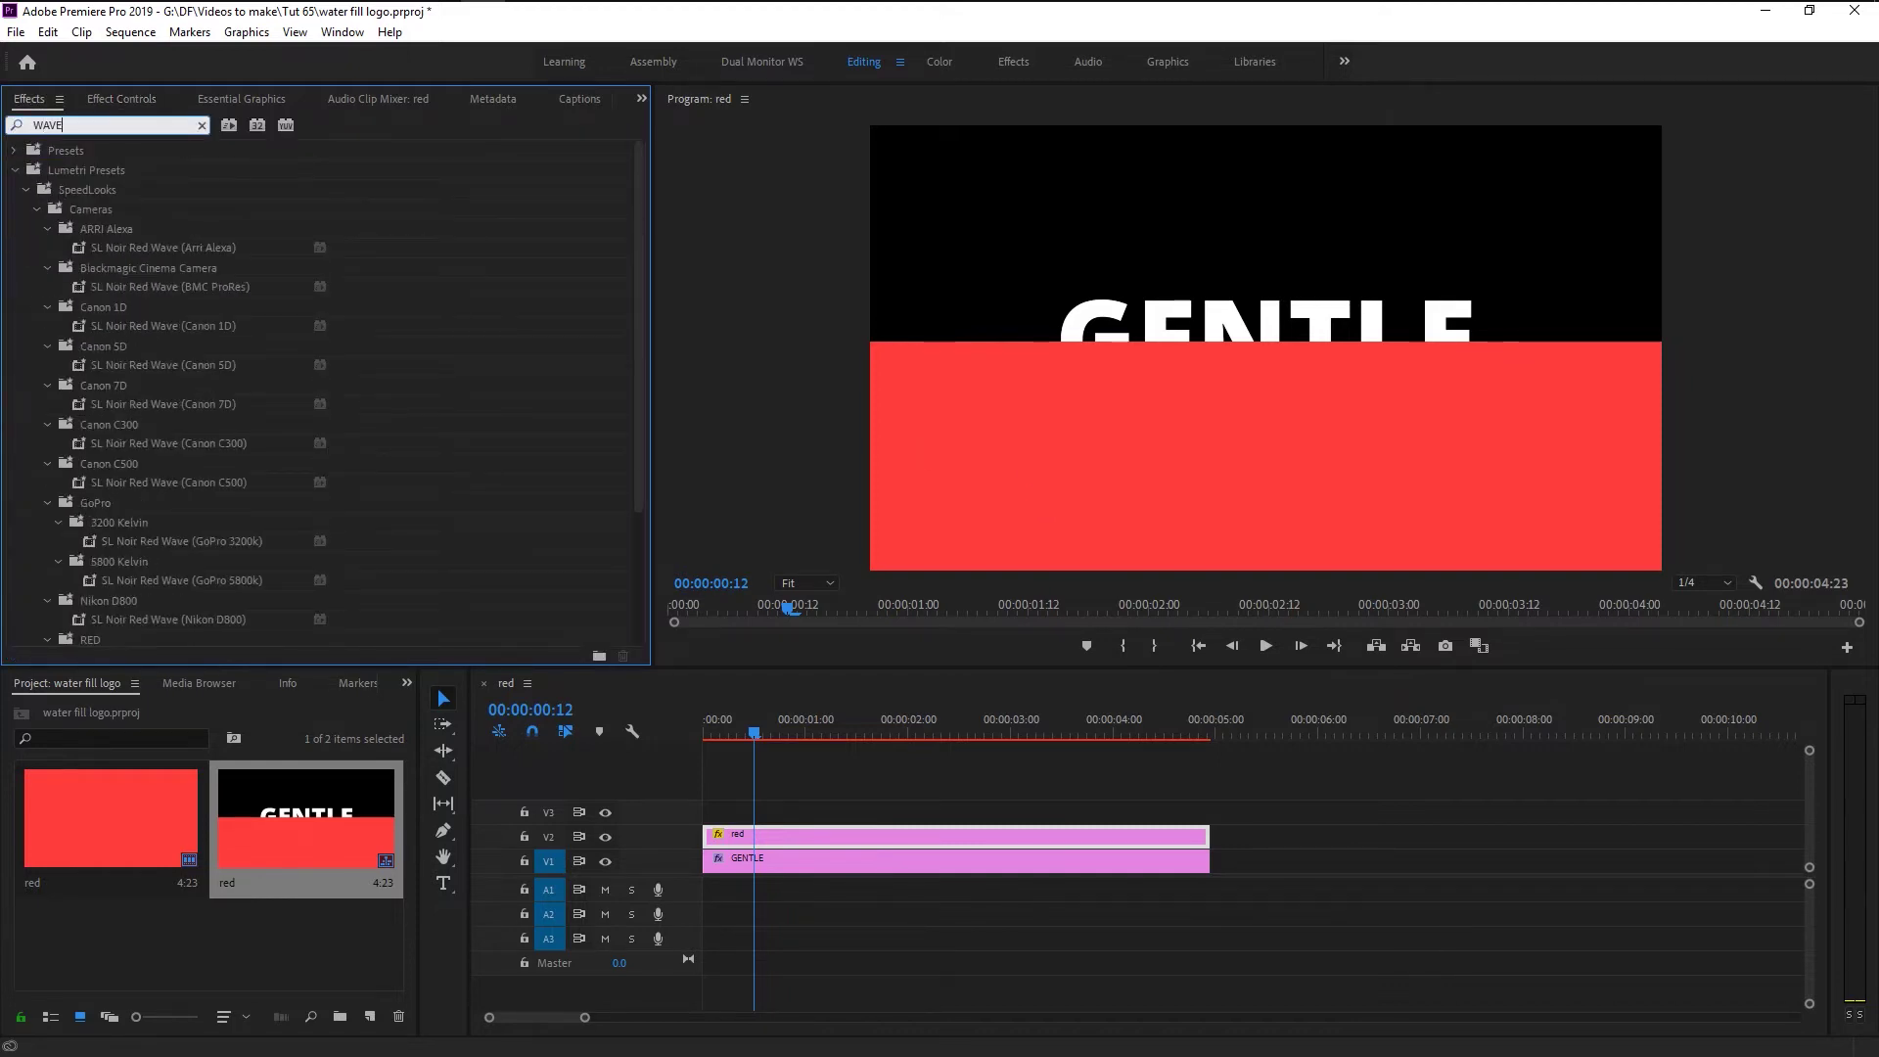
pyautogui.write(' WARP')
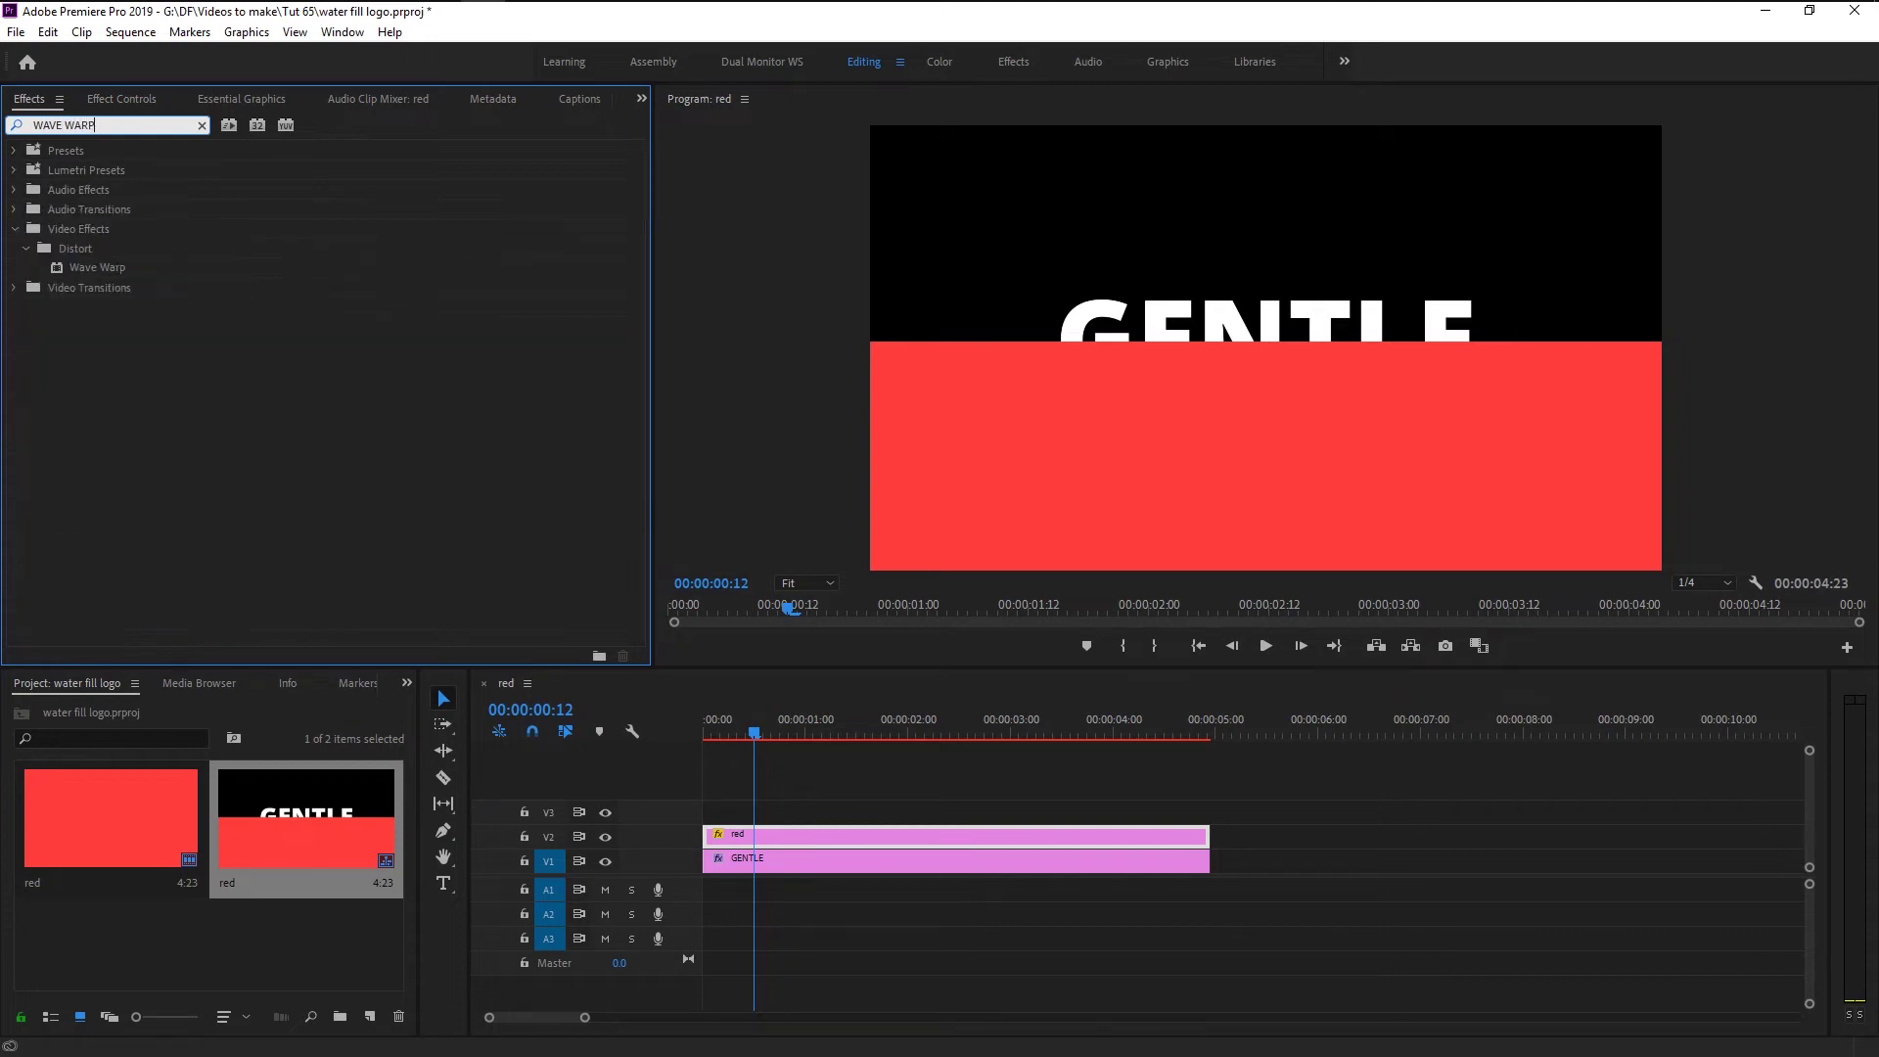
pyautogui.moveTo(104, 267)
pyautogui.mouseDown()
pyautogui.moveTo(696, 759)
pyautogui.moveTo(748, 834)
pyautogui.mouseUp()
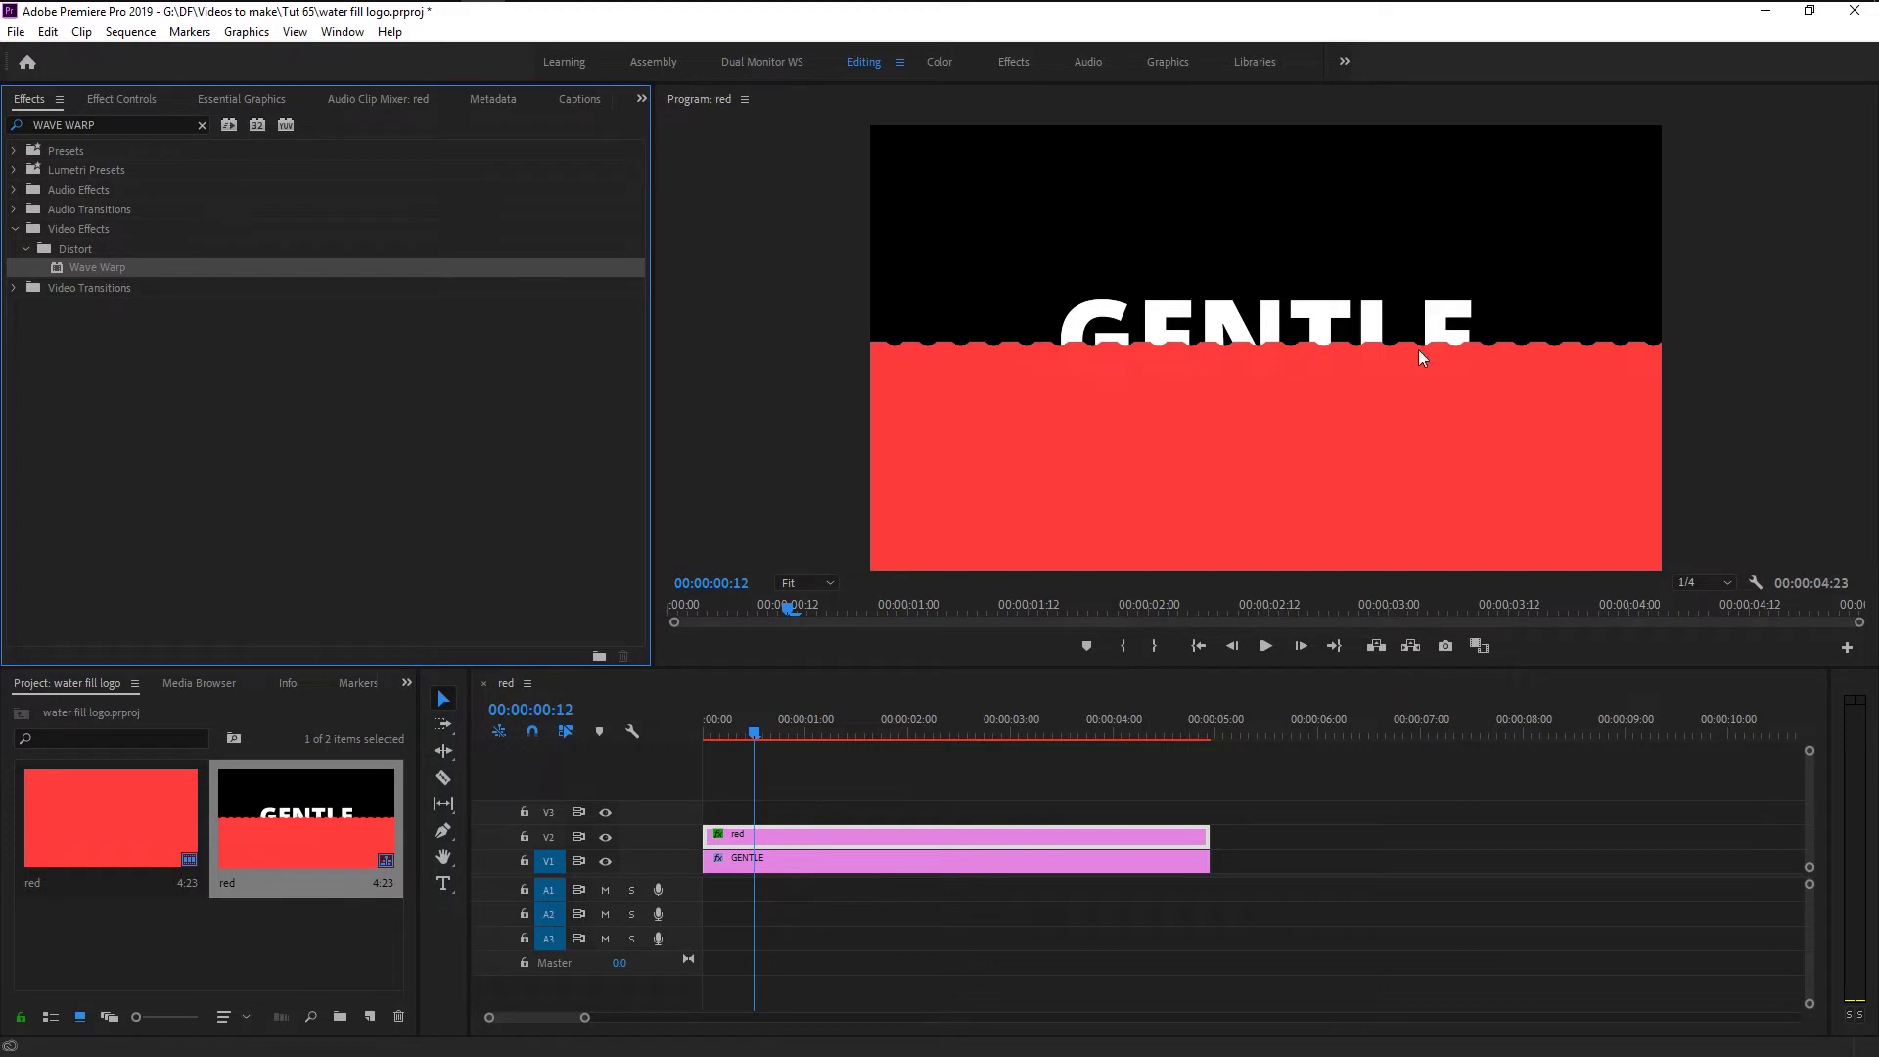
pyautogui.click(119, 100)
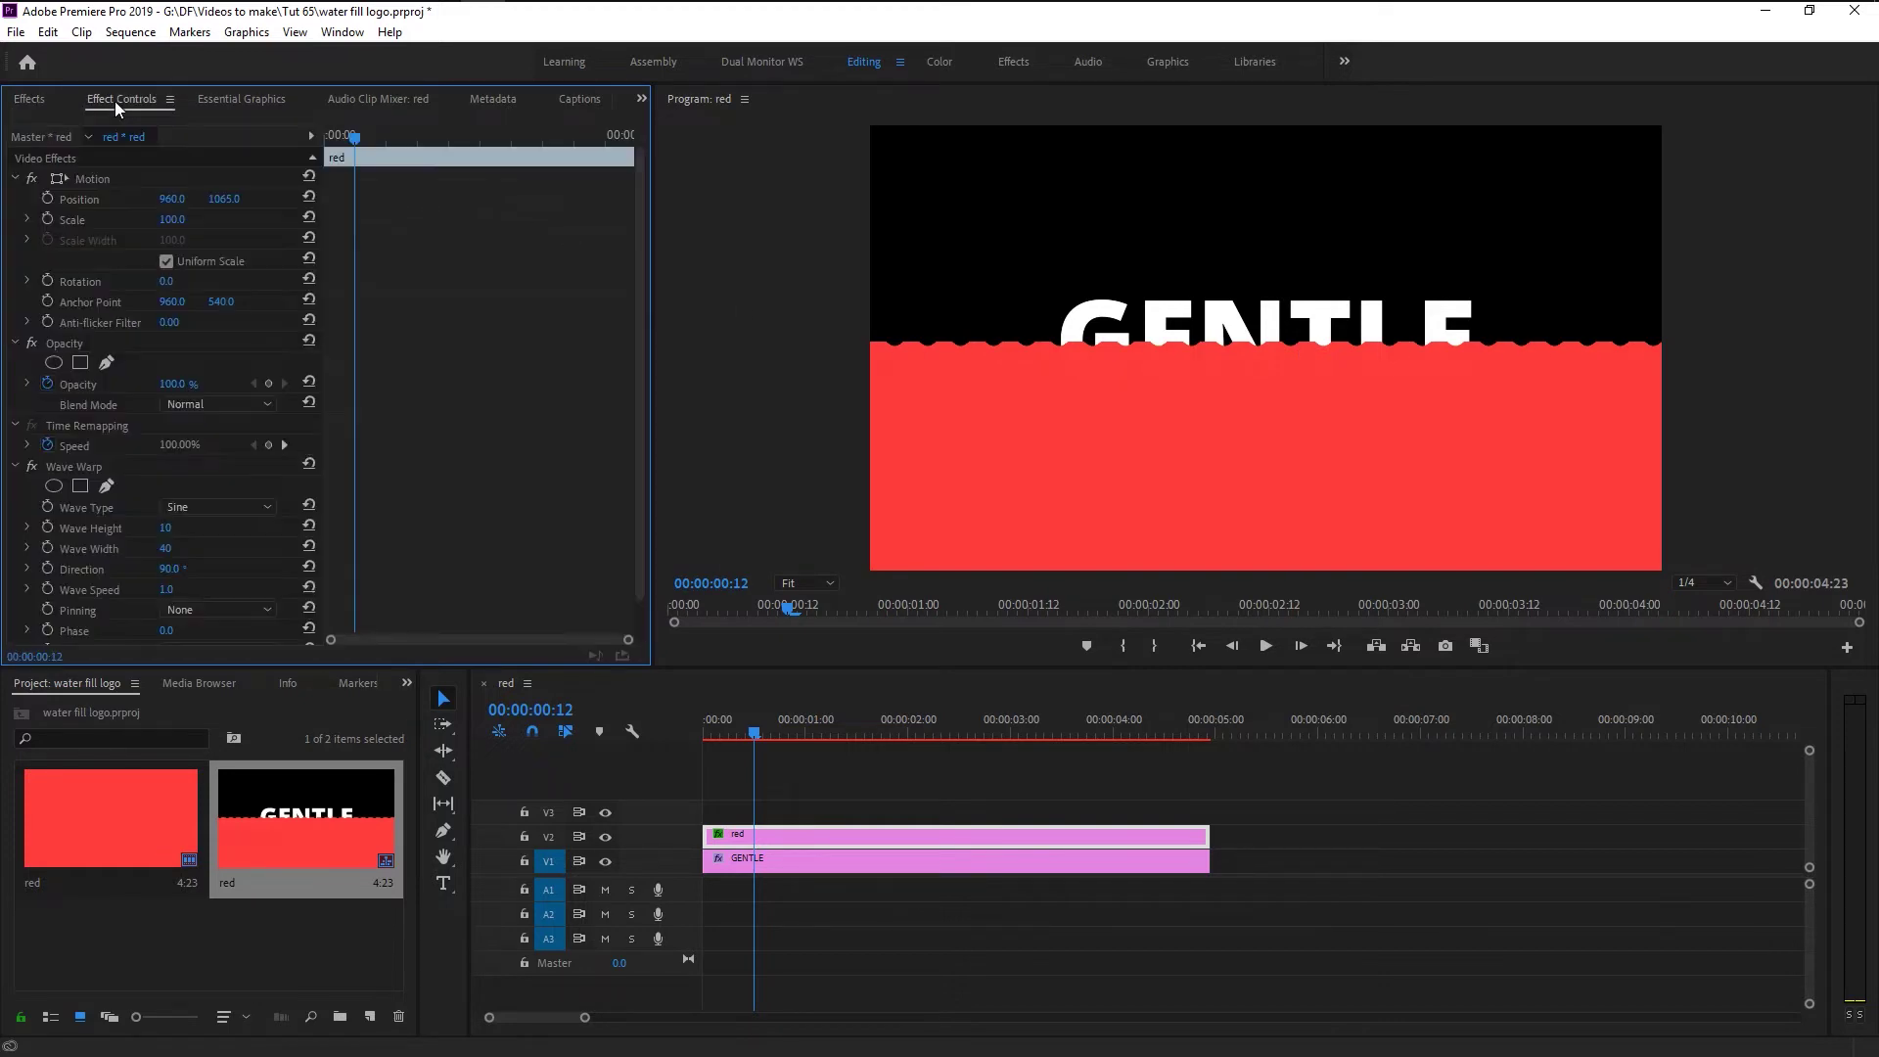
pyautogui.scroll(-1, 433, 370)
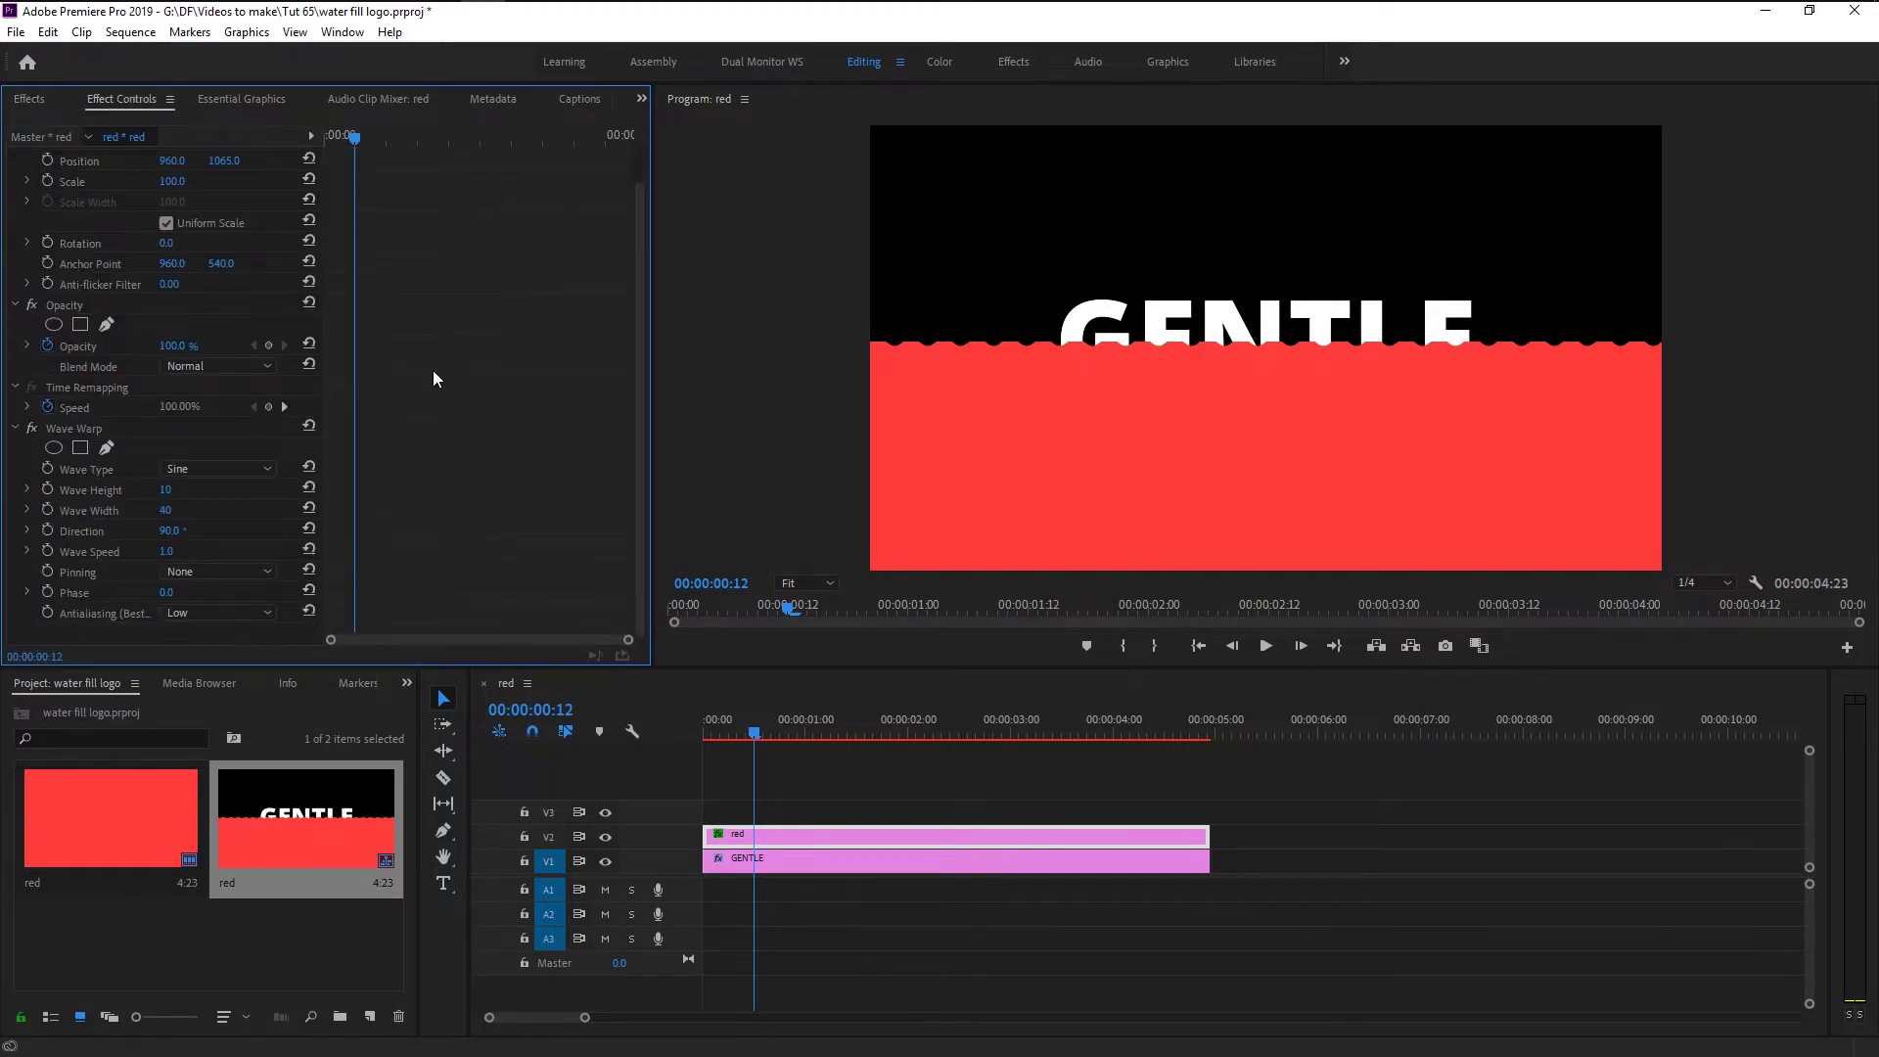
# - Set the red clip's Wave Warp wave type to Semicircle
pyautogui.click(68, 433)
pyautogui.click(84, 478)
pyautogui.click(186, 474)
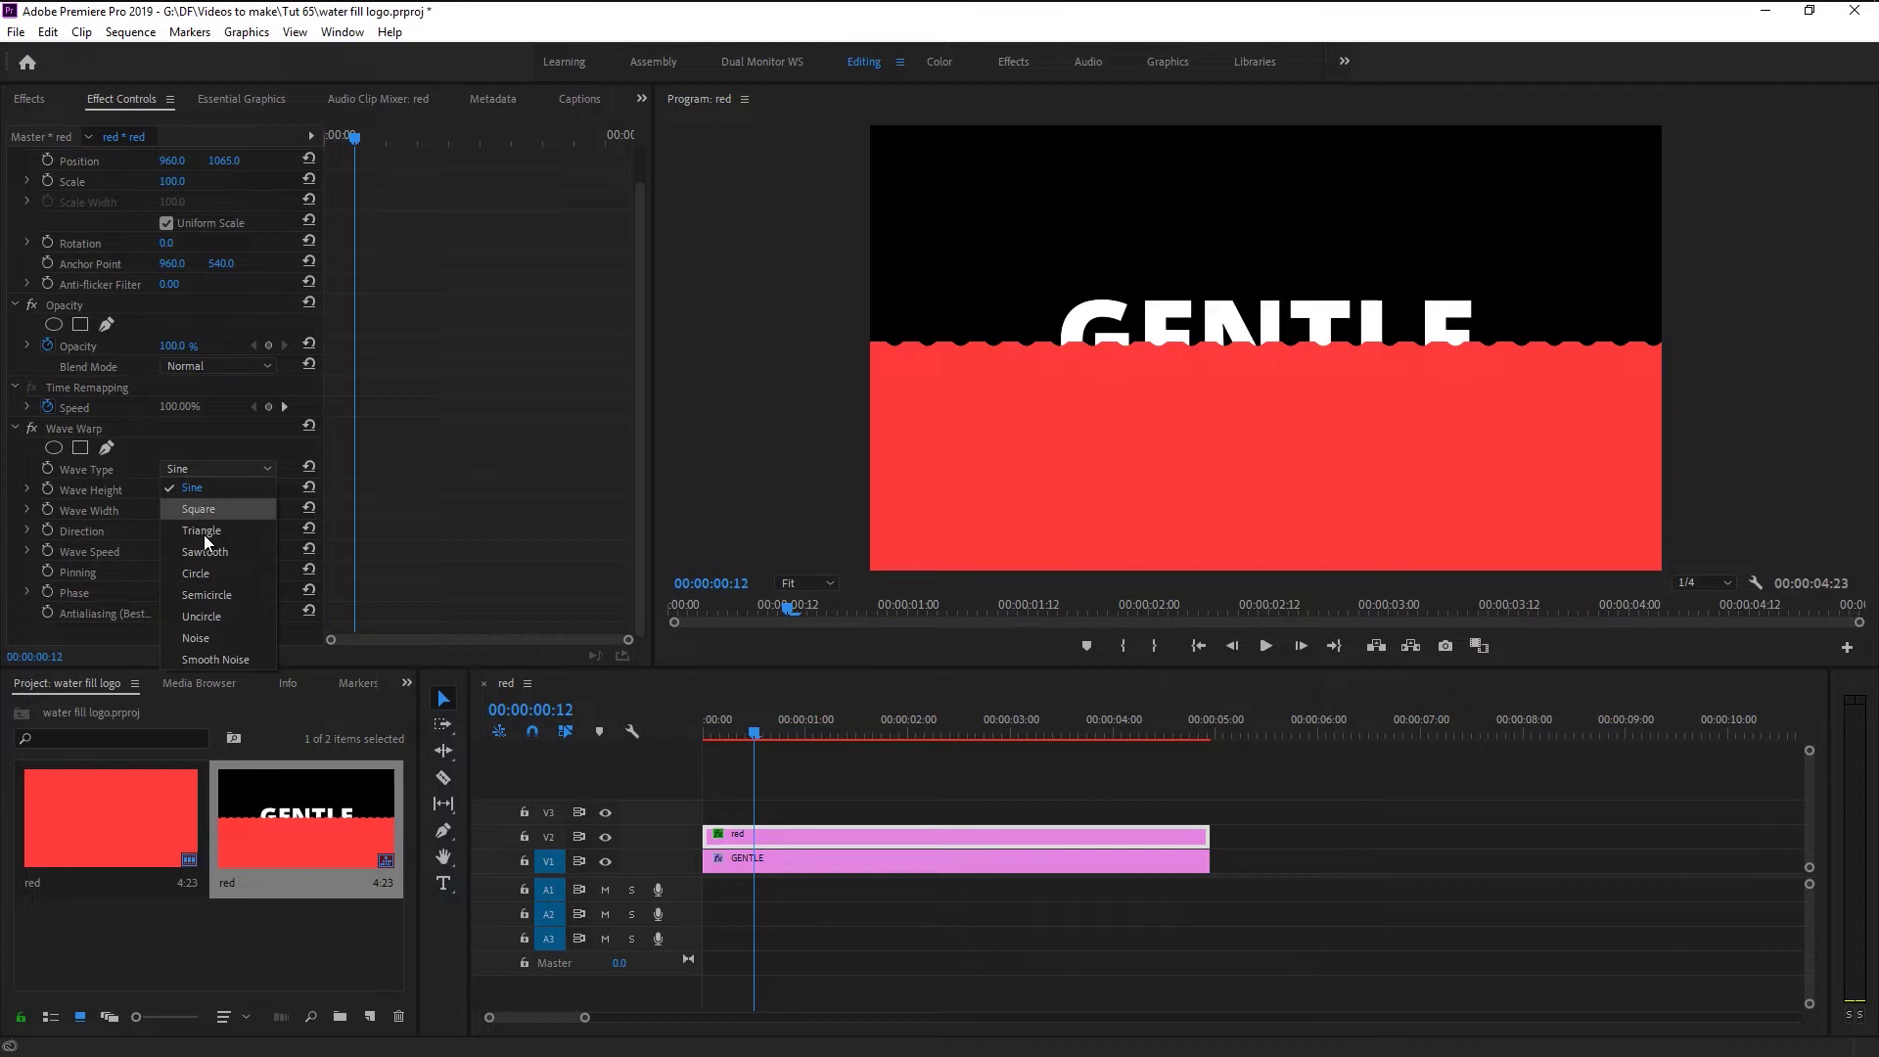
pyautogui.click(214, 595)
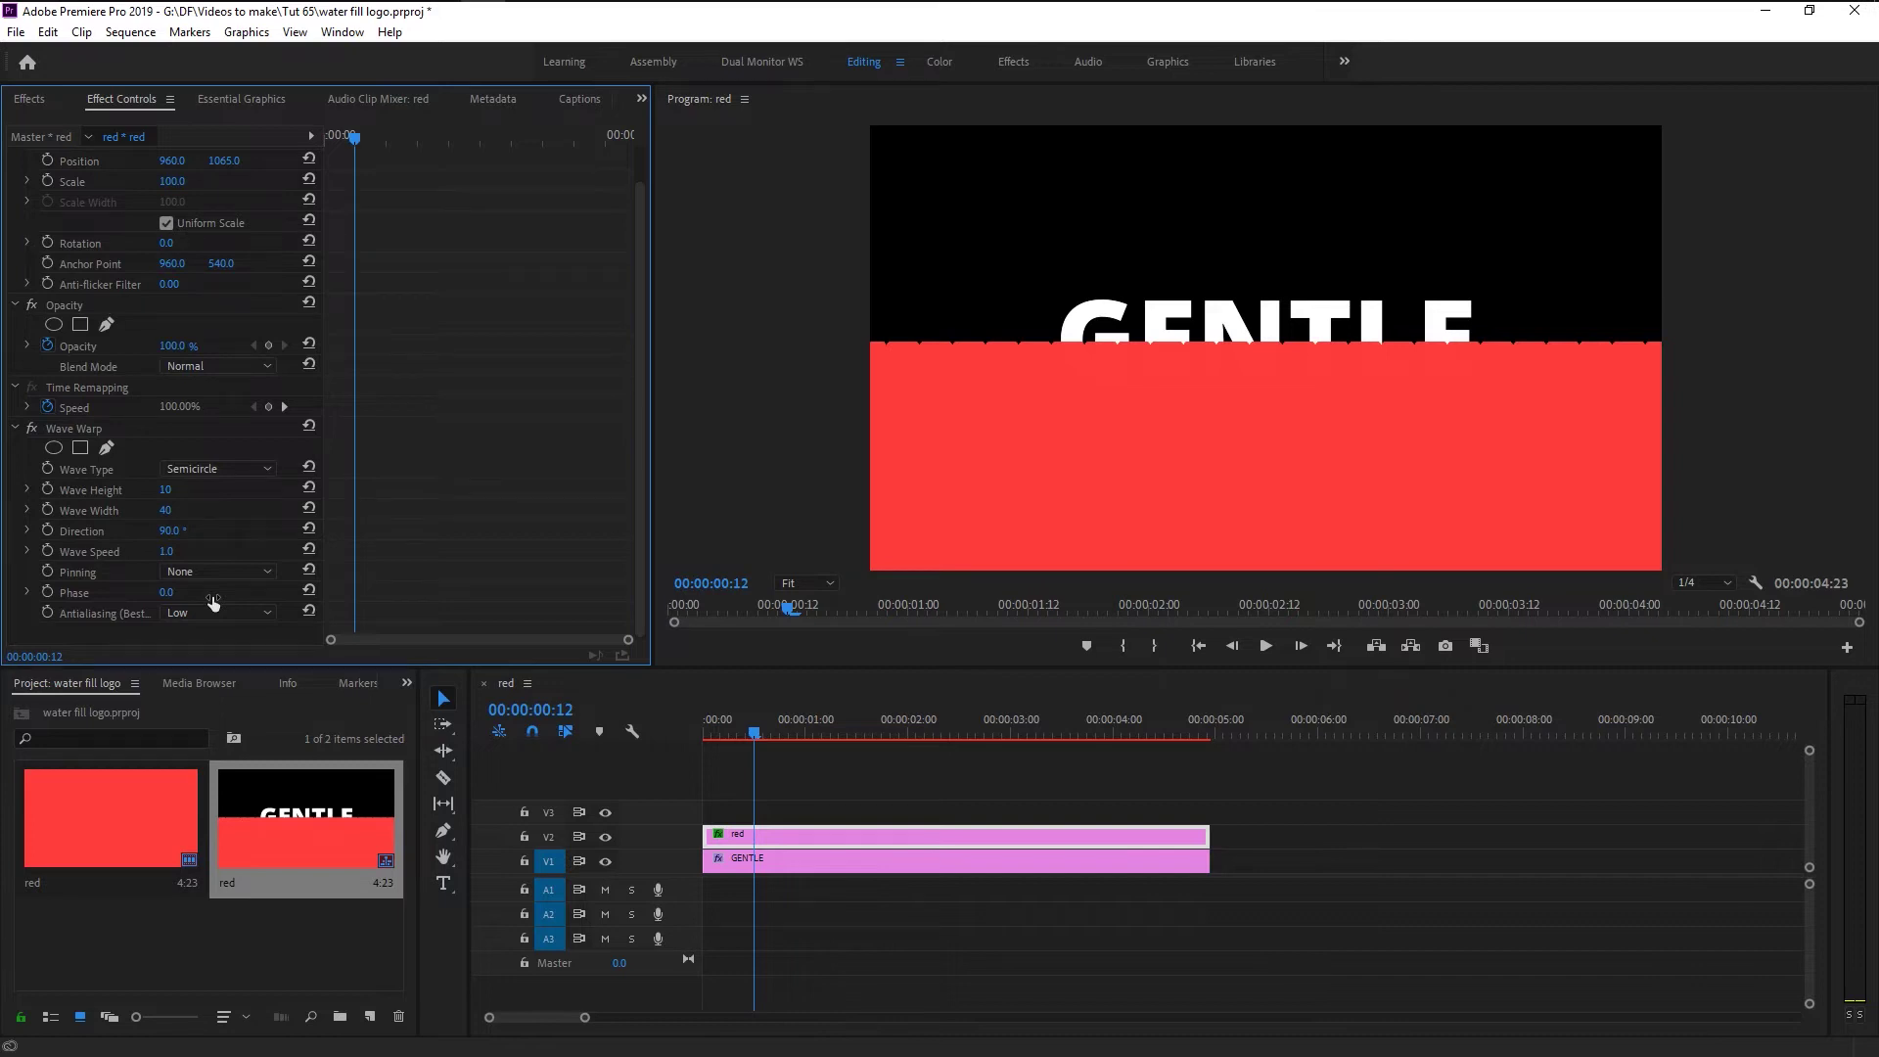
# - Set the red clip's Wave Warp wave height to 61 and wave width to 180
pyautogui.moveTo(165, 510)
pyautogui.mouseDown()
pyautogui.moveTo(168, 533)
pyautogui.moveTo(167, 496)
pyautogui.mouseUp()
pyautogui.click(186, 487)
pyautogui.write('61')
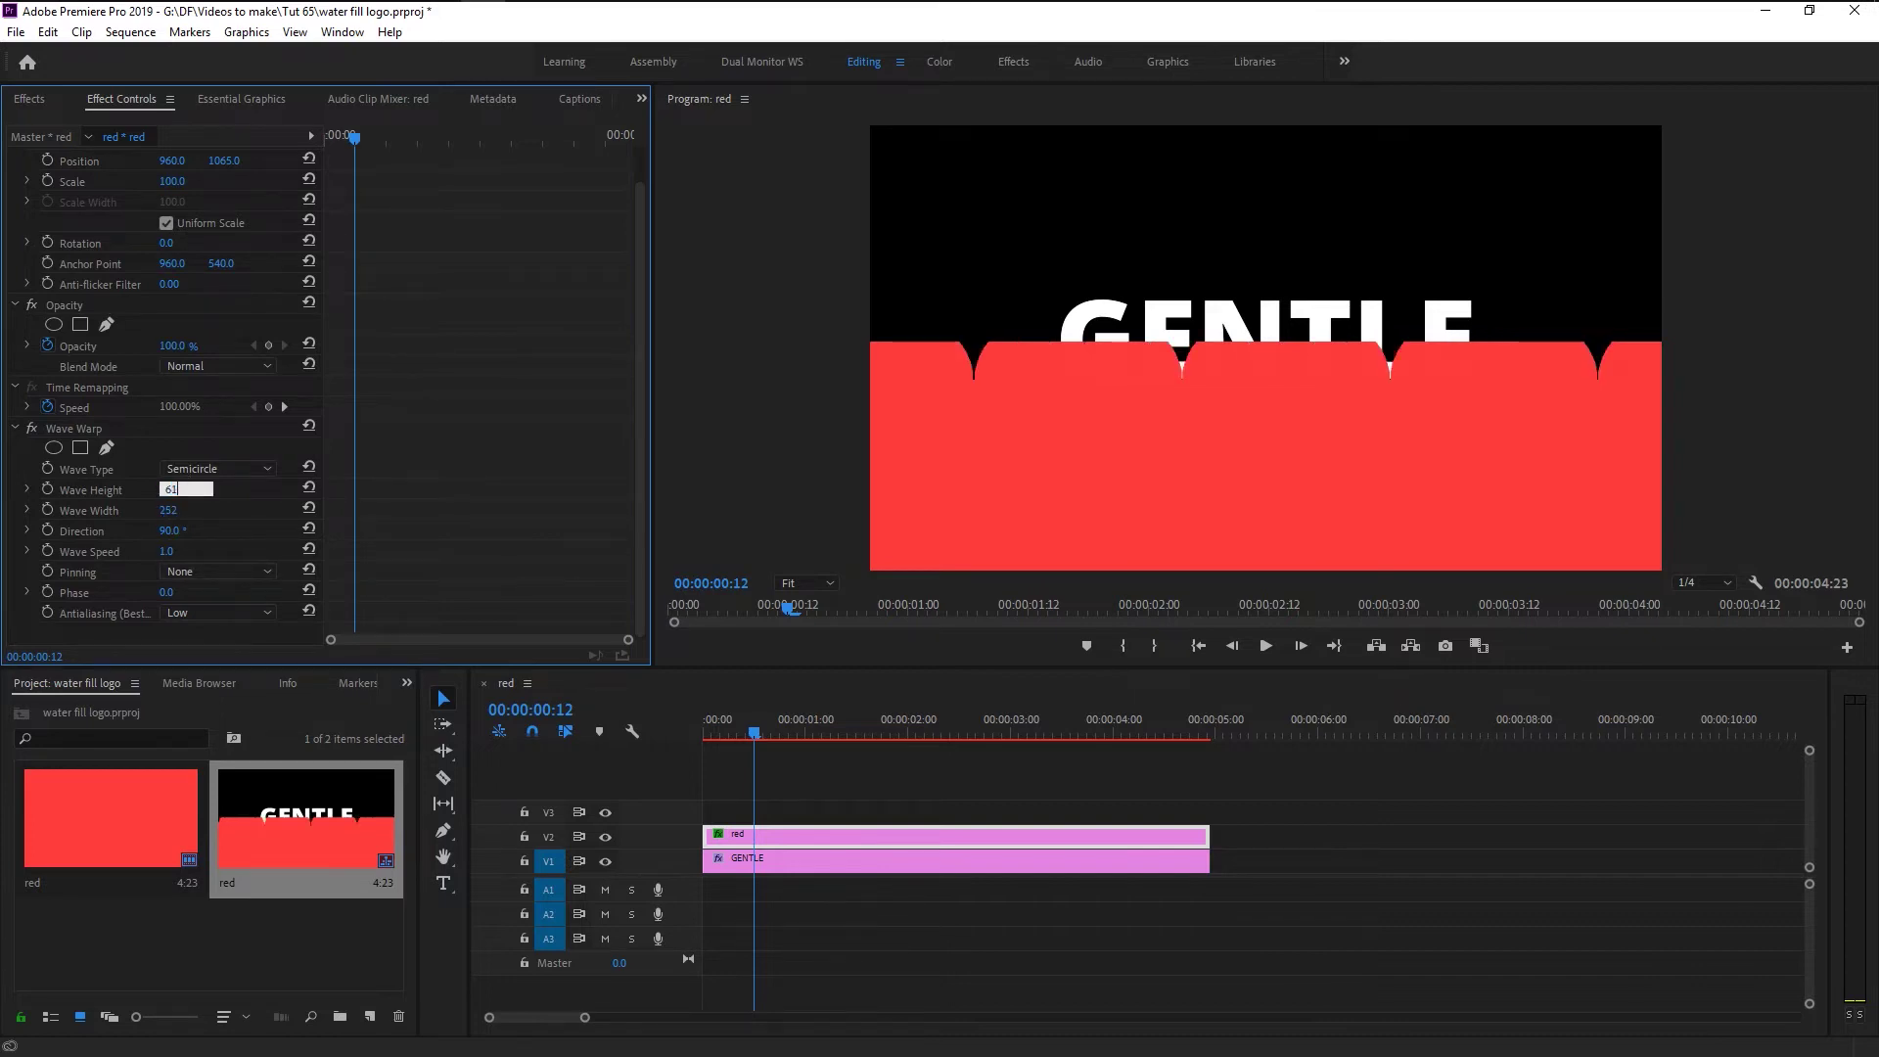
pyautogui.press('Return')
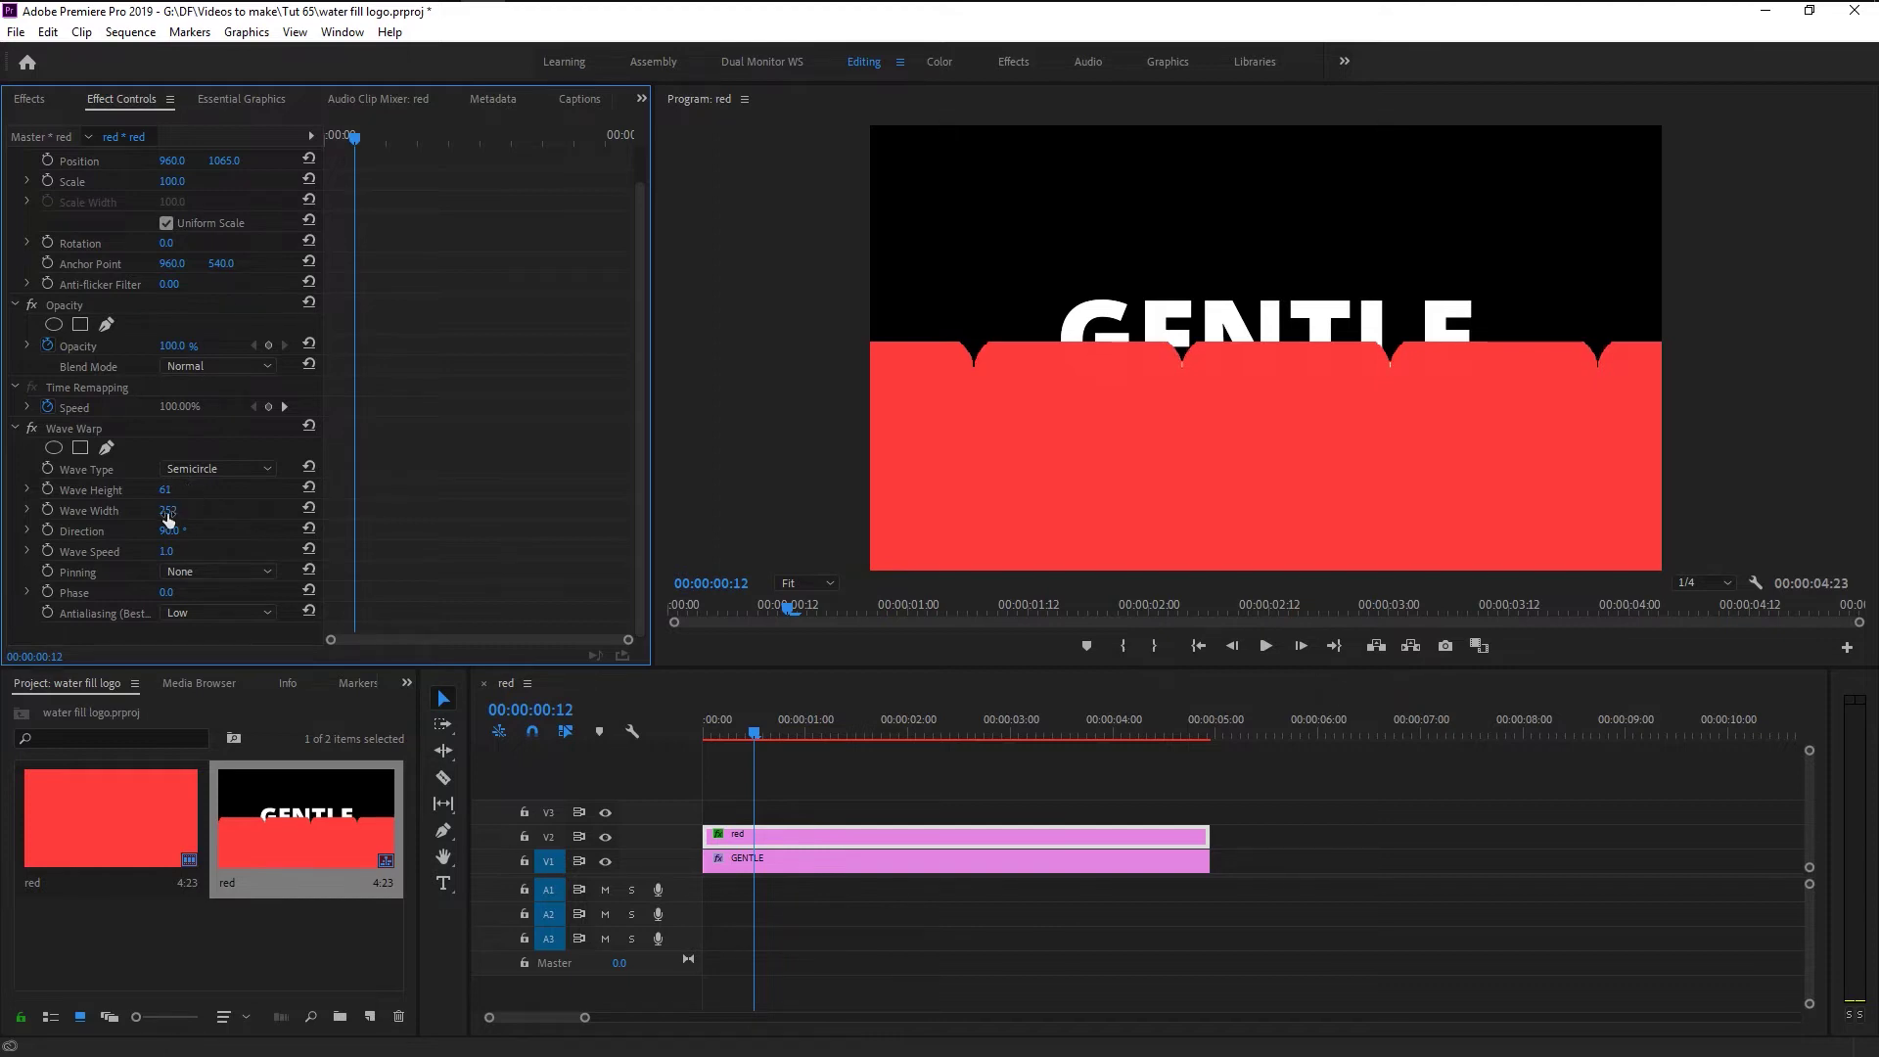
pyautogui.click(186, 505)
pyautogui.write('180')
pyautogui.press('Return')
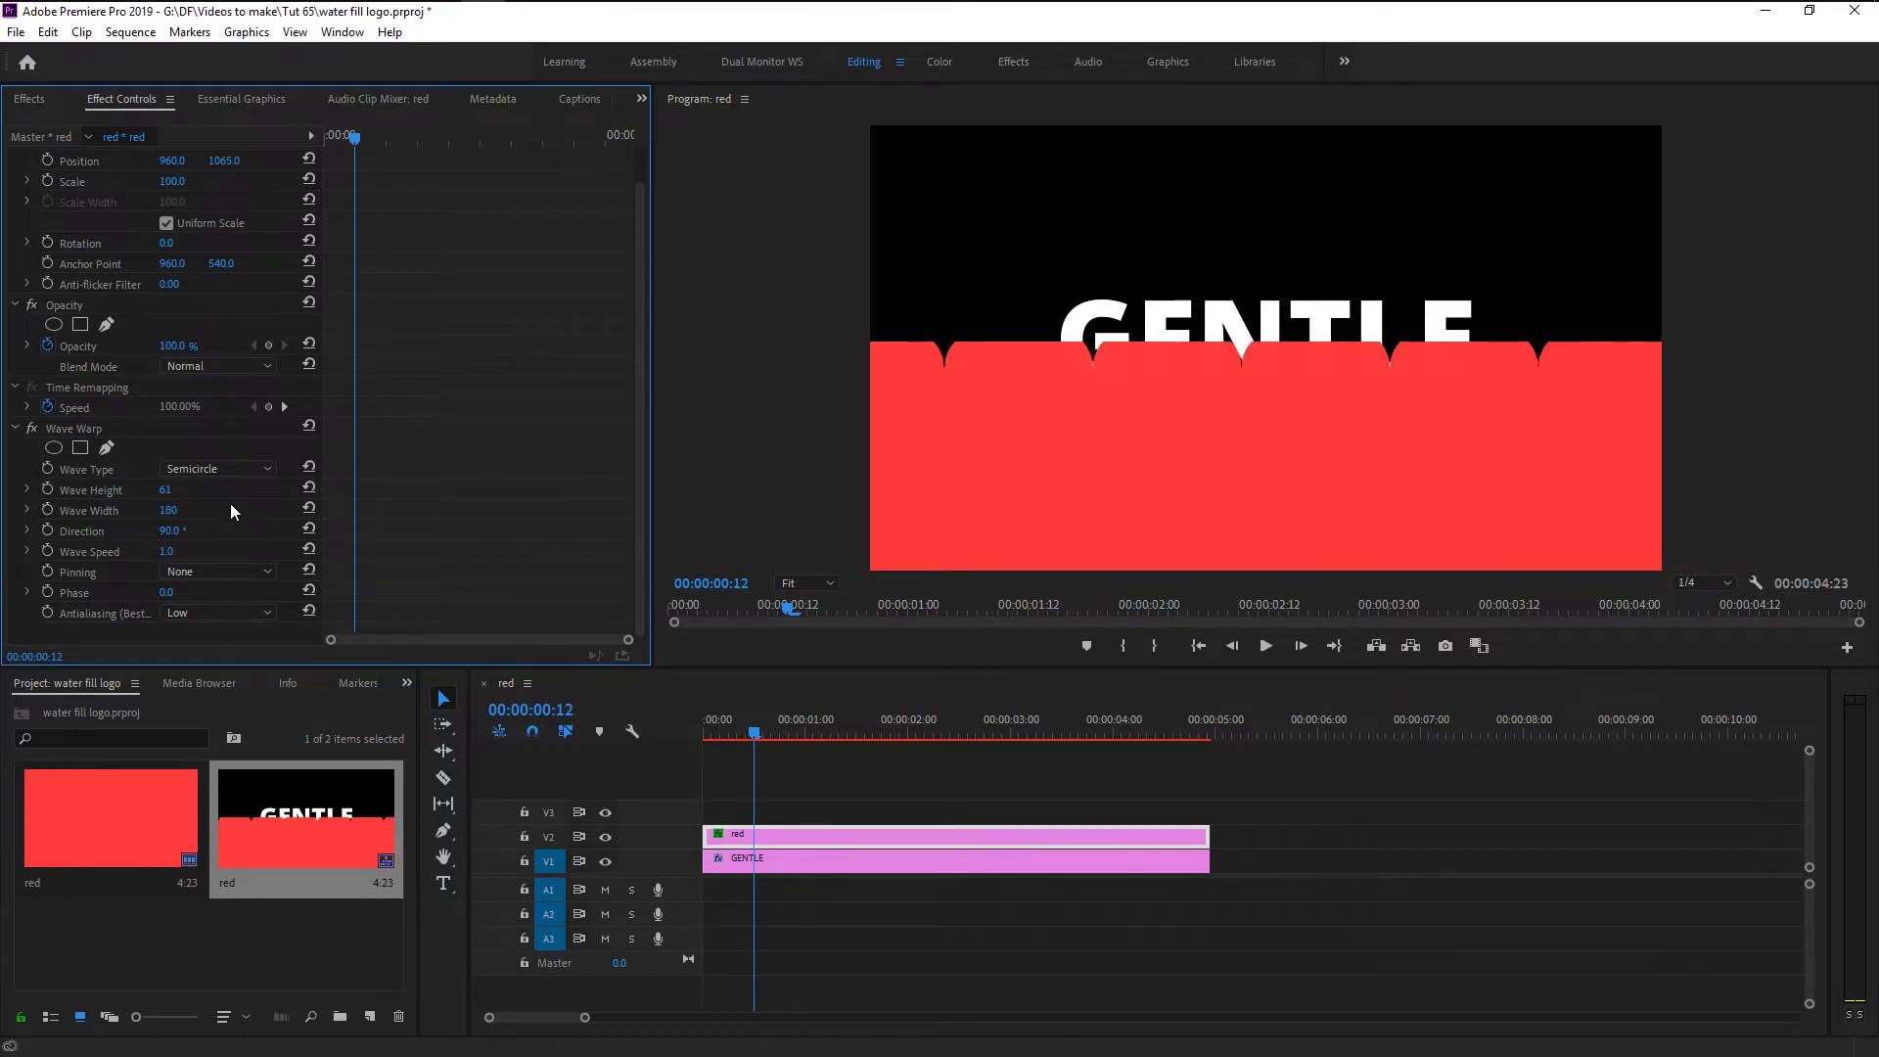
# - Adjust the Wave Warp direction to 279°, with a wave height of 71 and a wave width of 164
pyautogui.click(184, 534)
pyautogui.write('280')
pyautogui.press('Return')
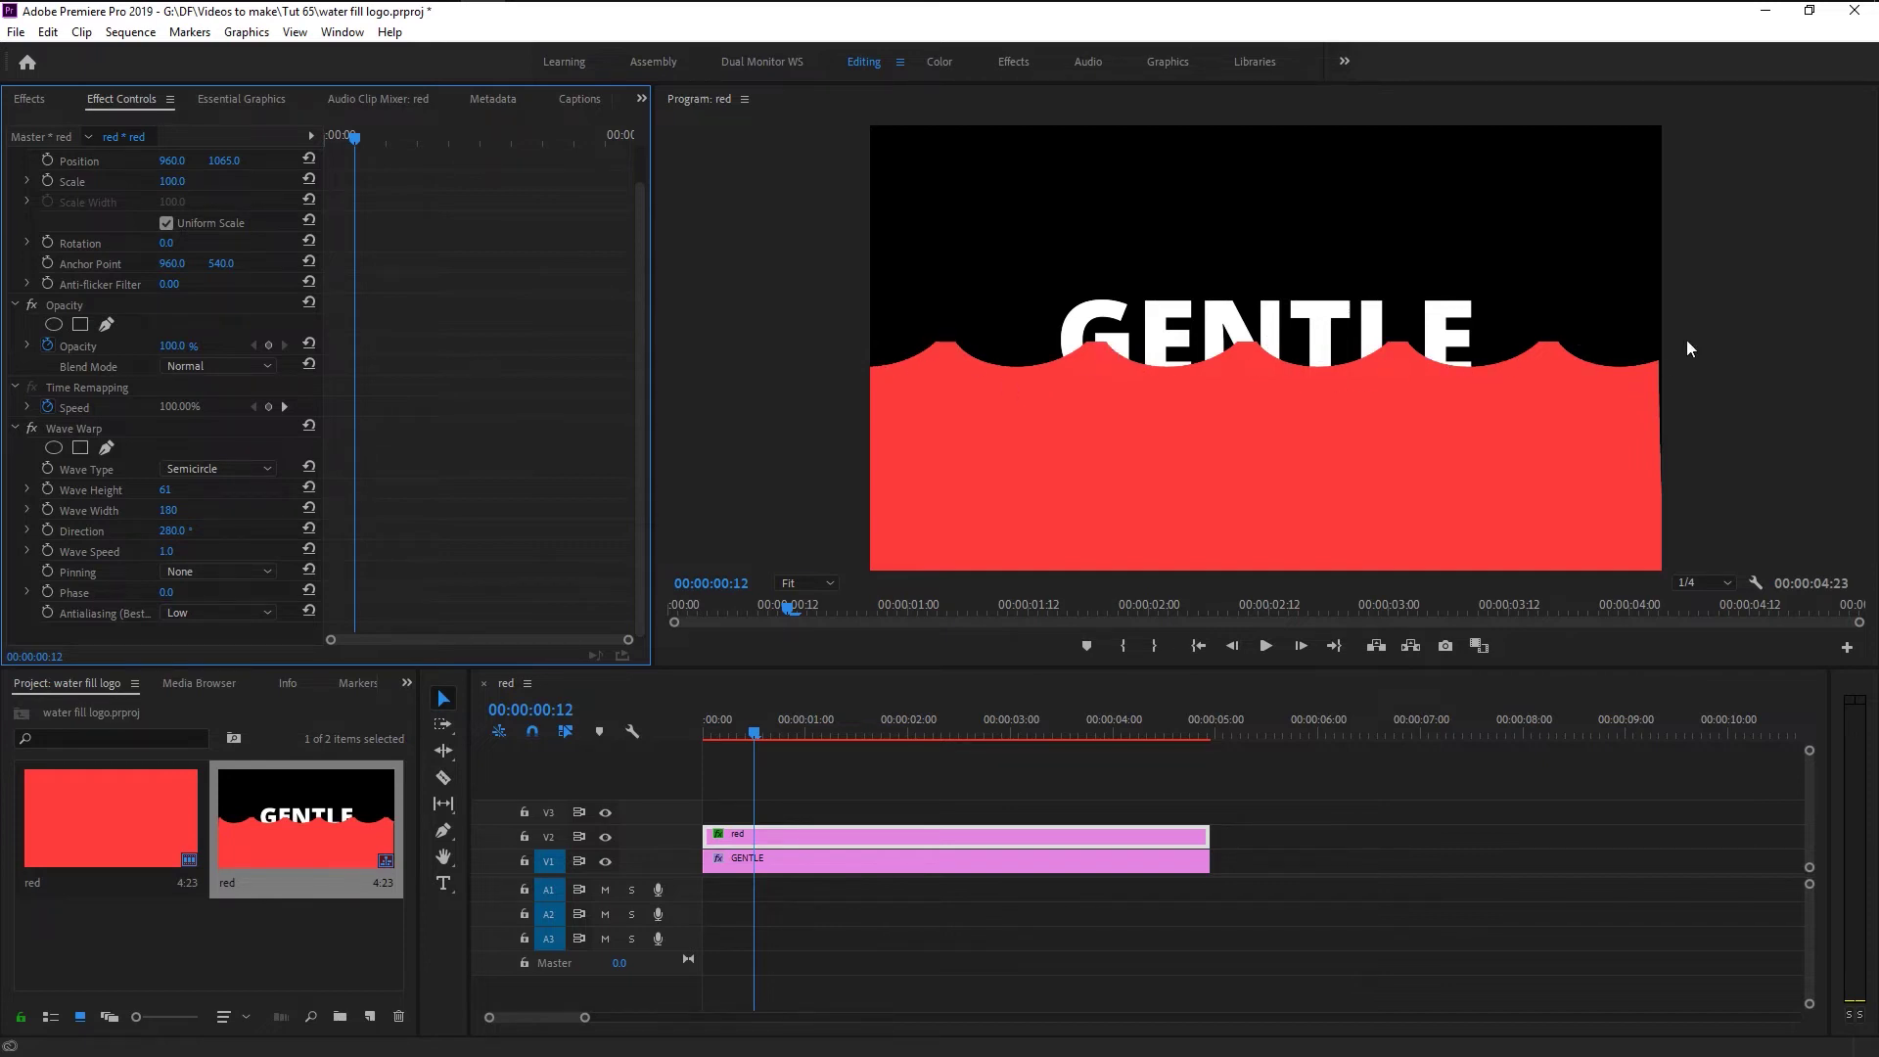
pyautogui.click(173, 531)
pyautogui.write('209')
pyautogui.press('Return')
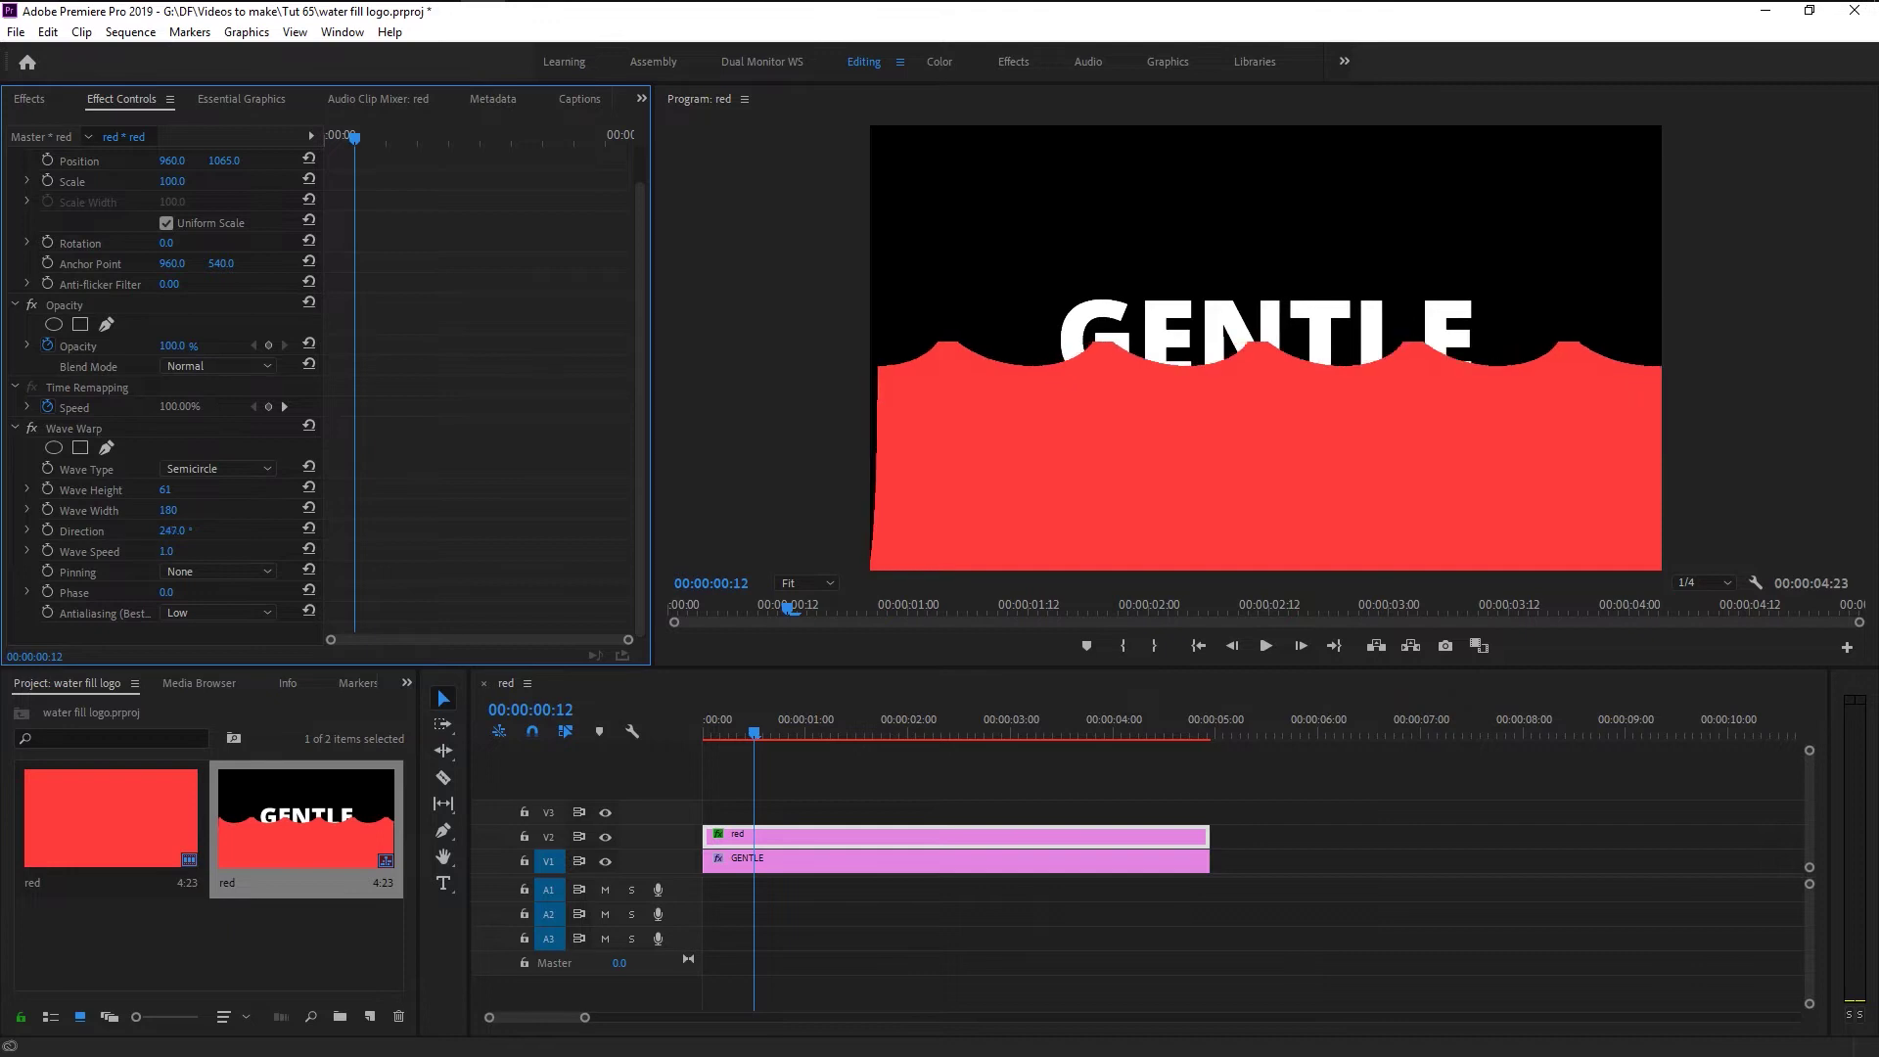
pyautogui.moveTo(172, 531)
pyautogui.mouseDown()
pyautogui.moveTo(236, 530)
pyautogui.moveTo(80, 530)
pyautogui.moveTo(241, 530)
pyautogui.moveTo(167, 489)
pyautogui.moveTo(177, 513)
pyautogui.mouseUp()
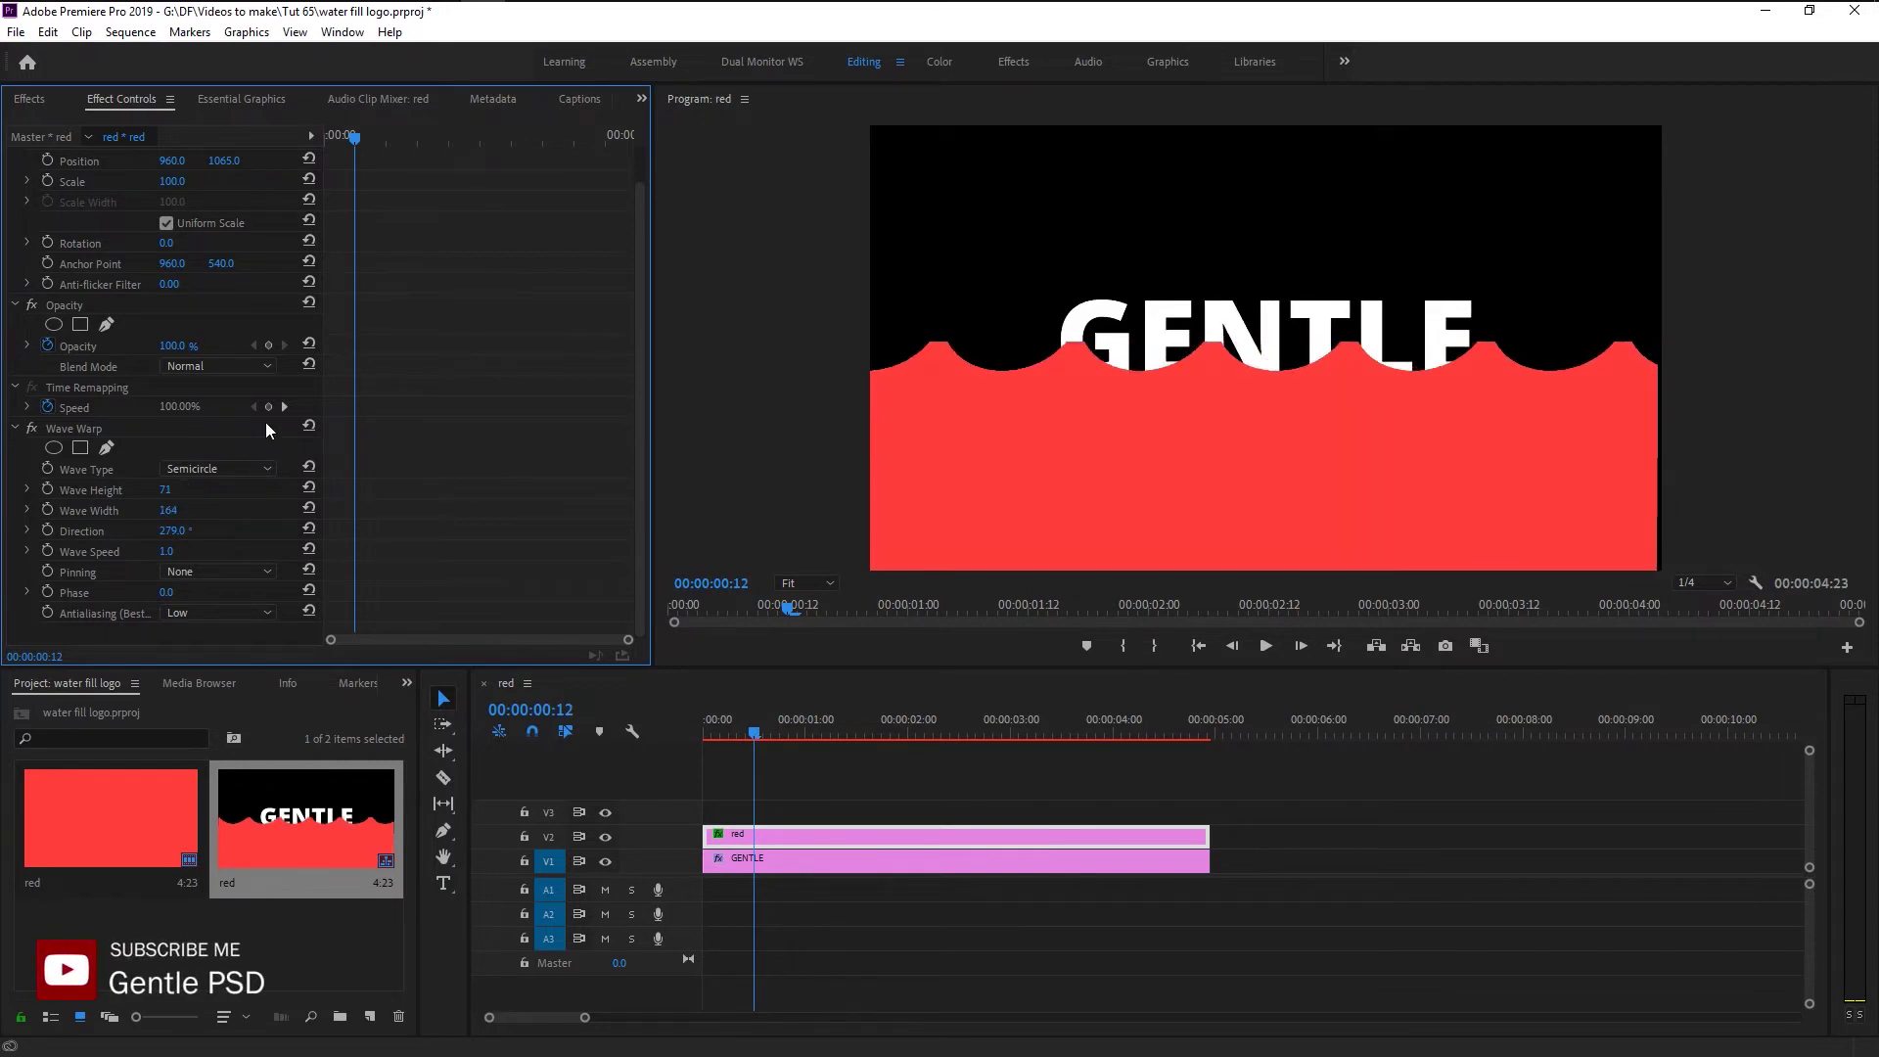
# - Start keyframing the Wave Warp's Wave Height, Wave Width and Direction at 00:00:00:00 on the red clip
pyautogui.moveTo(355, 137); pyautogui.dragTo(308, 129)
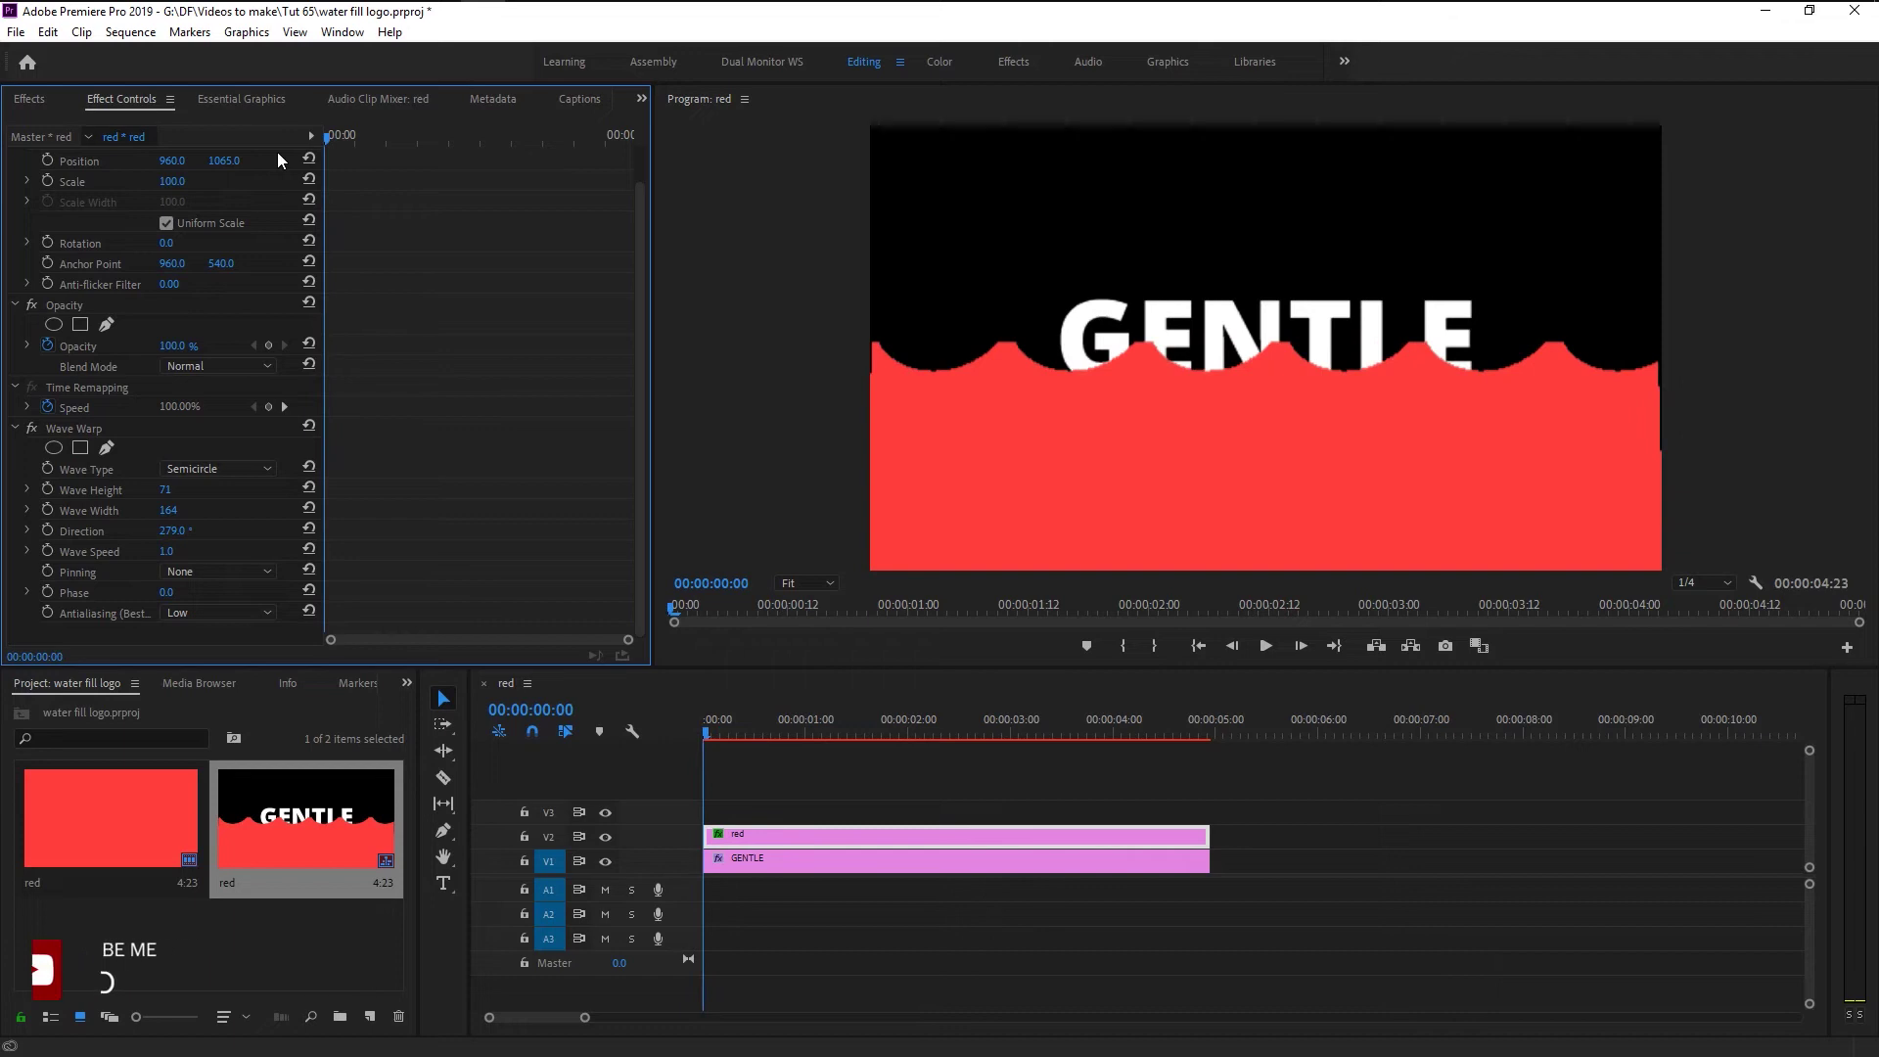
pyautogui.click(48, 488)
pyautogui.click(48, 509)
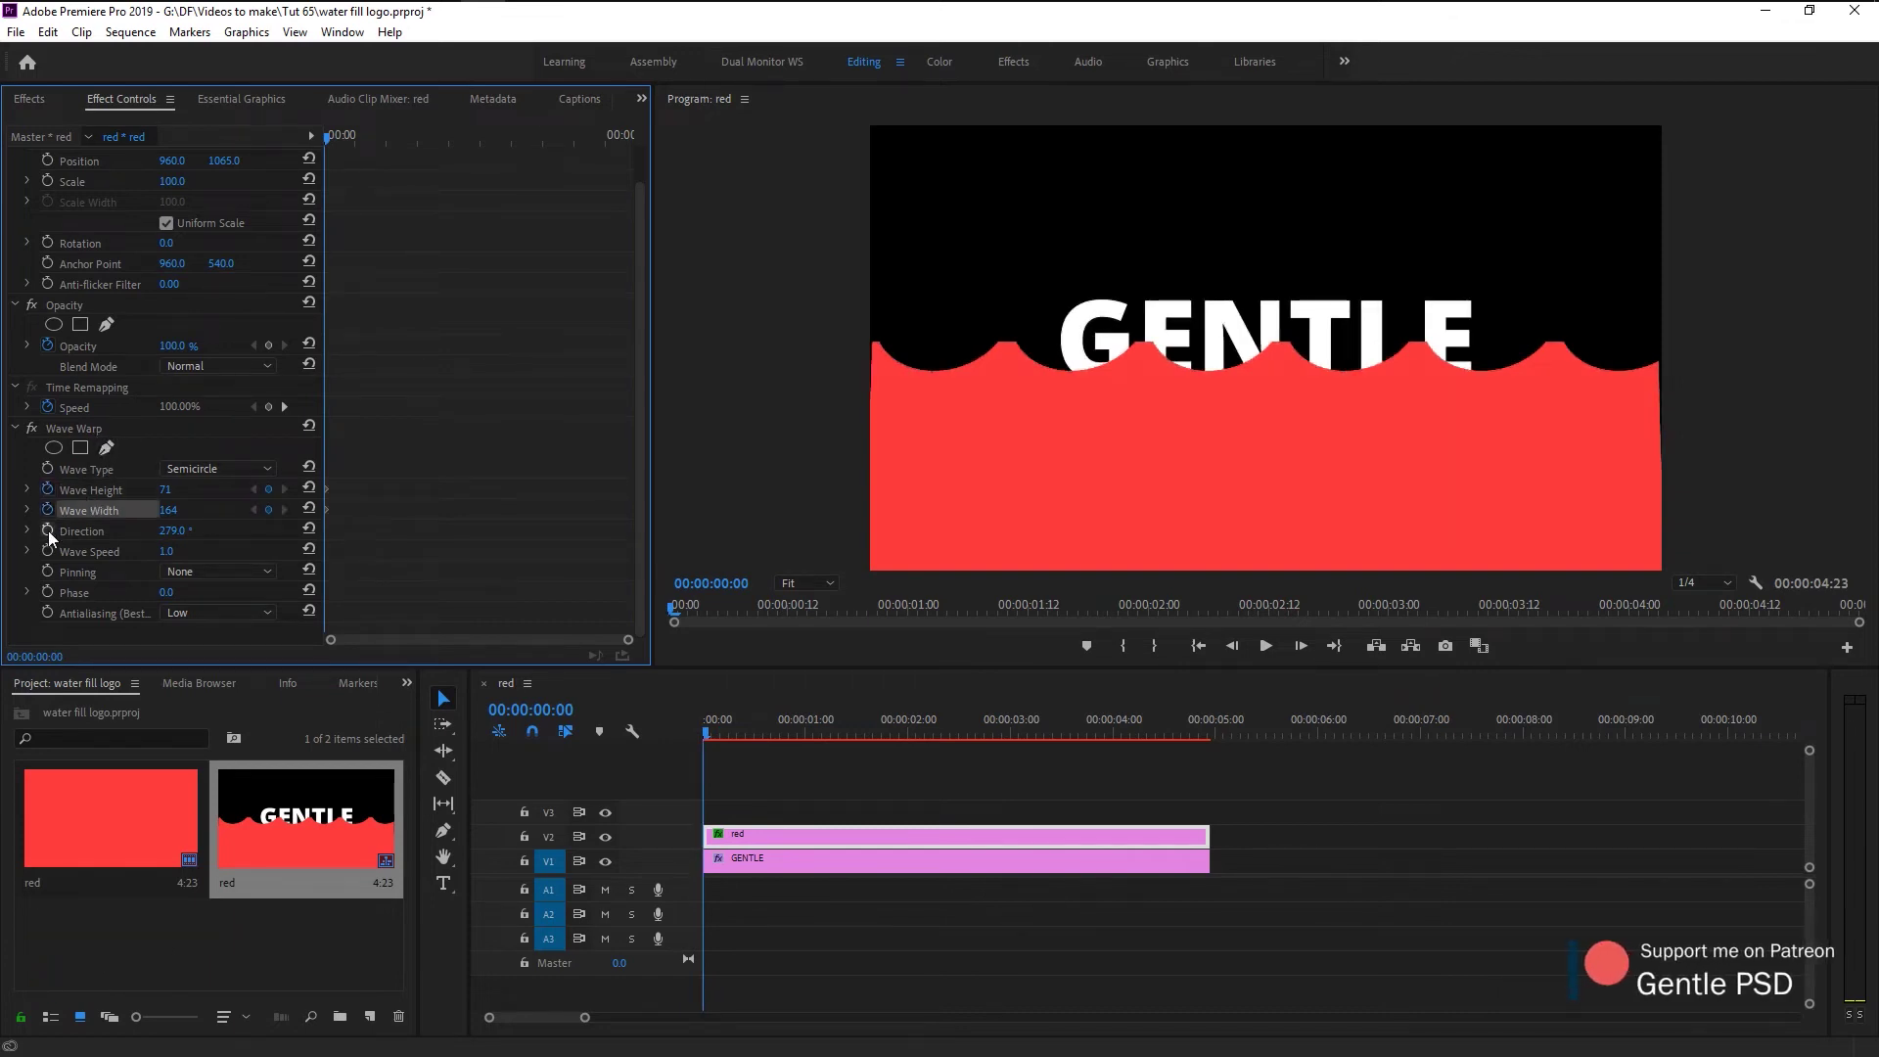
pyautogui.click(49, 531)
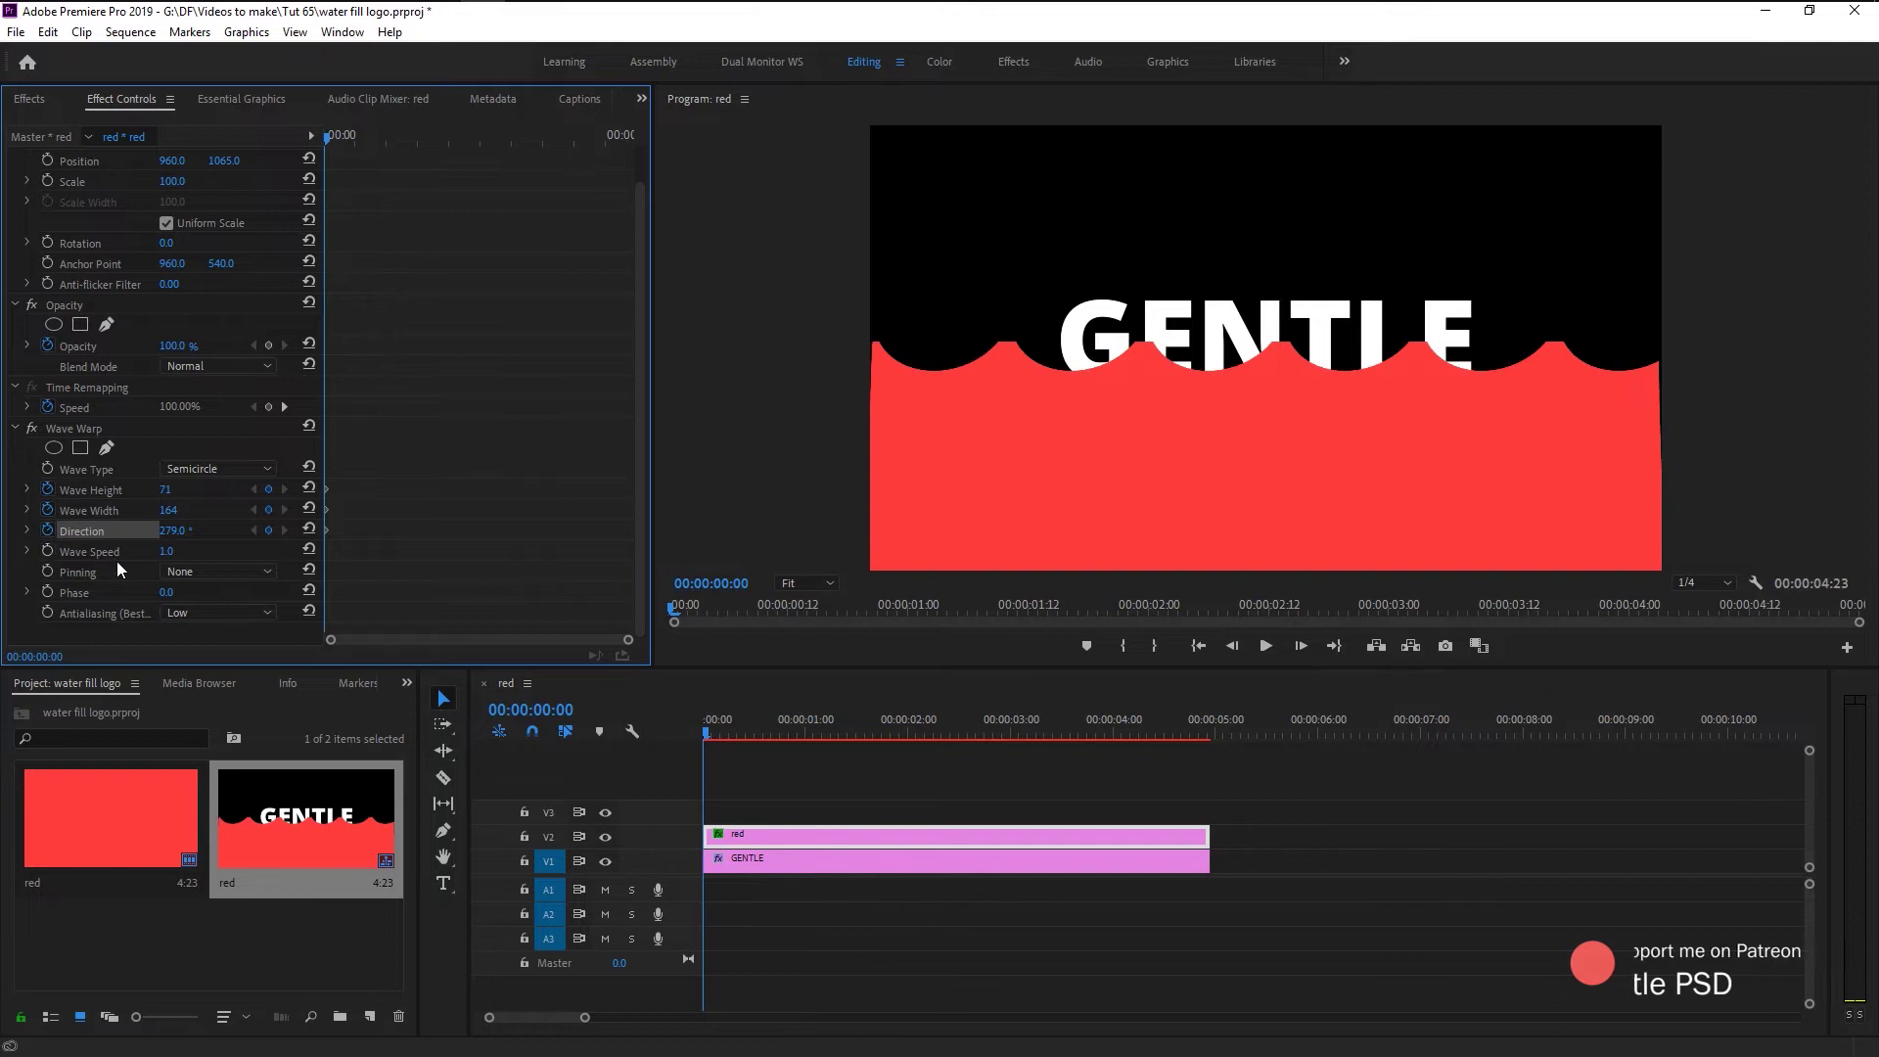
# - Set the Wave Warp's wave speed to 2 and its phase to 20°
pyautogui.click(186, 548)
pyautogui.write('2')
pyautogui.press('Return')
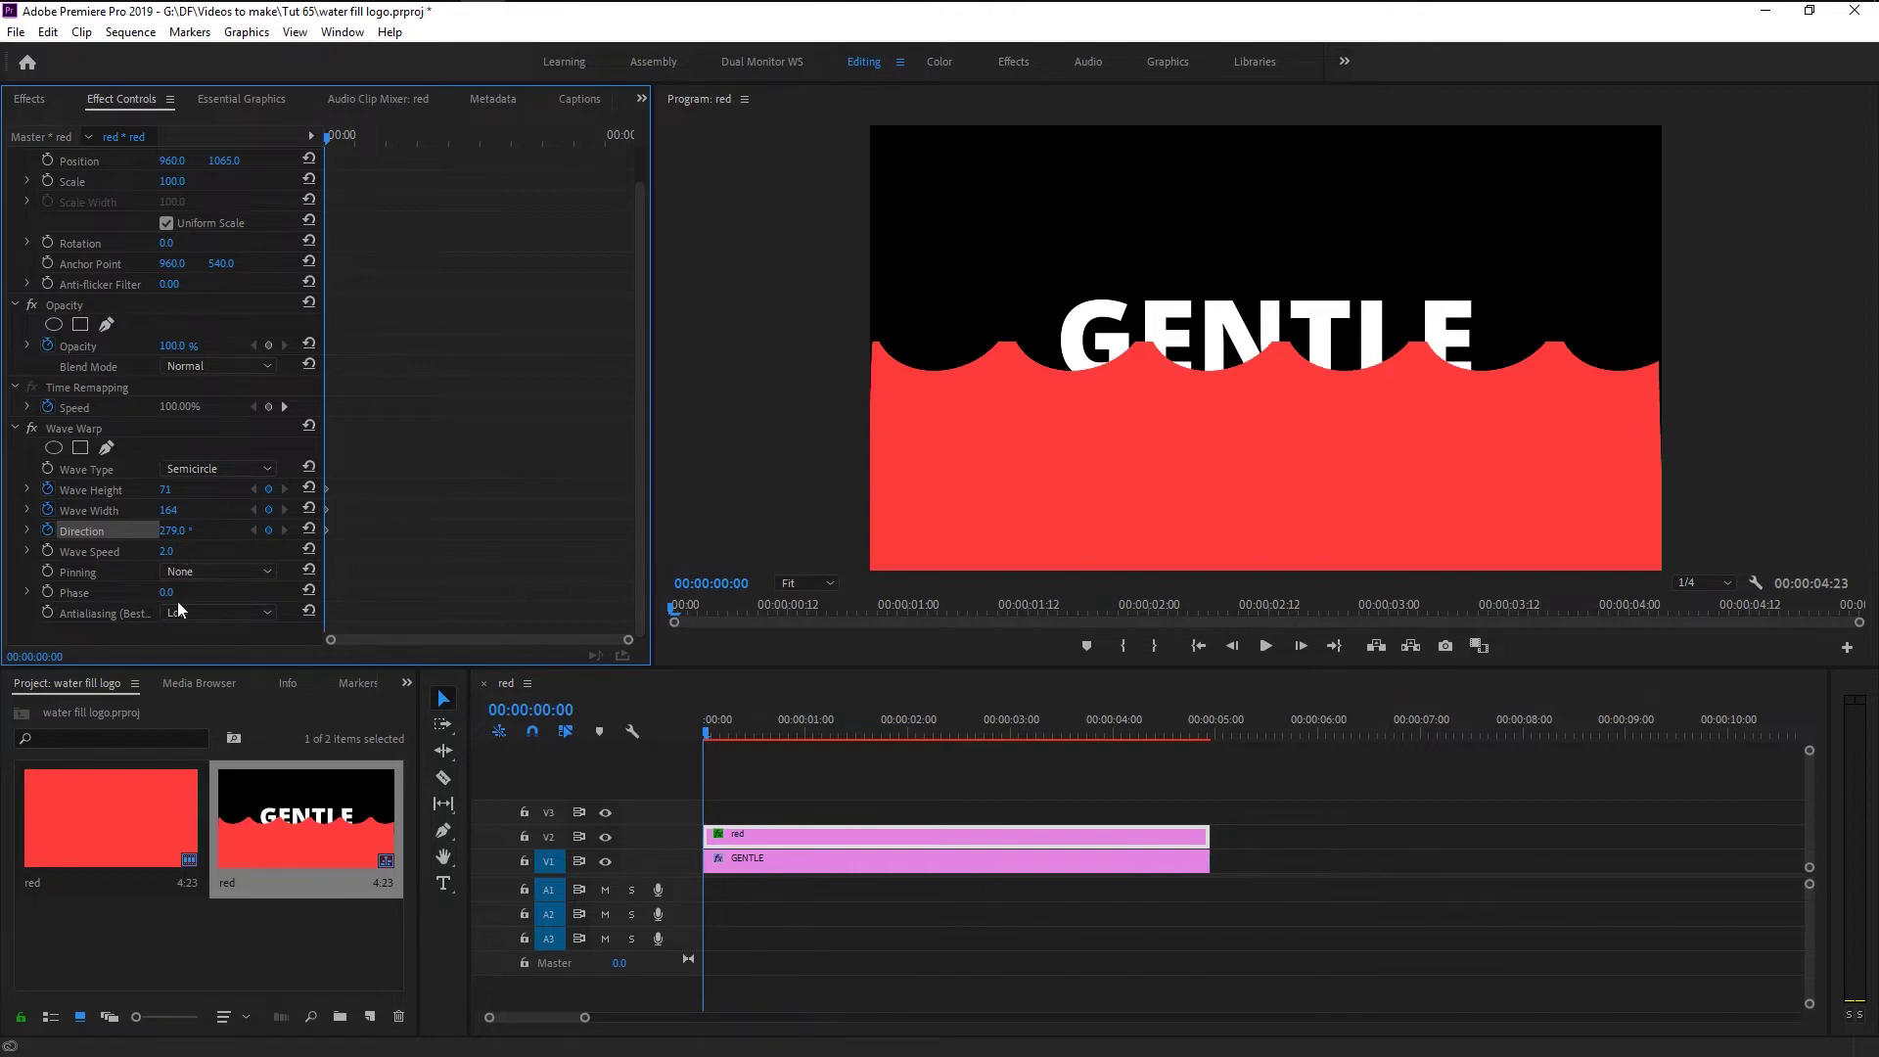
pyautogui.click(193, 586)
pyautogui.write('20')
pyautogui.press('Return')
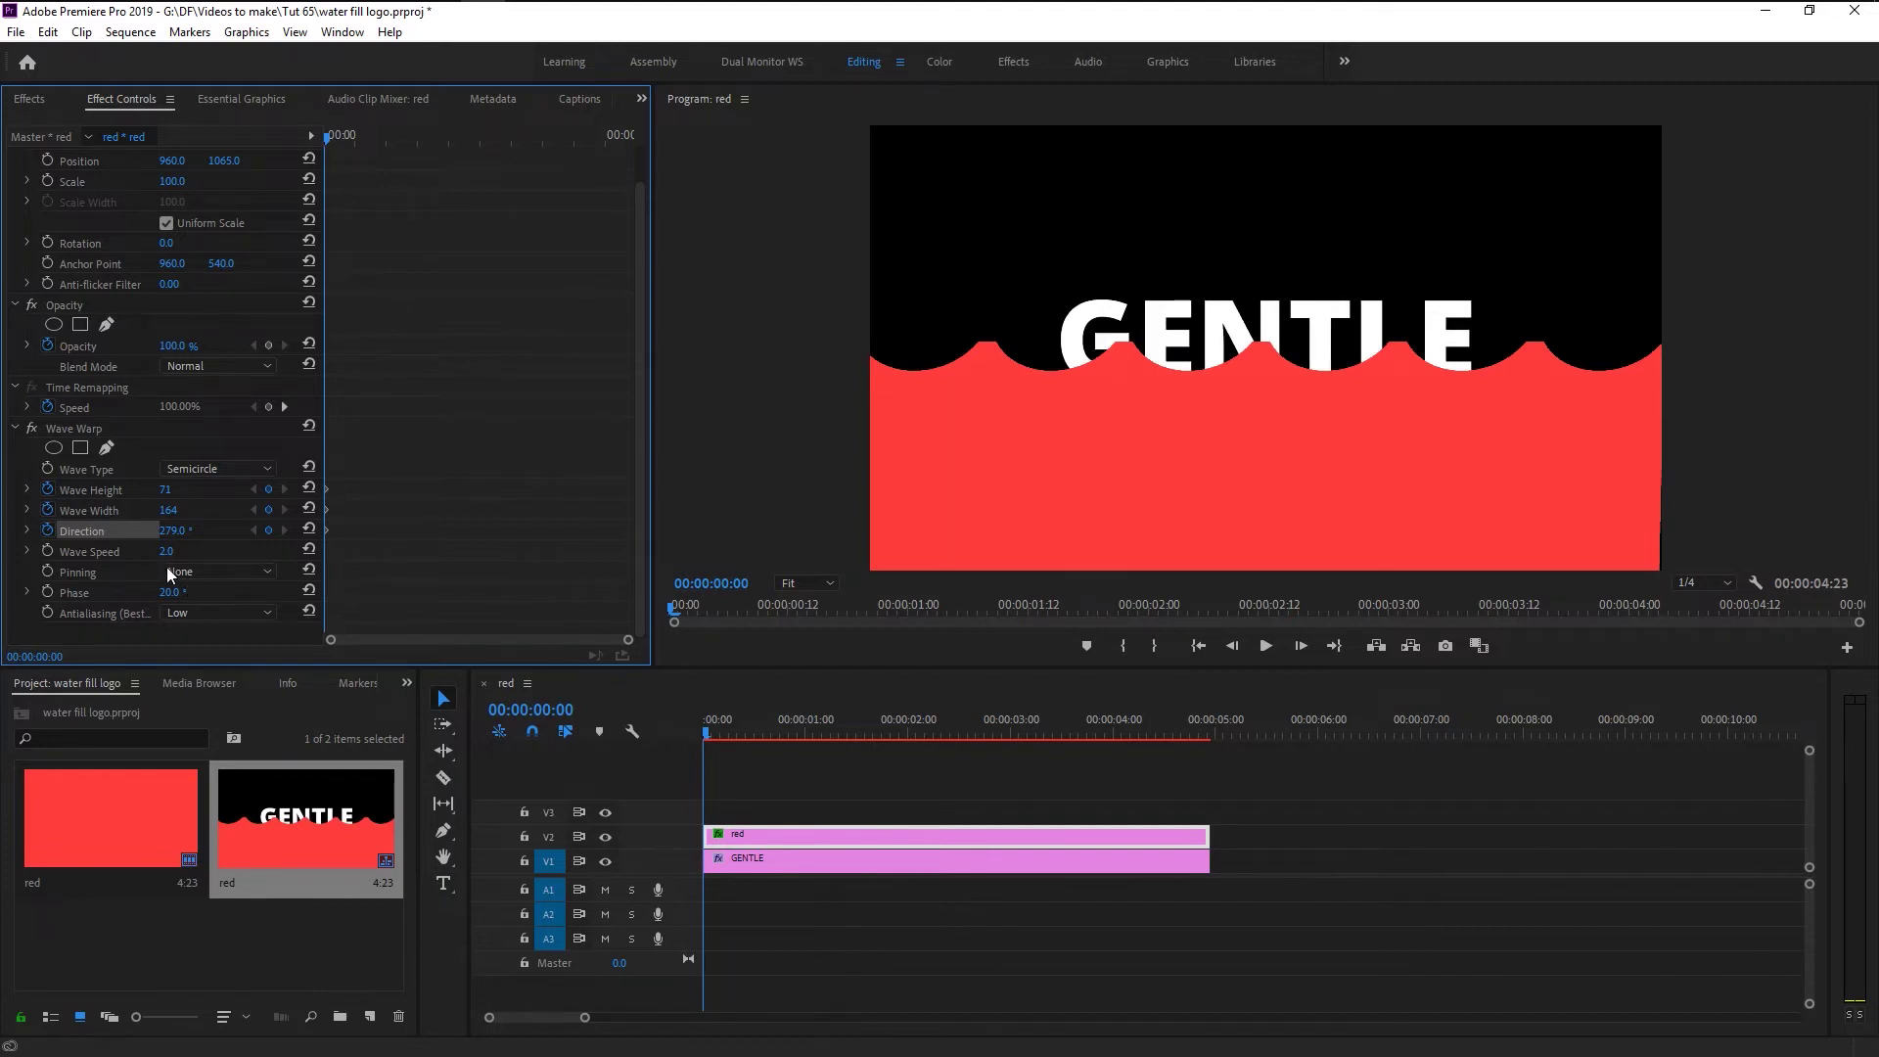
# - At 00:00:01:15, keyframe Wave Height at 29, Wave Width at 197 and Direction at 298°, and ease these keyframes
pyautogui.keyDown('alt'); pyautogui.scroll(5, 833, 744); pyautogui.keyUp('alt')
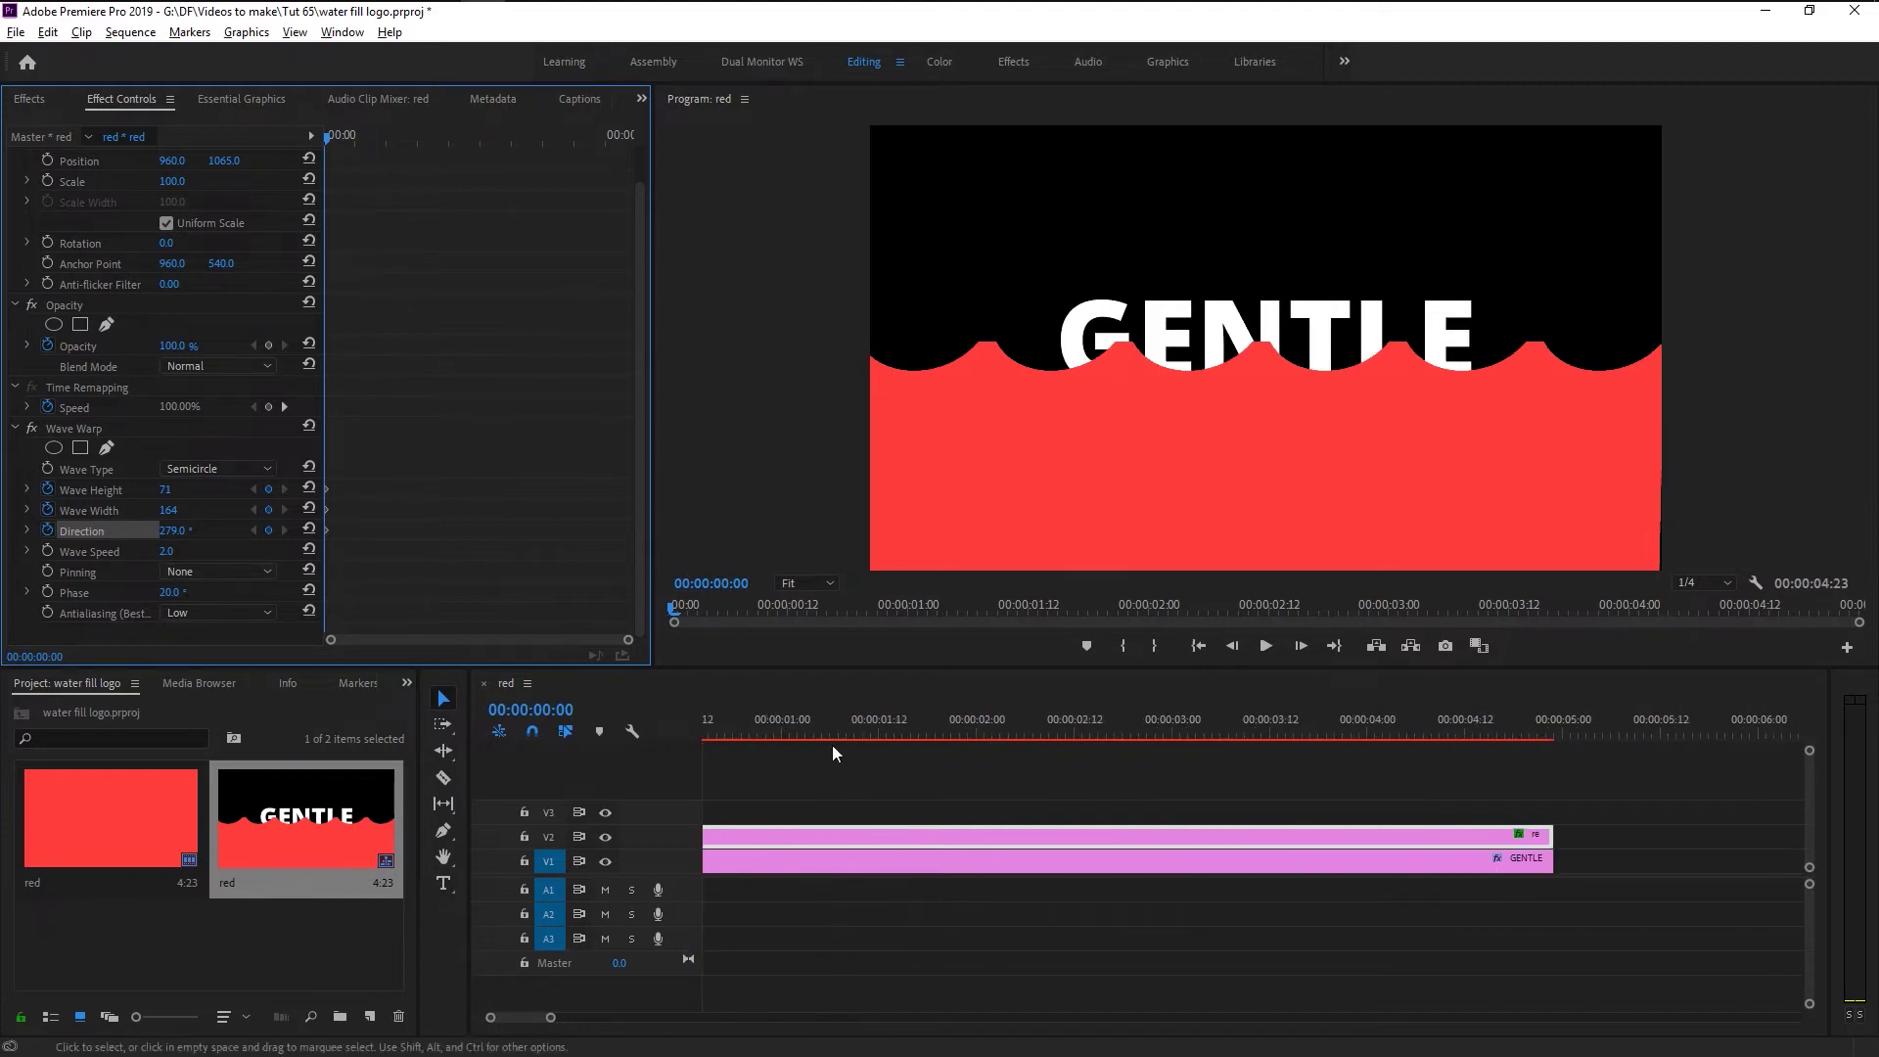
pyautogui.keyDown('alt'); pyautogui.scroll(2, 974, 760); pyautogui.keyUp('alt')
pyautogui.click(950, 720)
pyautogui.keyDown('alt'); pyautogui.scroll(-6, 968, 772); pyautogui.keyUp('alt')
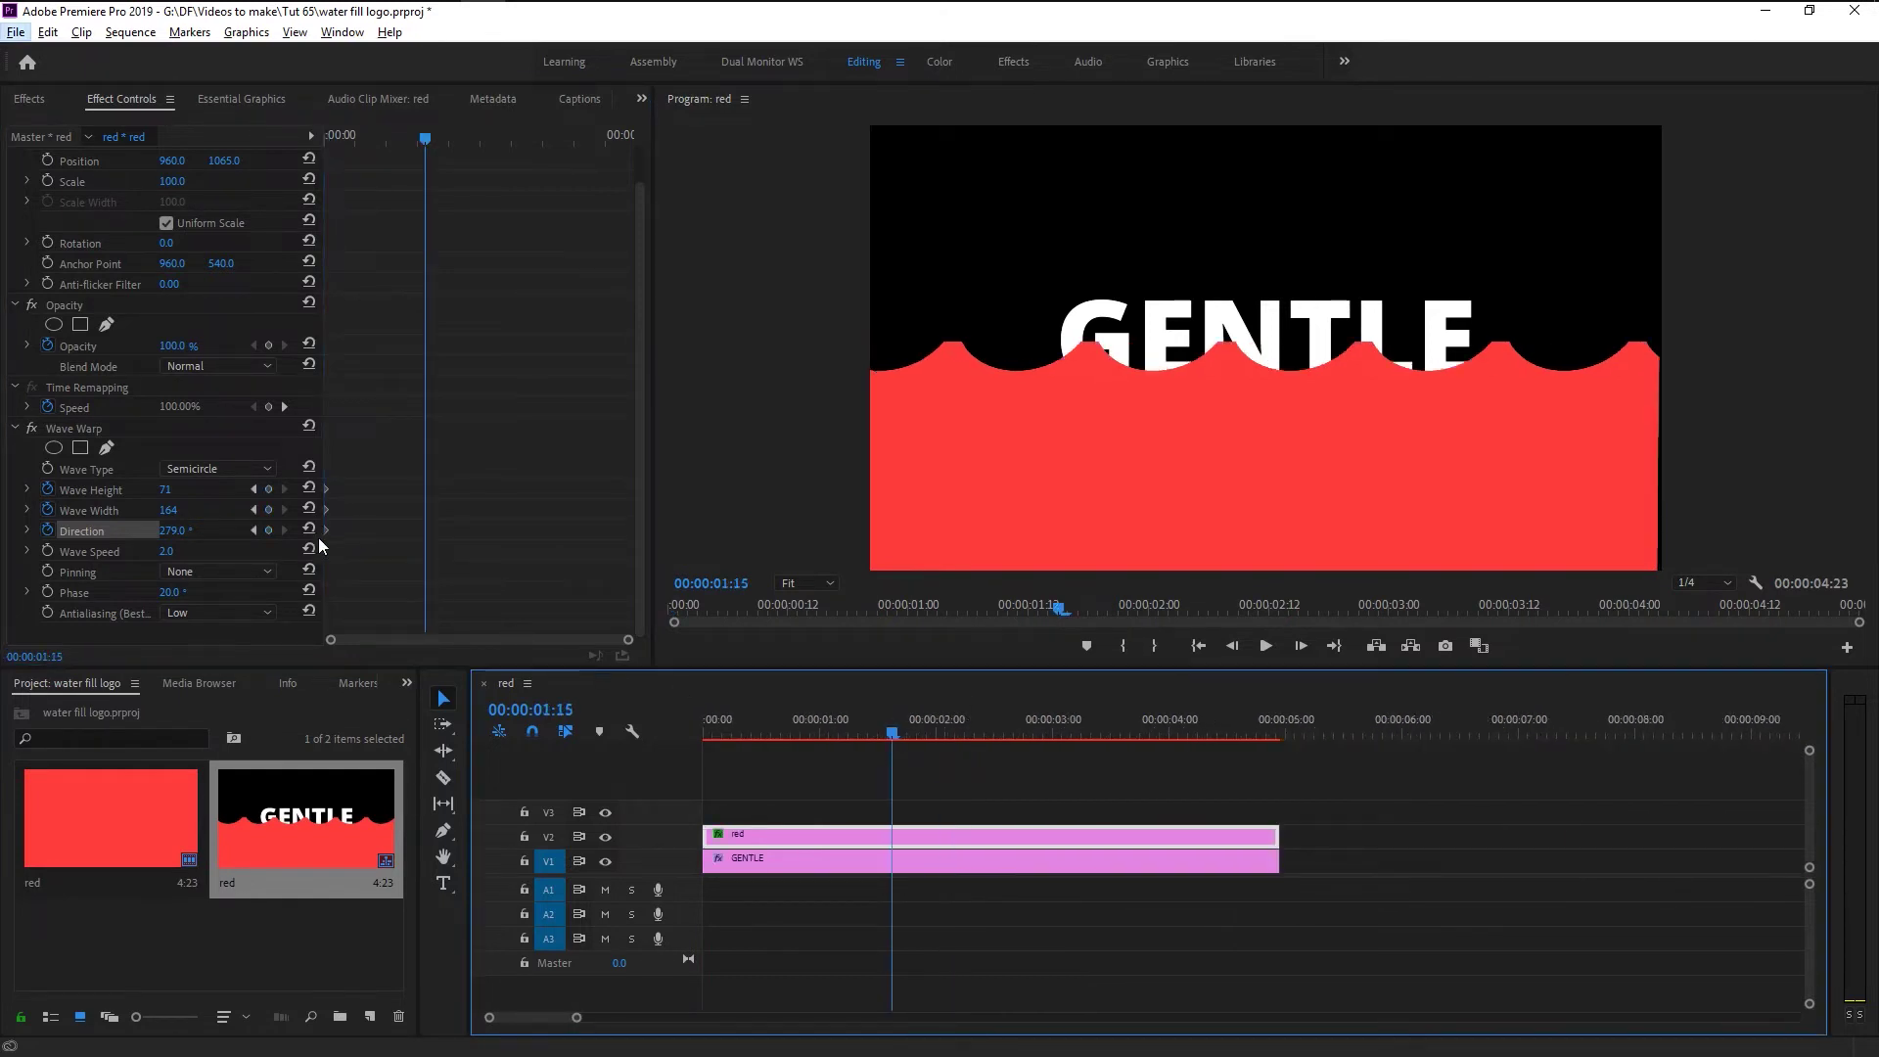
pyautogui.moveTo(168, 493); pyautogui.dragTo(279, 507)
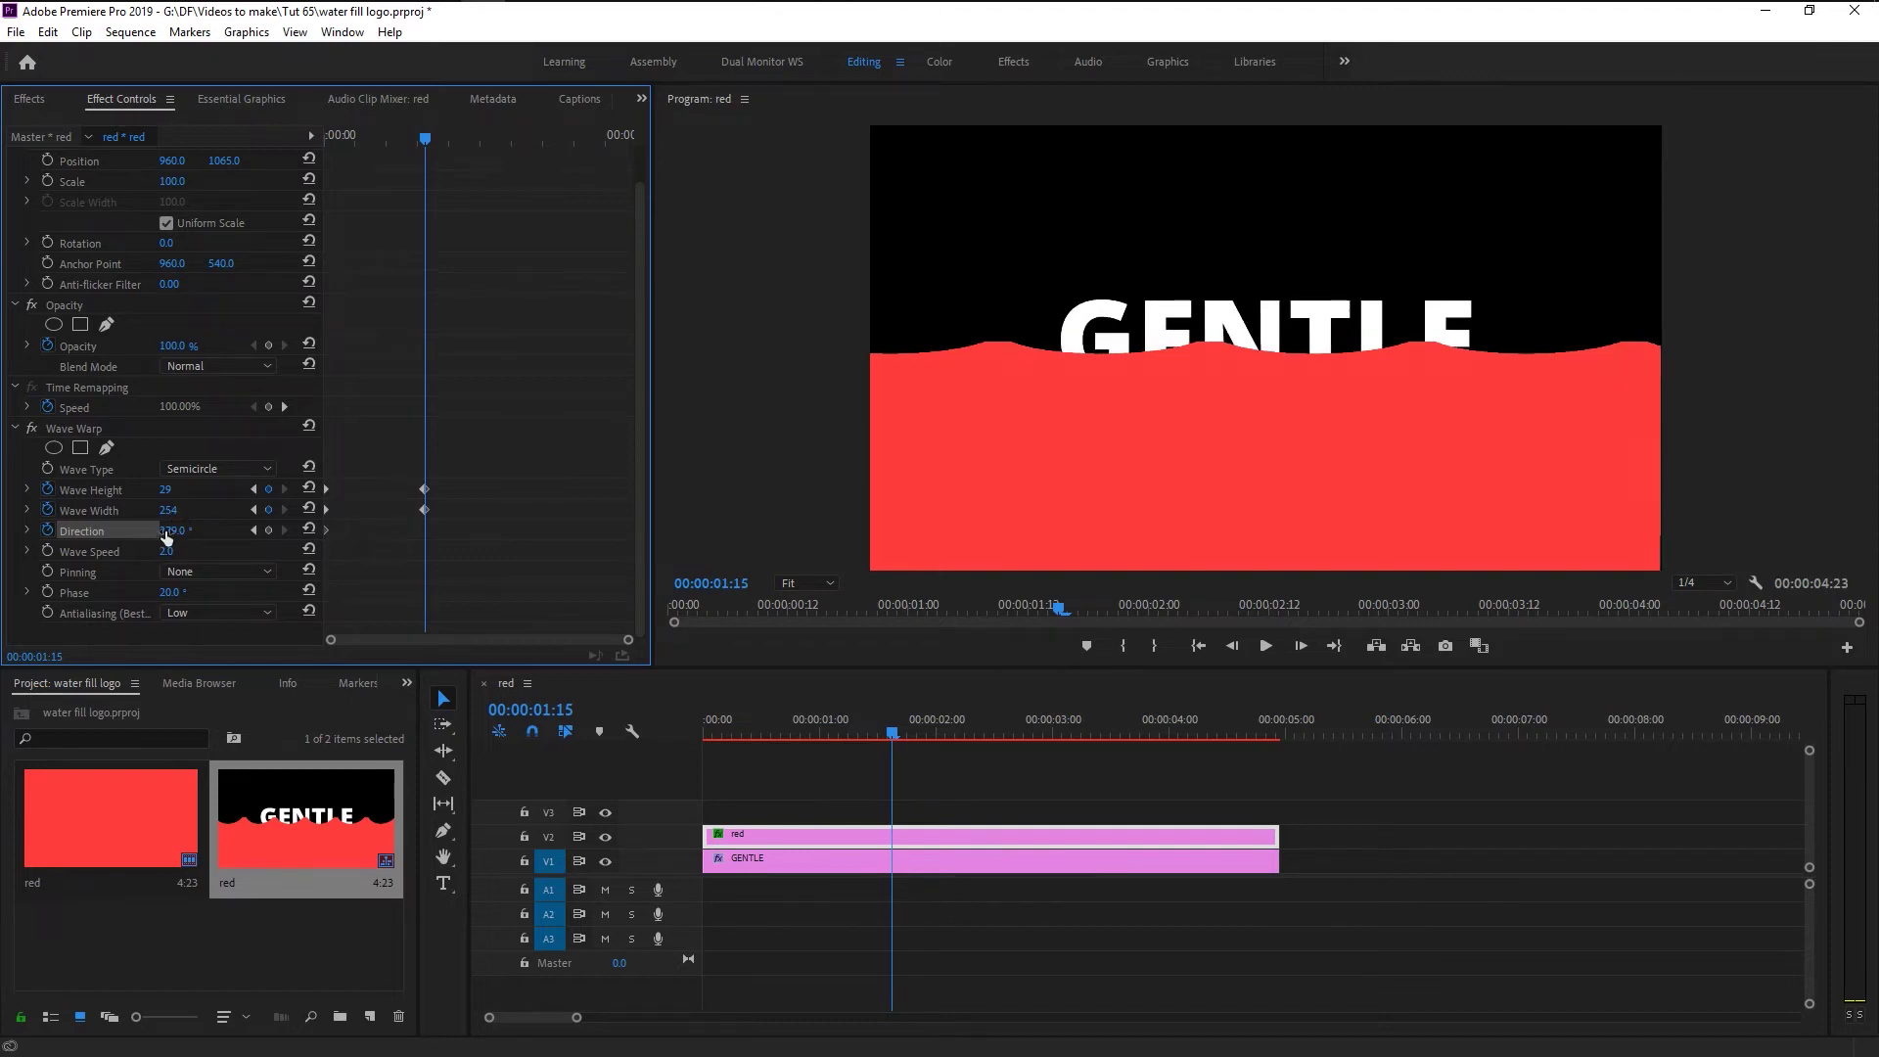
pyautogui.moveTo(165, 531); pyautogui.dragTo(203, 531)
pyautogui.hotkey('ctrl', 'z')
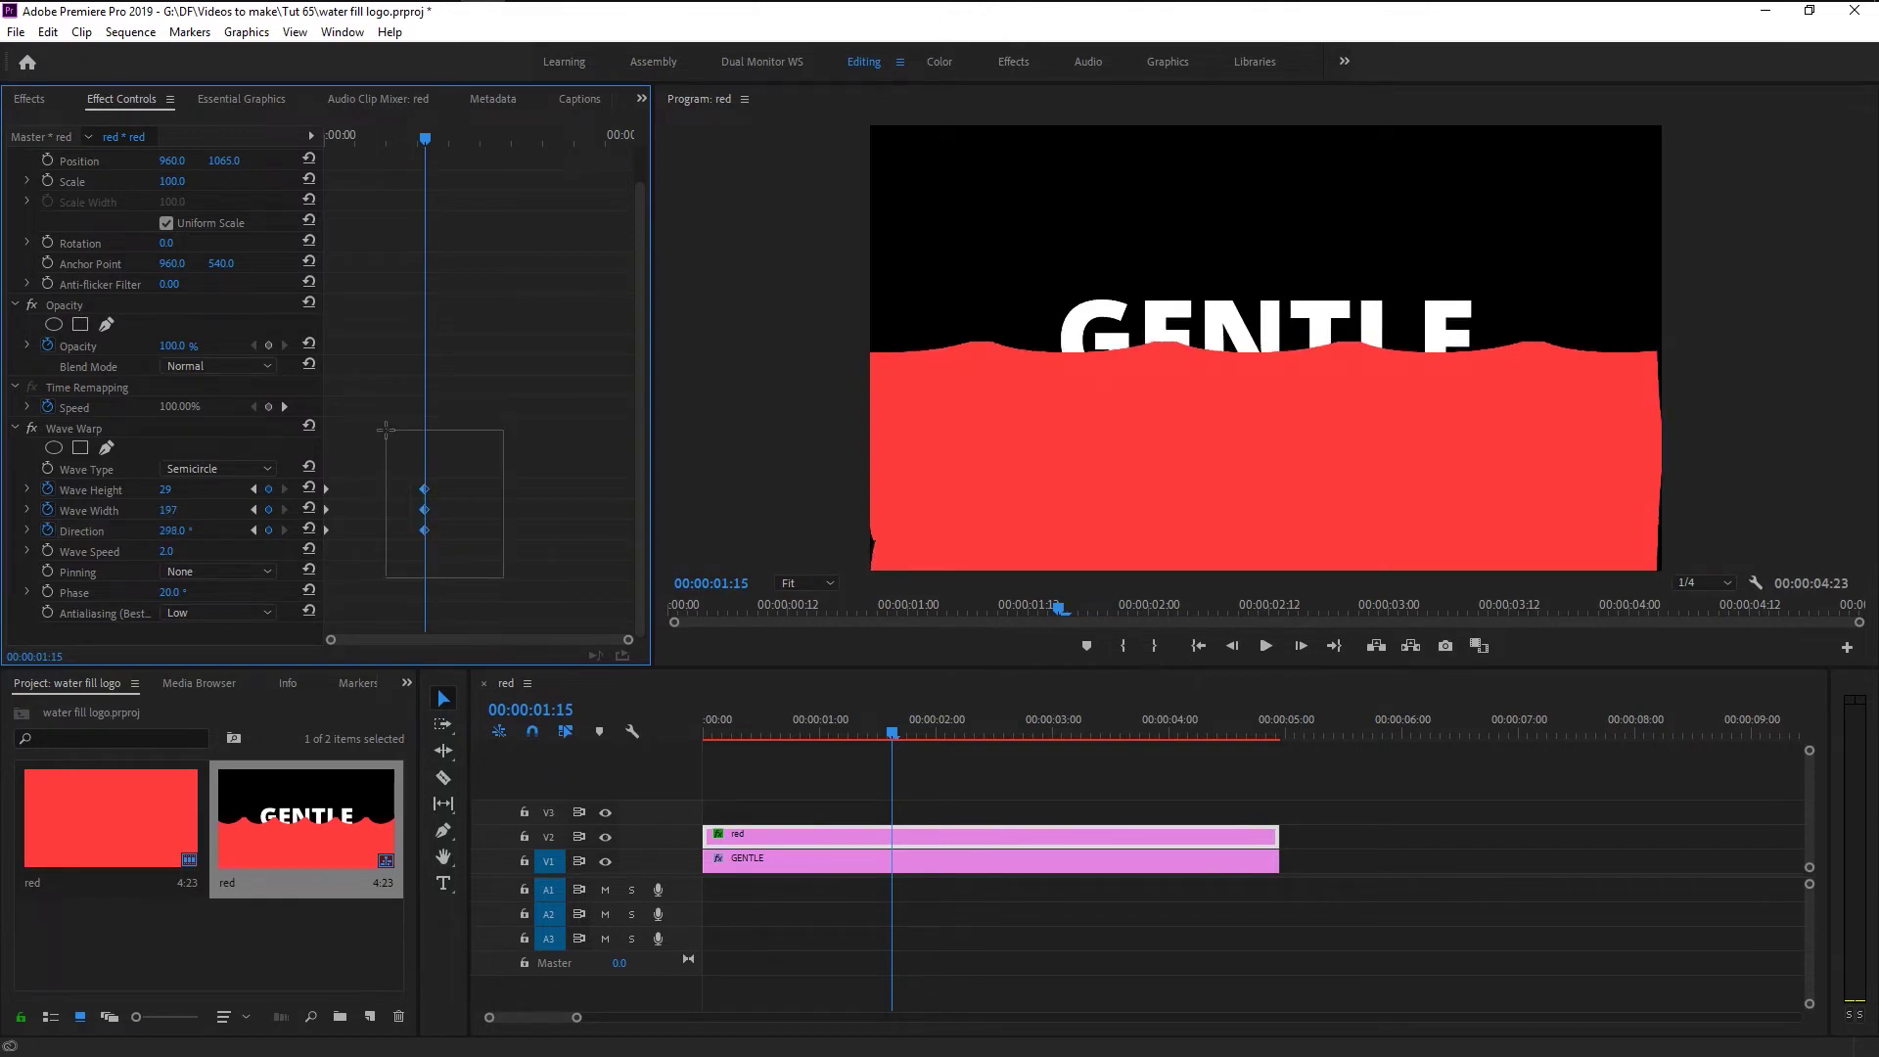
pyautogui.rightClick(425, 532)
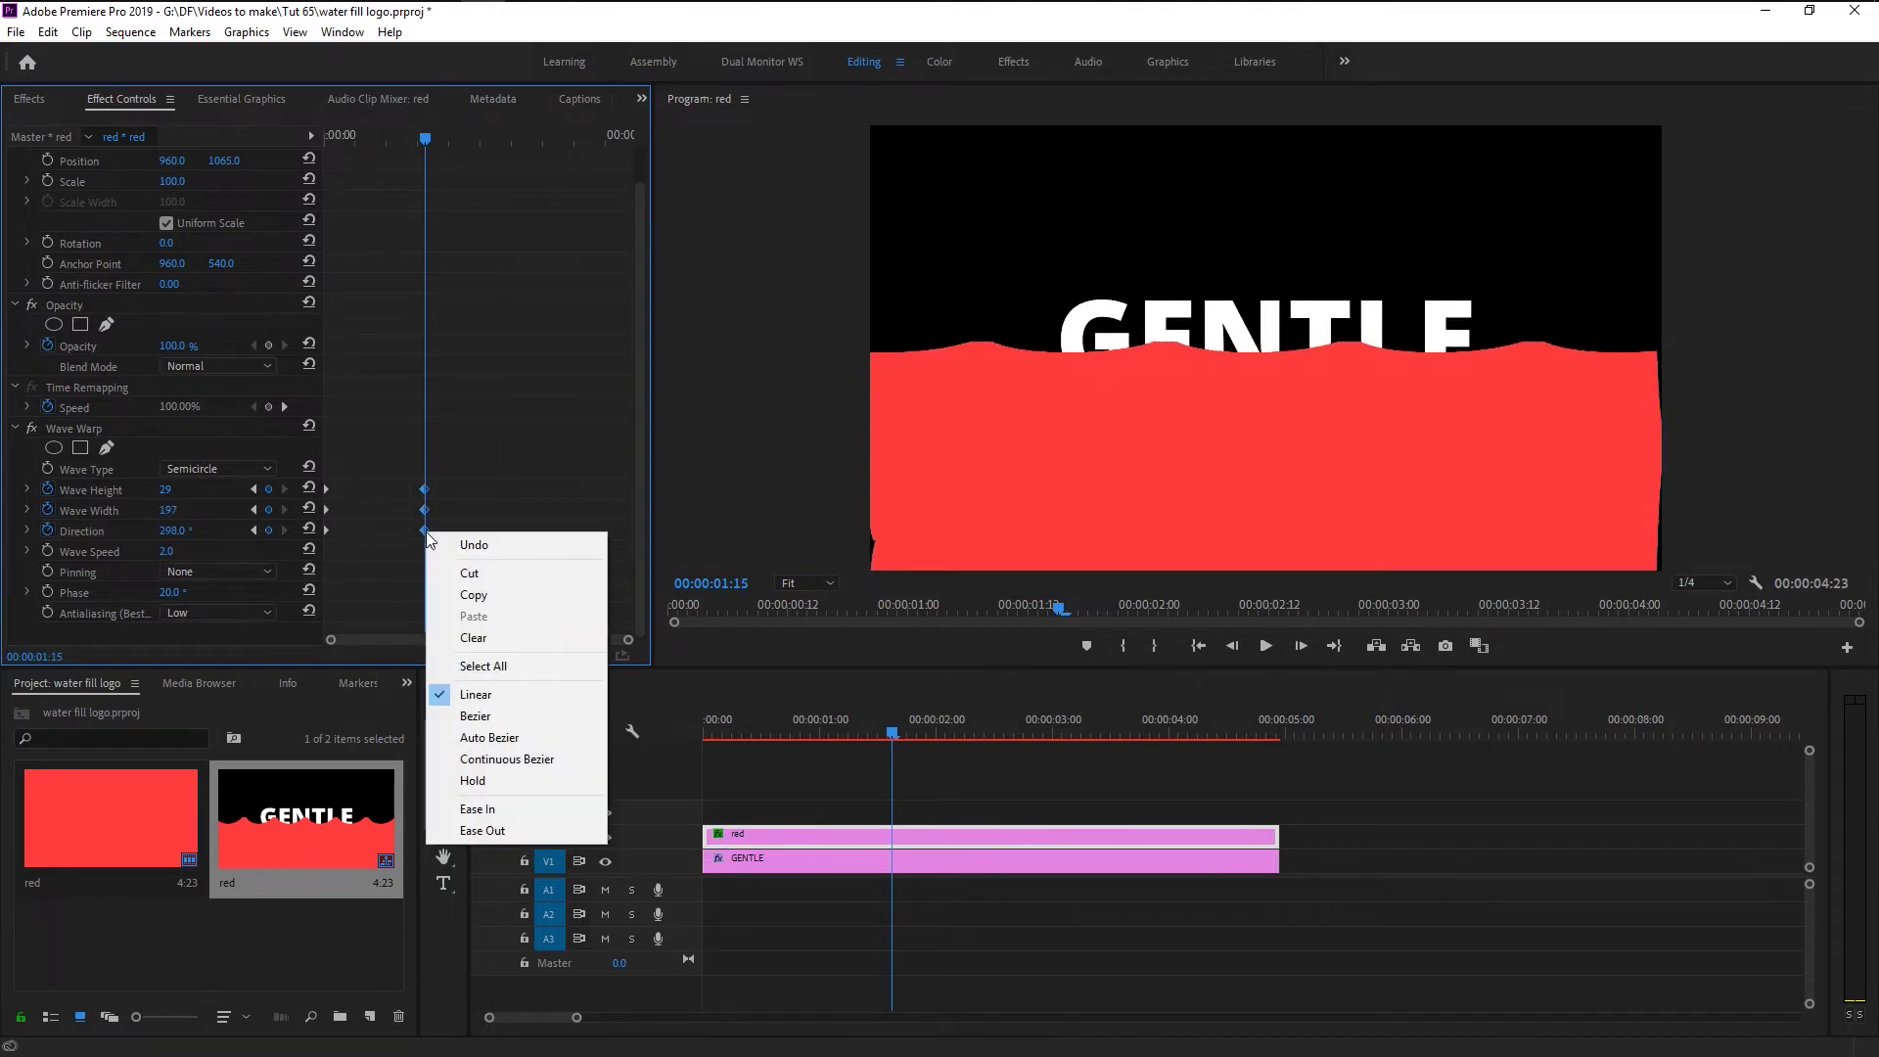
pyautogui.click(507, 824)
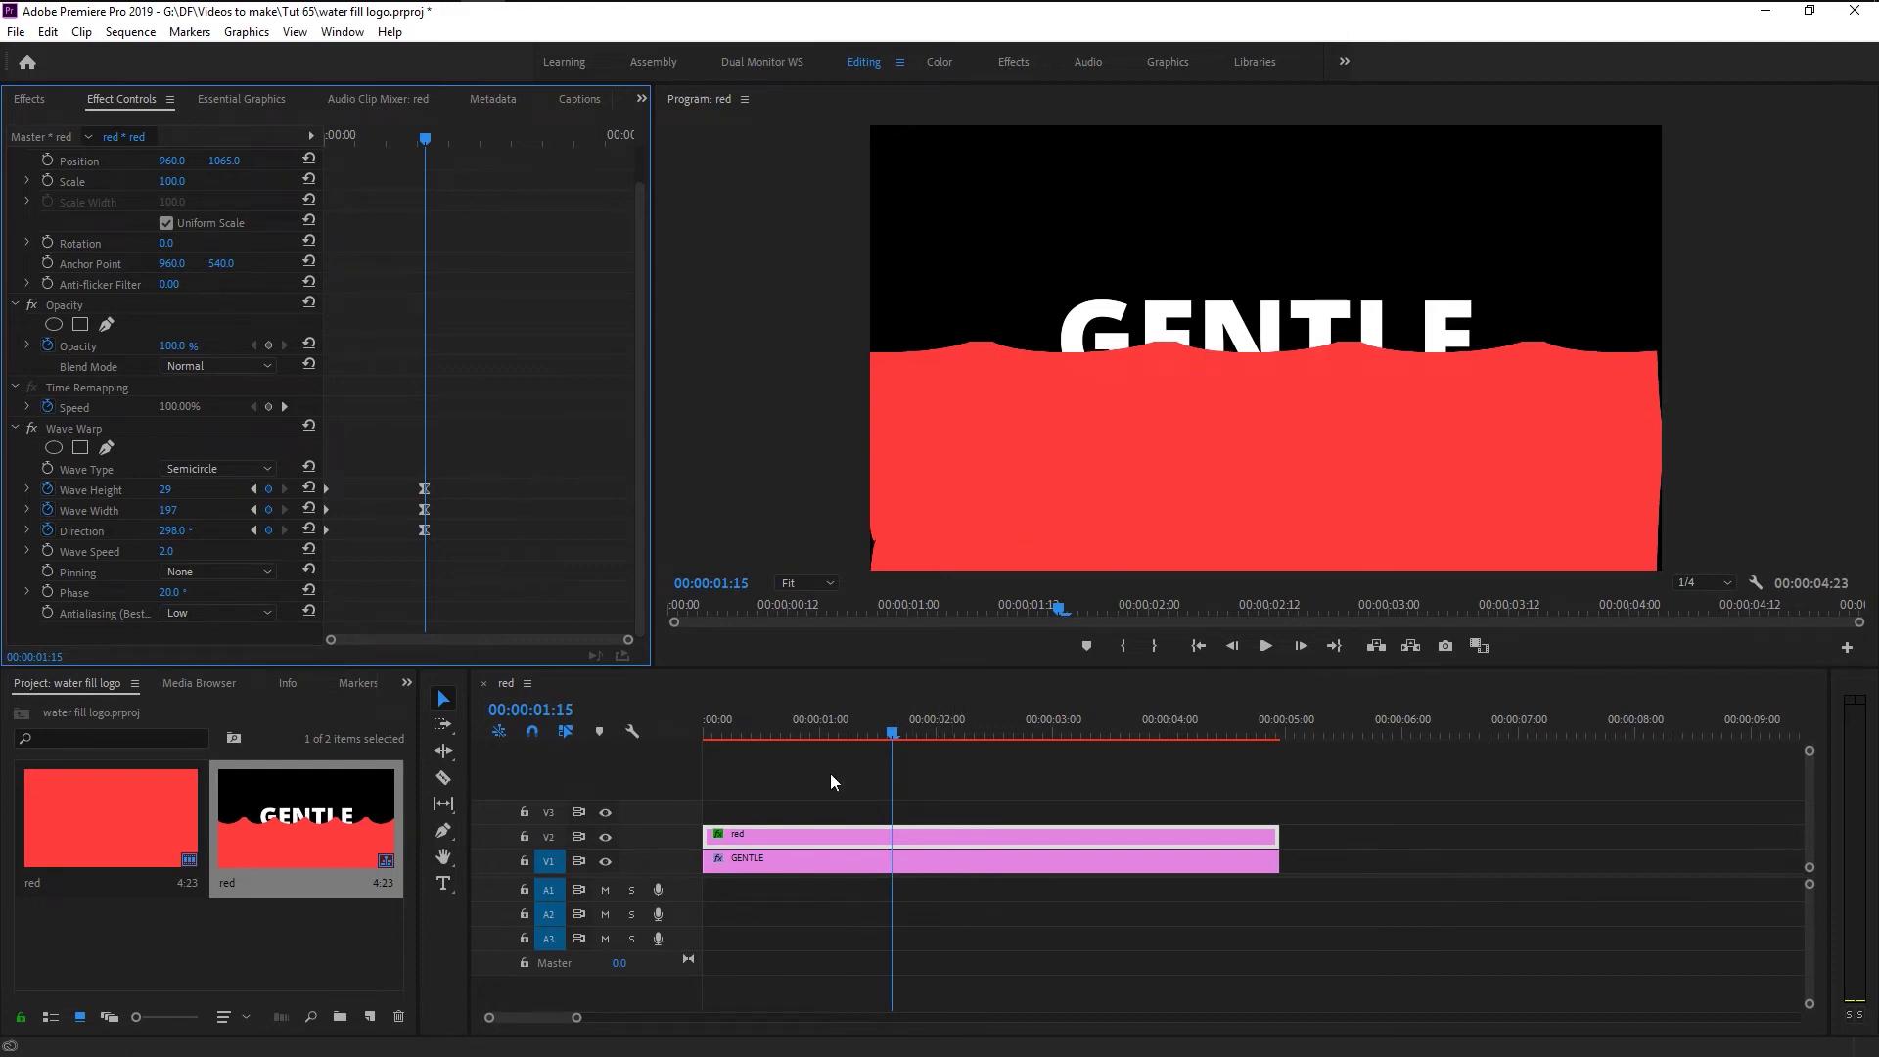
# - Re-enable the Track Matte Key effect on the GENTLE clip on V1
pyautogui.click(762, 858)
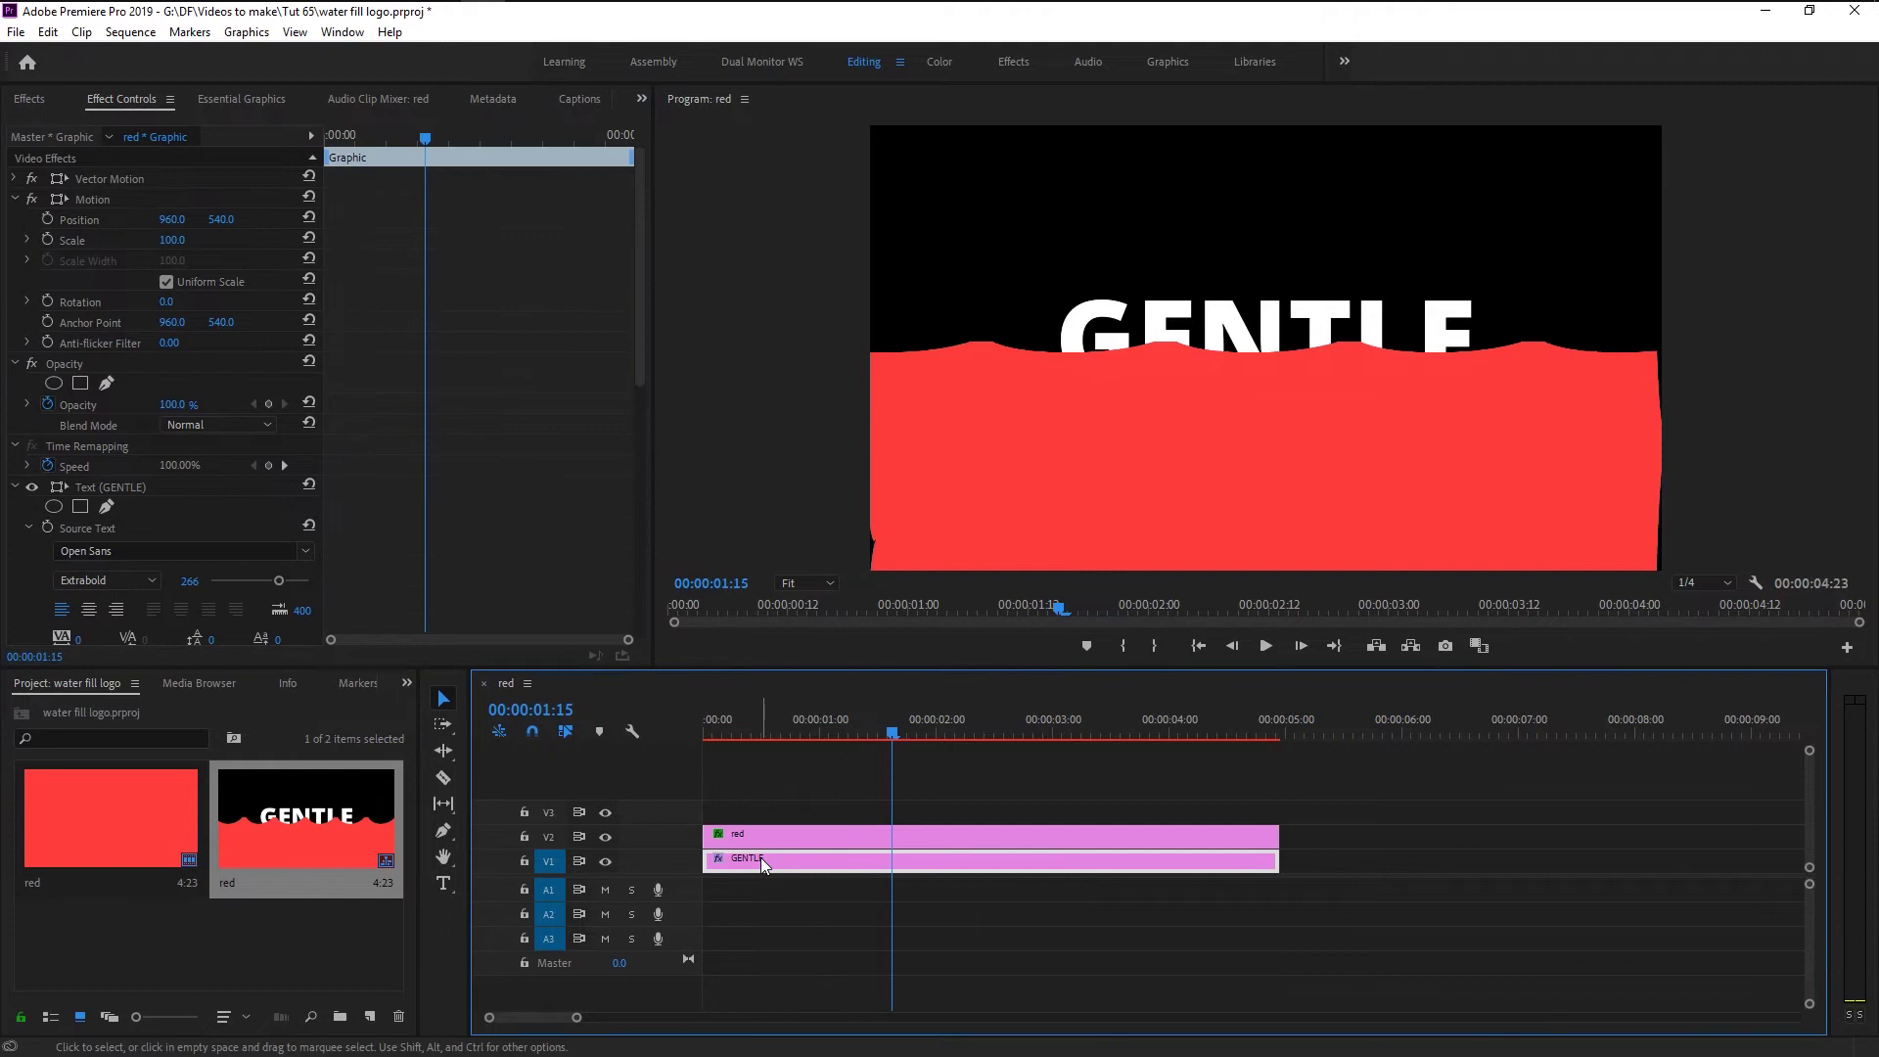
pyautogui.scroll(-6, 460, 488)
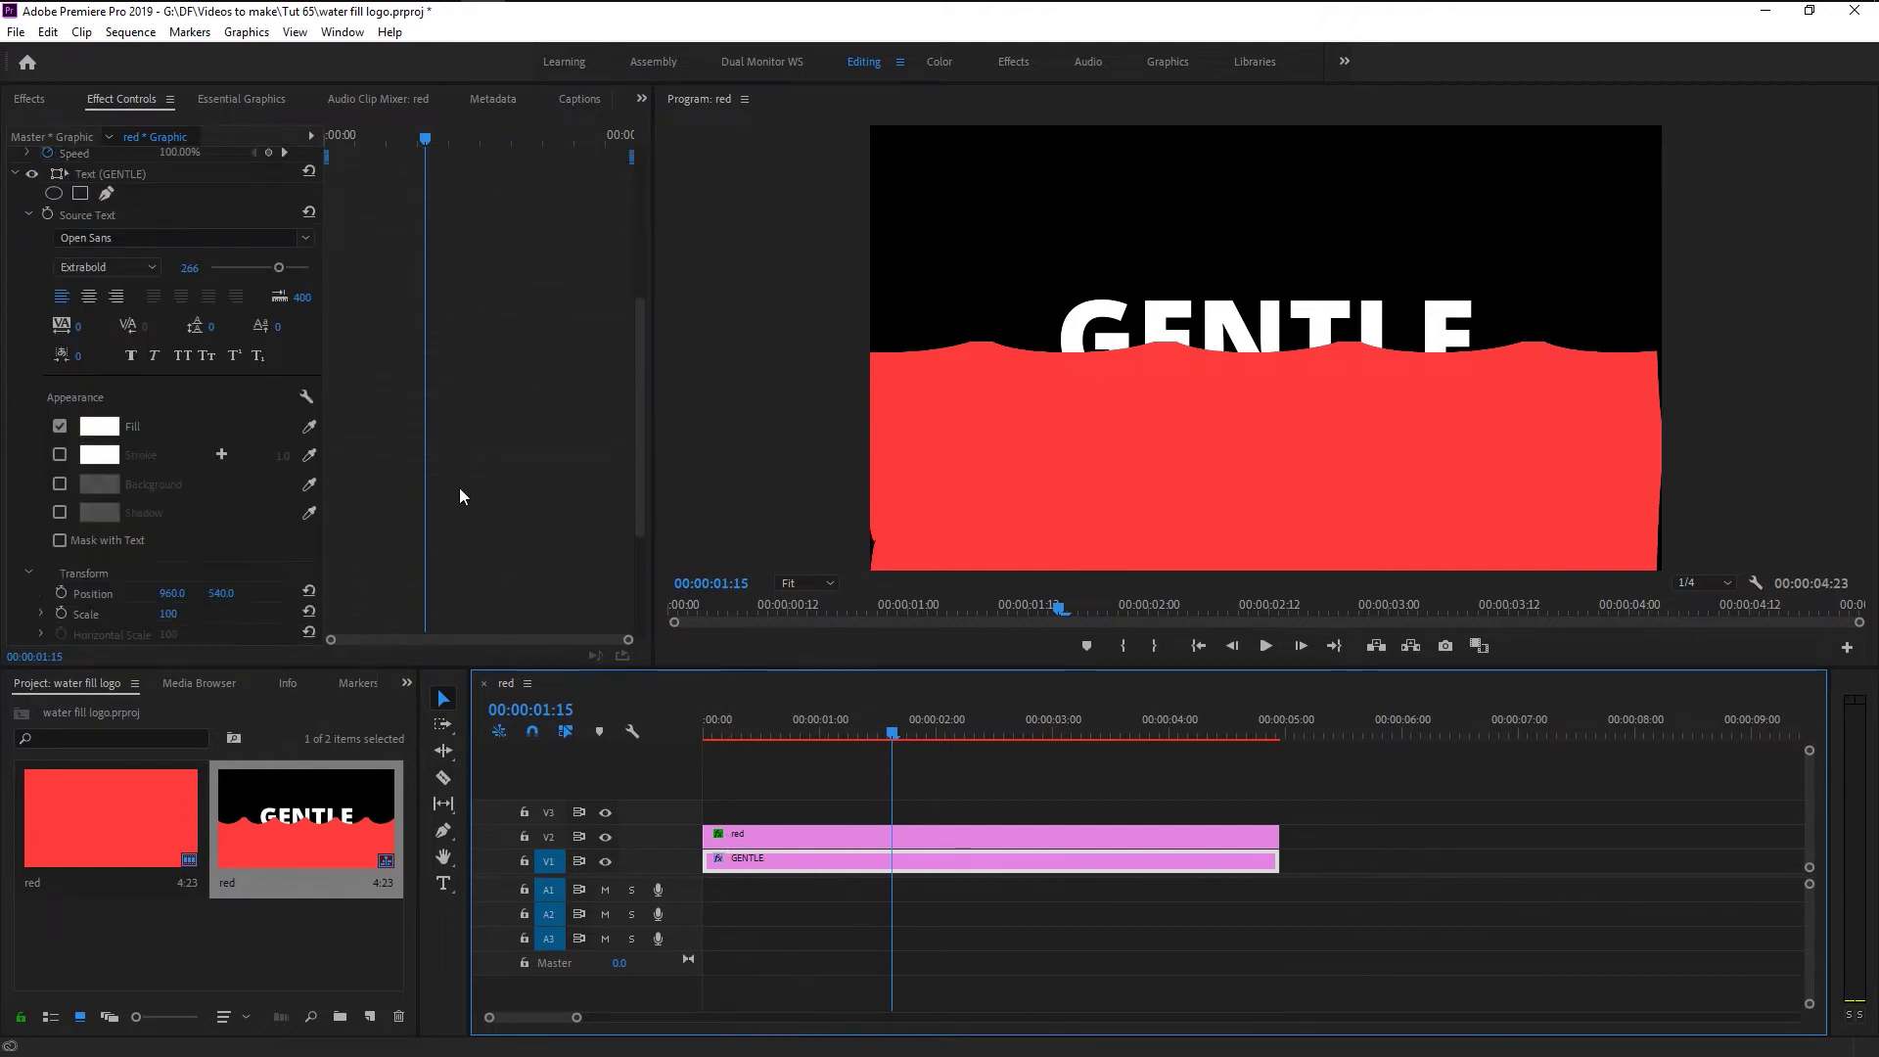
pyautogui.scroll(-4, 461, 496)
pyautogui.click(31, 531)
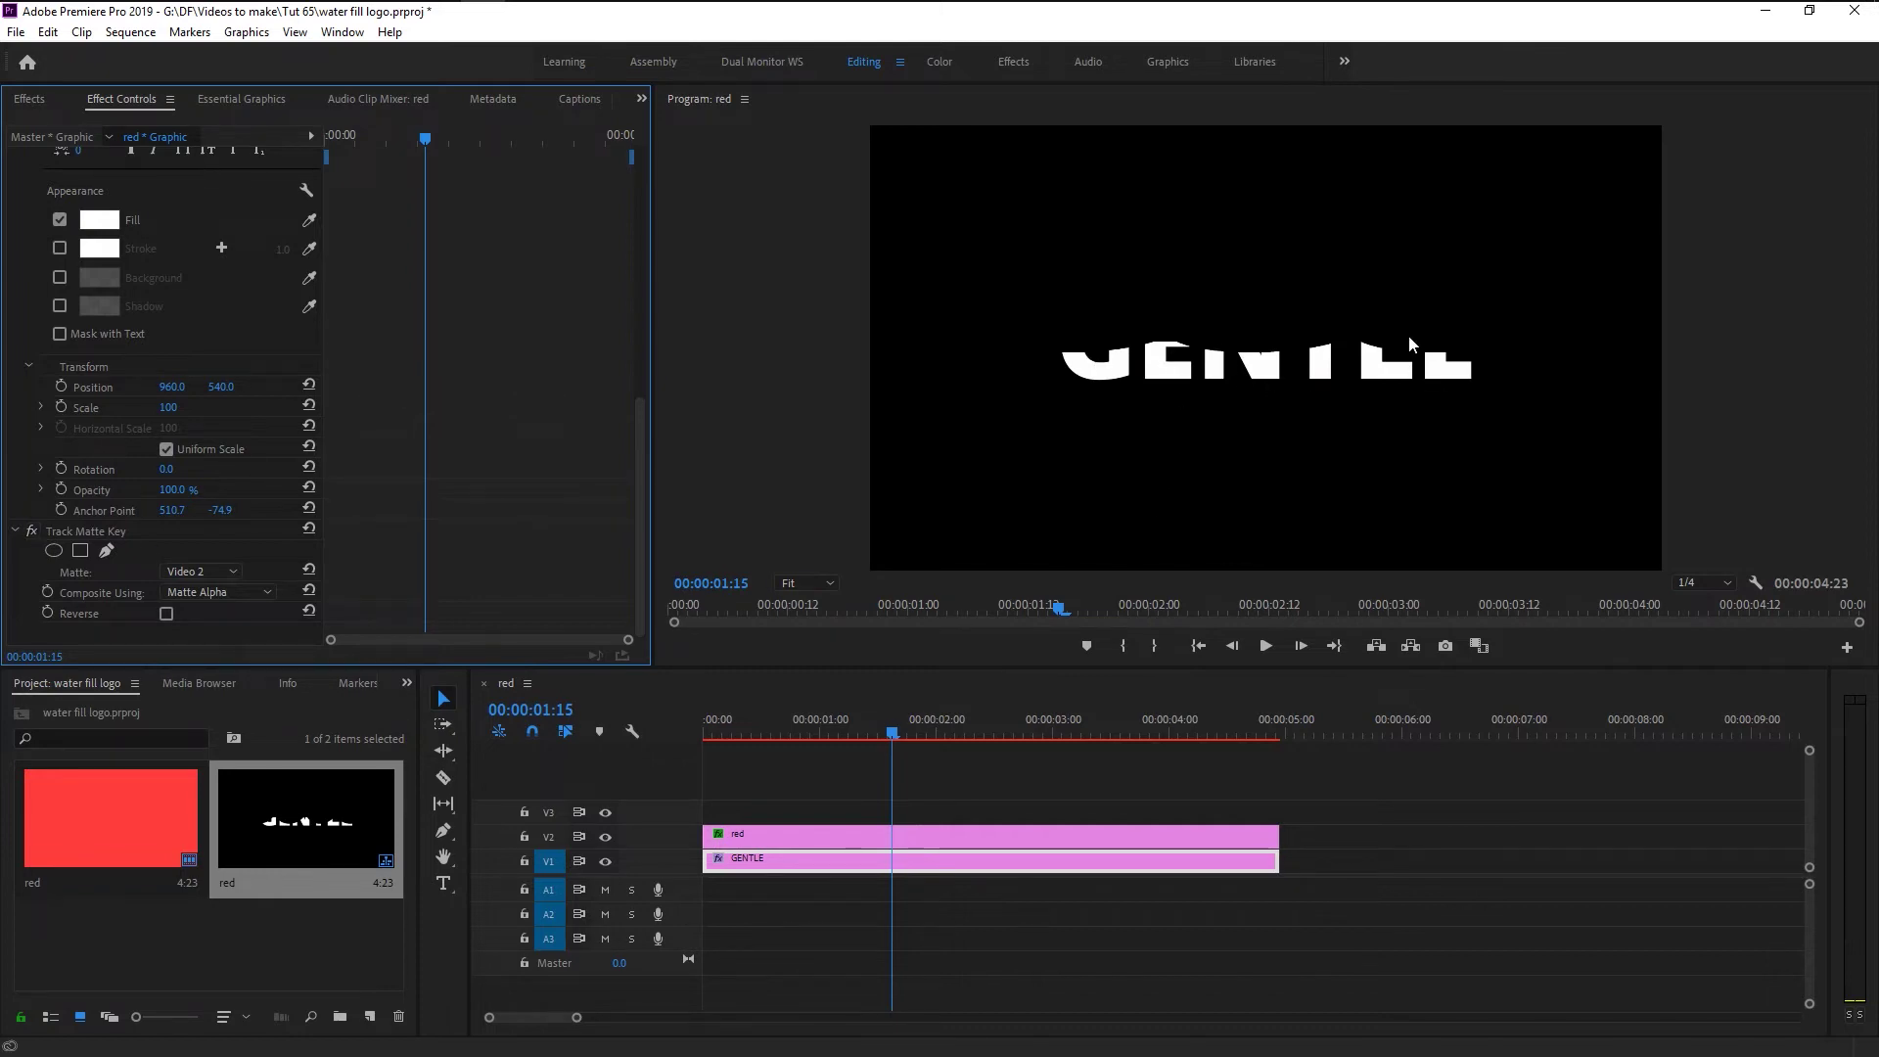
# - Start keyframing the red clip's position at 00:00:00:00 with a vertical value of 1157, so the GENTLE text is fully hidden
pyautogui.click(813, 837)
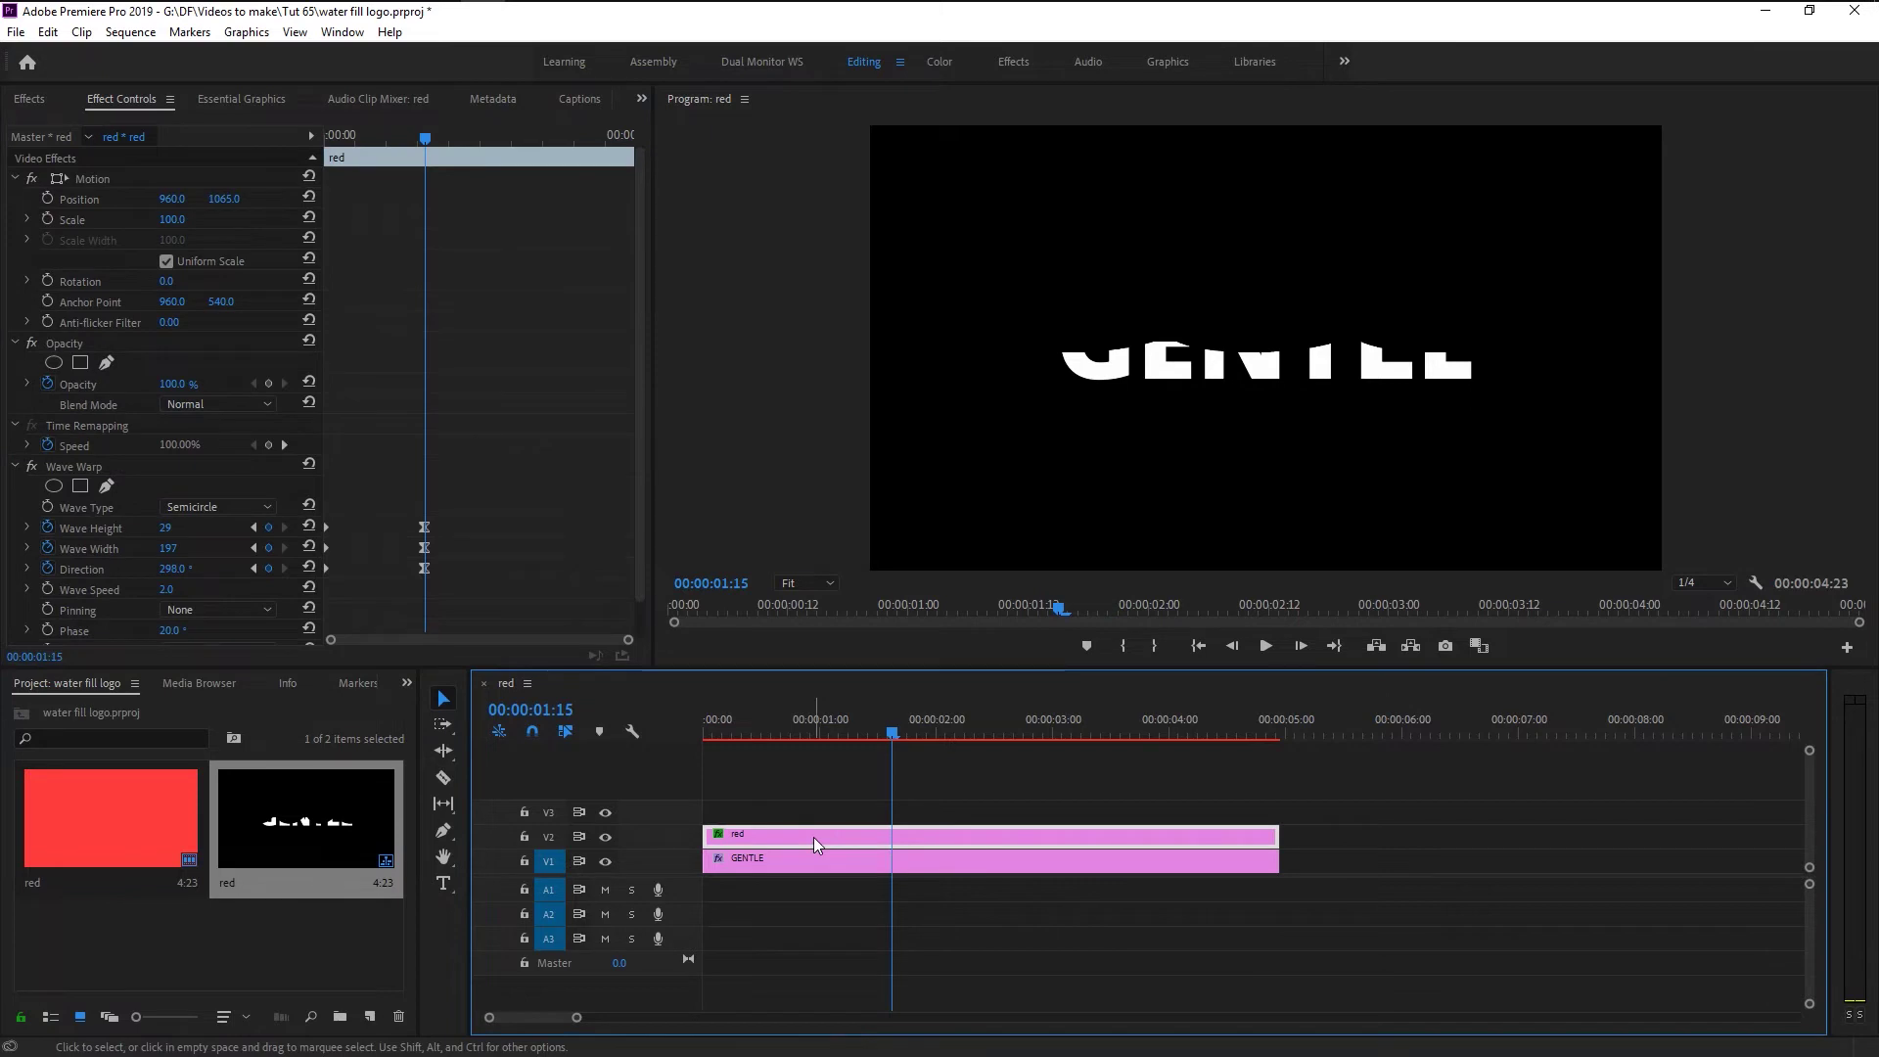
pyautogui.press('Home')
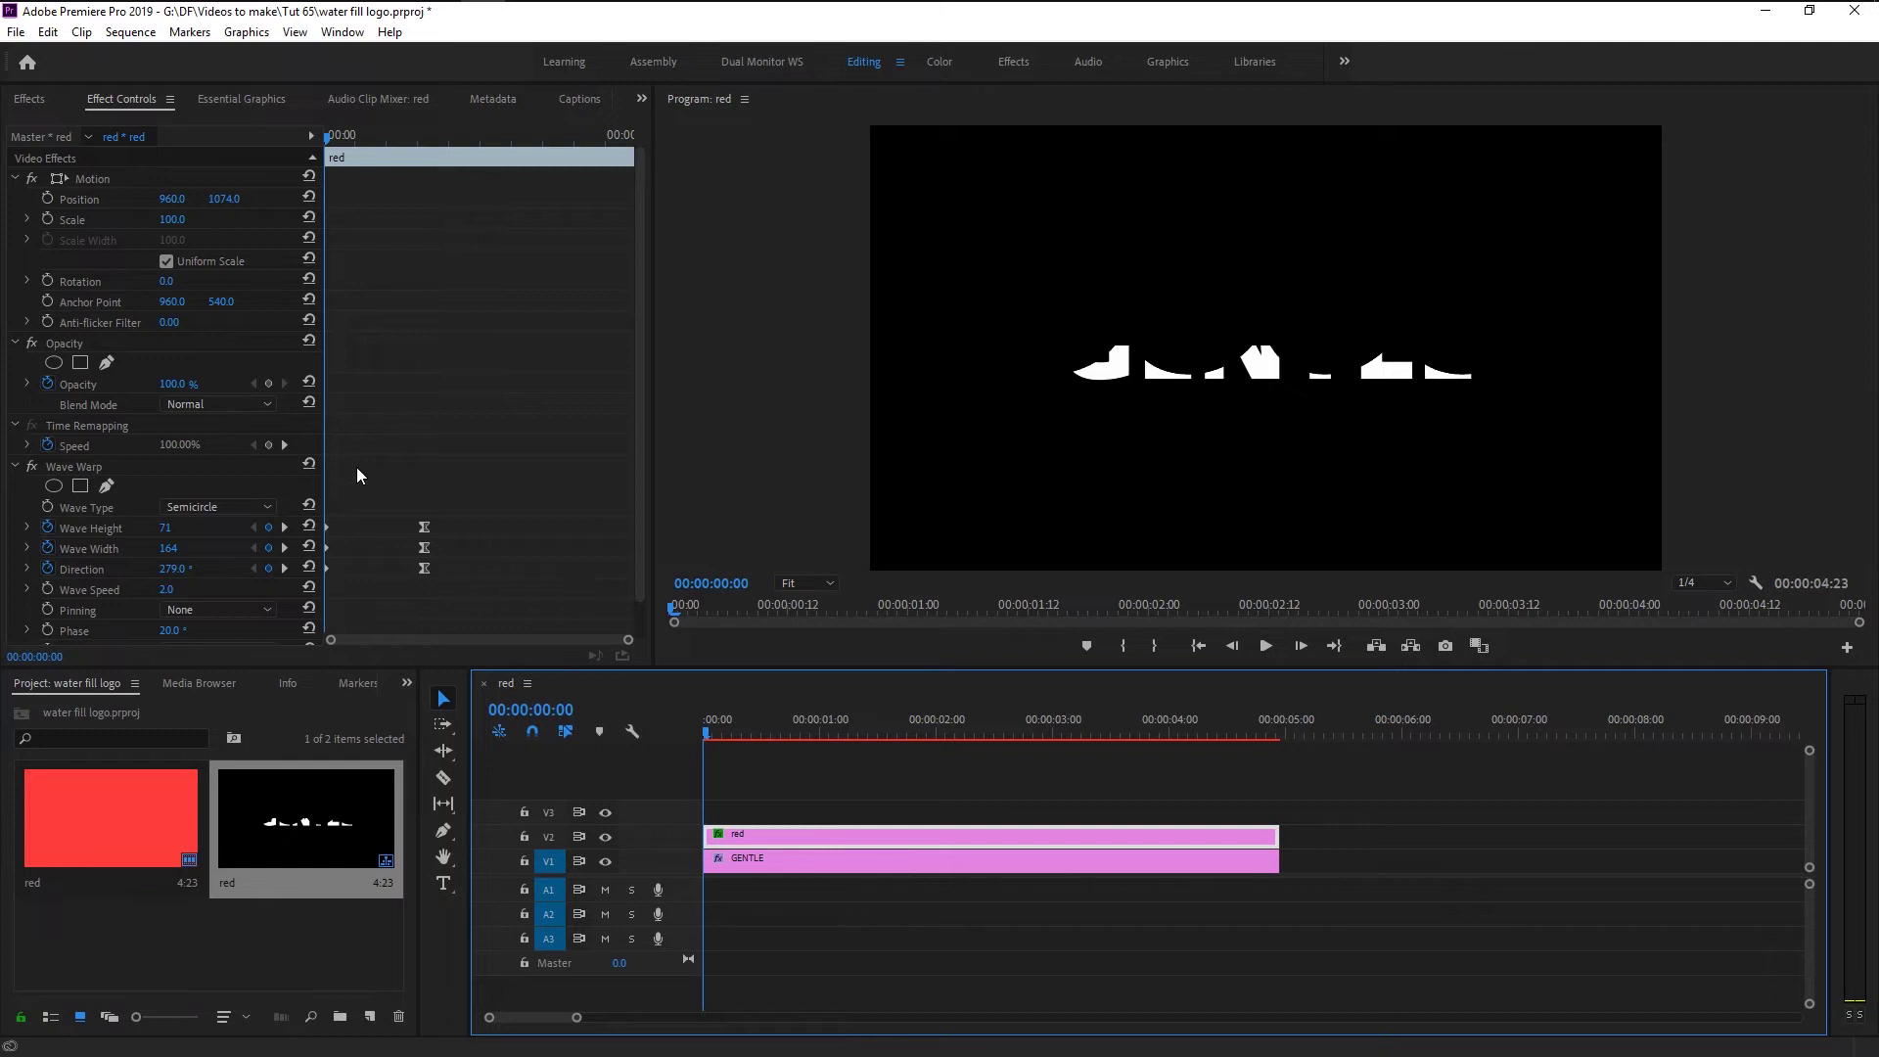
pyautogui.click(49, 198)
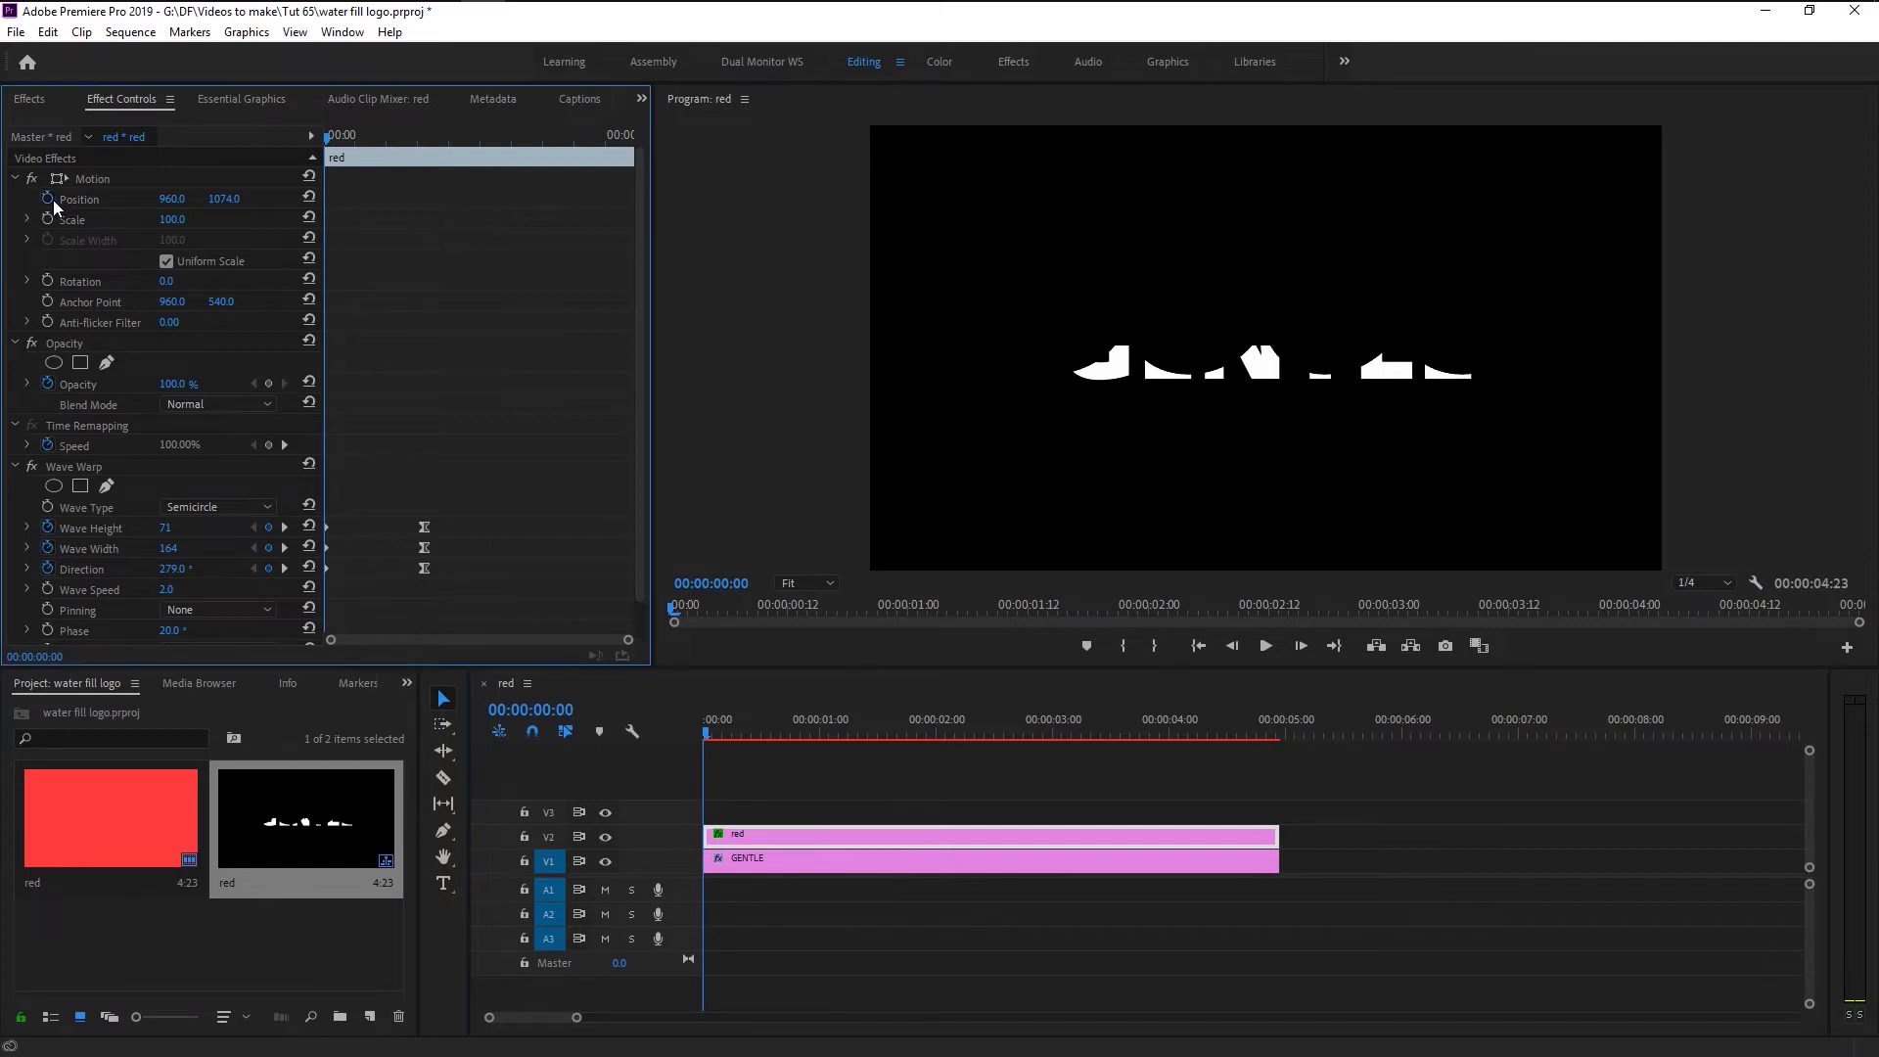
pyautogui.moveTo(225, 198); pyautogui.dragTo(304, 199)
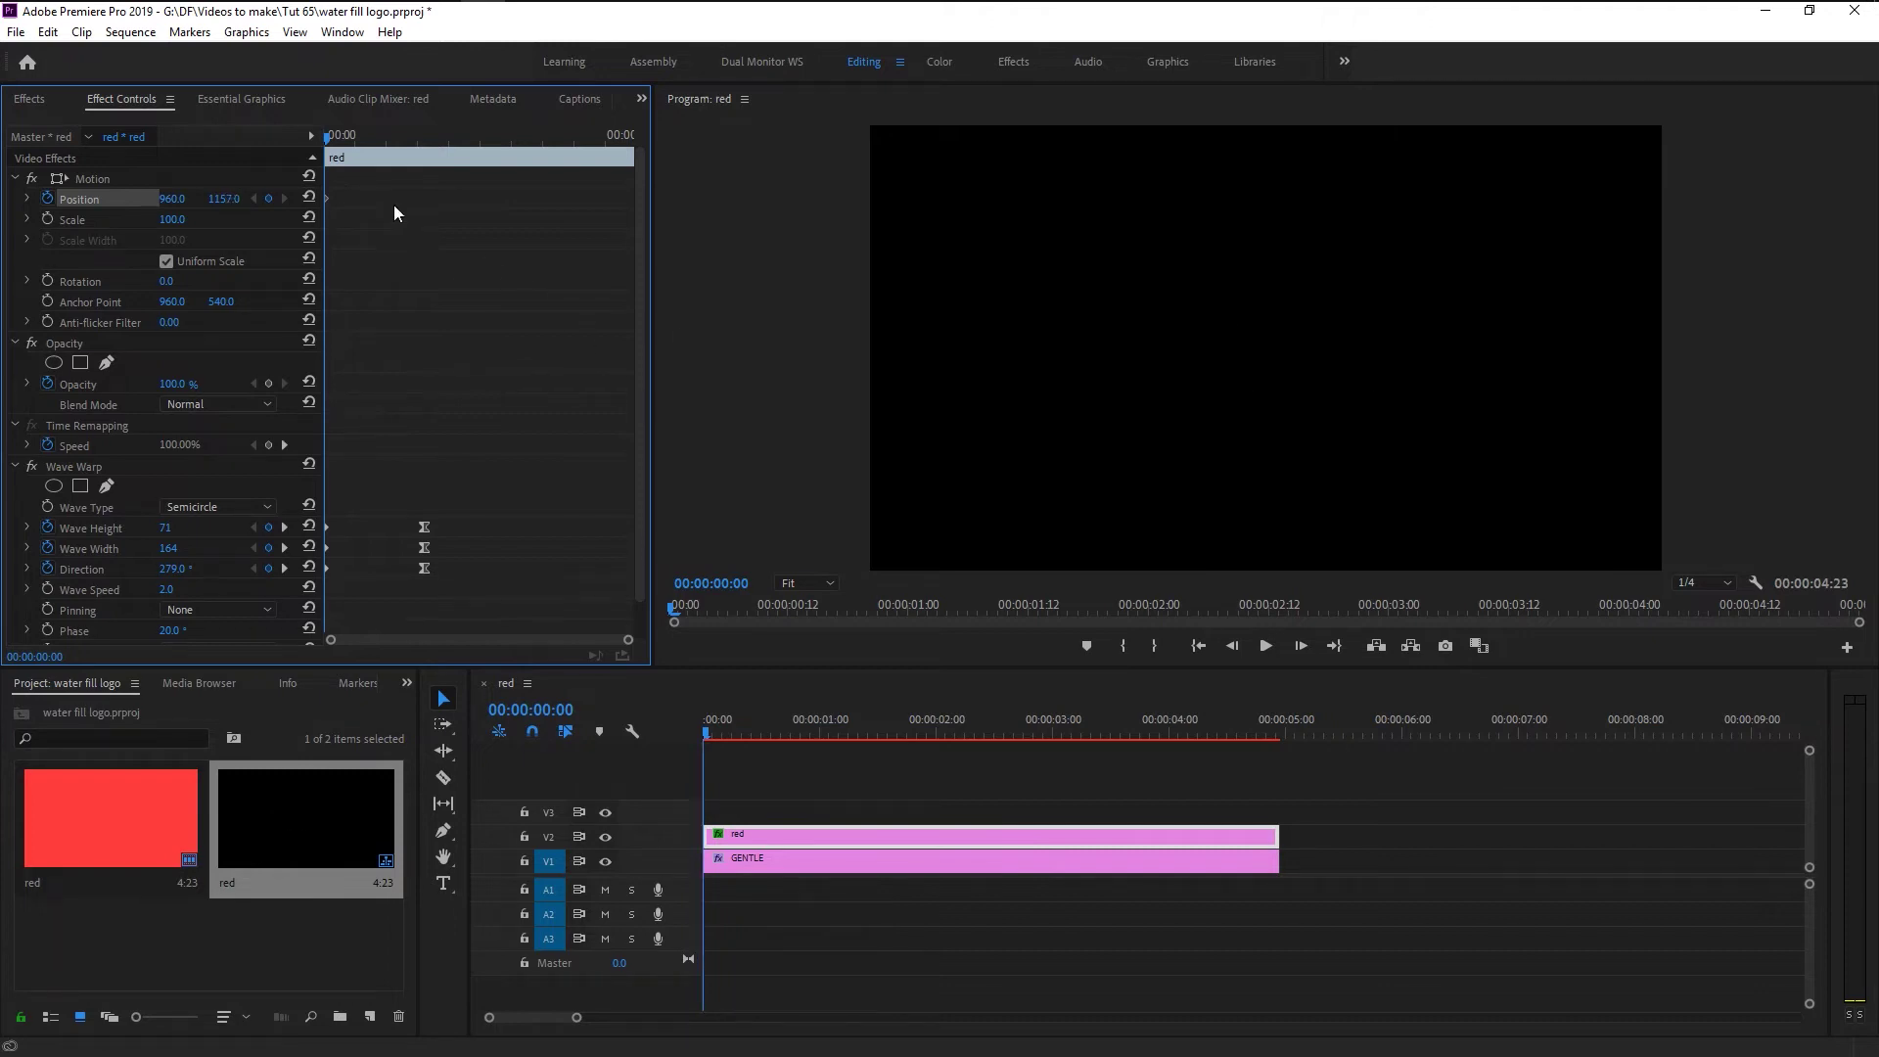
# - Keyframe the red clip's vertical position at 931 to reveal the whole text, and shift that keyframe from 00:00:01:15 to 00:00:01:18
pyautogui.click(425, 137)
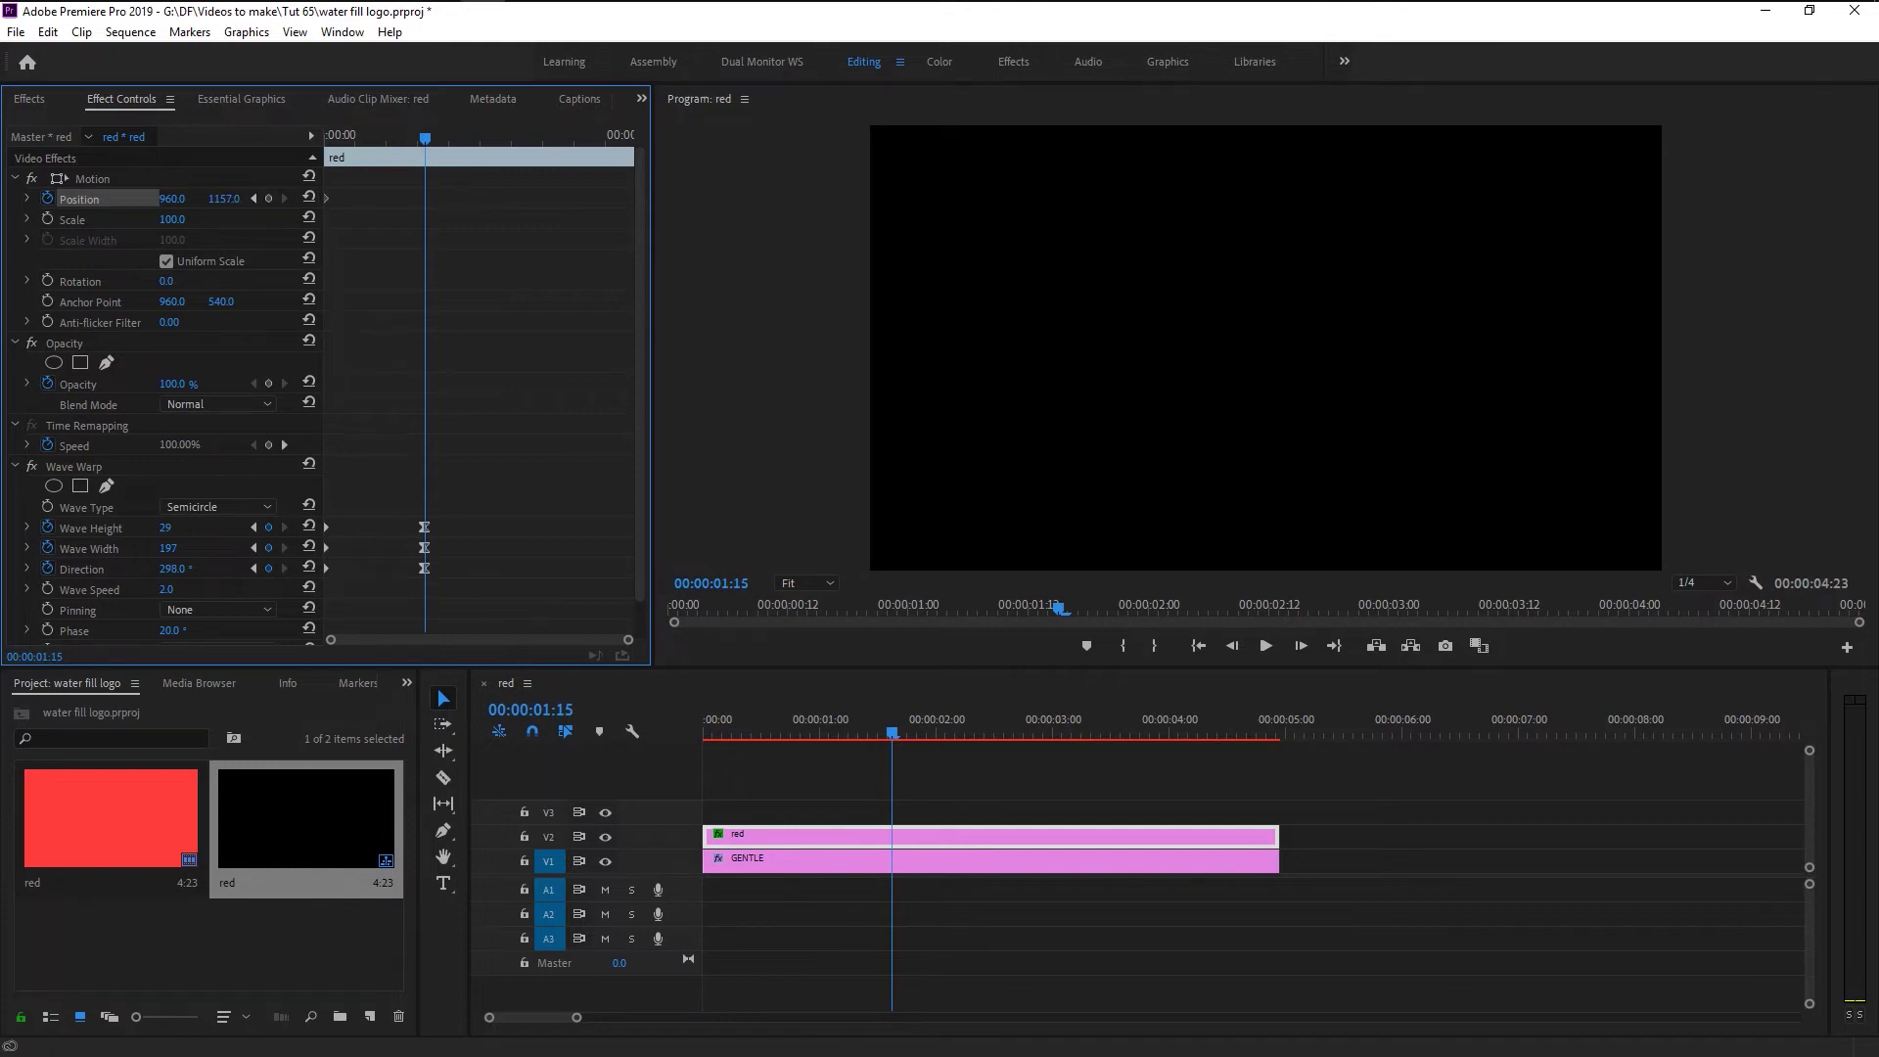
pyautogui.moveTo(223, 199); pyautogui.dragTo(127, 198)
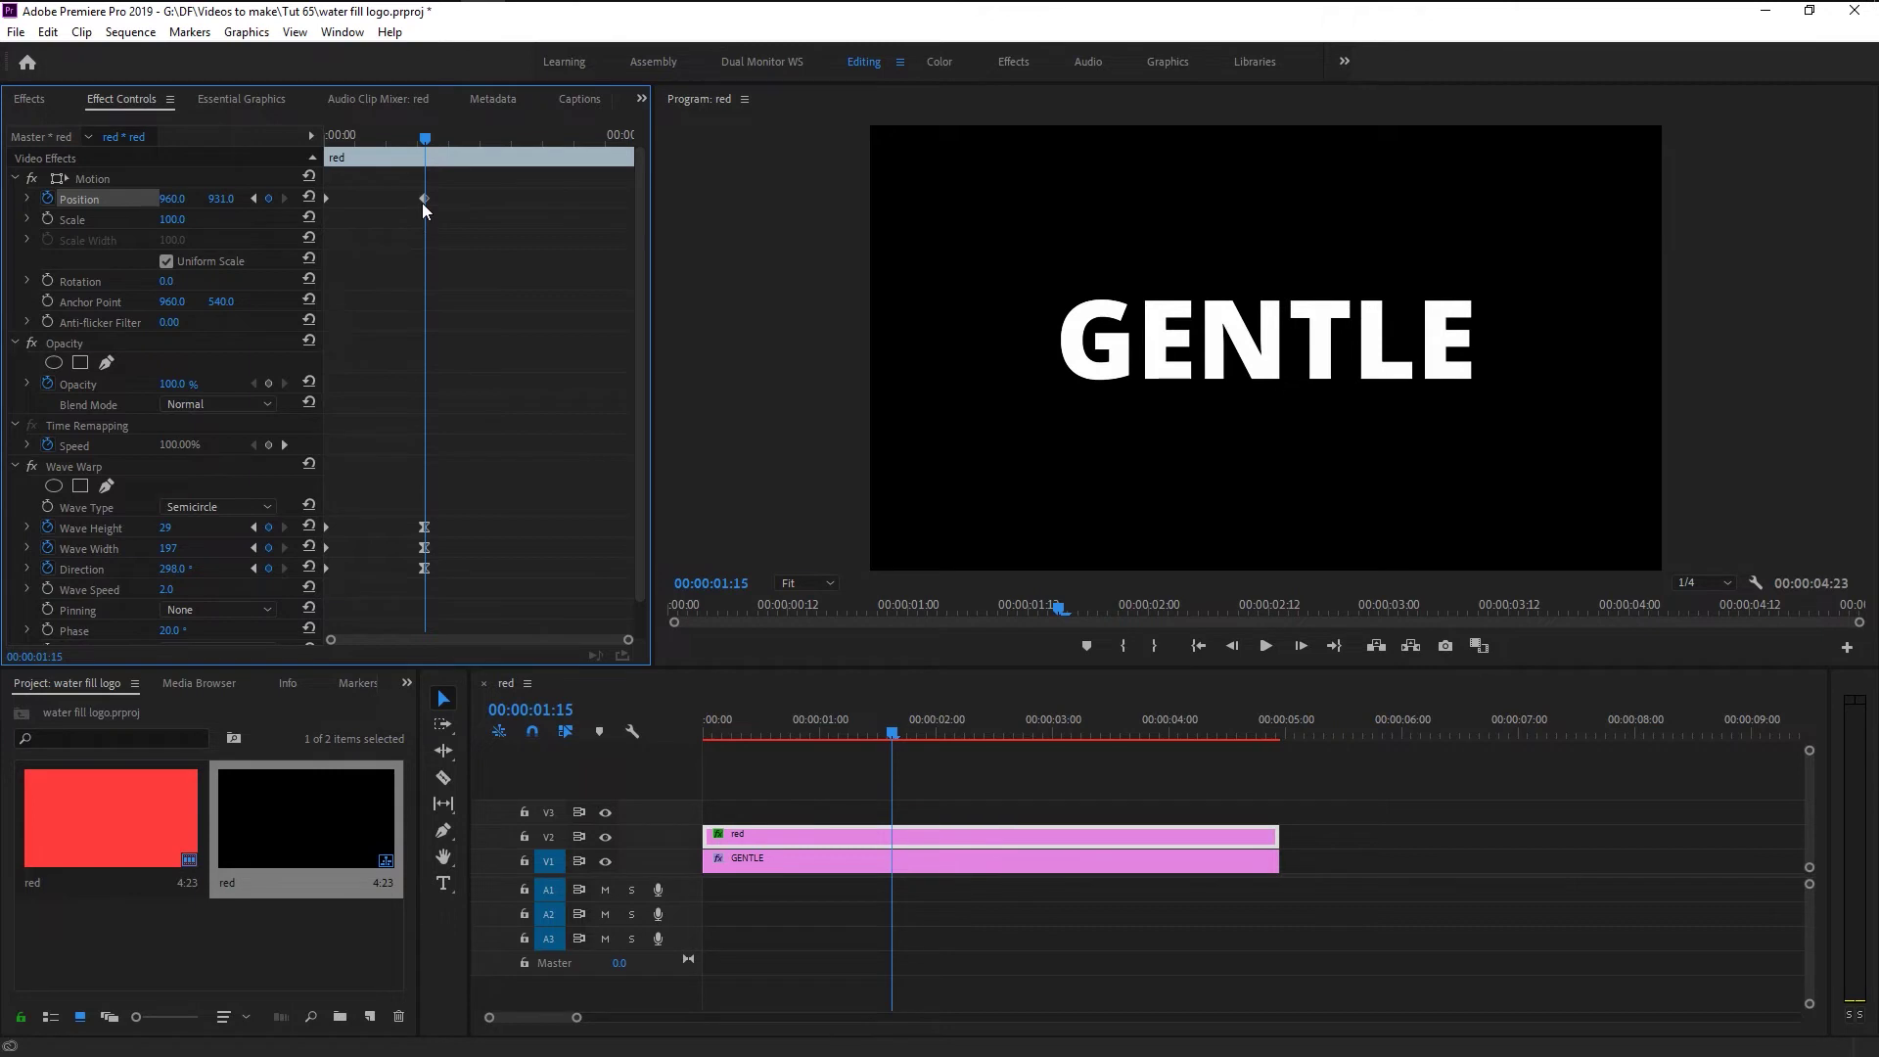
pyautogui.moveTo(423, 201); pyautogui.dragTo(436, 201)
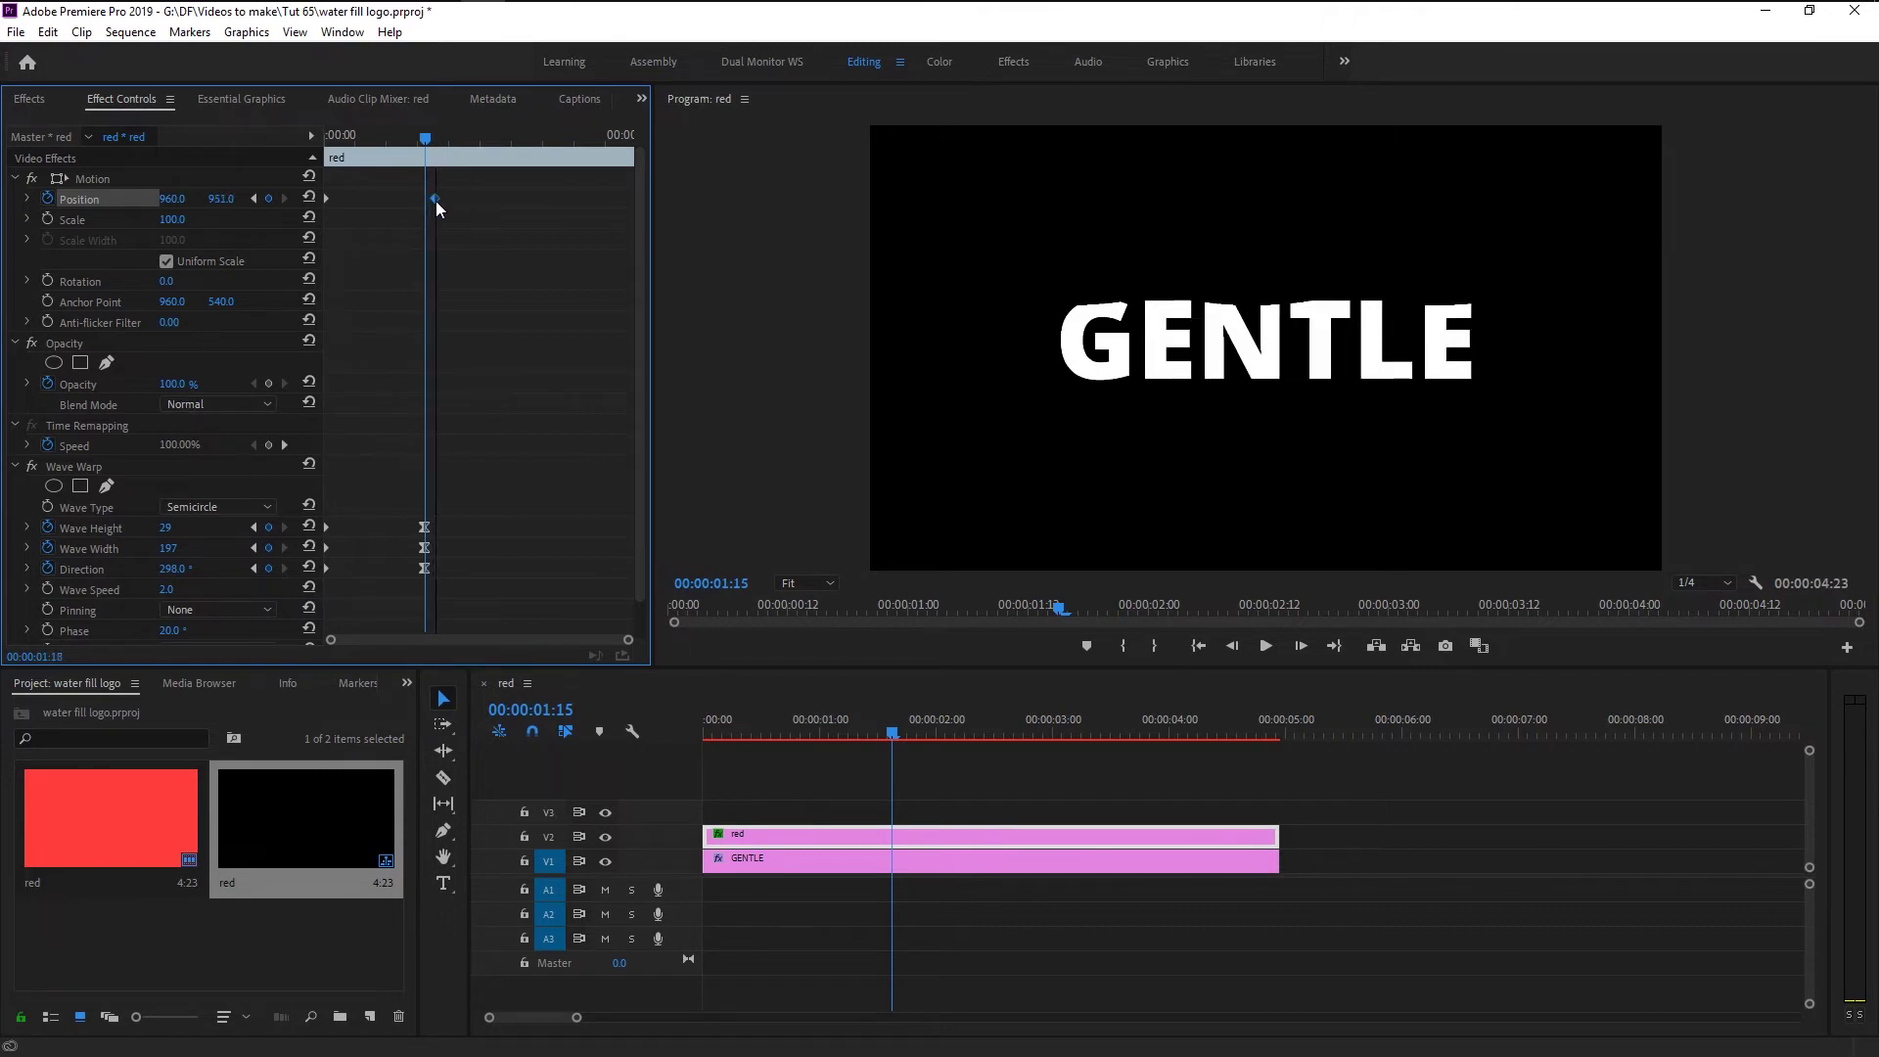
# - With the playhead at 00:00:01:20, change the GENTLE text's fill colour to magenta-pink FF00BA
pyautogui.click(803, 873)
pyautogui.hotkey('shift', 'Right')
pyautogui.click(807, 836)
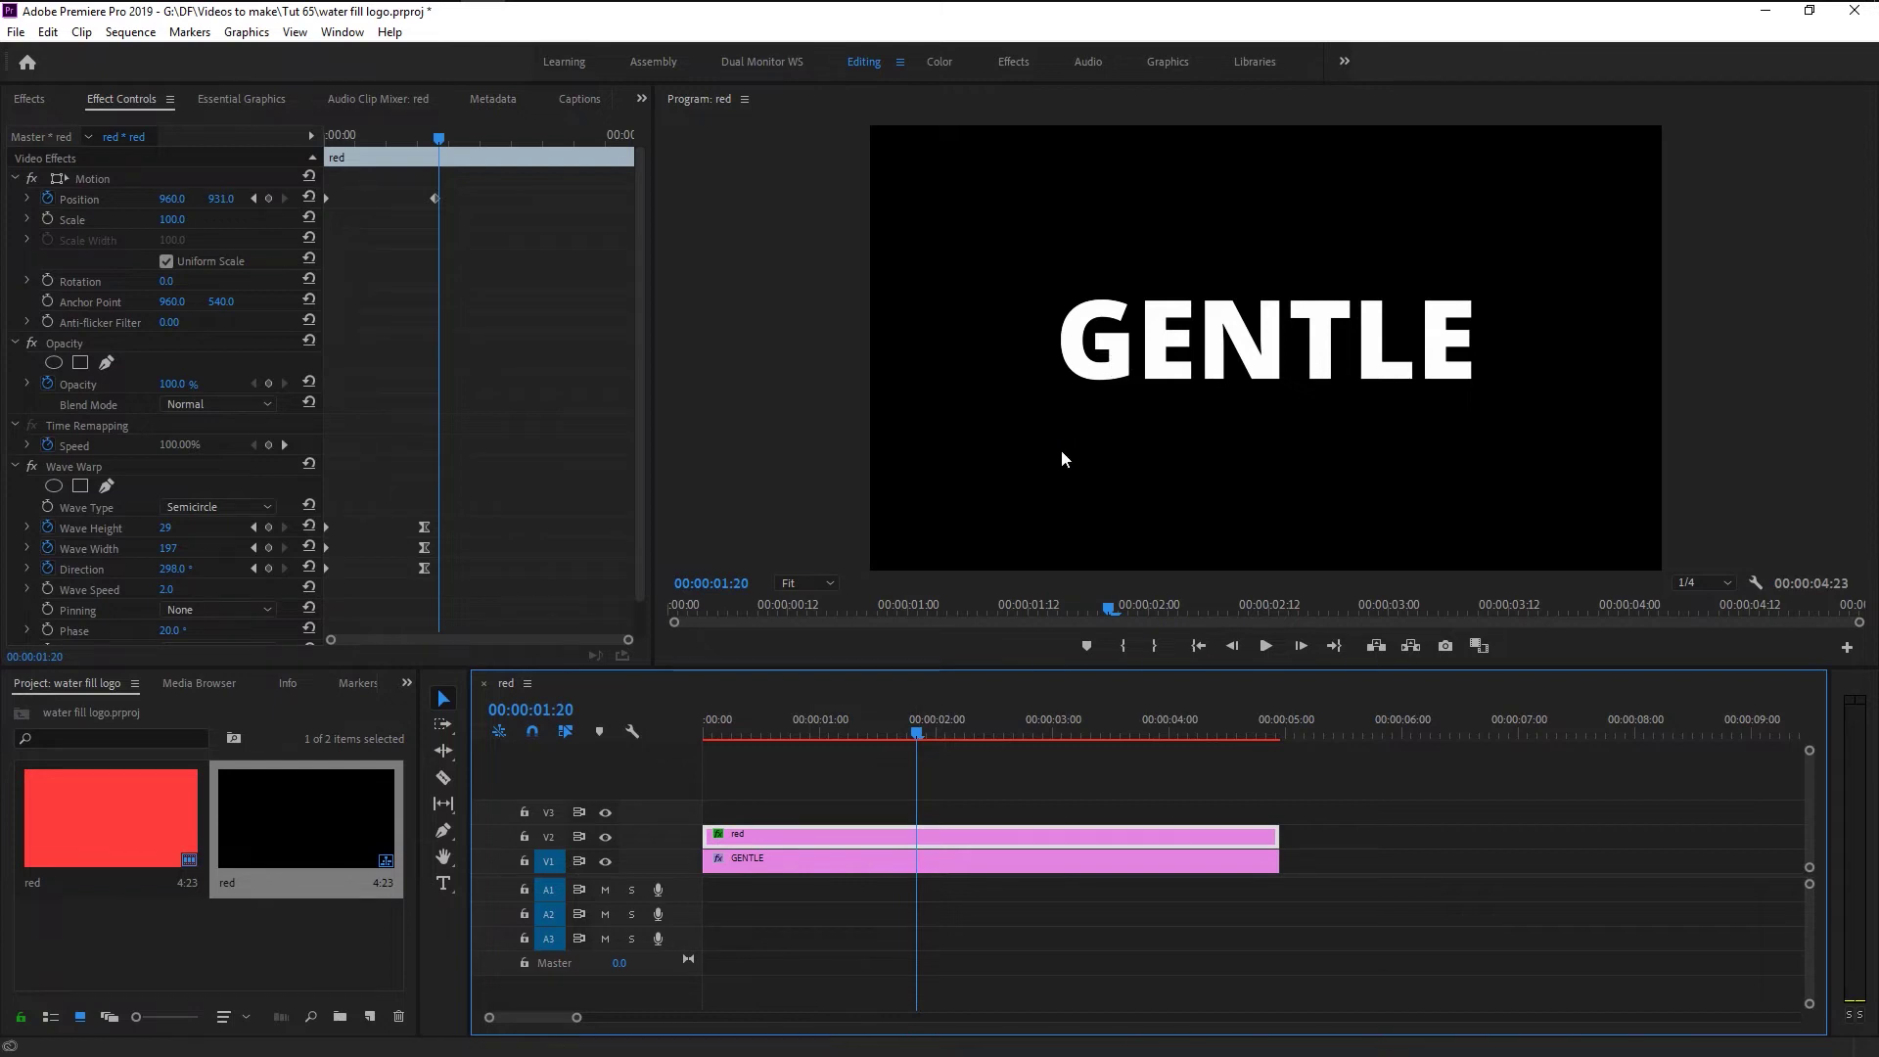
pyautogui.click(819, 857)
pyautogui.scroll(-10, 451, 518)
pyautogui.click(106, 367)
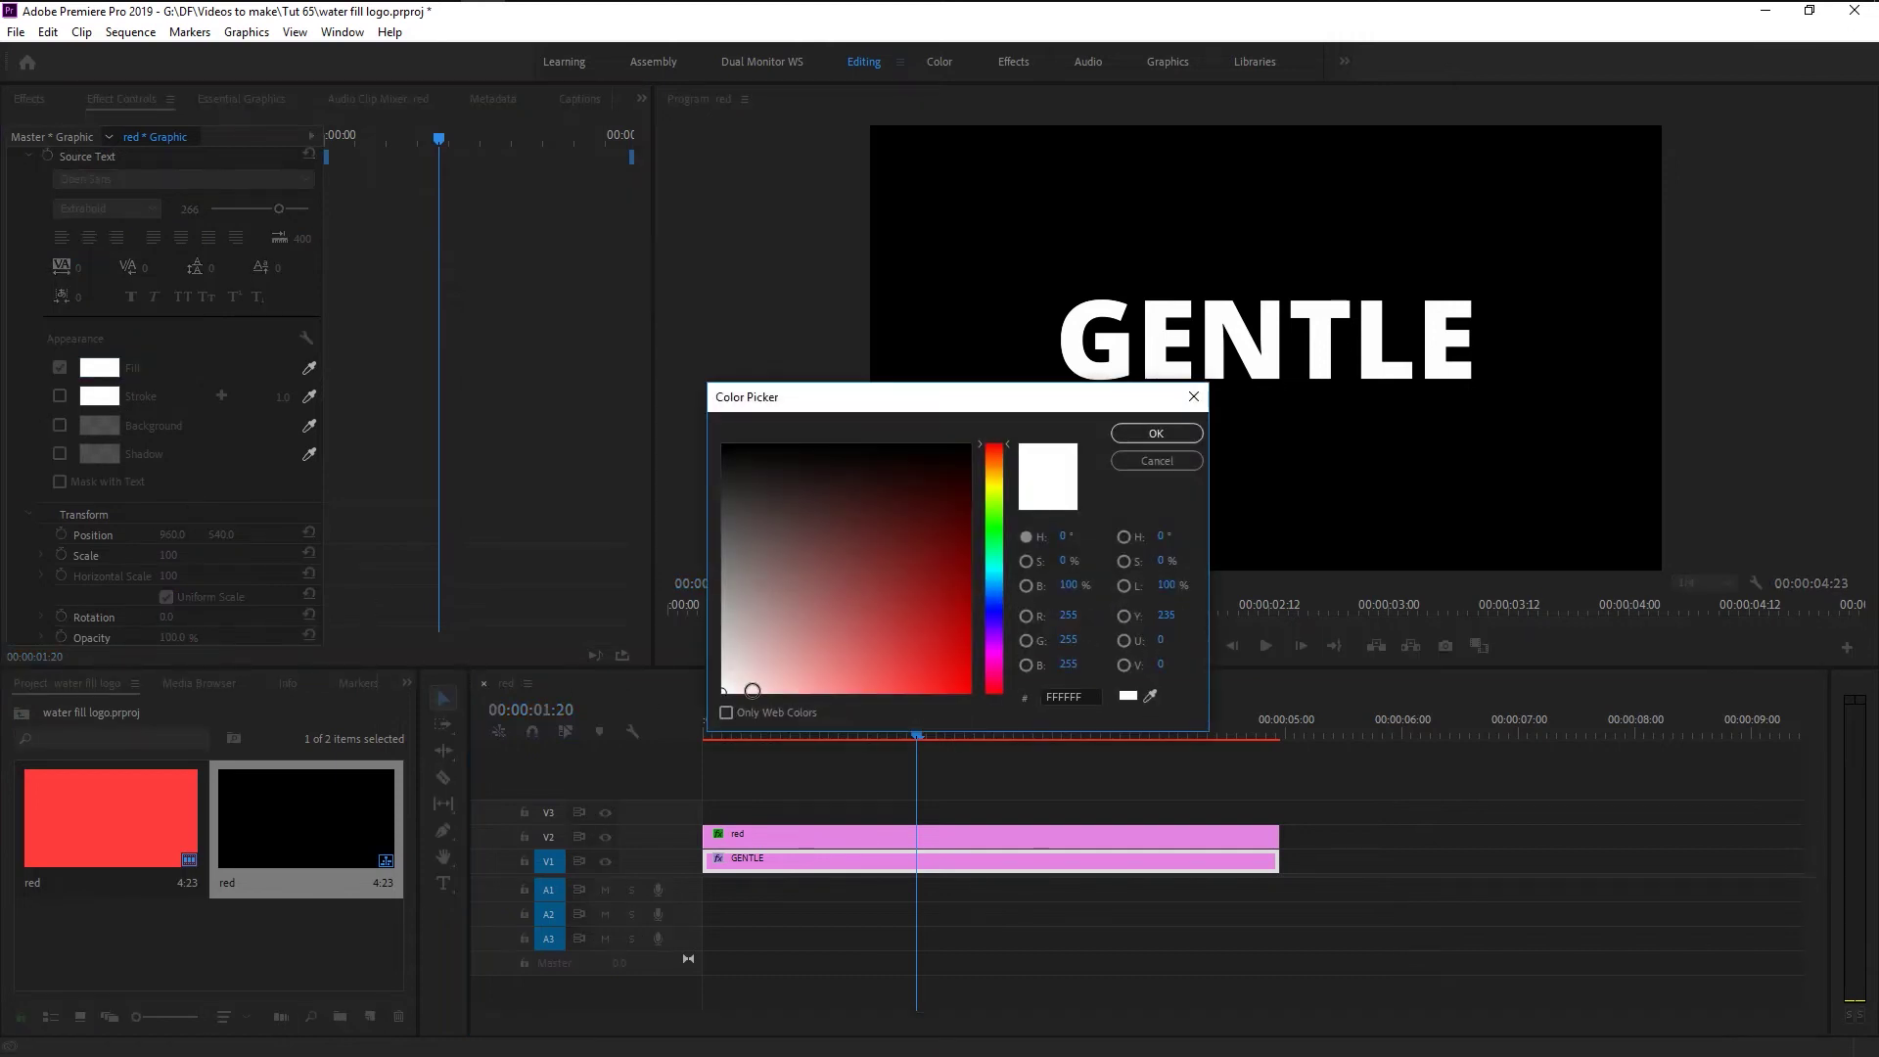
pyautogui.click(995, 668)
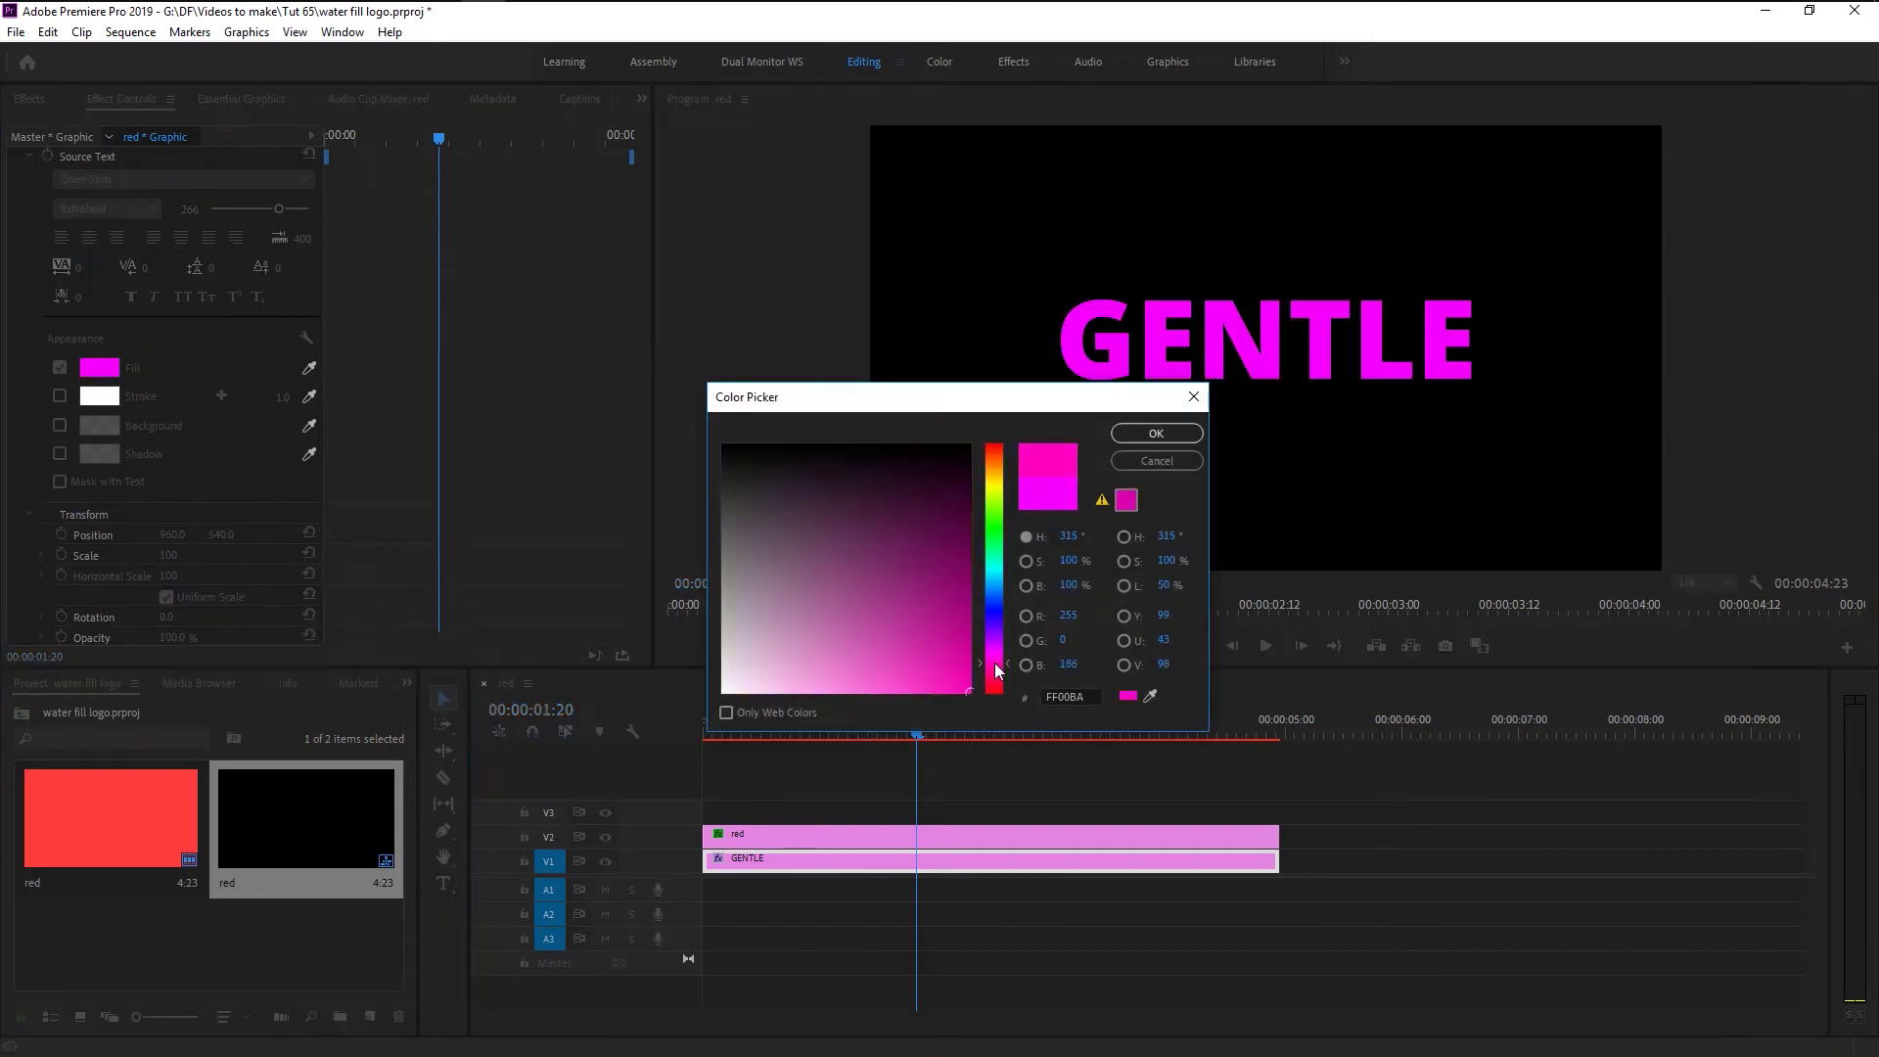
pyautogui.click(1144, 436)
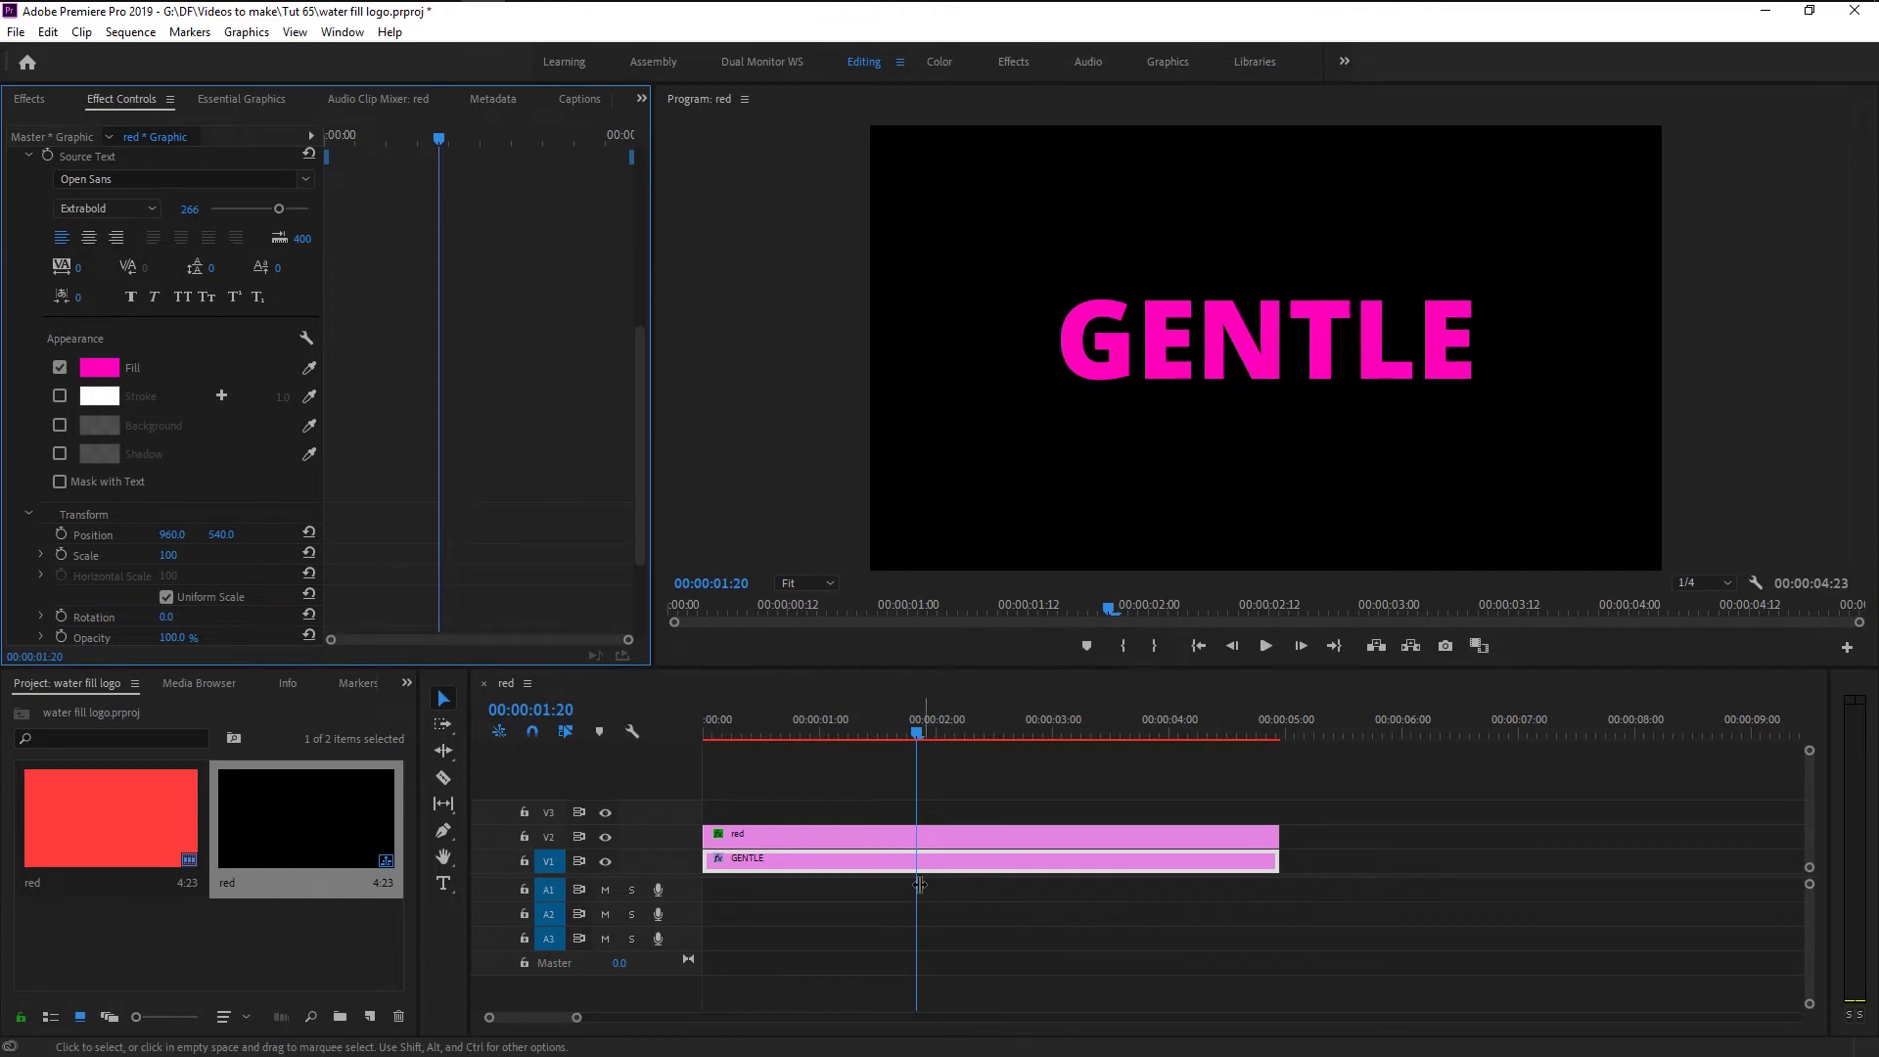
# - Preview the text fill animation from the beginning of the sequence
pyautogui.click(703, 727)
pyautogui.click(779, 930)
pyautogui.press('space')
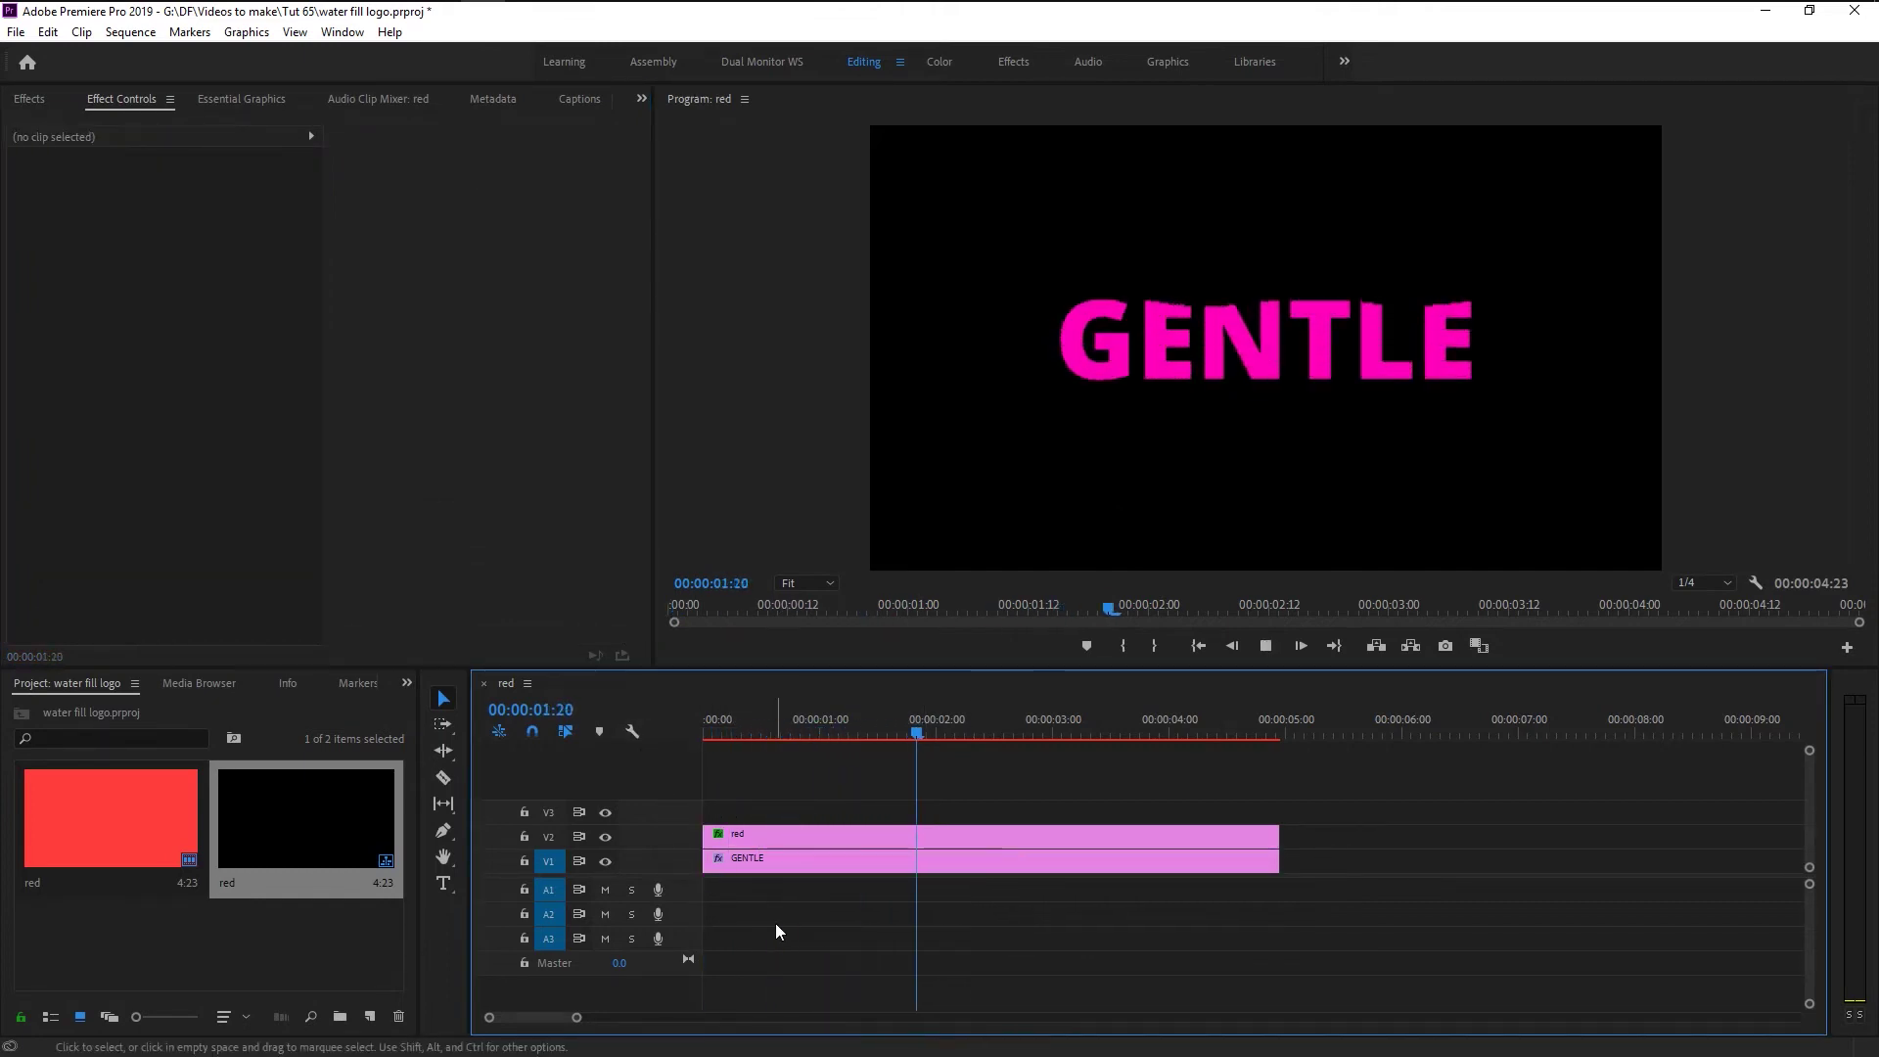
pyautogui.click(715, 729)
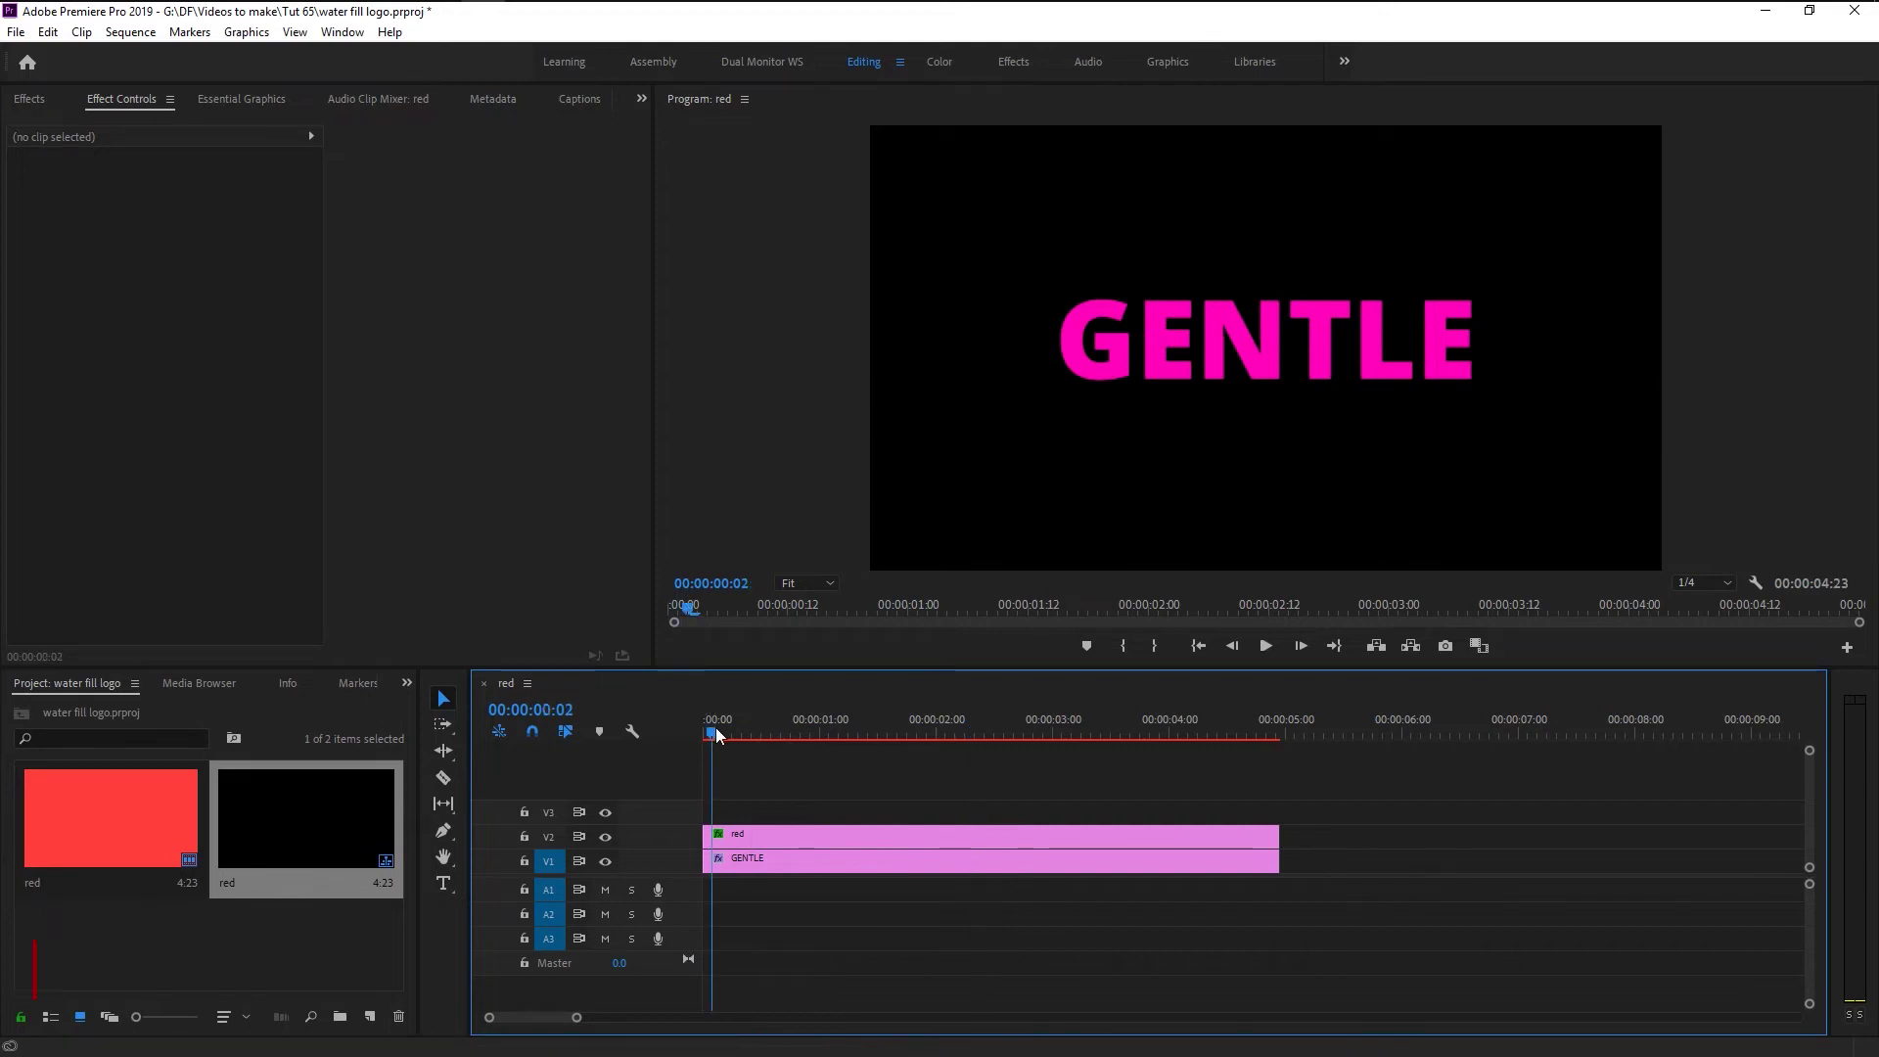
# - Preview the fill animation from the sequence start, and change the GENTLE text's fill colour to pink FF0096
pyautogui.moveTo(715, 726); pyautogui.dragTo(676, 730)
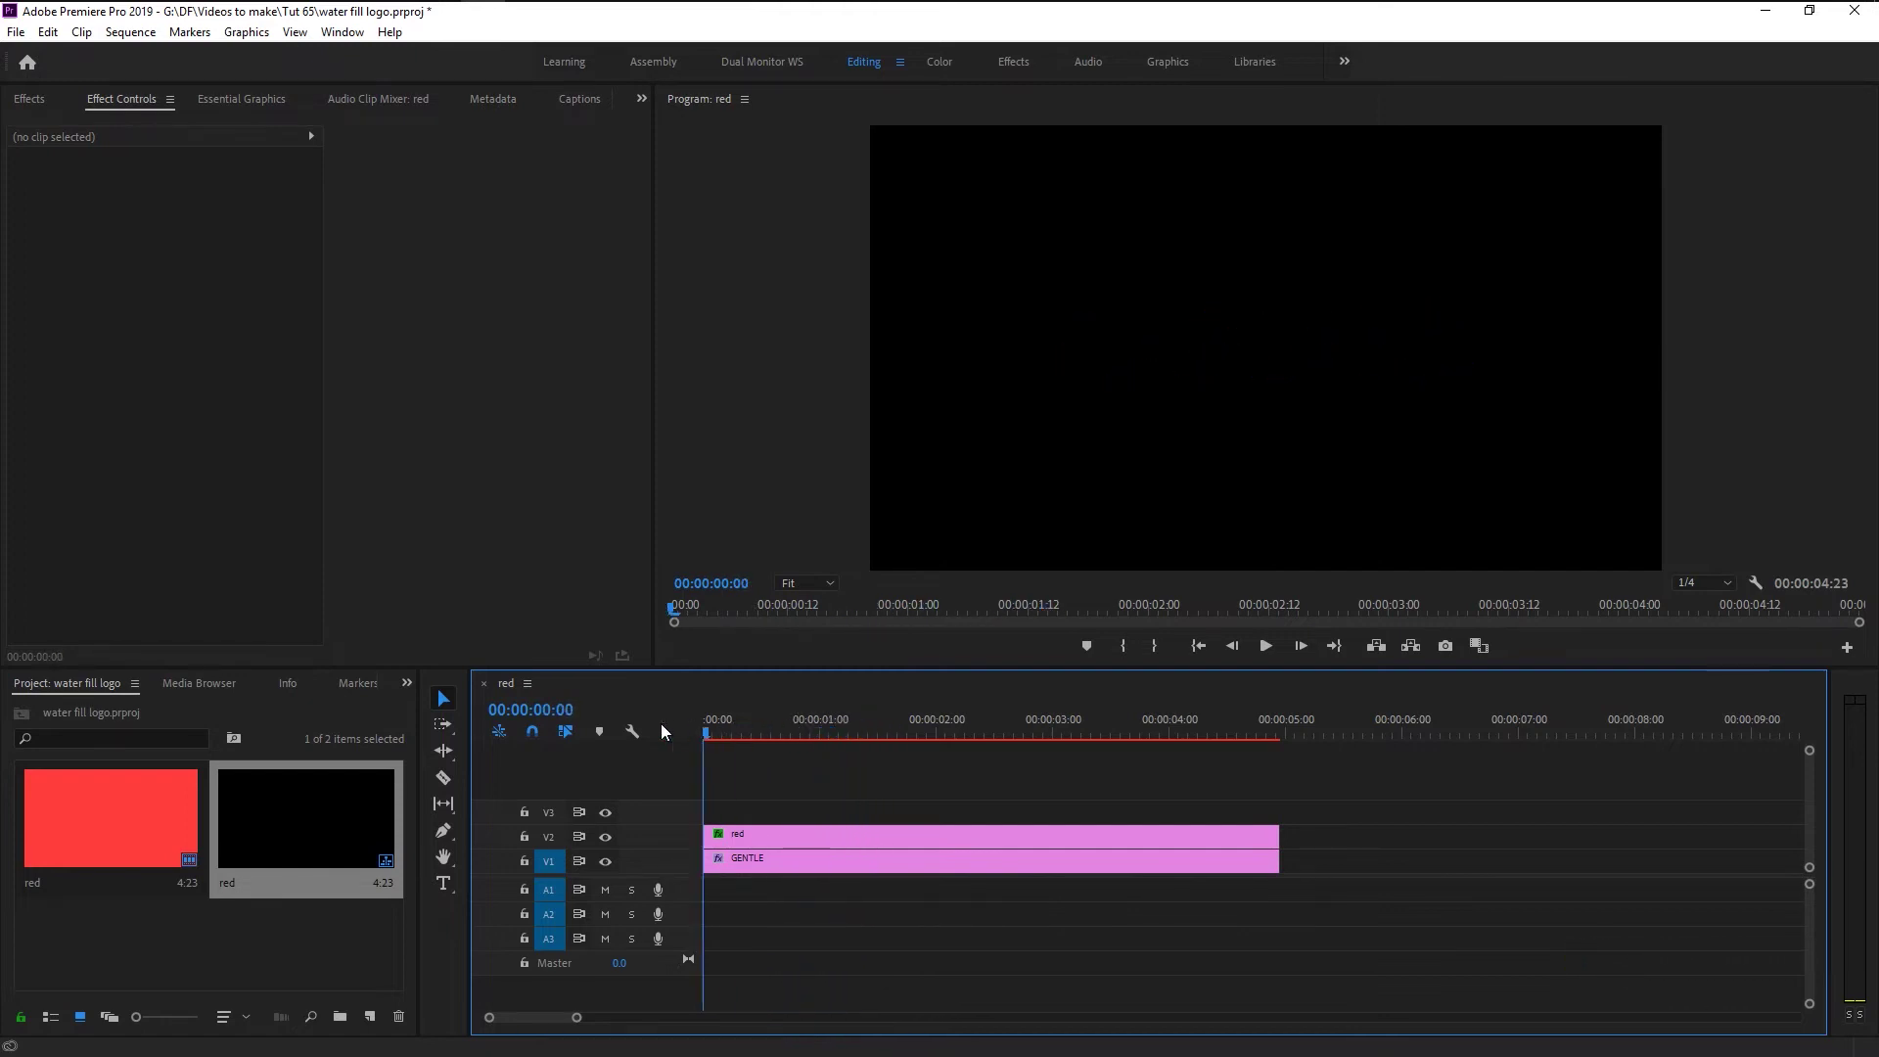
pyautogui.press('space')
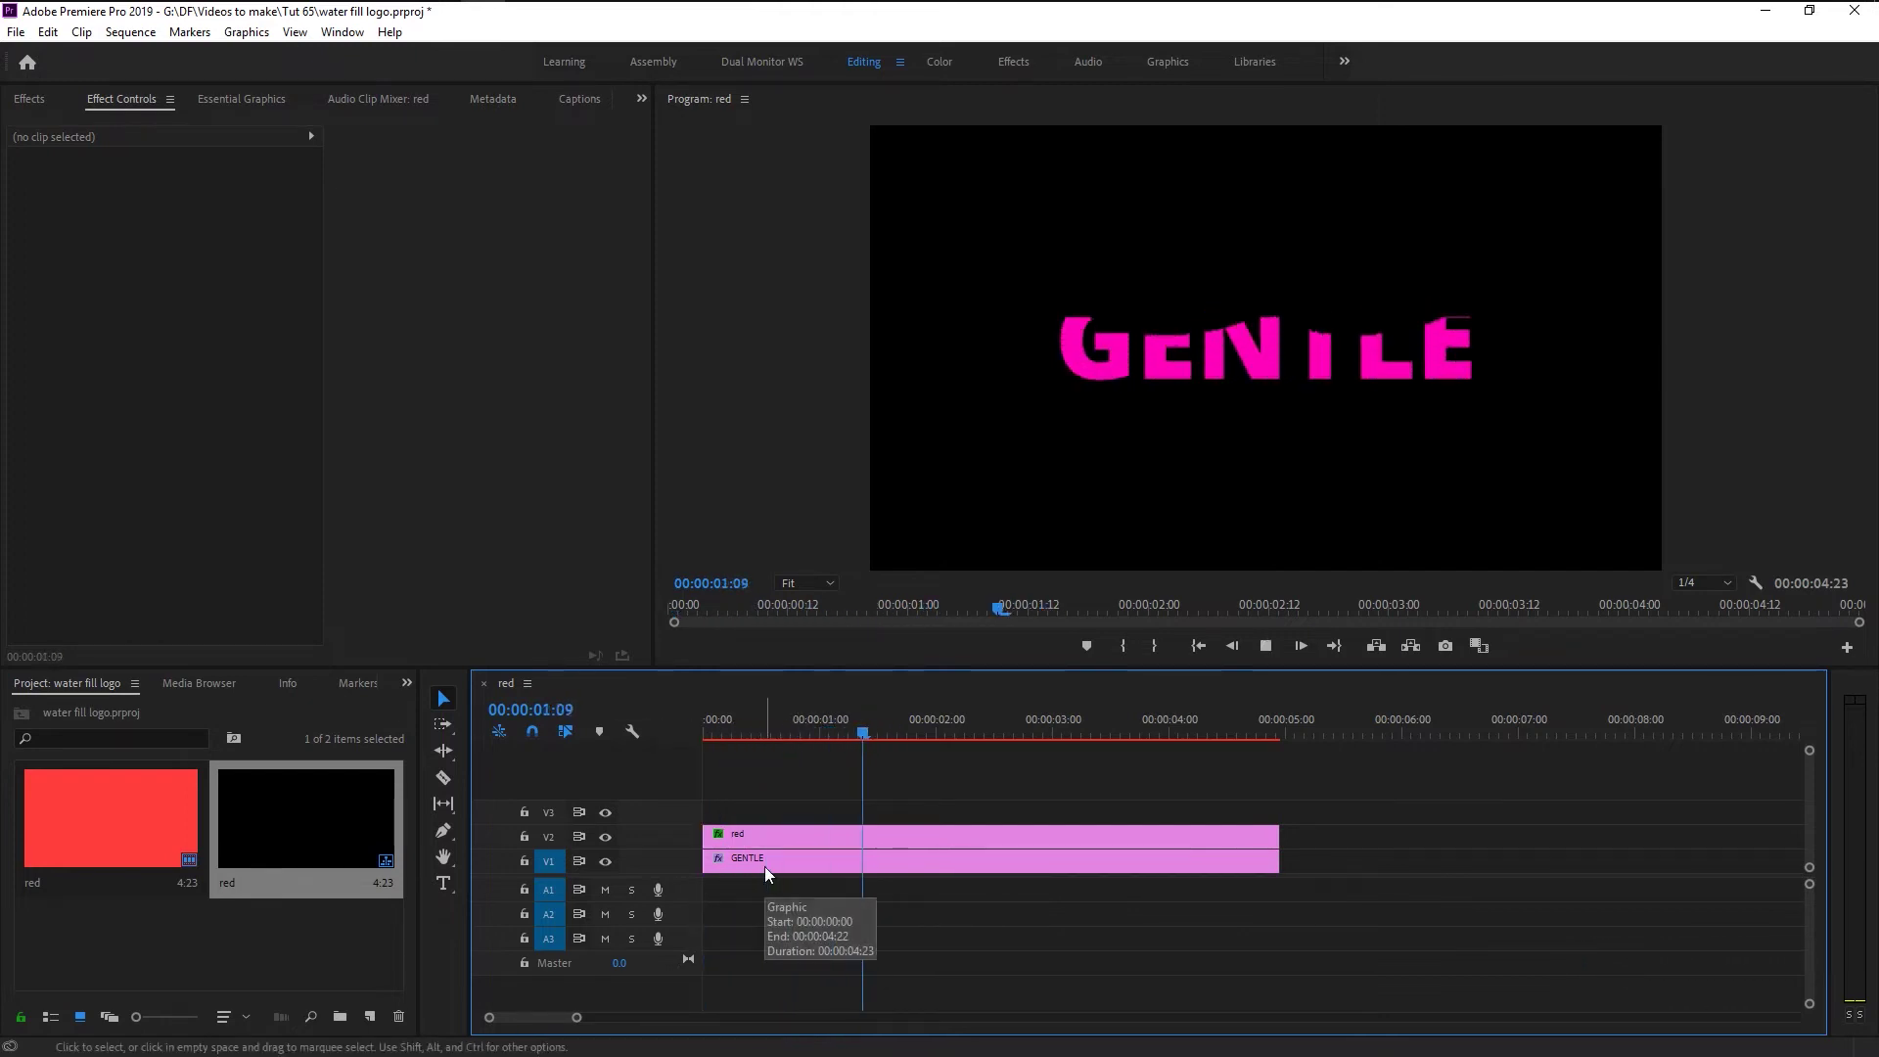
pyautogui.click(765, 866)
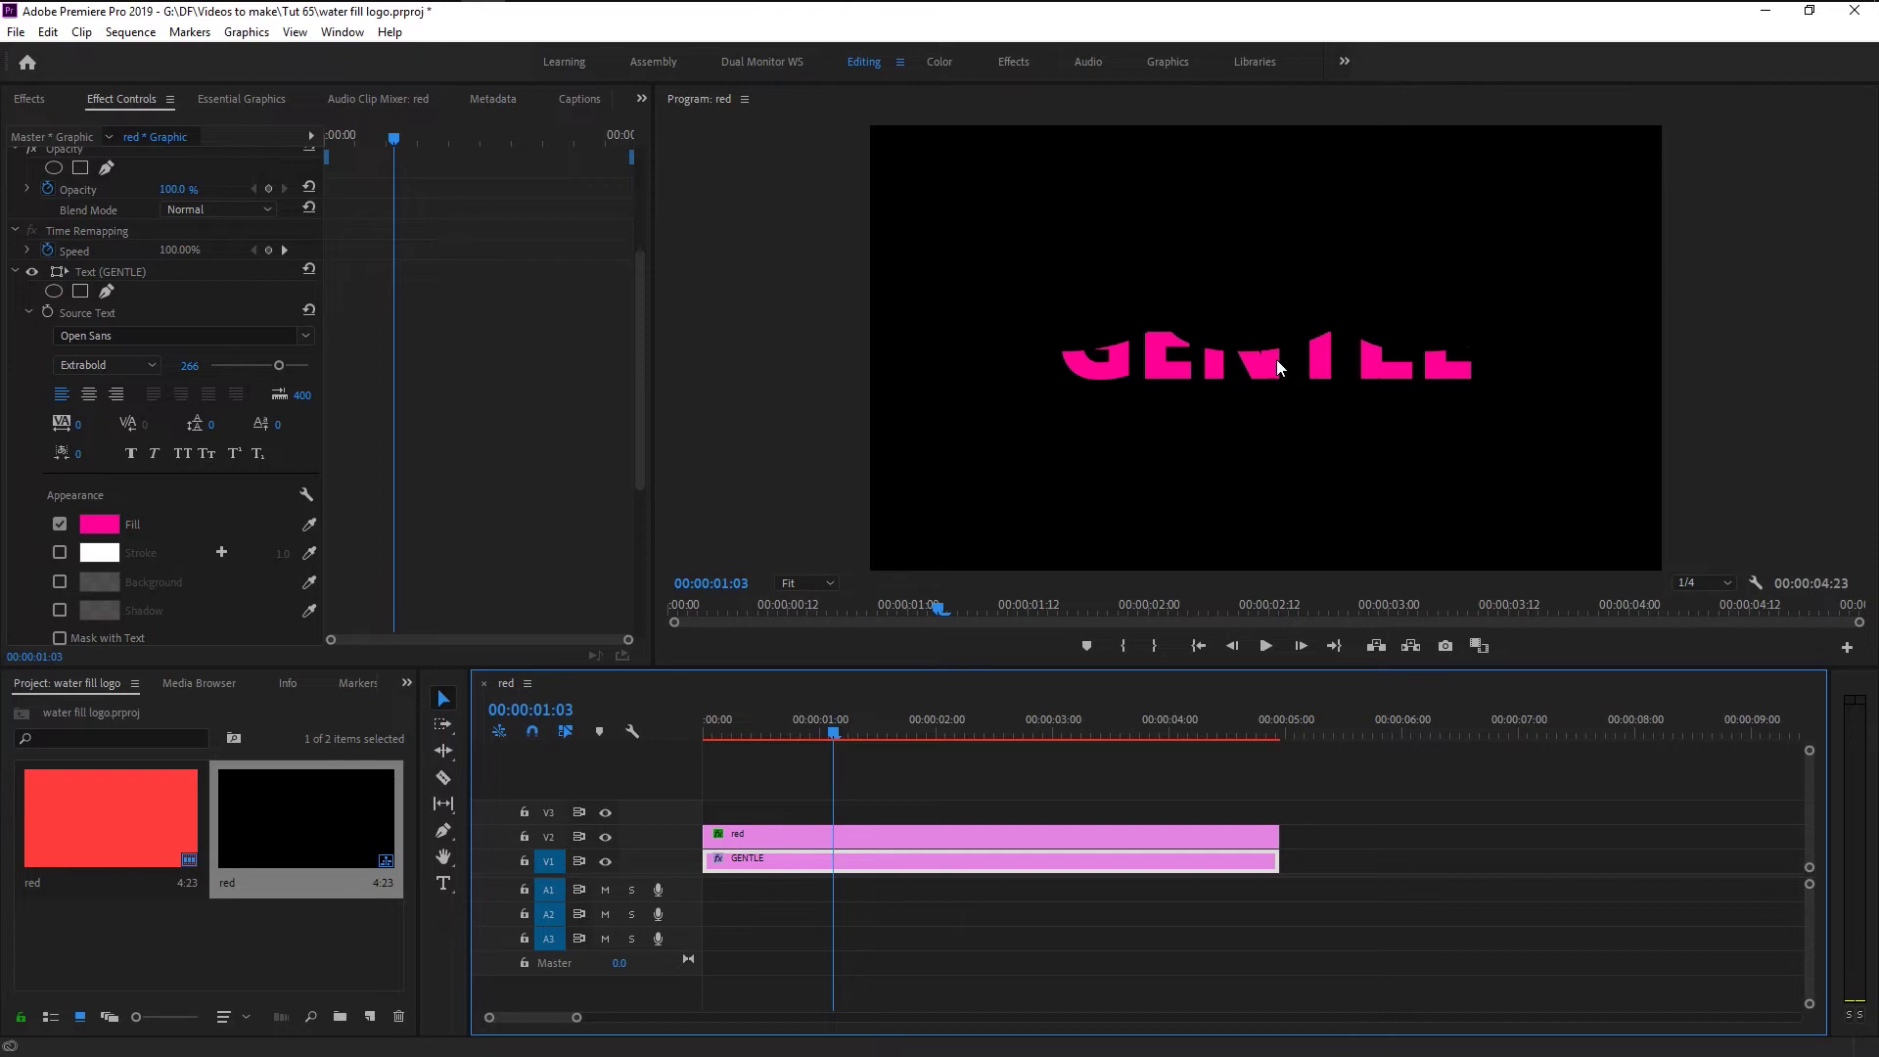
# - Find the Transform distort effect and apply it to the red clip on V2
pyautogui.click(30, 100)
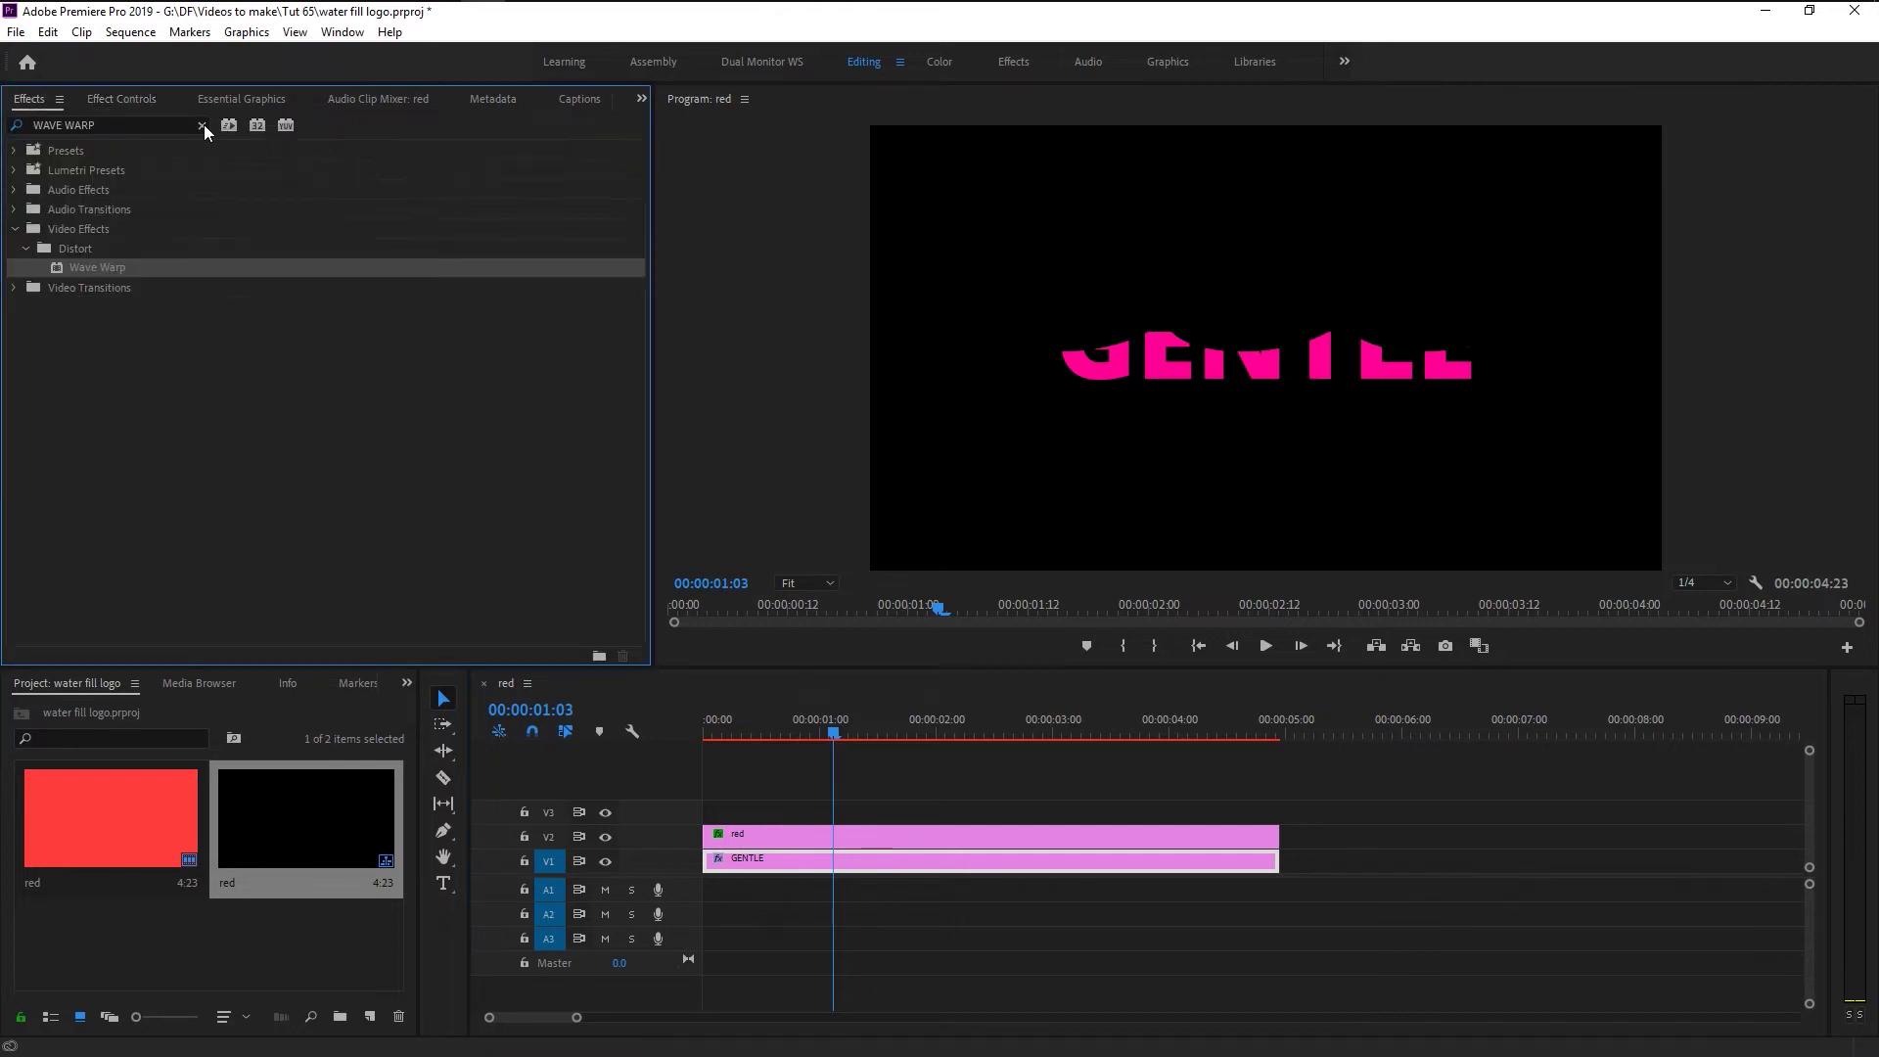
pyautogui.click(204, 125)
pyautogui.click(157, 123)
pyautogui.write('t')
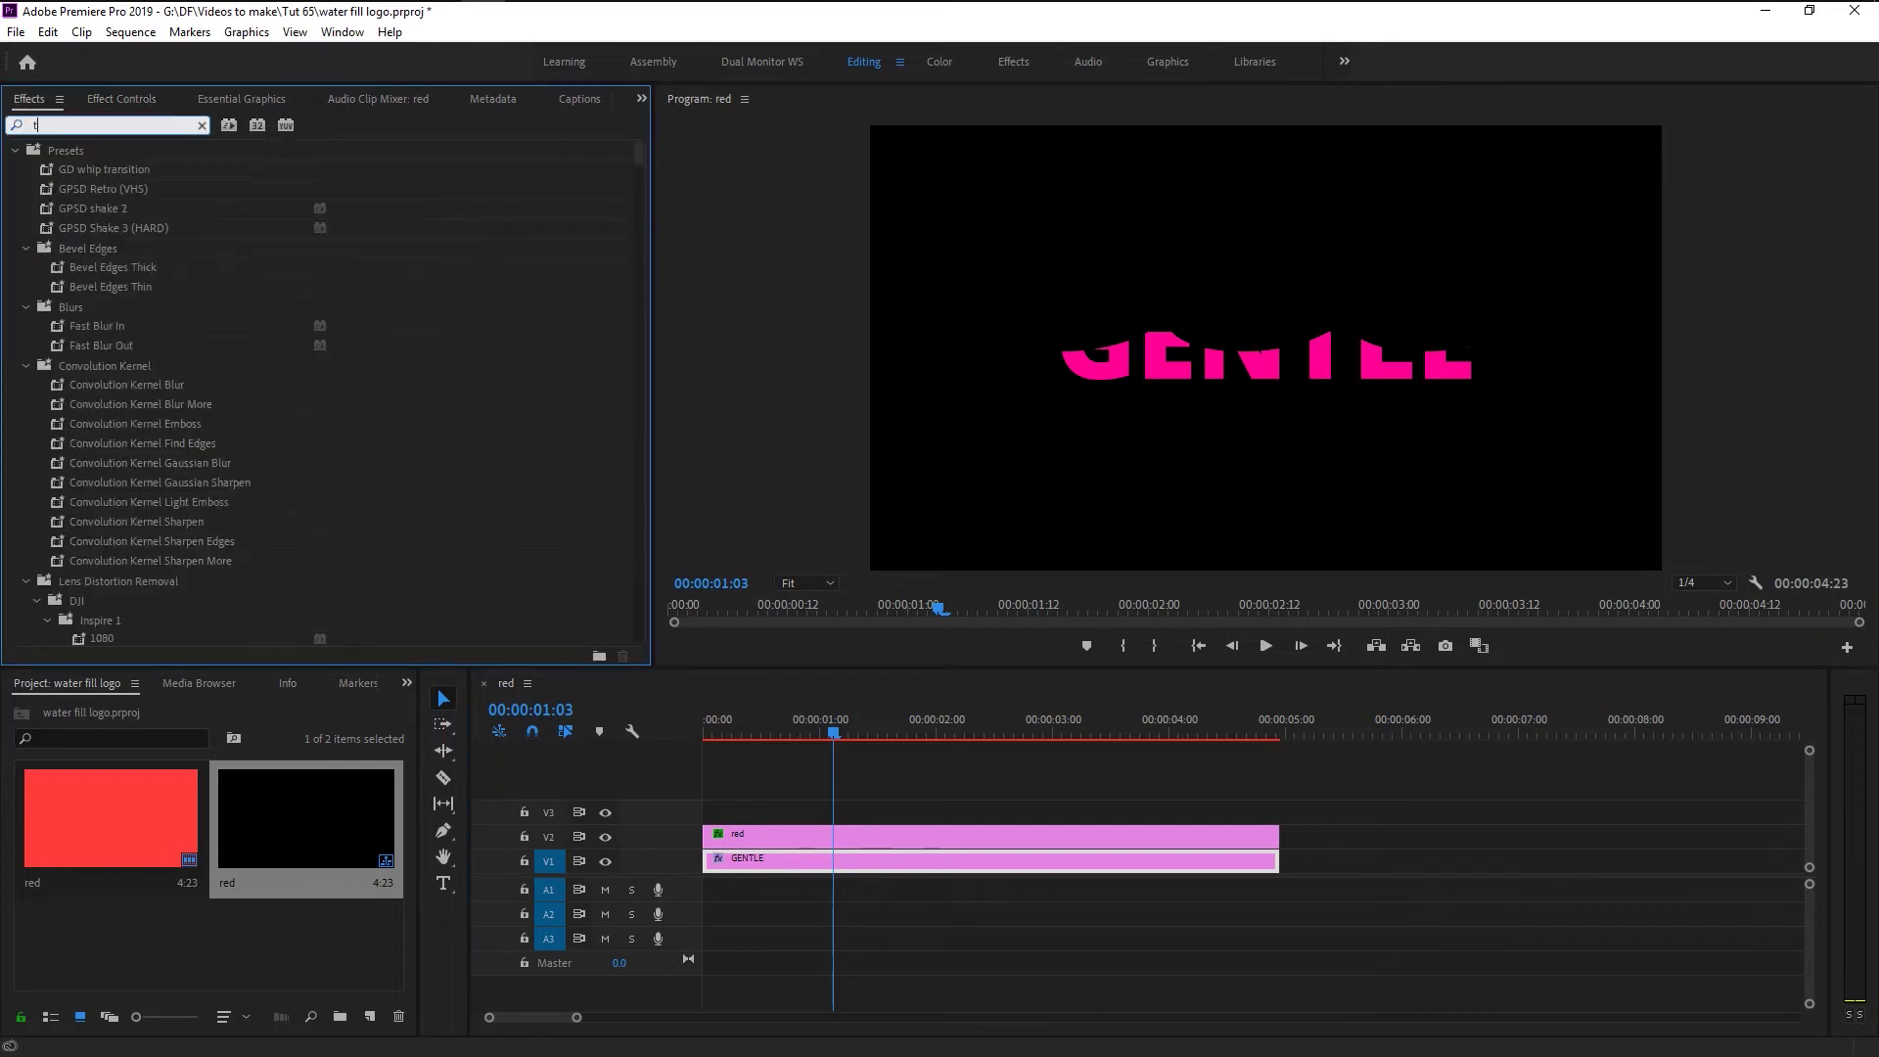
pyautogui.write('ransform')
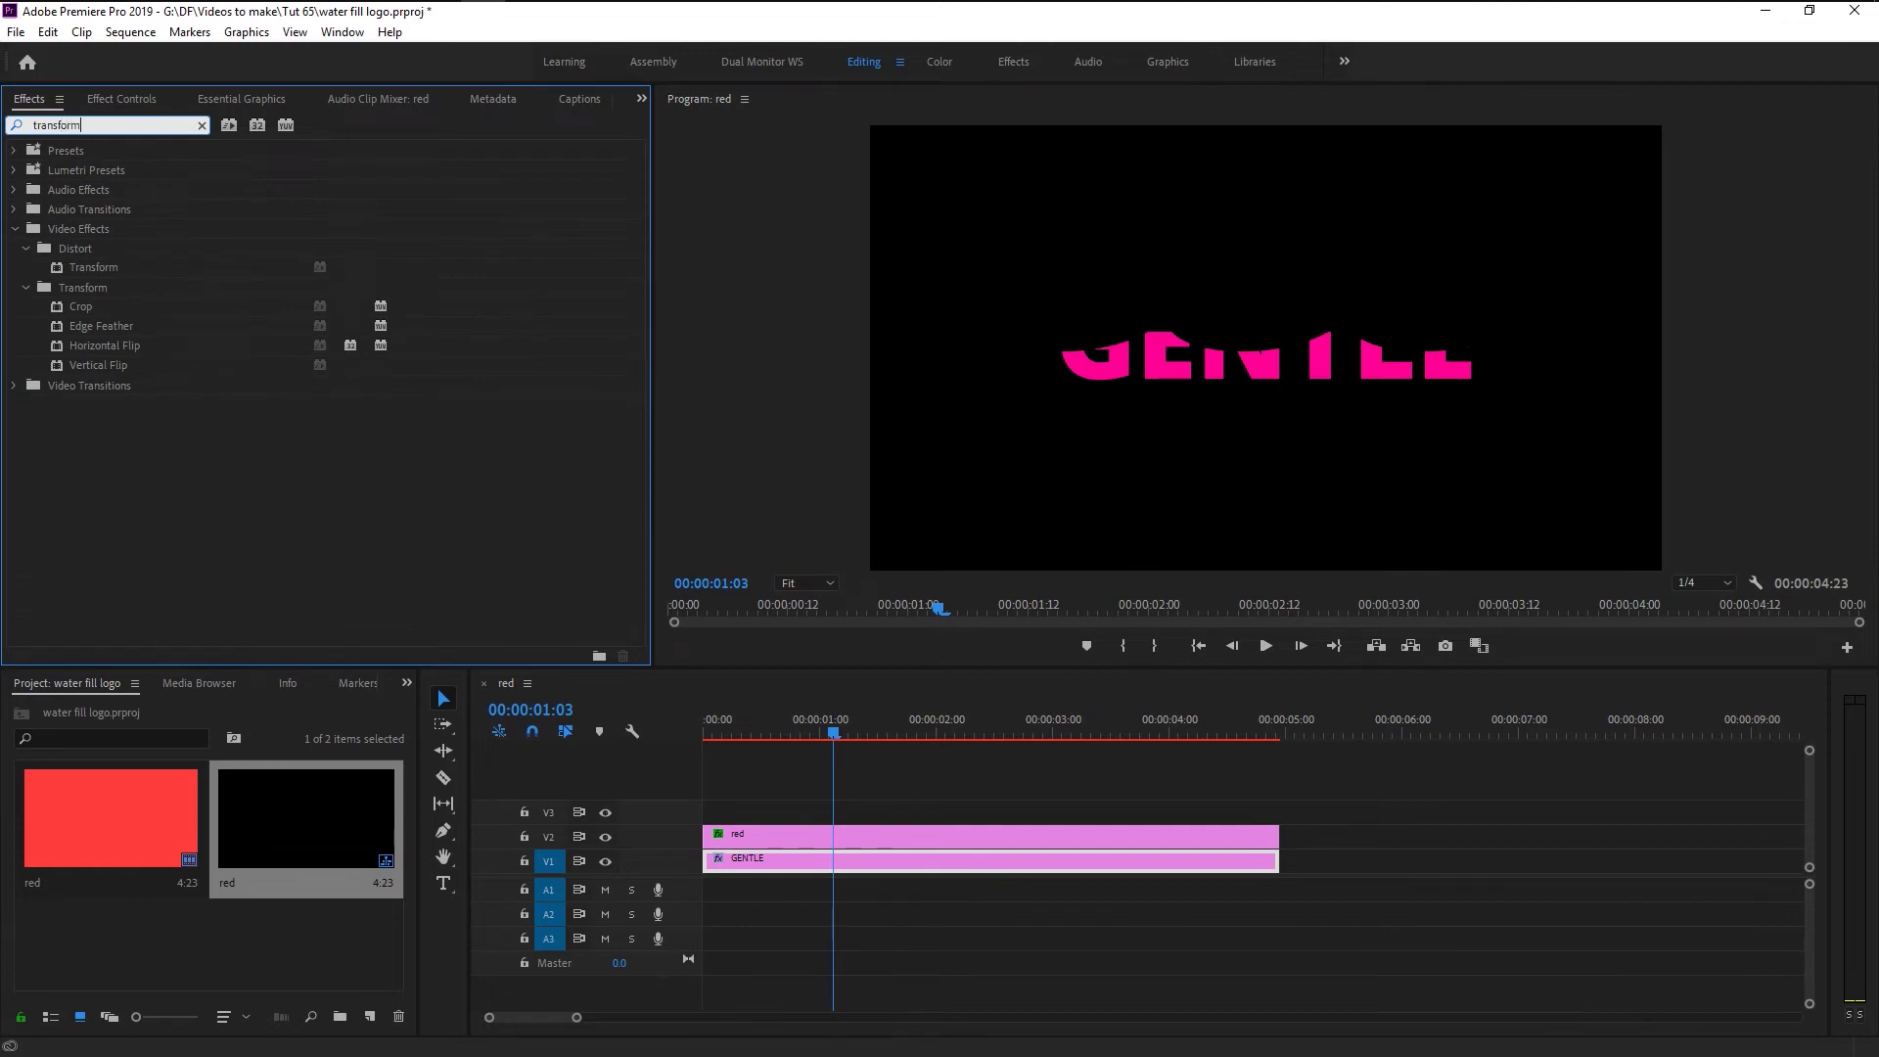
pyautogui.click(90, 268)
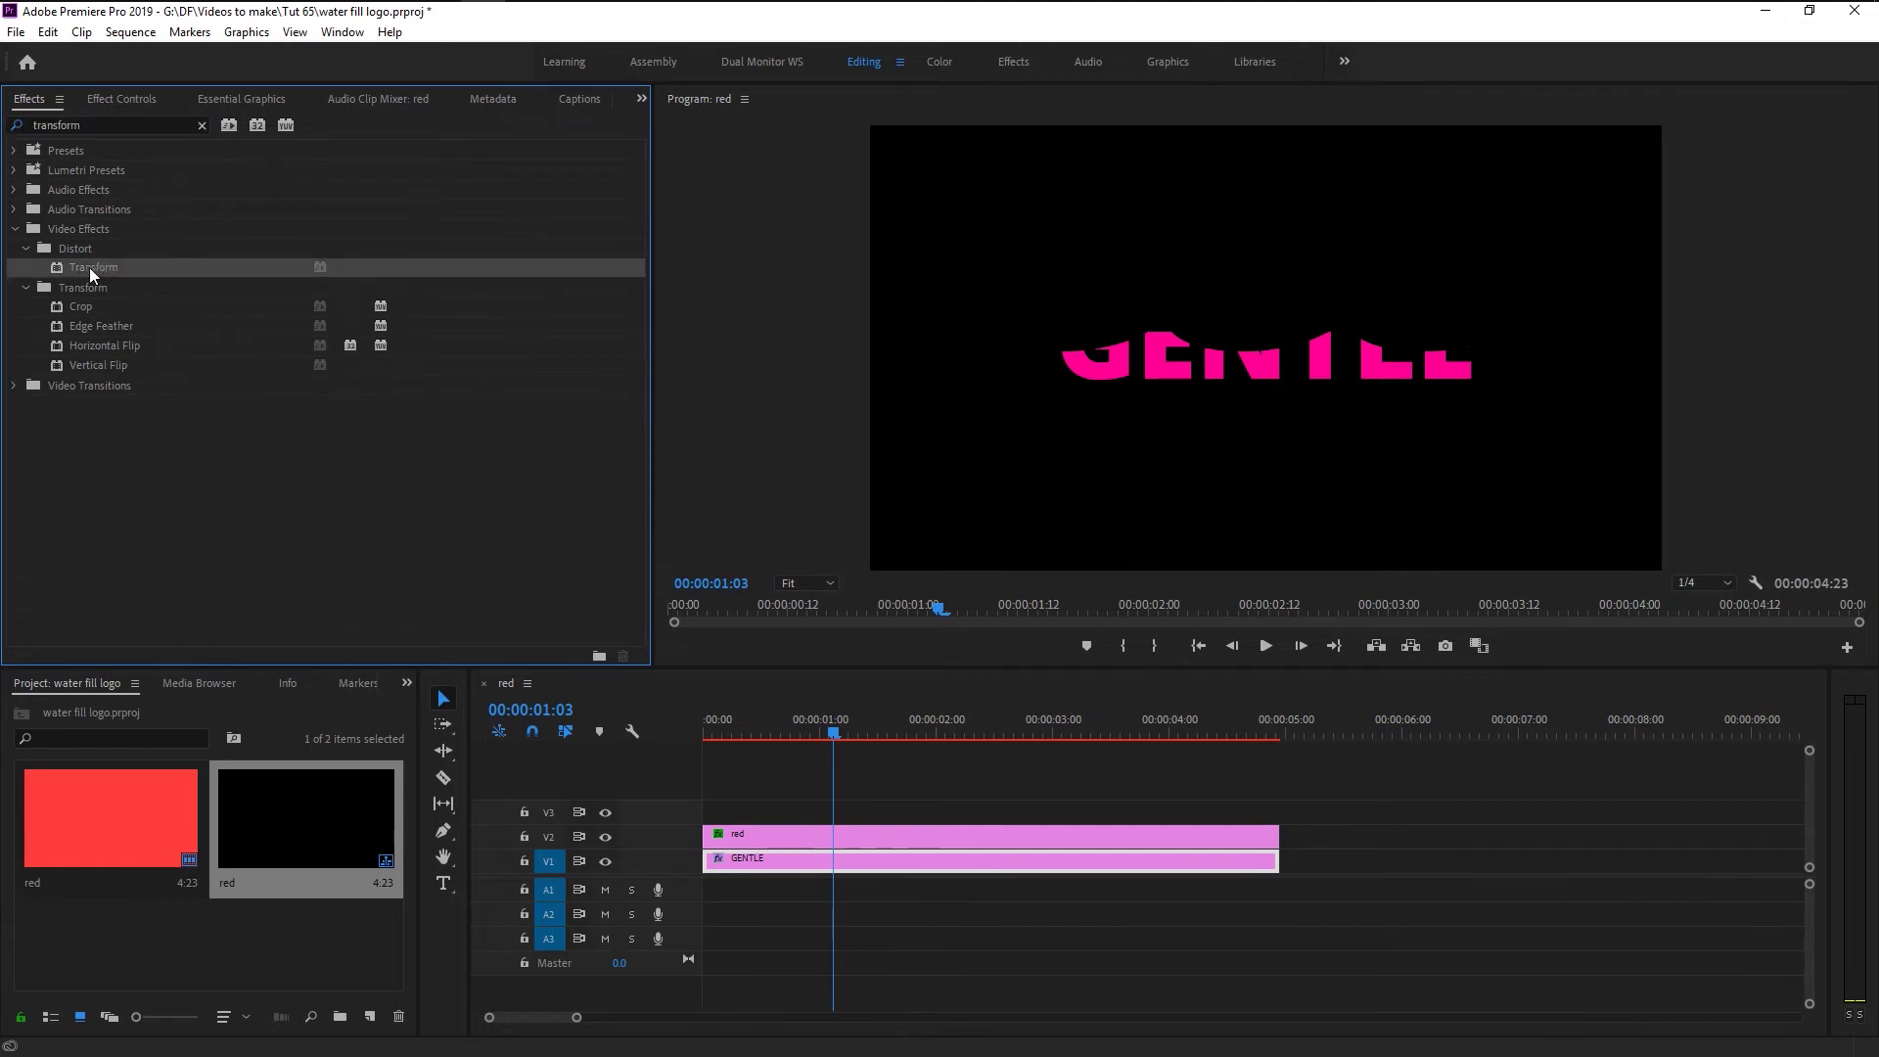
pyautogui.click(798, 833)
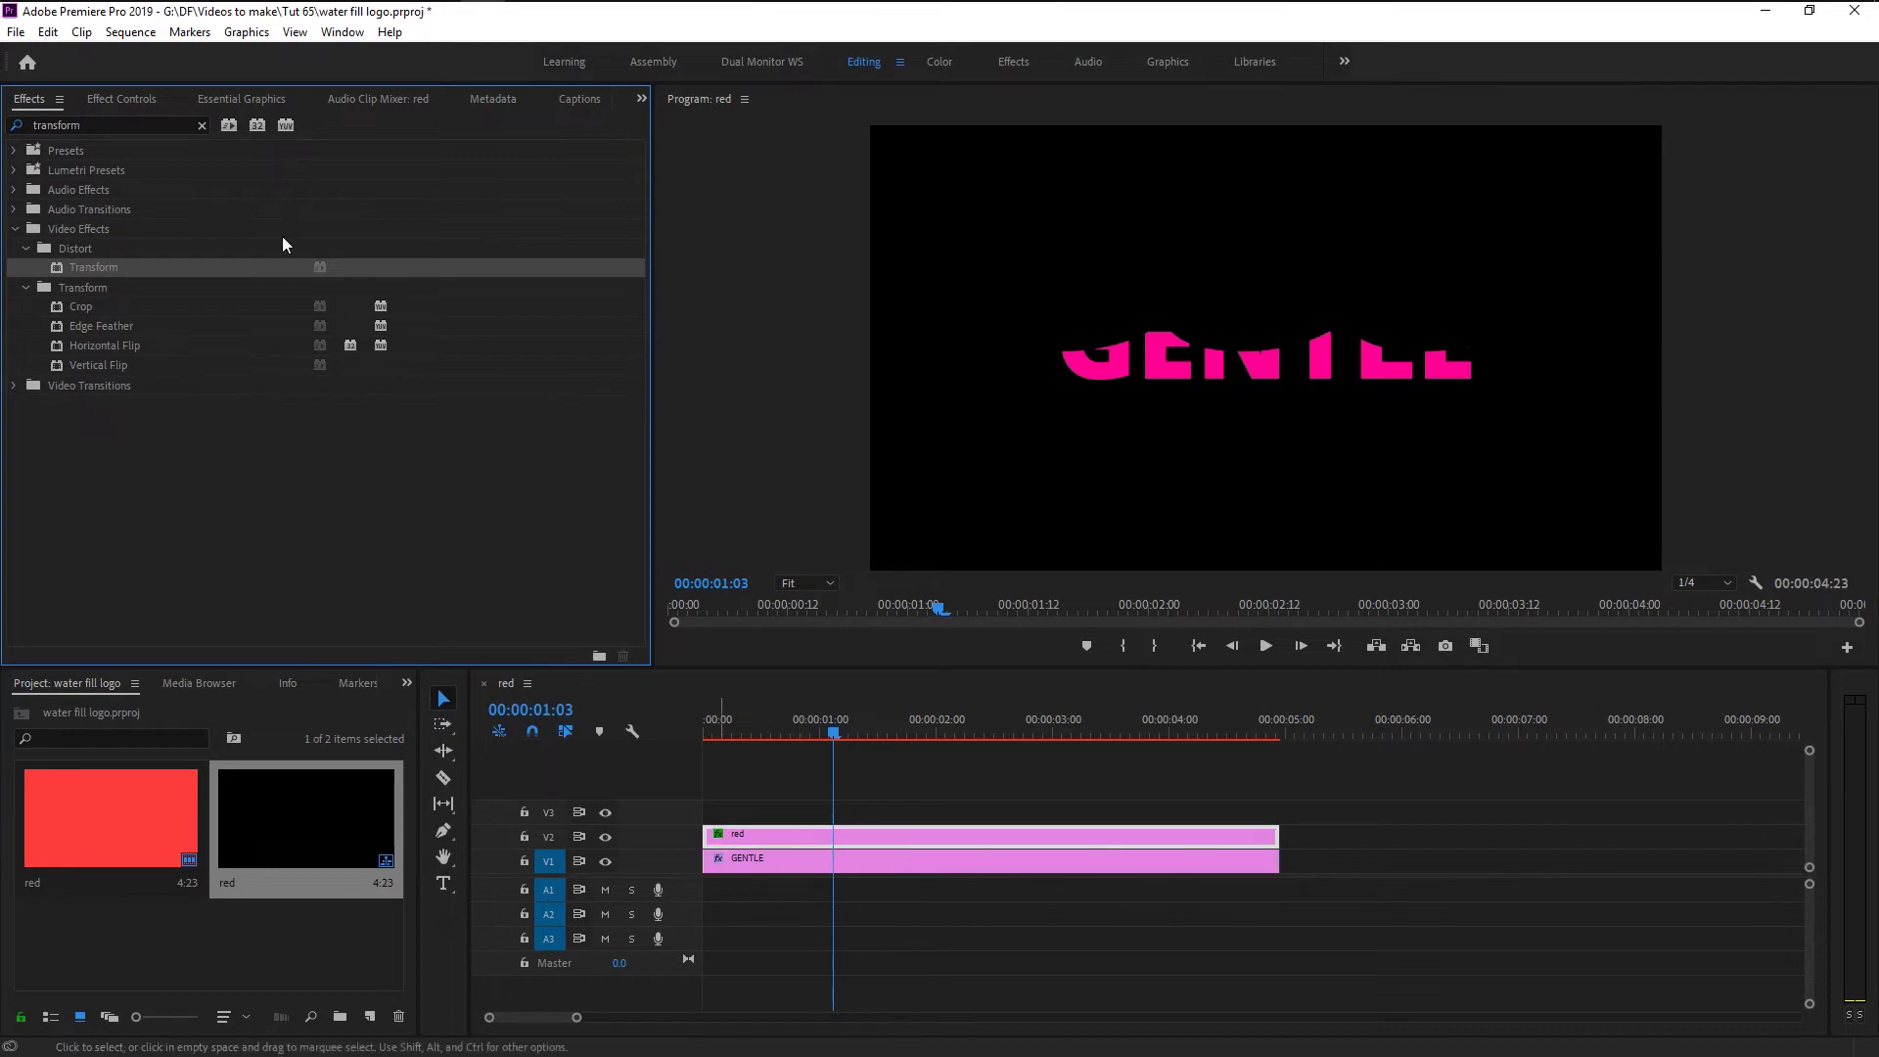
# - Set the Transform effect's rotation on the red clip to 8° to tilt the water surface
pyautogui.click(128, 90)
pyautogui.scroll(-8, 427, 372)
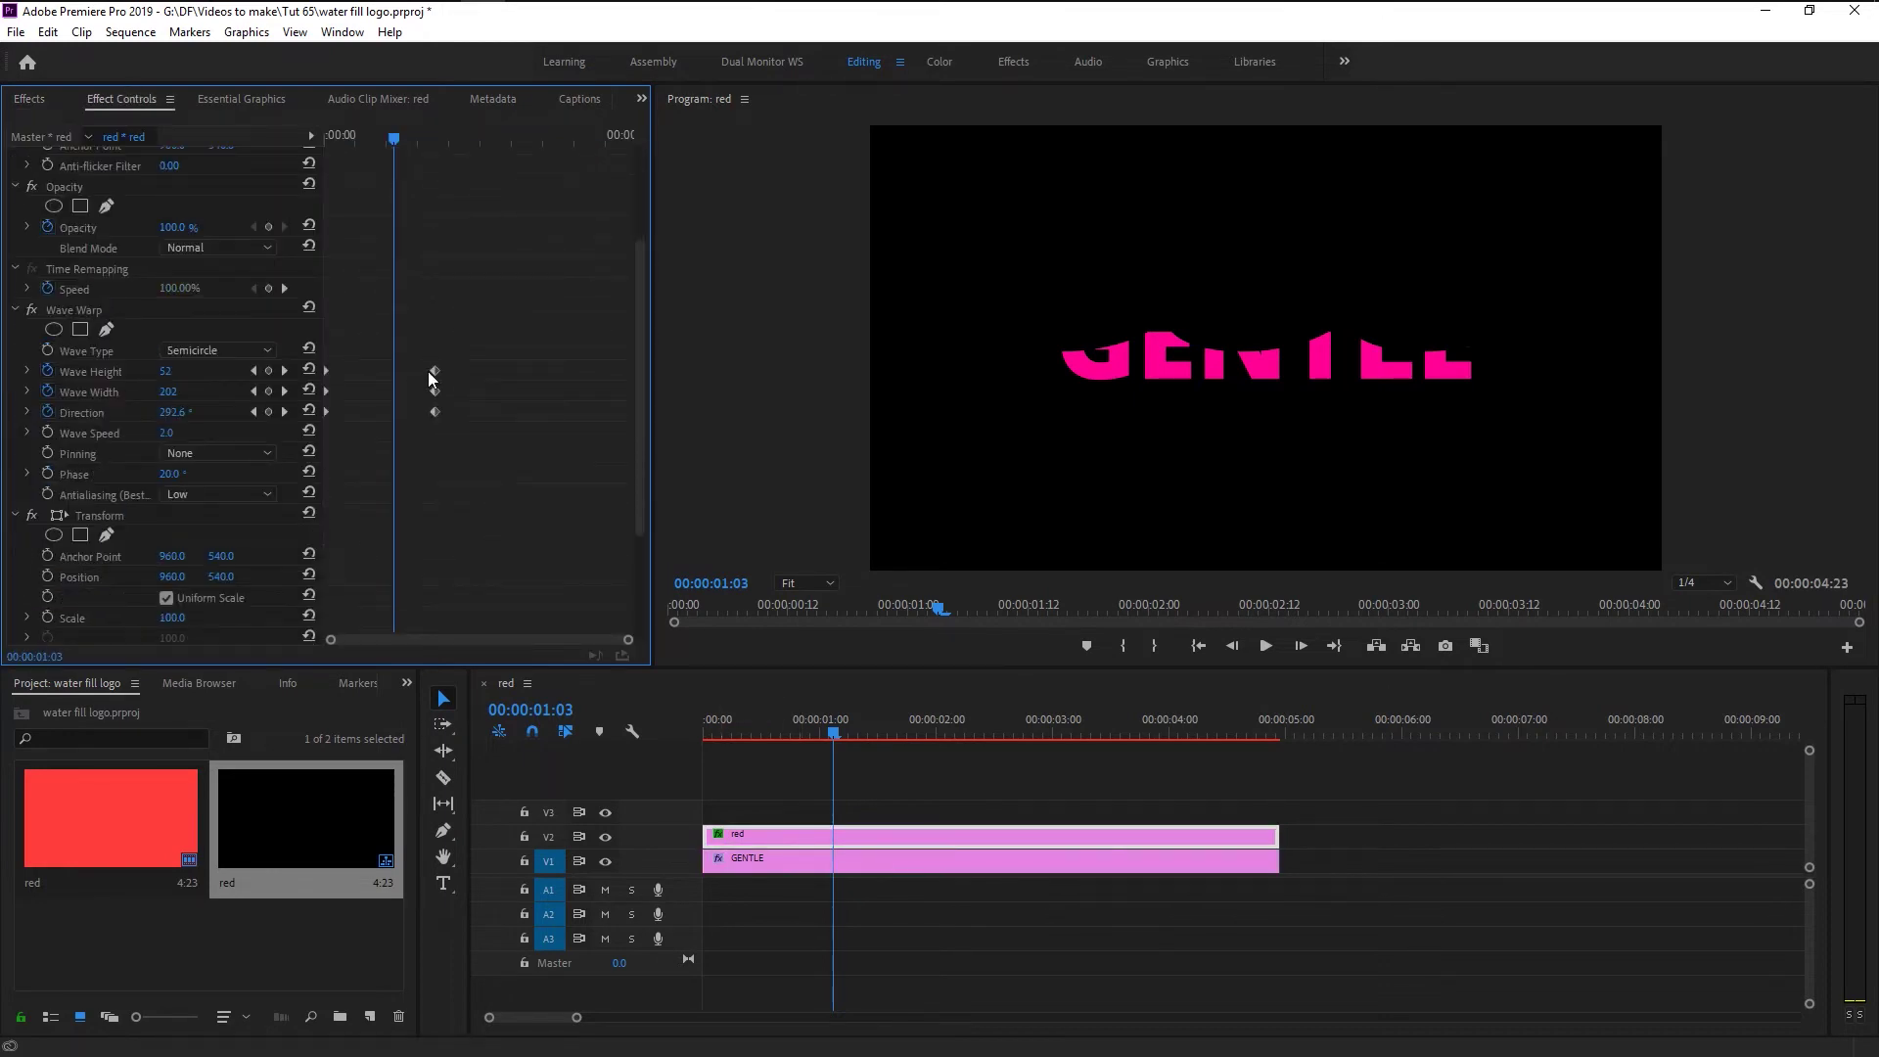
pyautogui.click(113, 348)
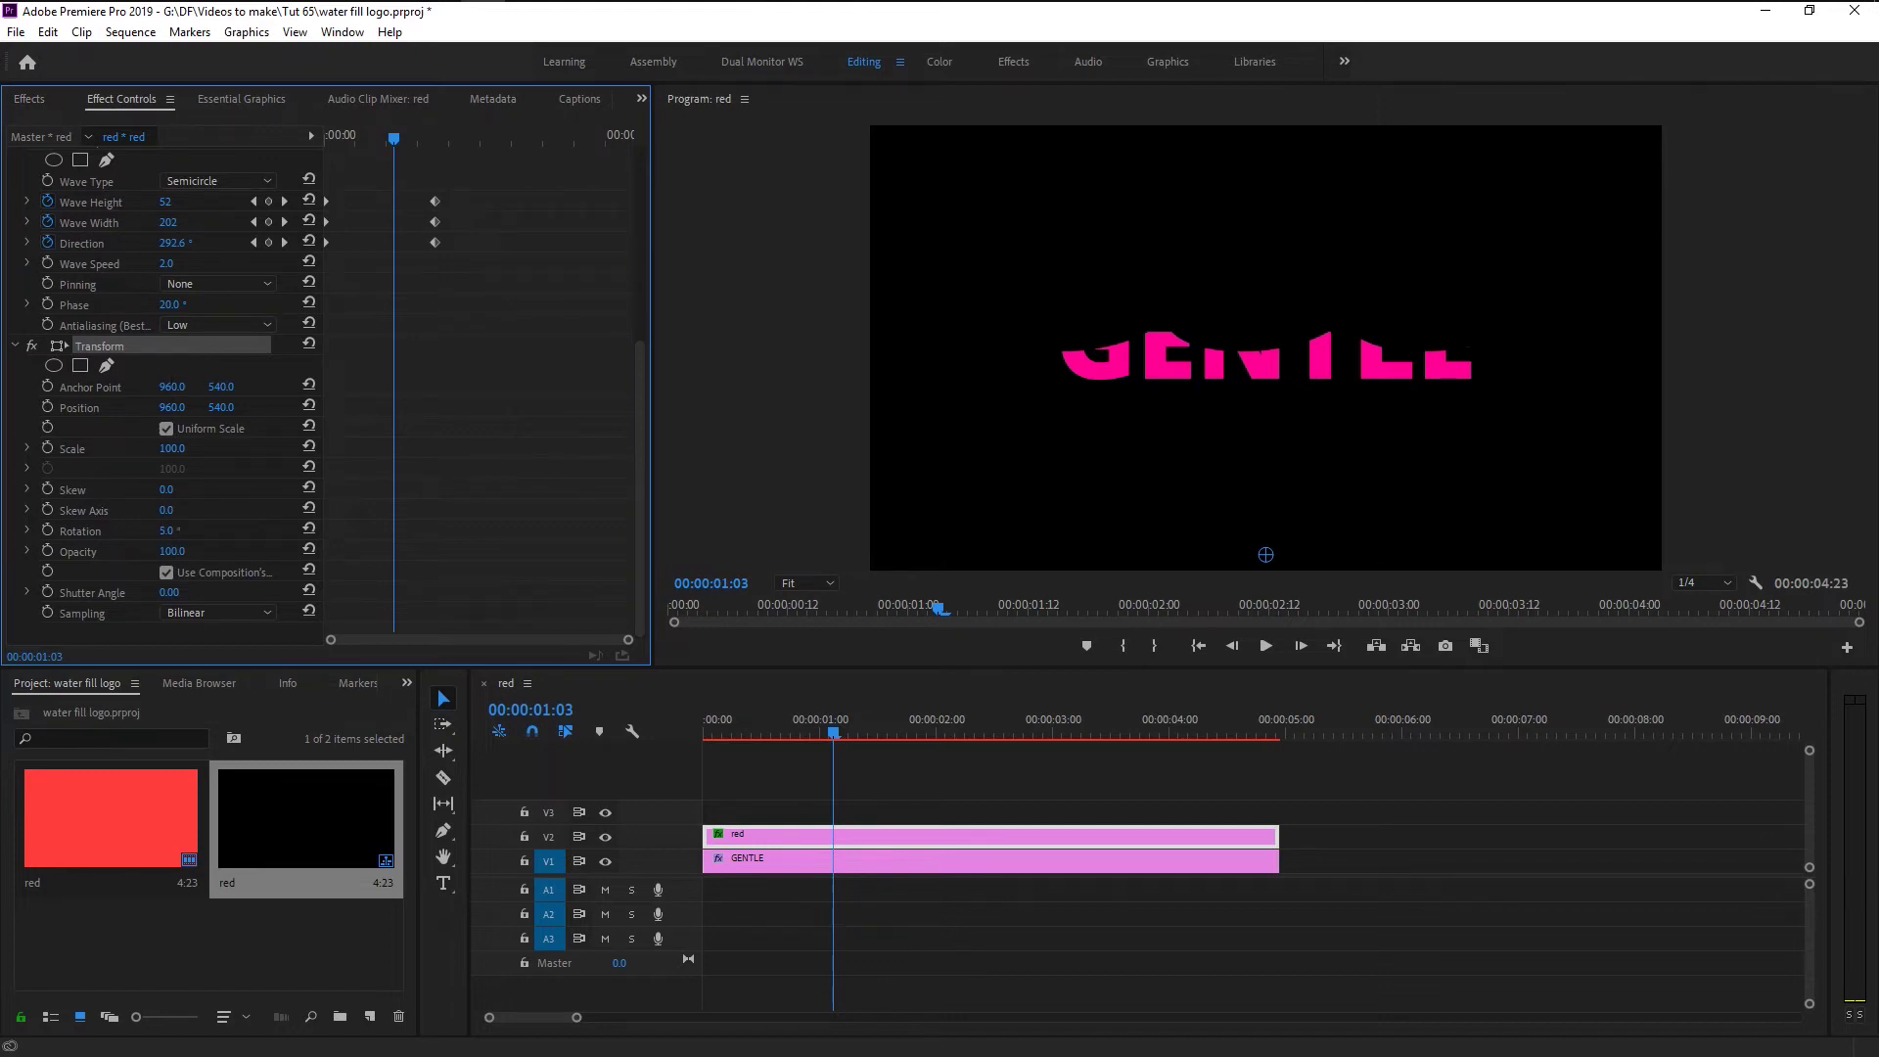
pyautogui.moveTo(167, 531); pyautogui.dragTo(179, 530)
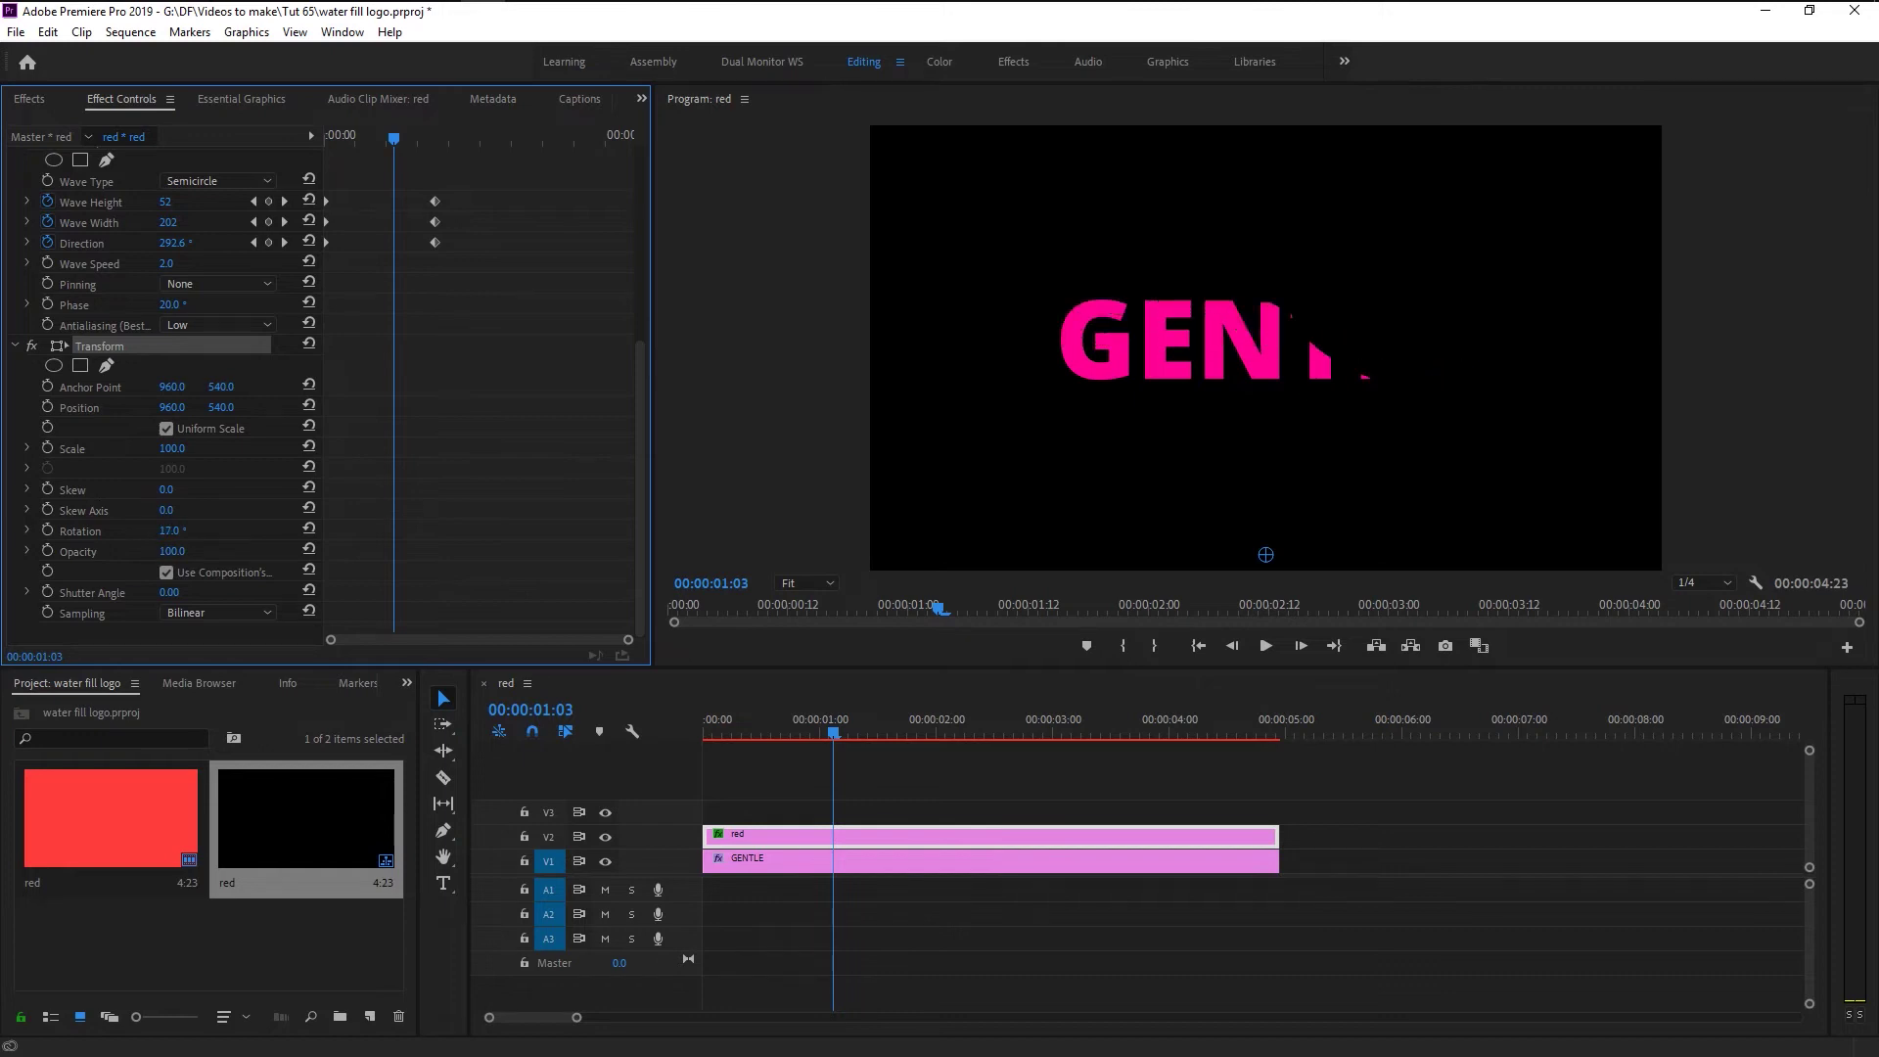
pyautogui.moveTo(170, 531); pyautogui.dragTo(163, 530)
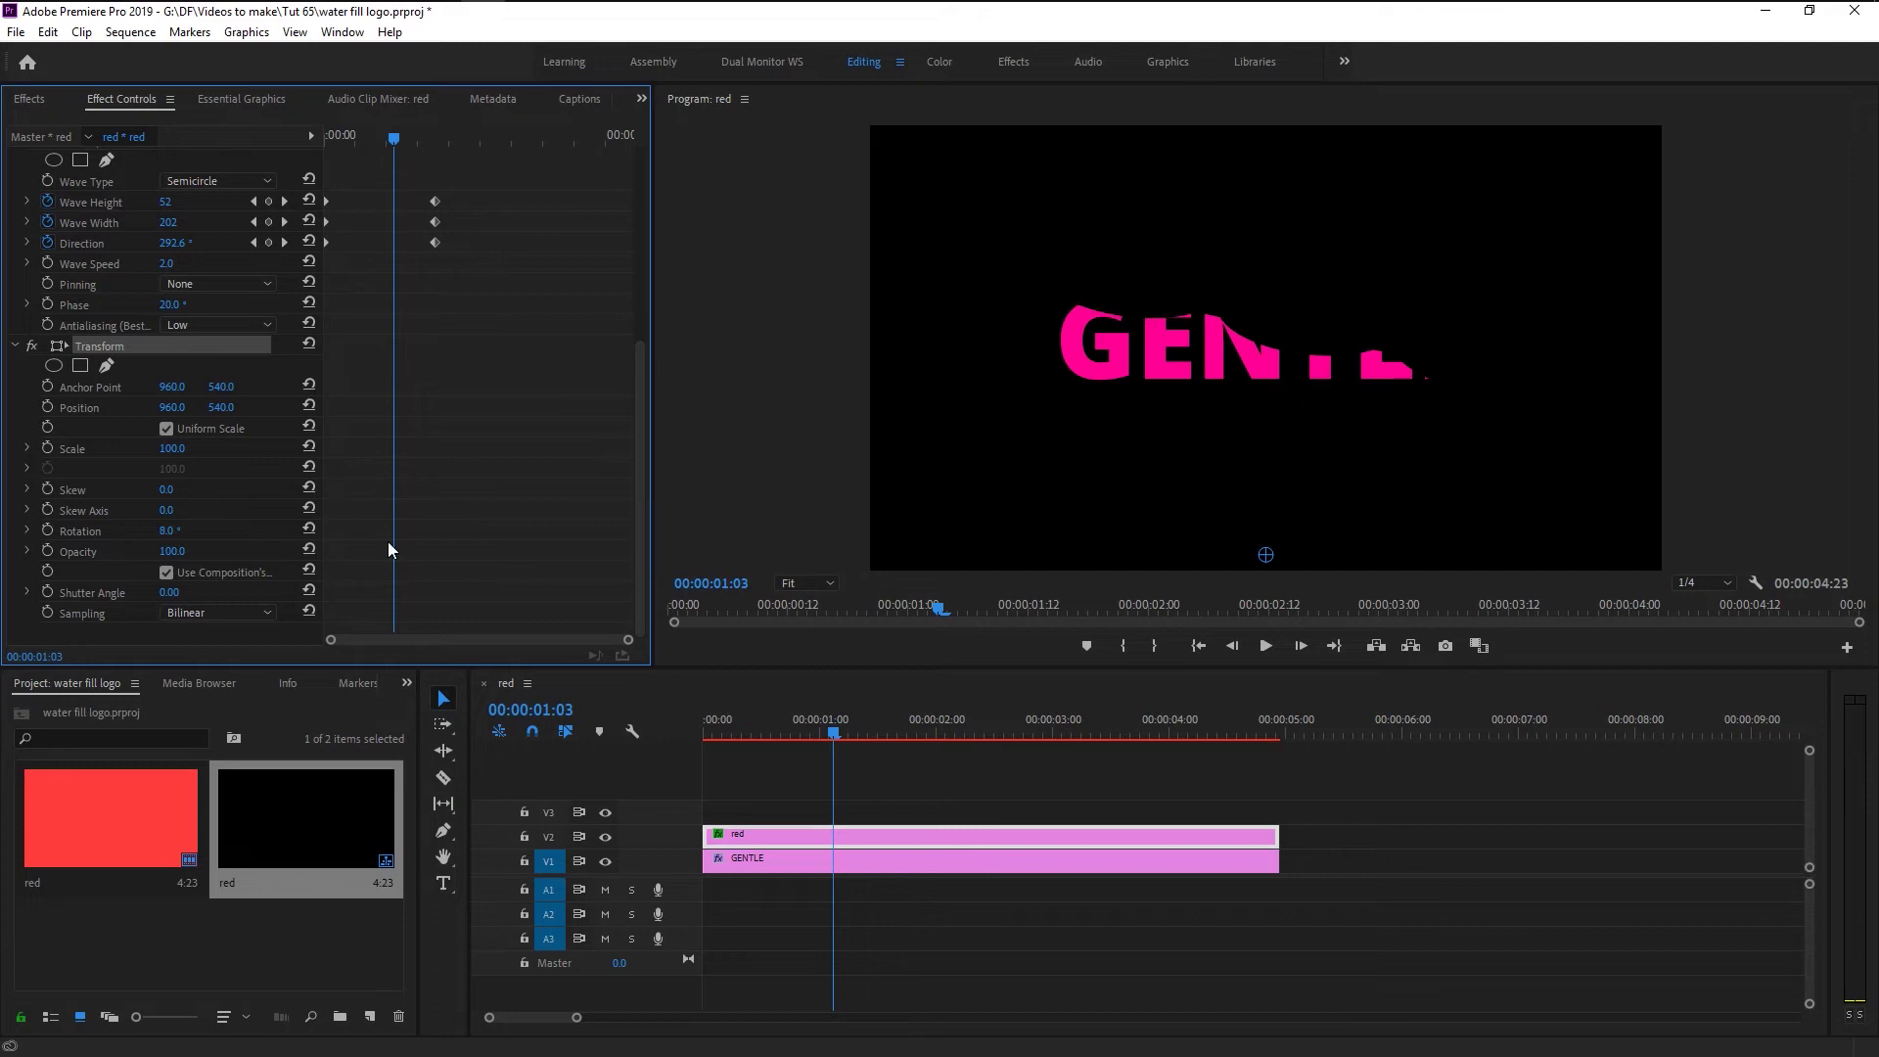
# - Play the sequence from the beginning to check the tilted water fill
pyautogui.moveTo(718, 721); pyautogui.dragTo(703, 722)
pyautogui.press('space')
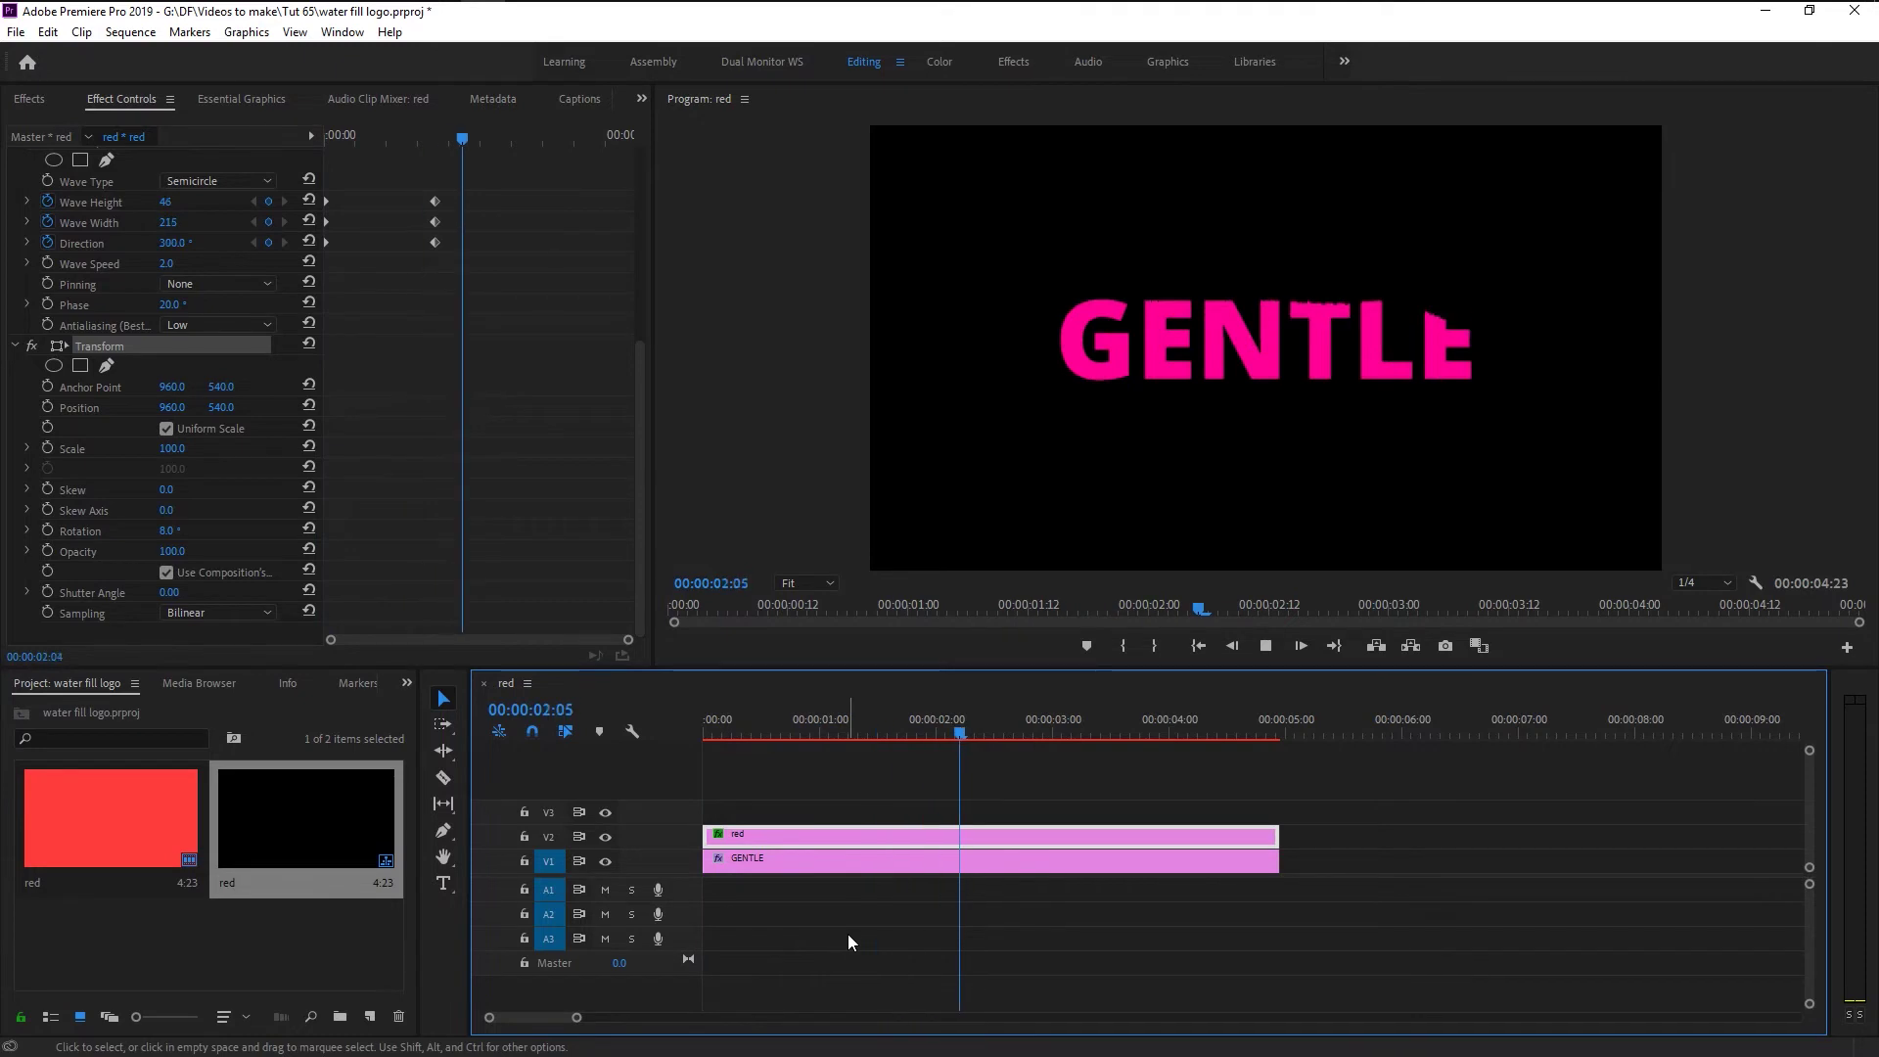
pyautogui.press('space')
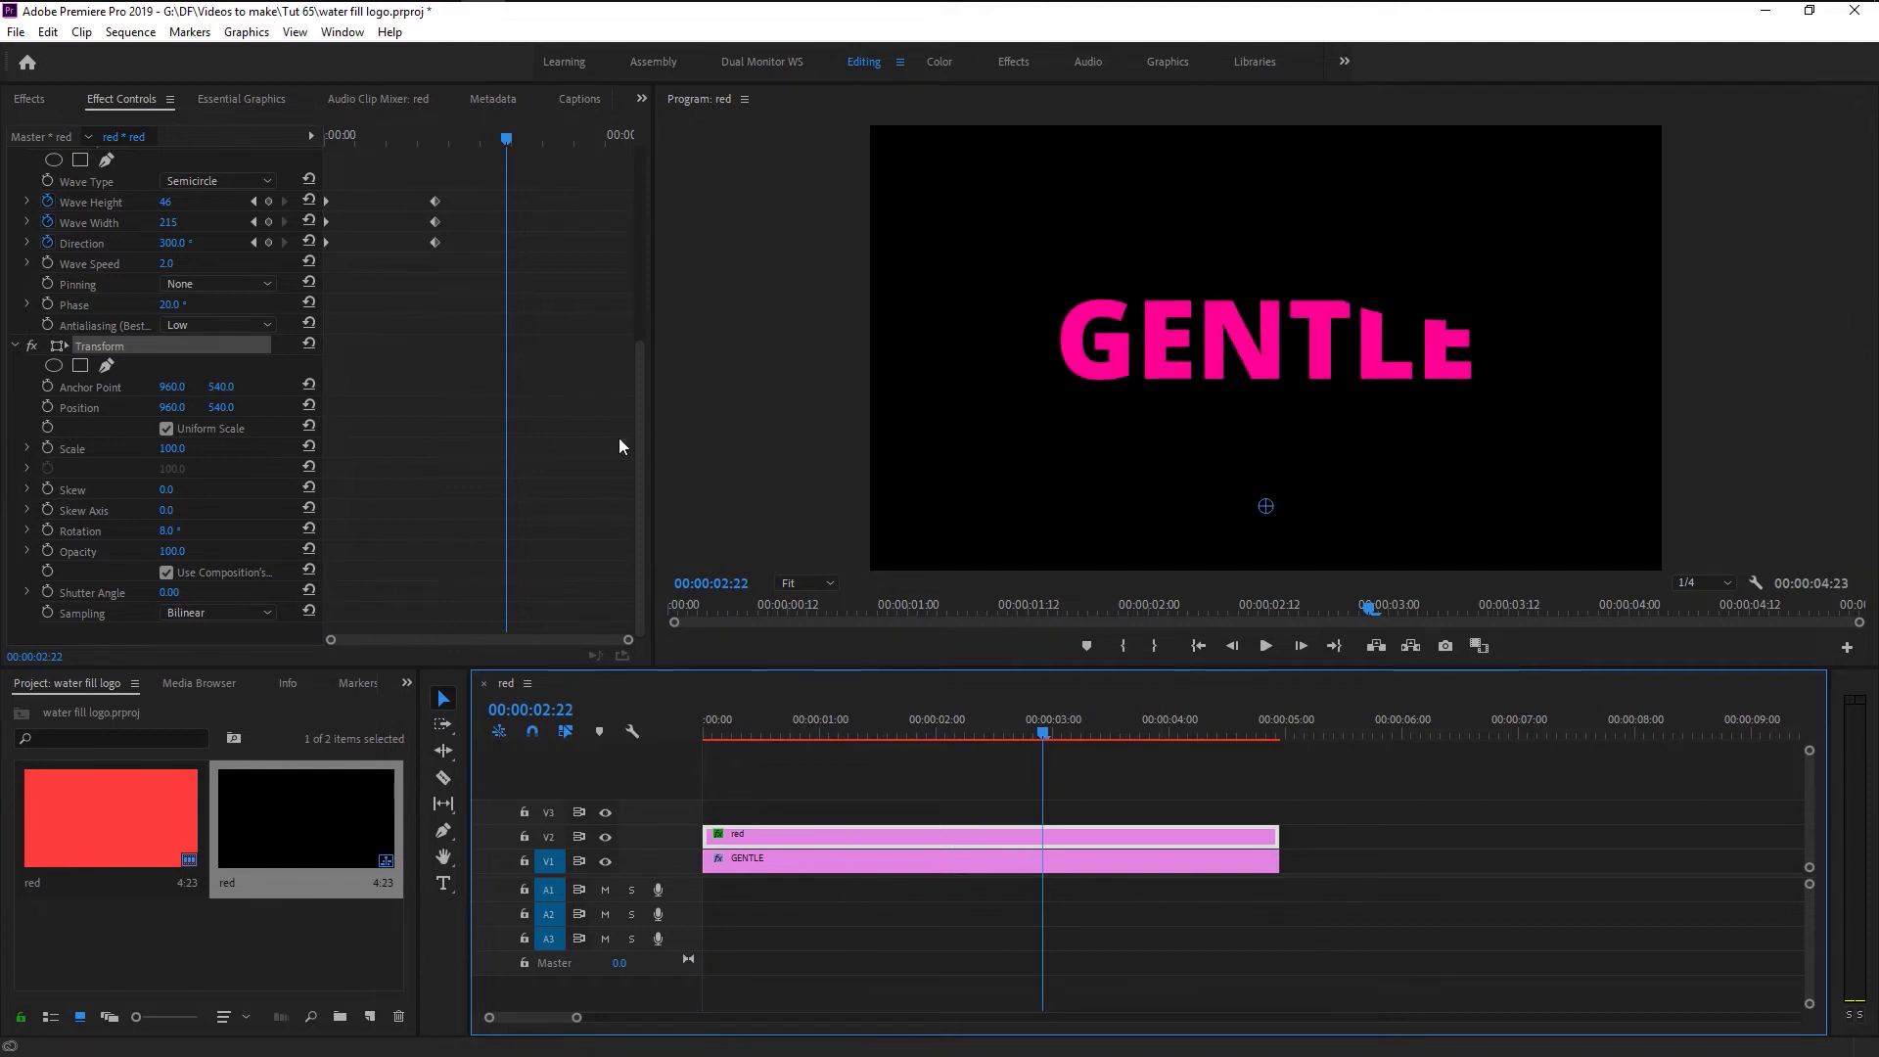
# - At the red clip's end position keyframe at 00:00:01:22, reduce the vertical position so the matte covers the whole GENTLE text
pyautogui.scroll(8, 489, 423)
pyautogui.click(448, 200)
pyautogui.click(450, 129)
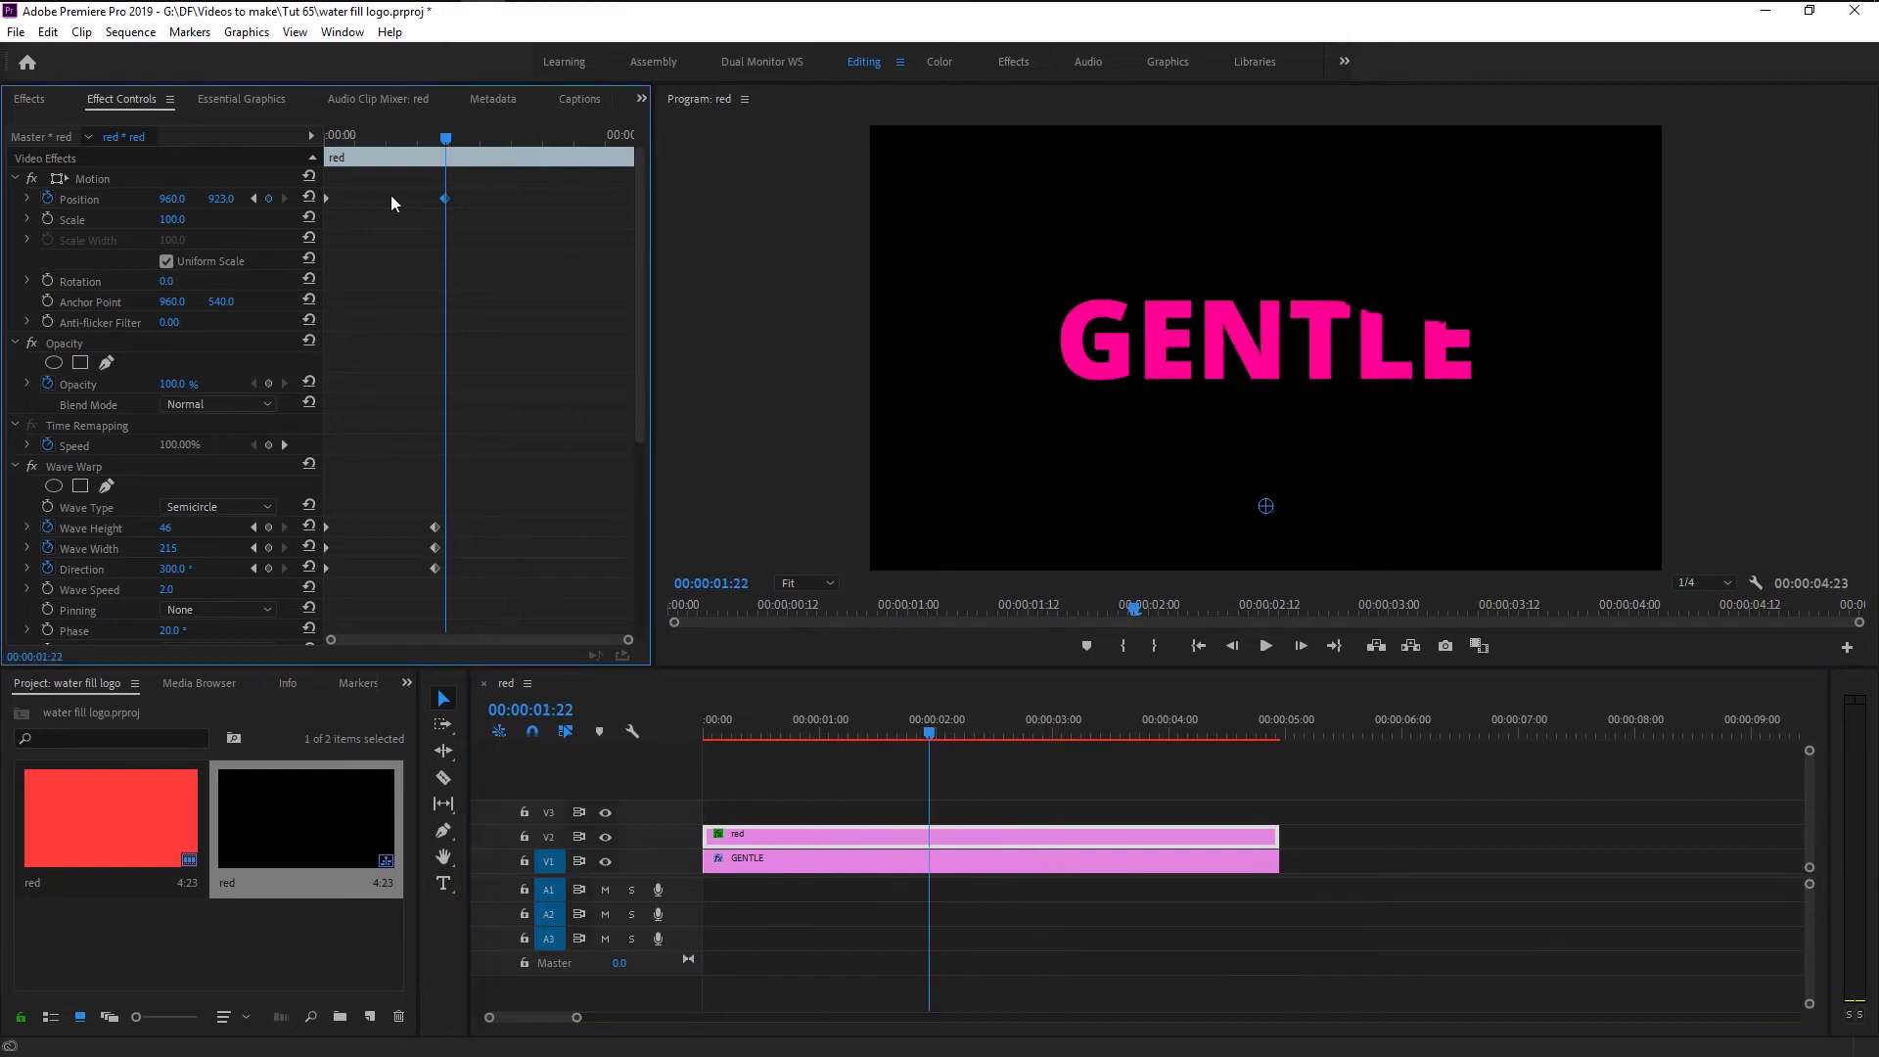
pyautogui.moveTo(223, 204)
pyautogui.mouseDown()
pyautogui.moveTo(290, 225)
pyautogui.moveTo(203, 199)
pyautogui.mouseUp()
# - Duplicate the GENTLE and red clips onto V3 and V4, and delay both copies by five frames
pyautogui.moveTo(762, 804)
pyautogui.mouseDown()
pyautogui.moveTo(860, 887)
pyautogui.moveTo(789, 847)
pyautogui.moveTo(789, 800)
pyautogui.mouseUp()
pyautogui.click(766, 795)
pyautogui.click(751, 729)
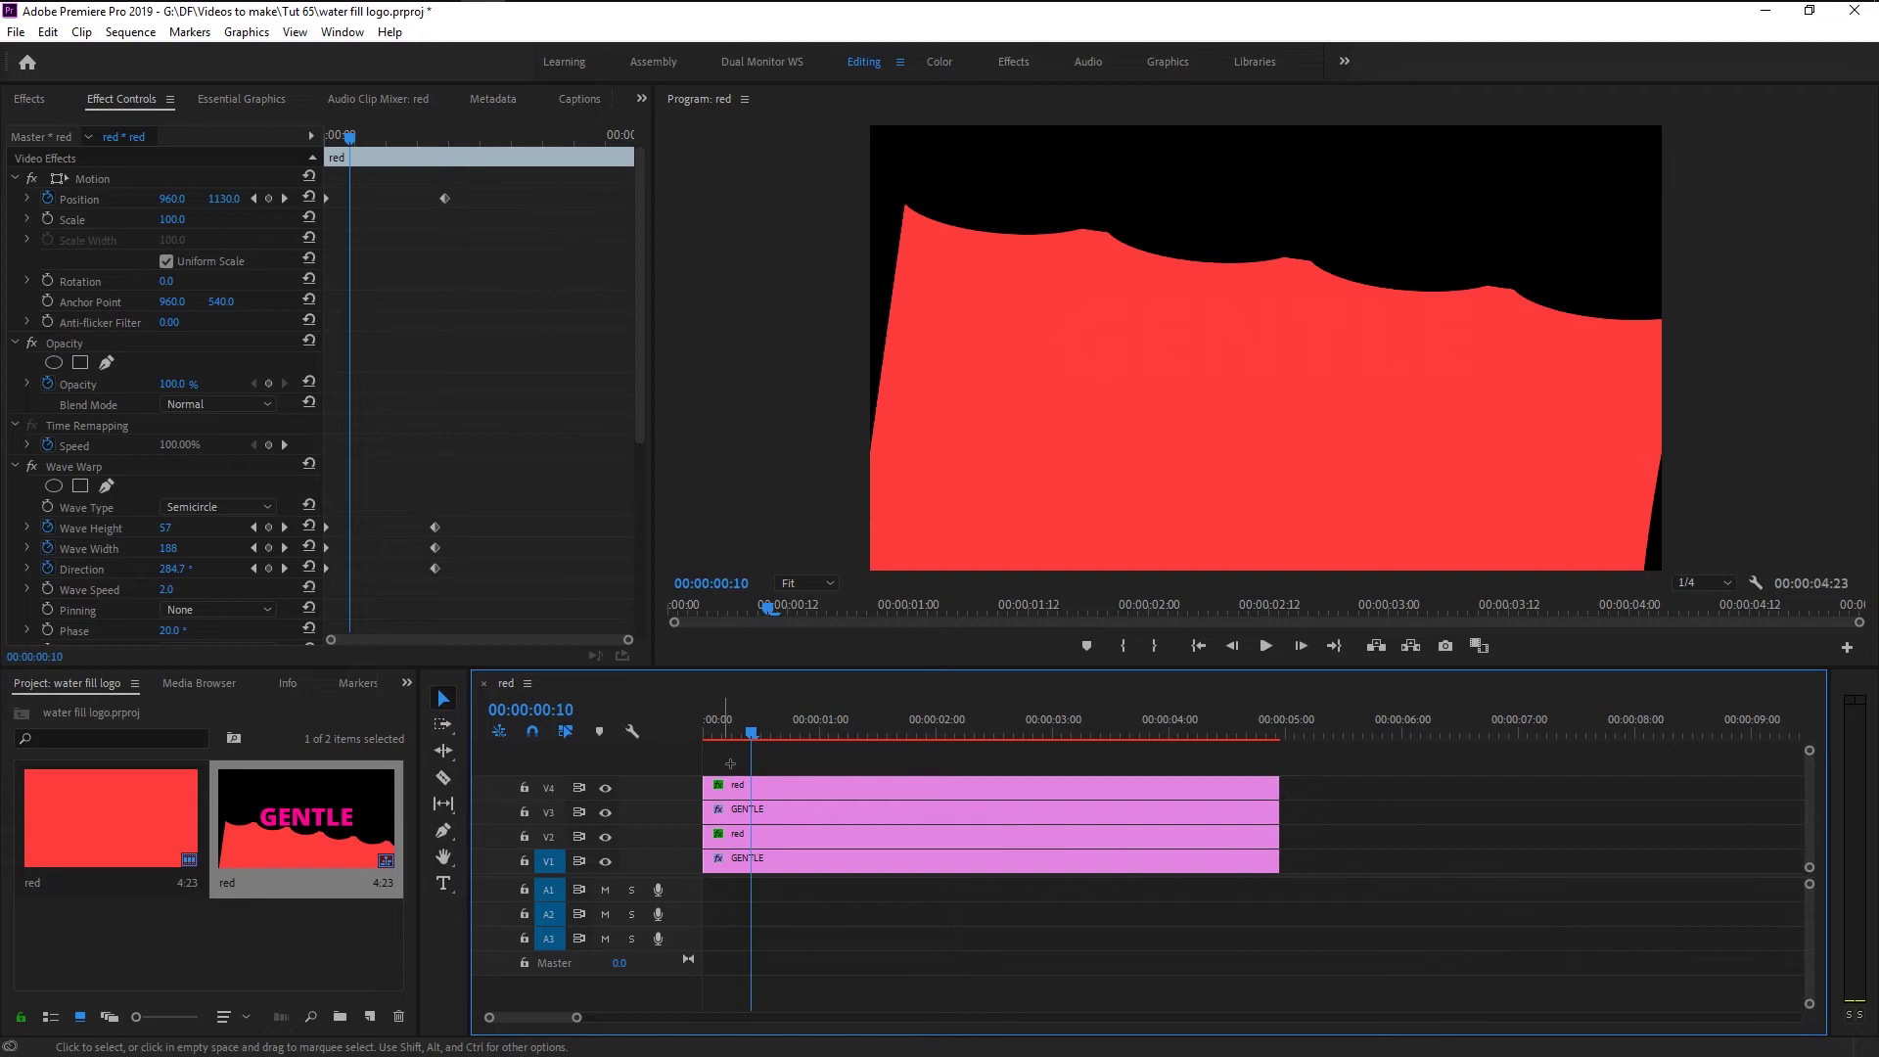
pyautogui.moveTo(730, 764); pyautogui.dragTo(780, 806)
pyautogui.click(783, 792)
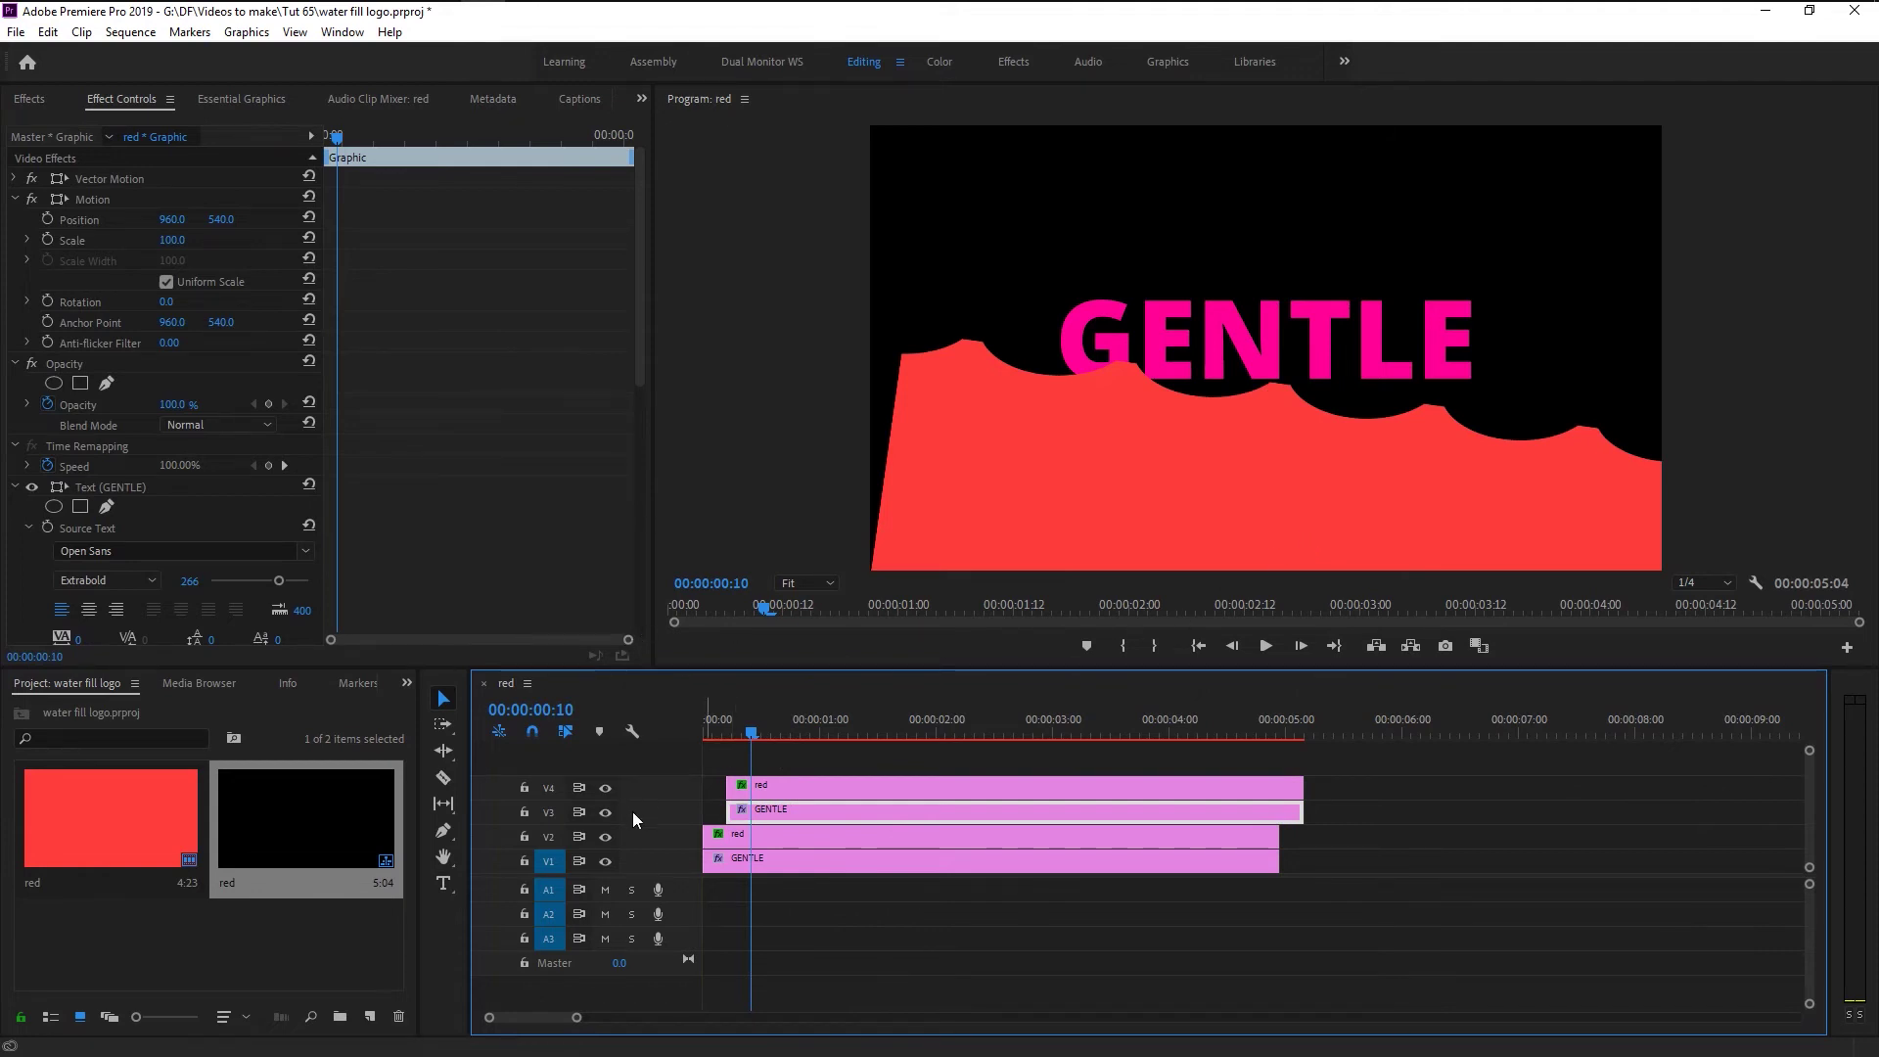
# - Set the Track Matte Key matte of the GENTLE copy on V3 to Video 4
pyautogui.scroll(-5, 472, 462)
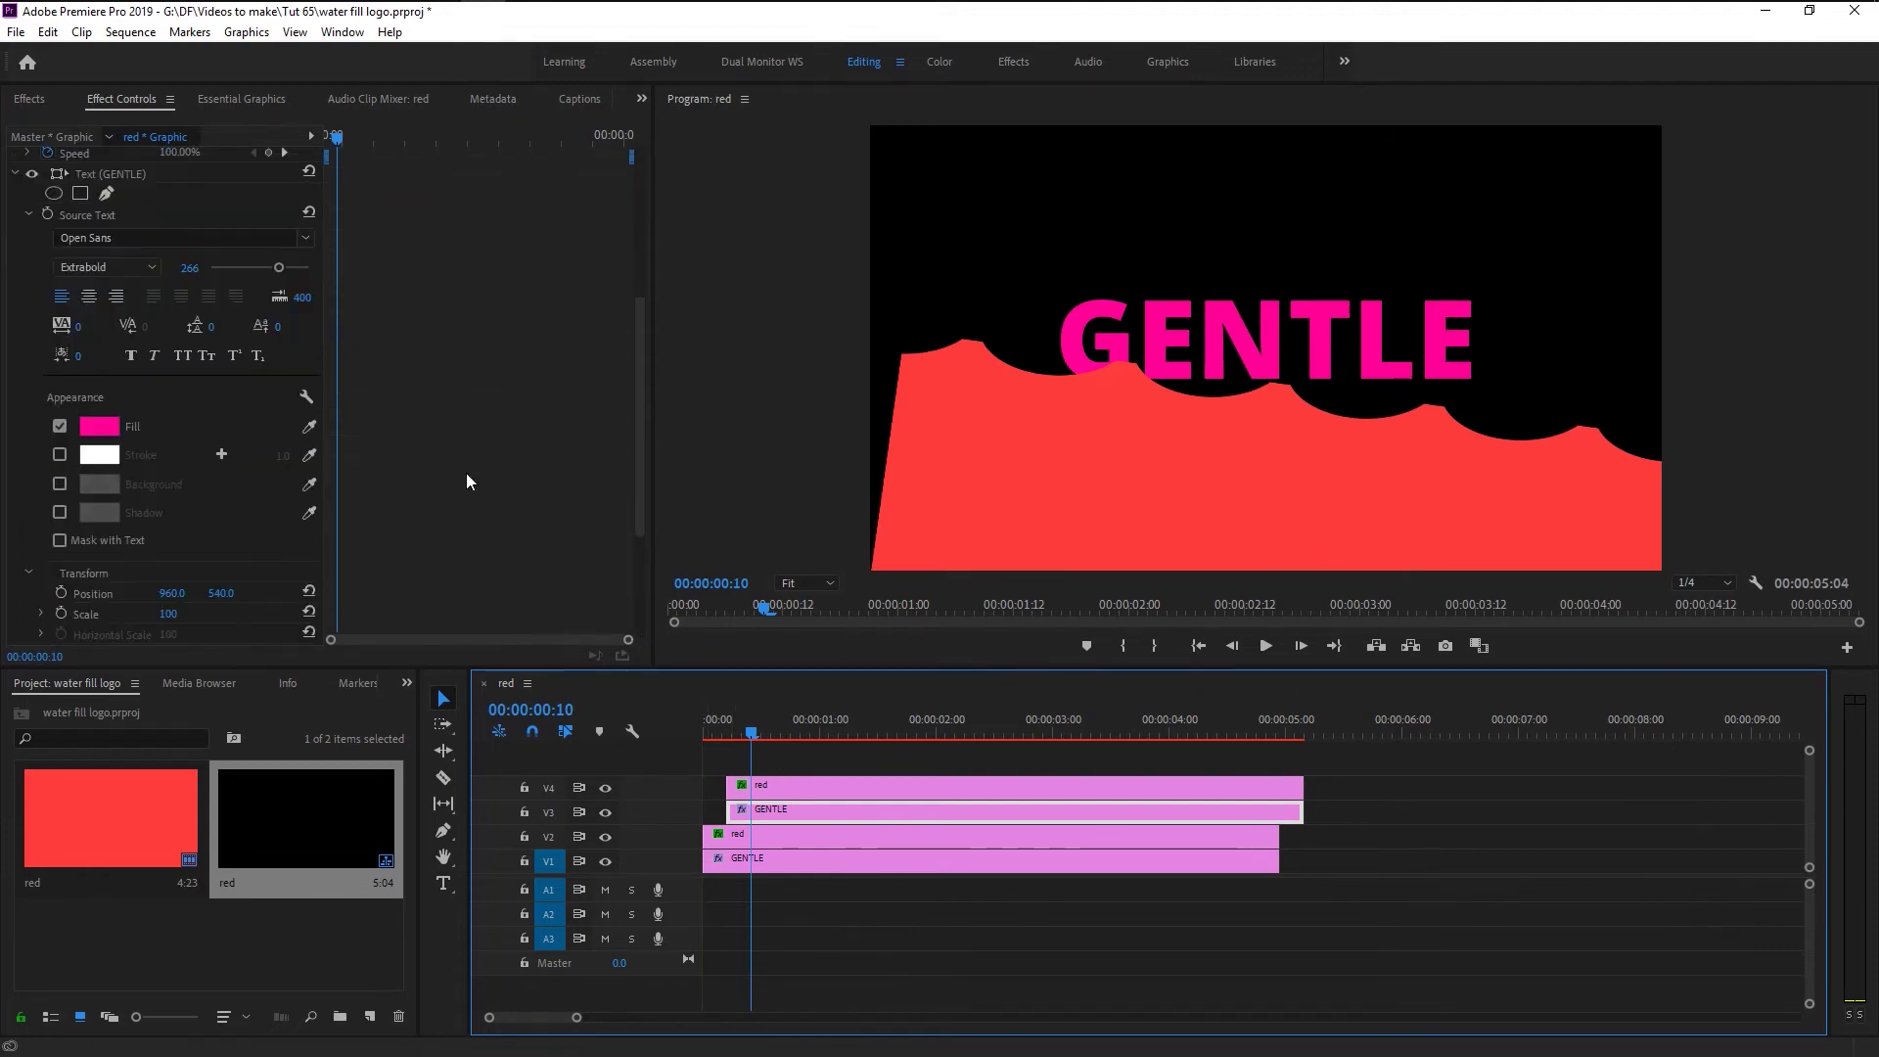
pyautogui.scroll(-3, 466, 479)
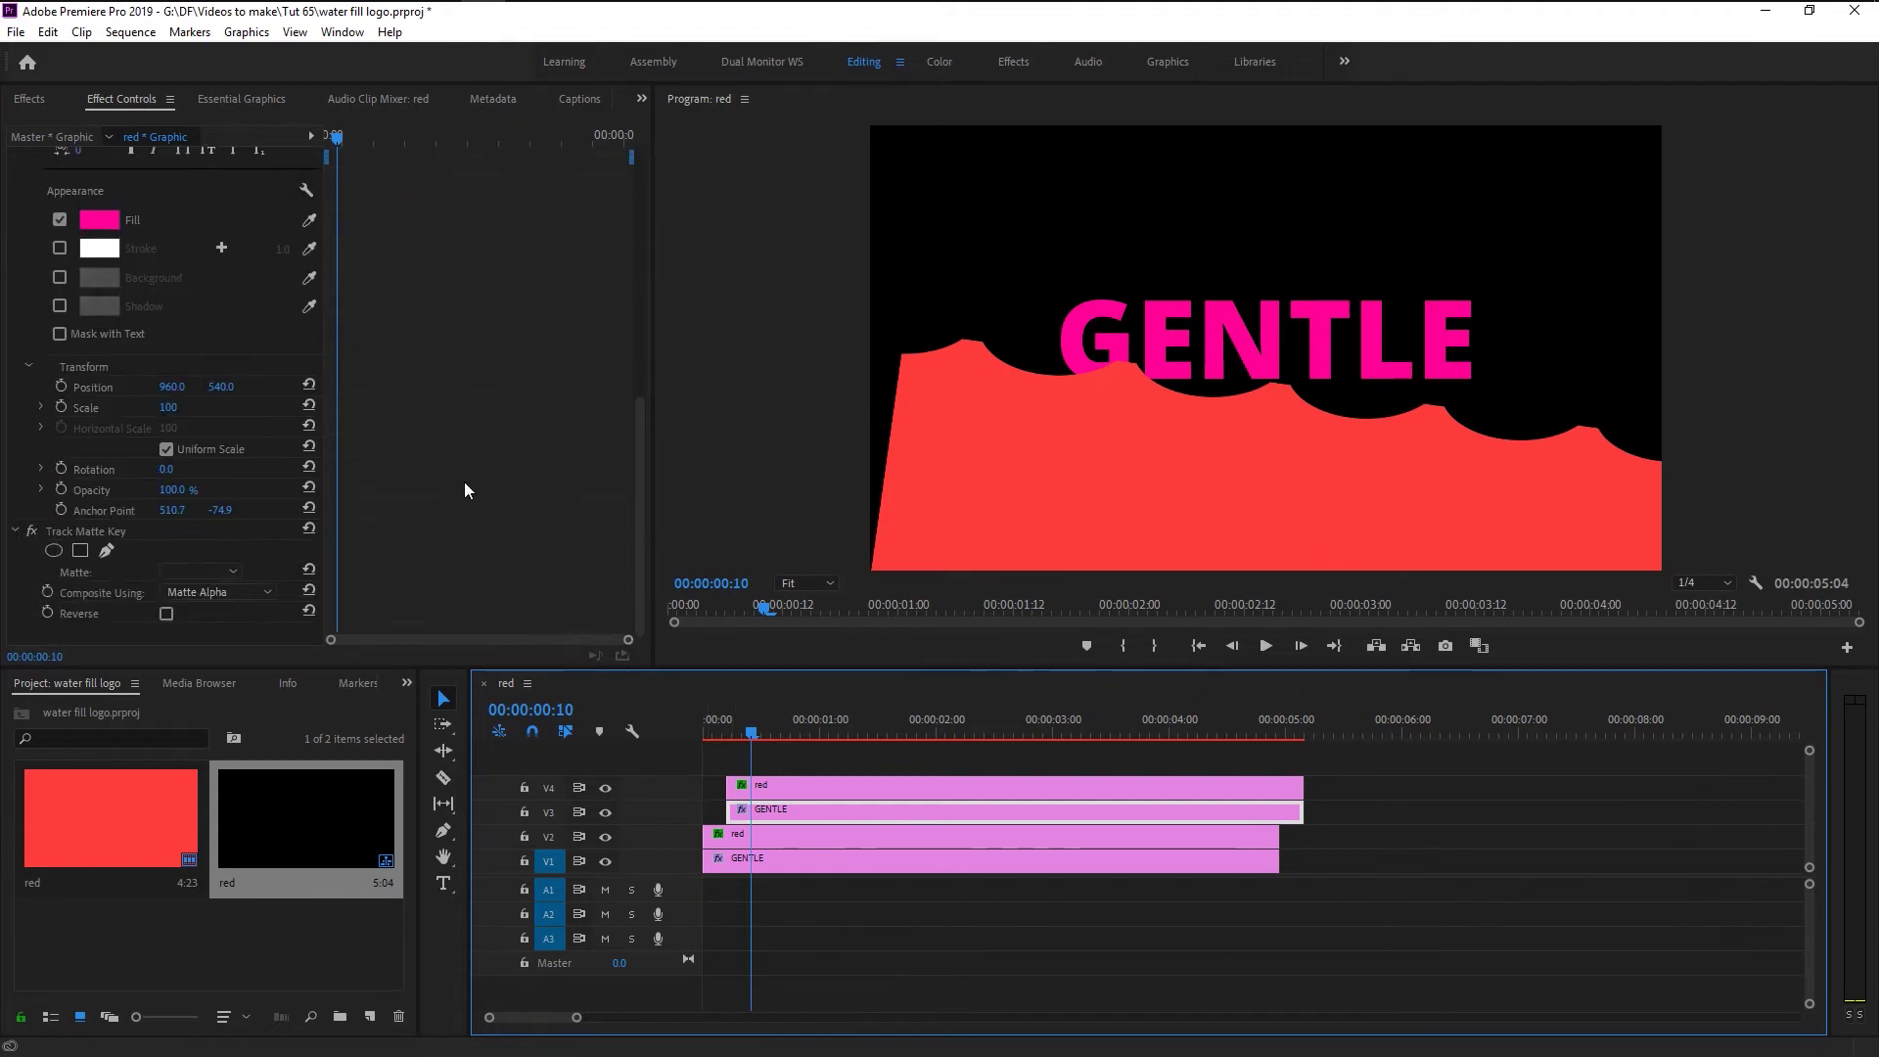
pyautogui.click(215, 575)
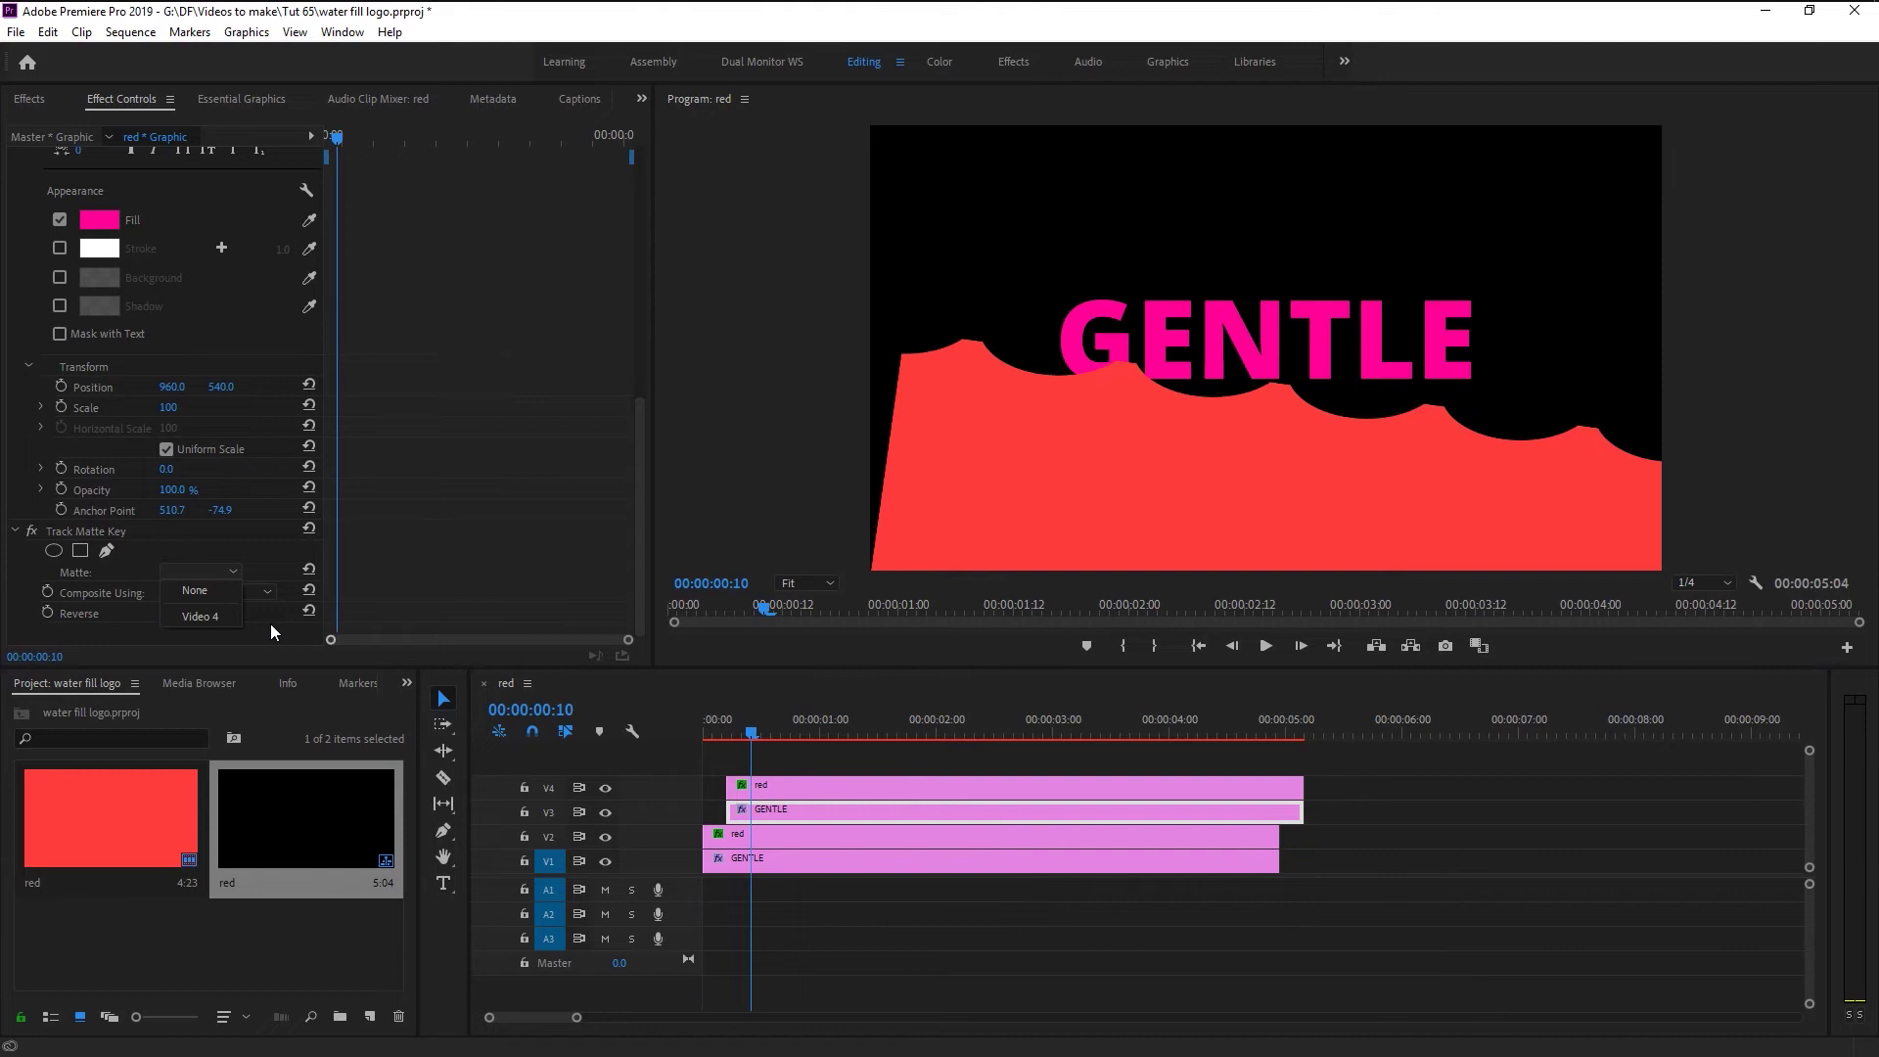
pyautogui.click(208, 614)
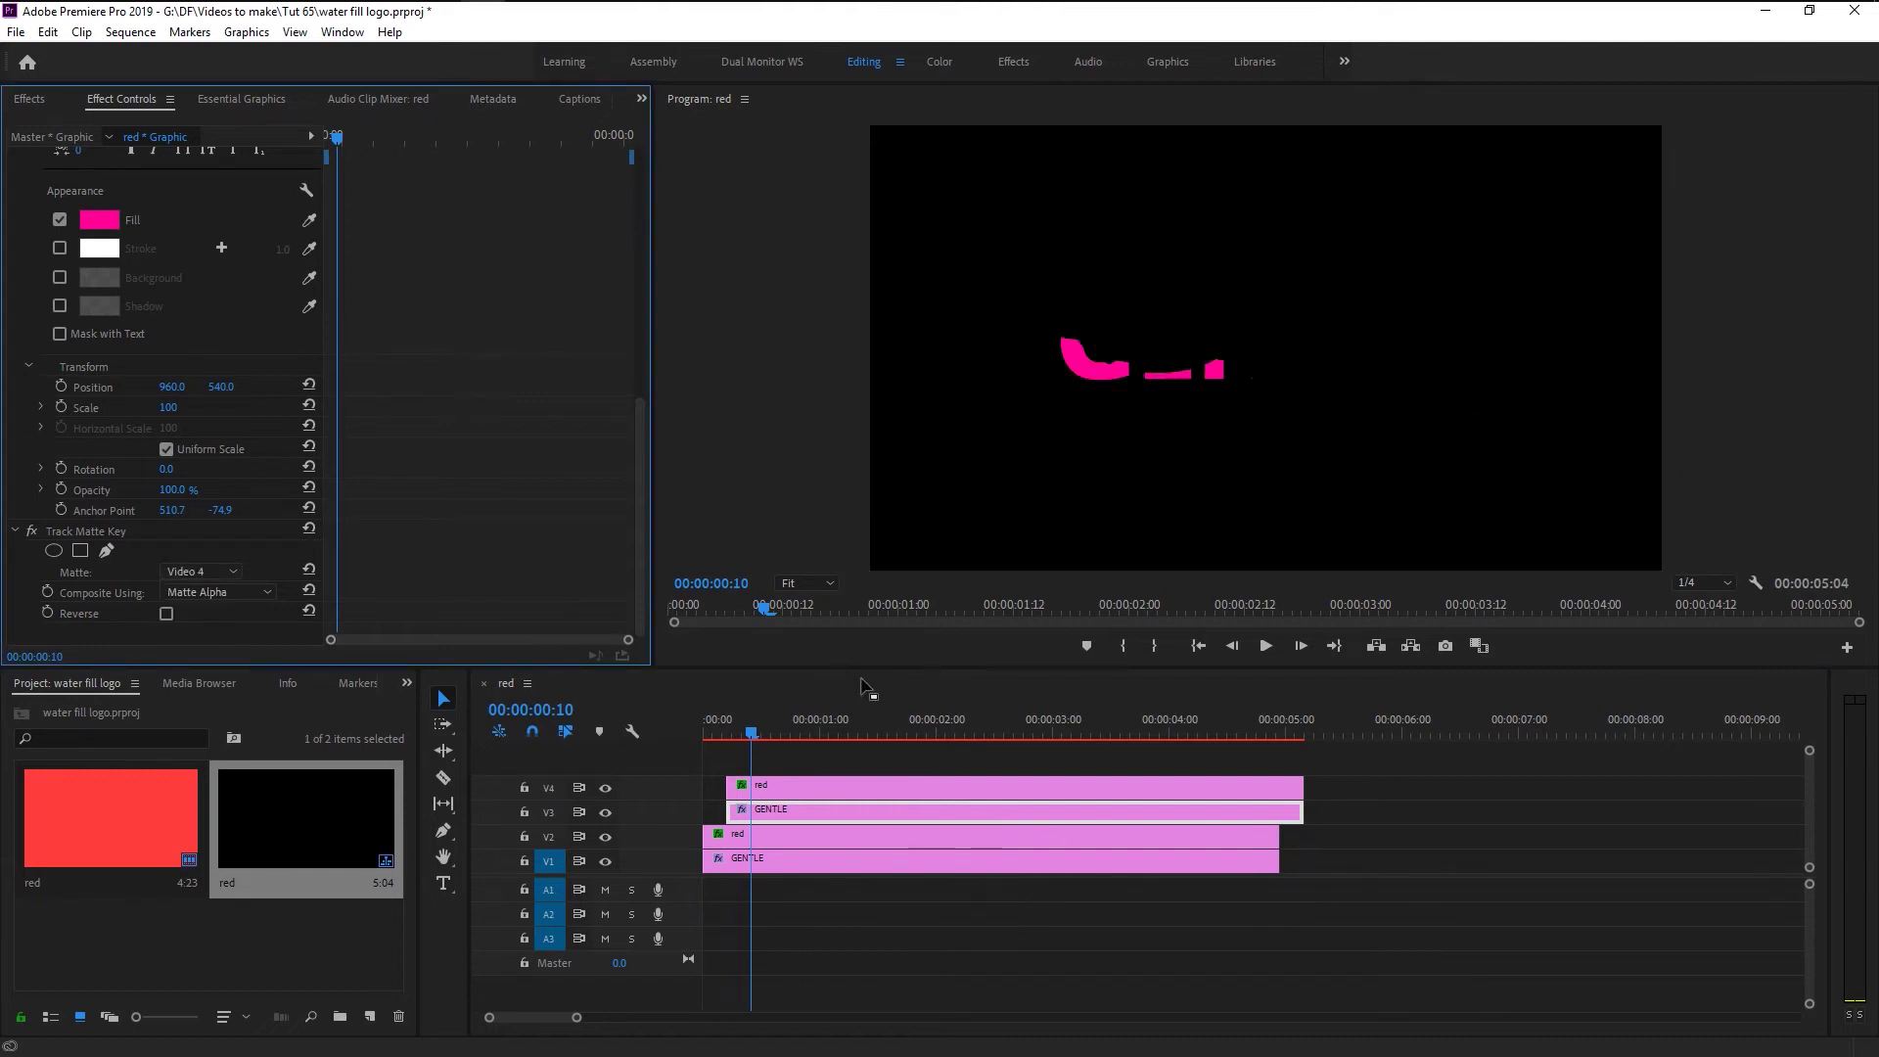
# - With the playhead at 00:00:01:02, change the V3 GENTLE text's fill colour to cyan 00FFFC
pyautogui.moveTo(753, 734); pyautogui.dragTo(832, 748)
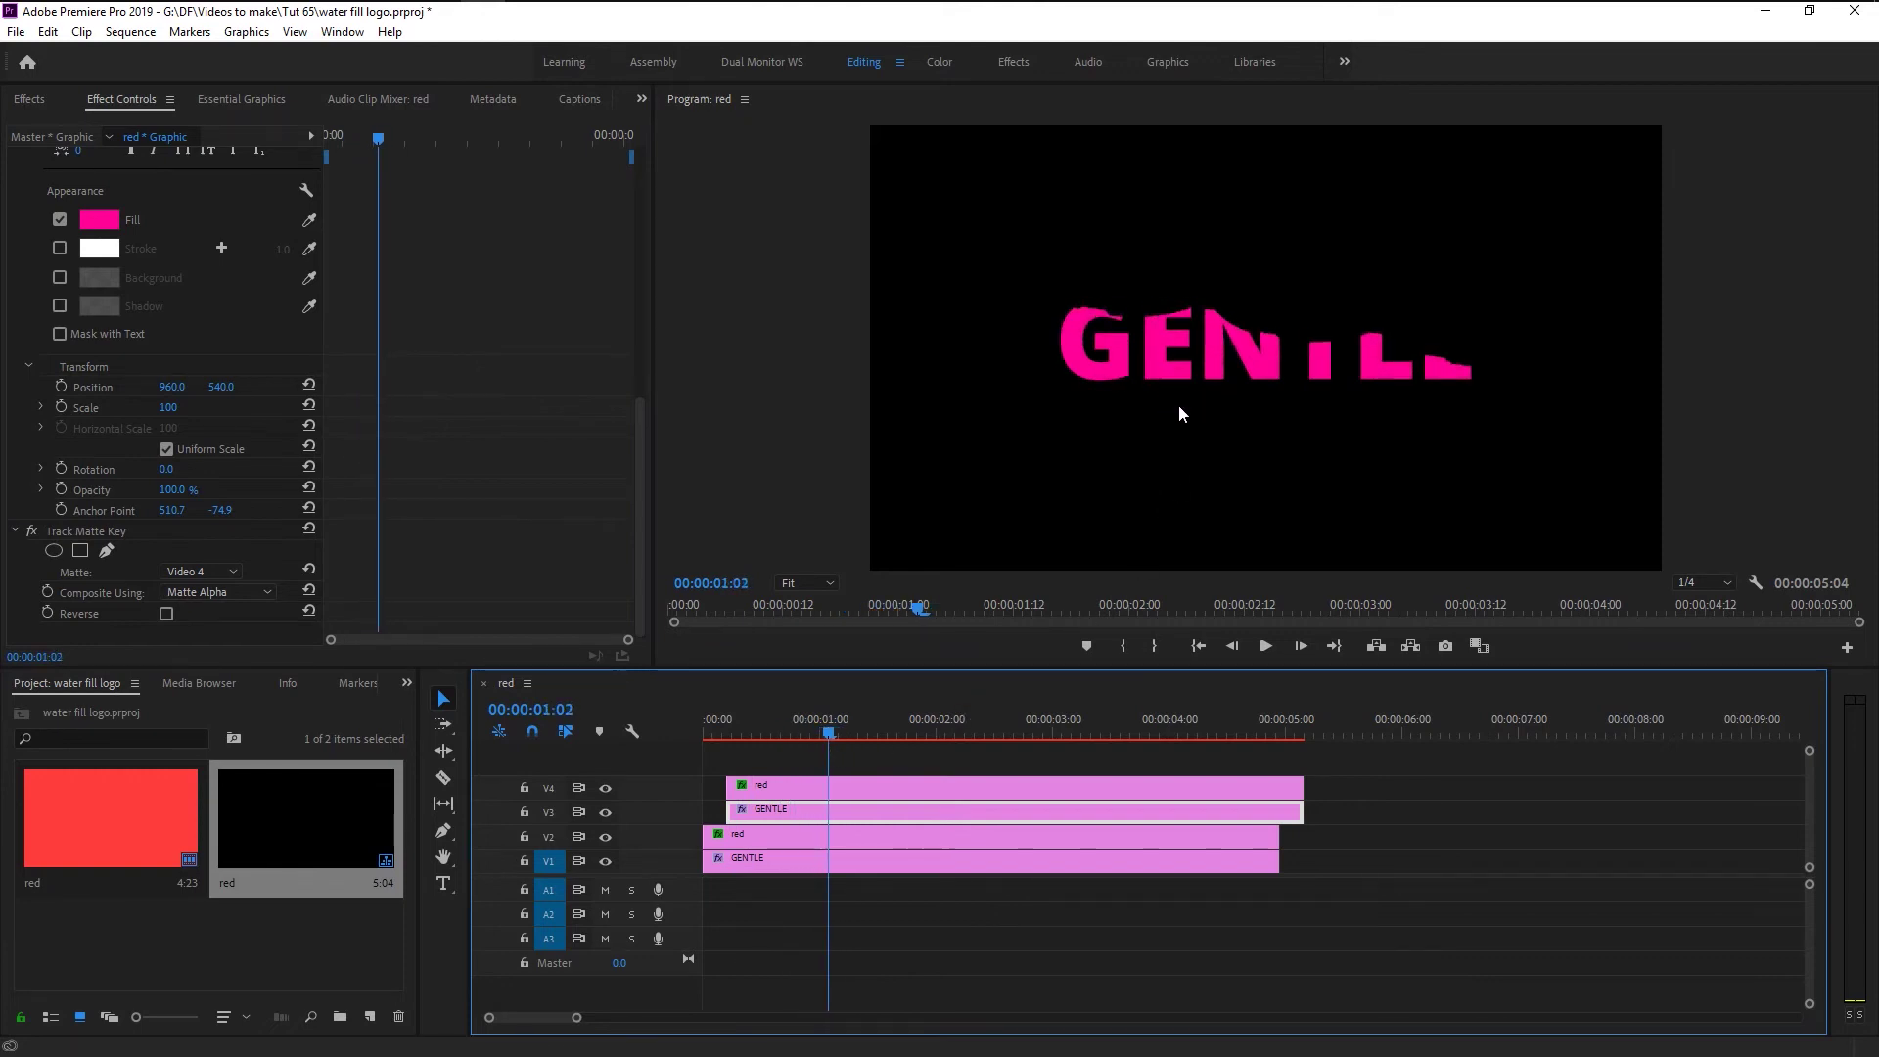
pyautogui.click(100, 224)
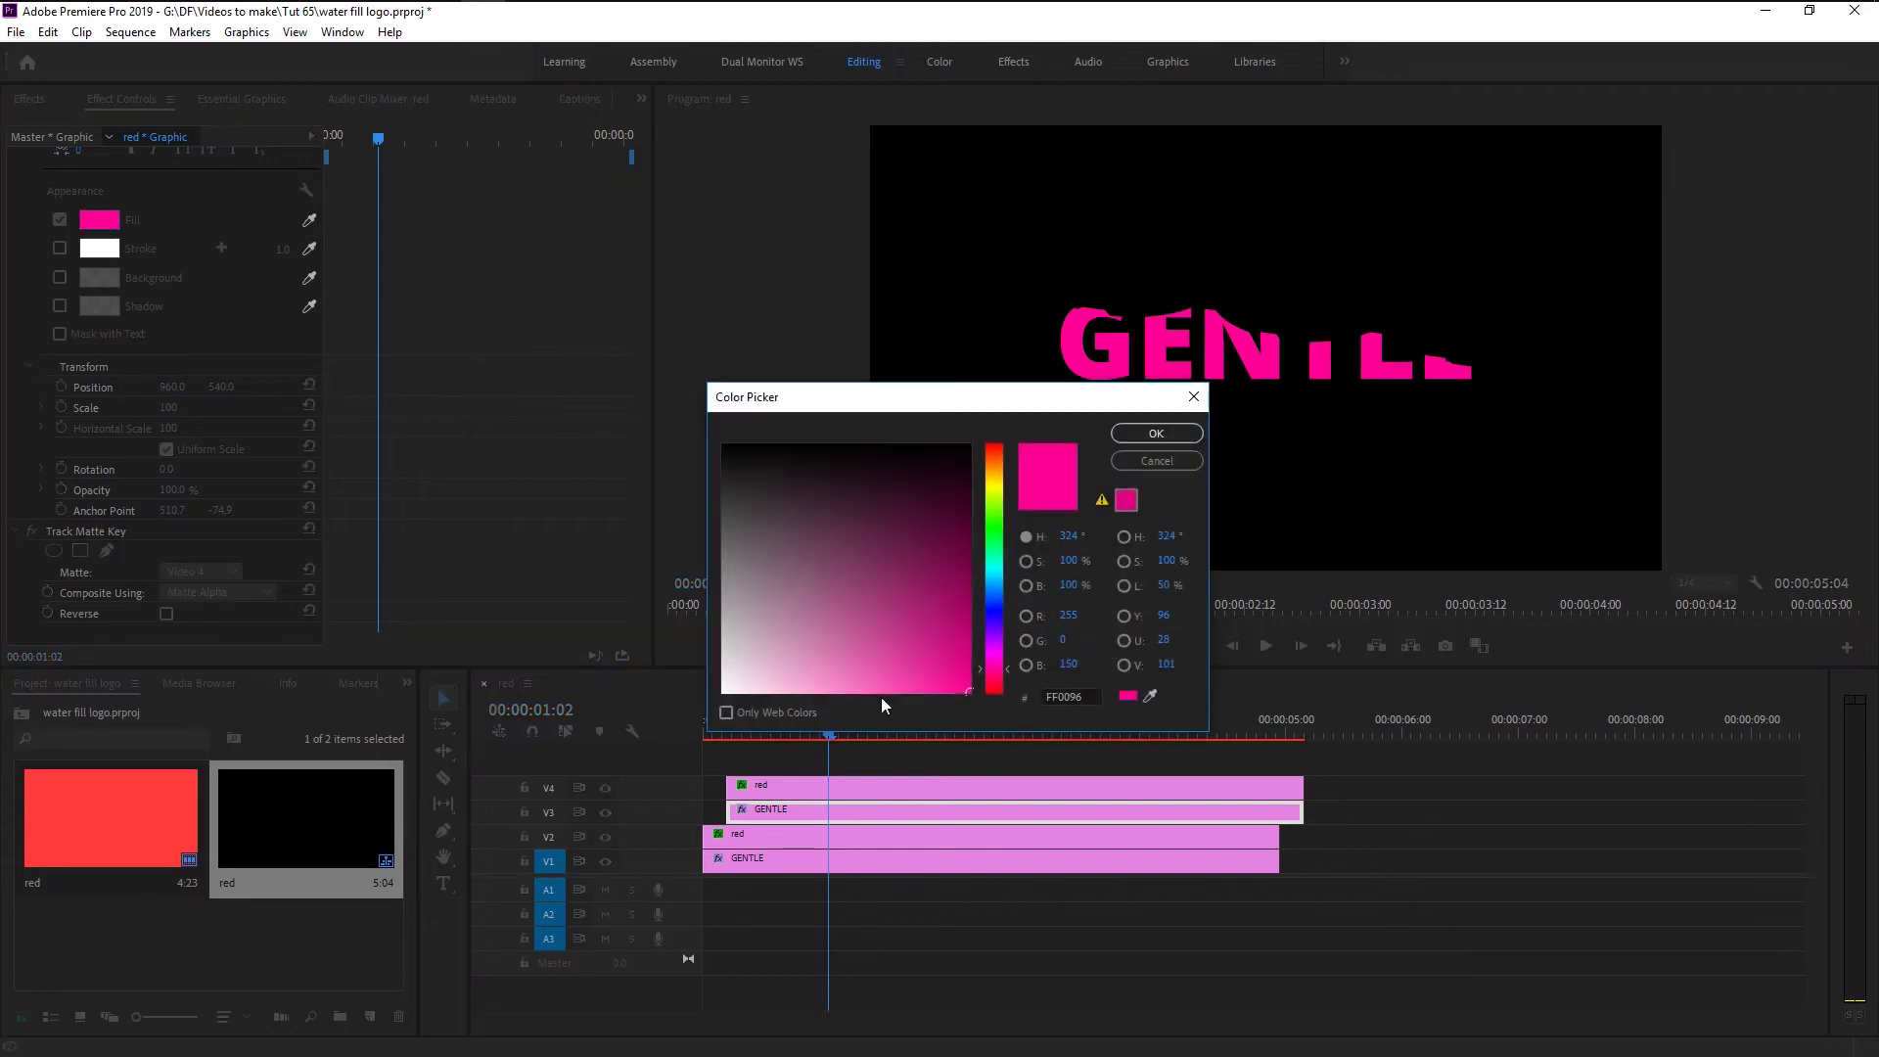
pyautogui.moveTo(998, 603); pyautogui.dragTo(992, 568)
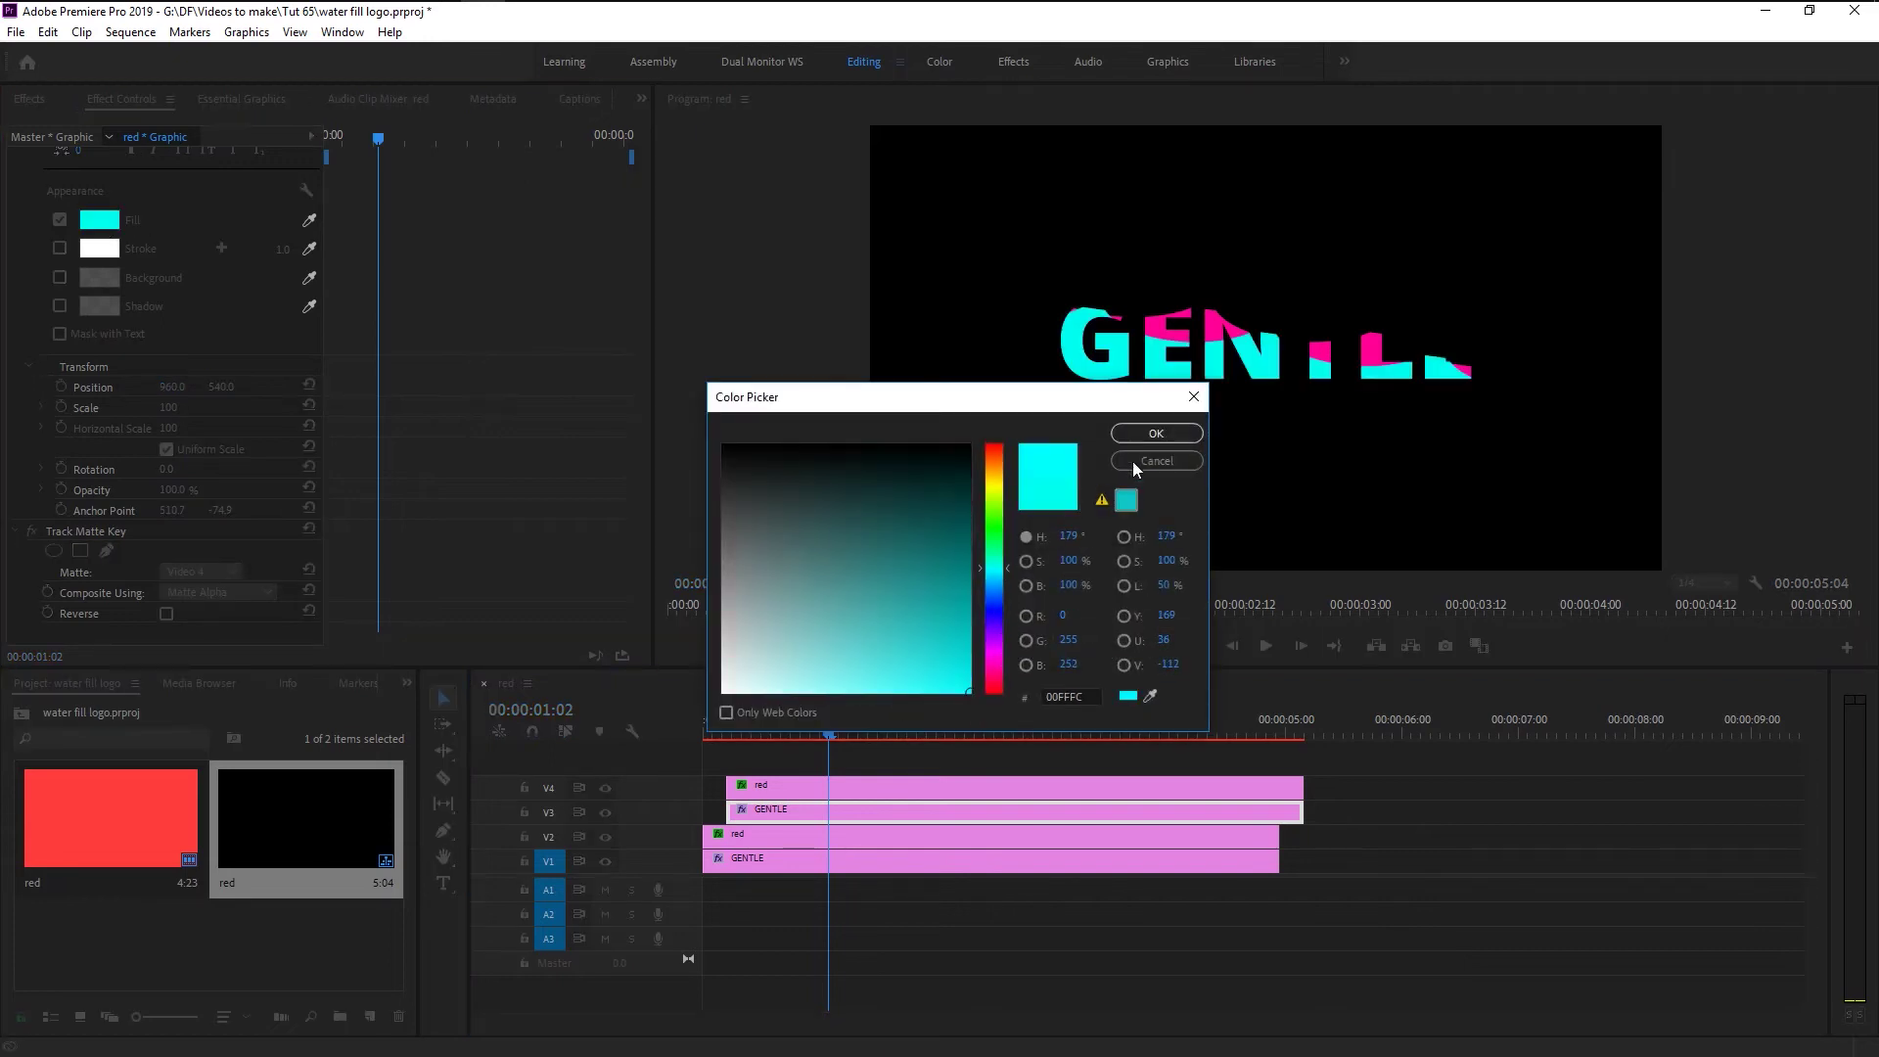
pyautogui.click(1155, 433)
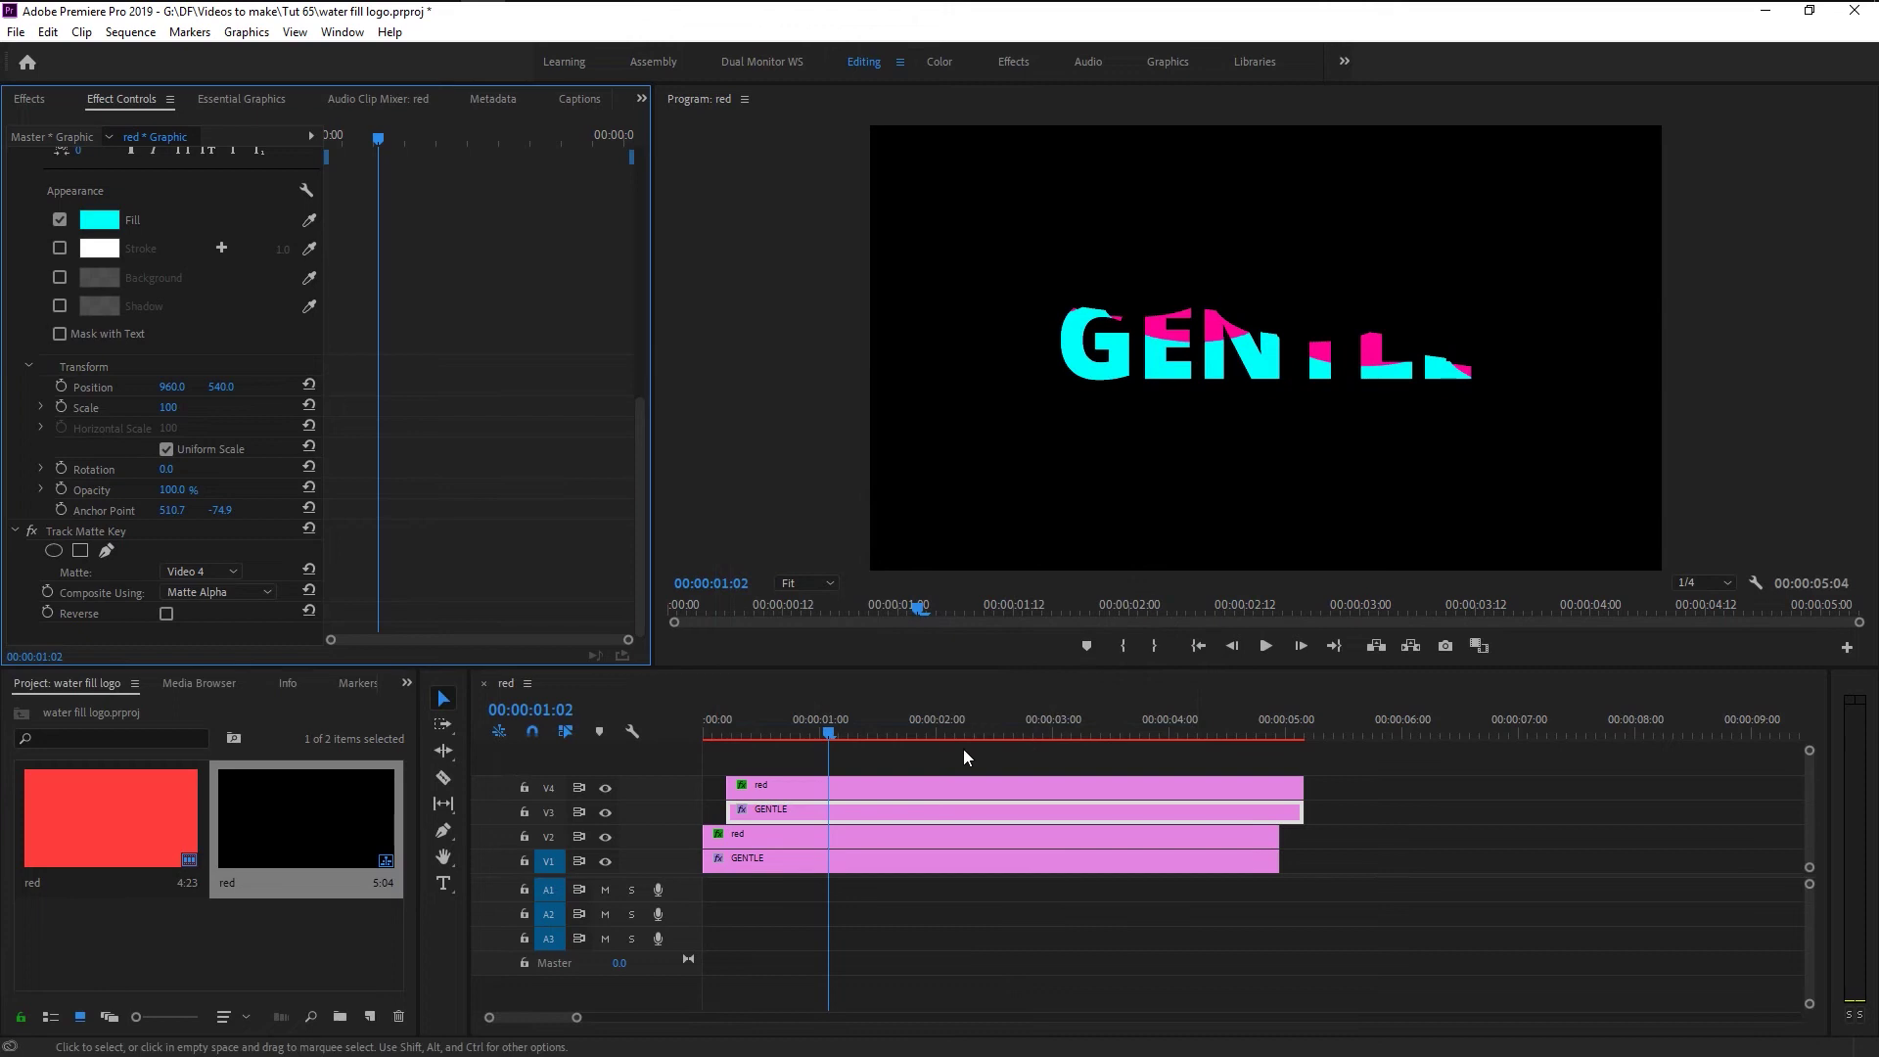
# - Scrub through the two-colour fill to 00:00:00:22, and set the V4 red clip's Transform rotation to 0°
pyautogui.click(762, 732)
pyautogui.moveTo(761, 727); pyautogui.dragTo(809, 675)
pyautogui.click(777, 787)
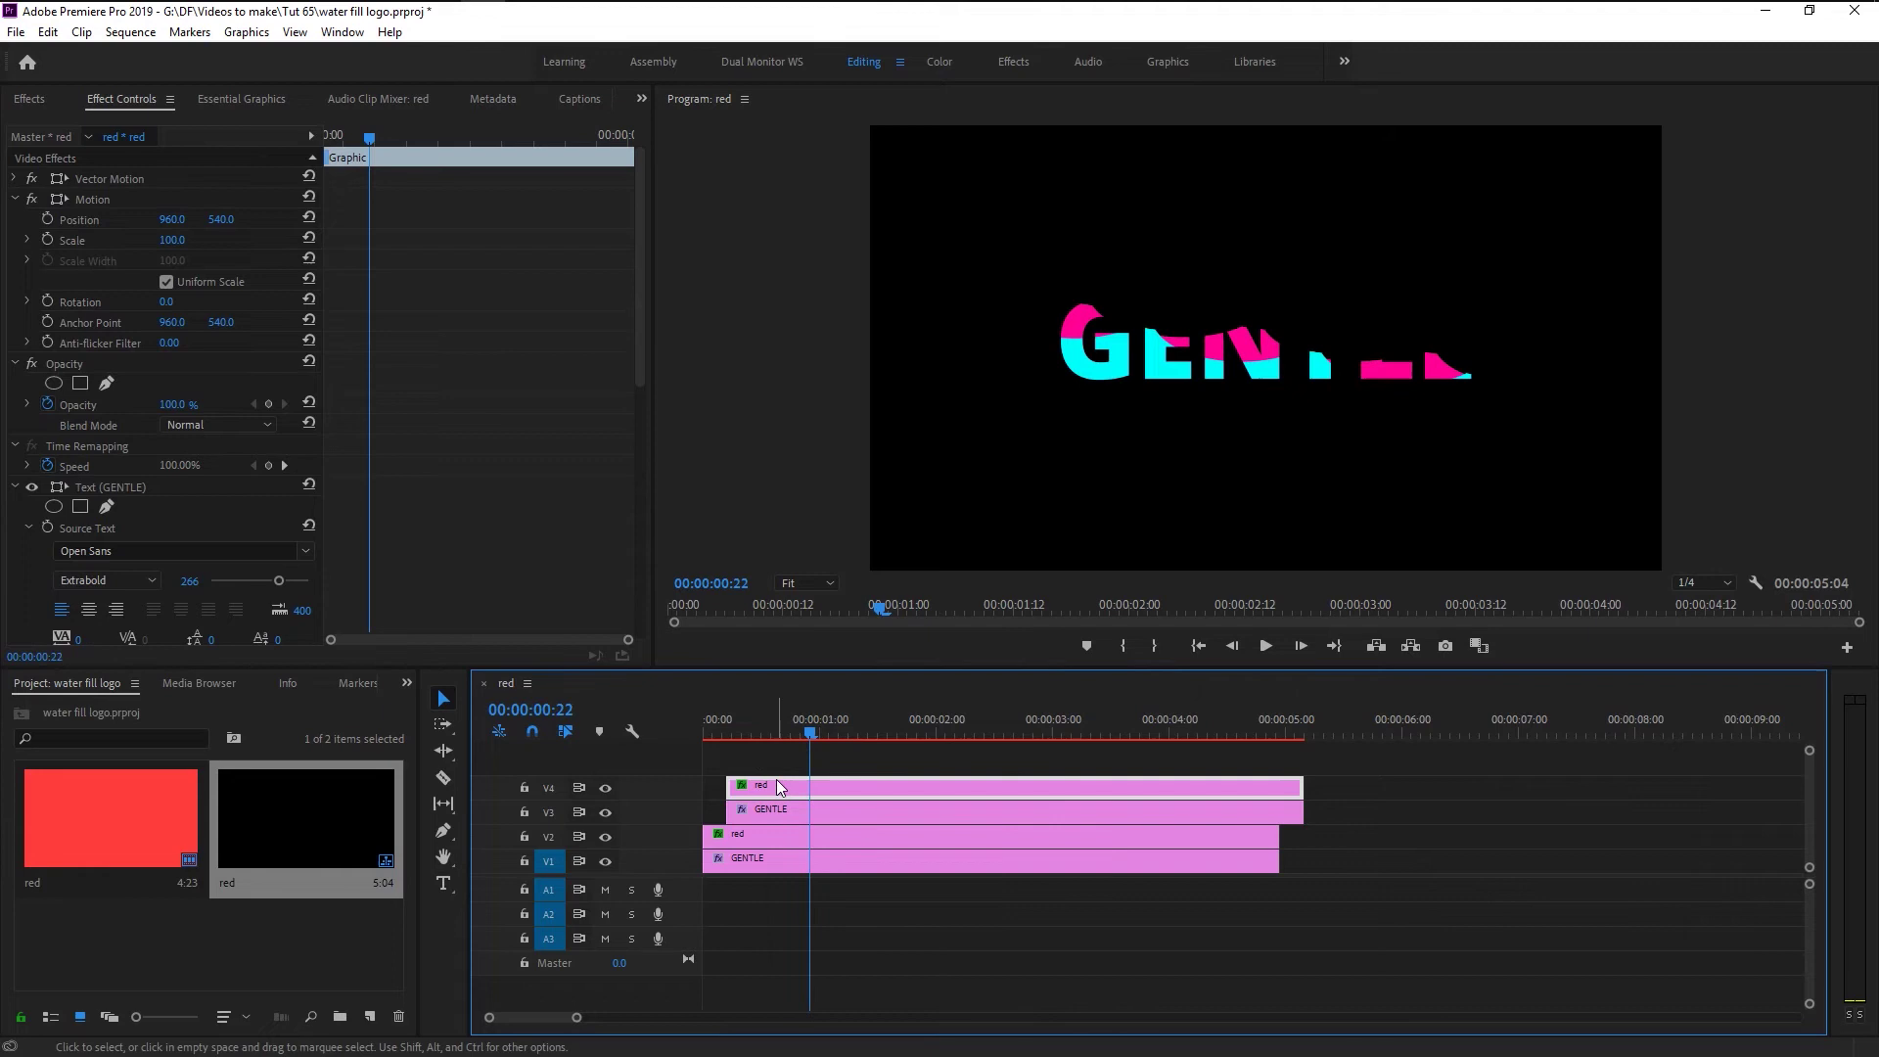
pyautogui.scroll(-15, 553, 474)
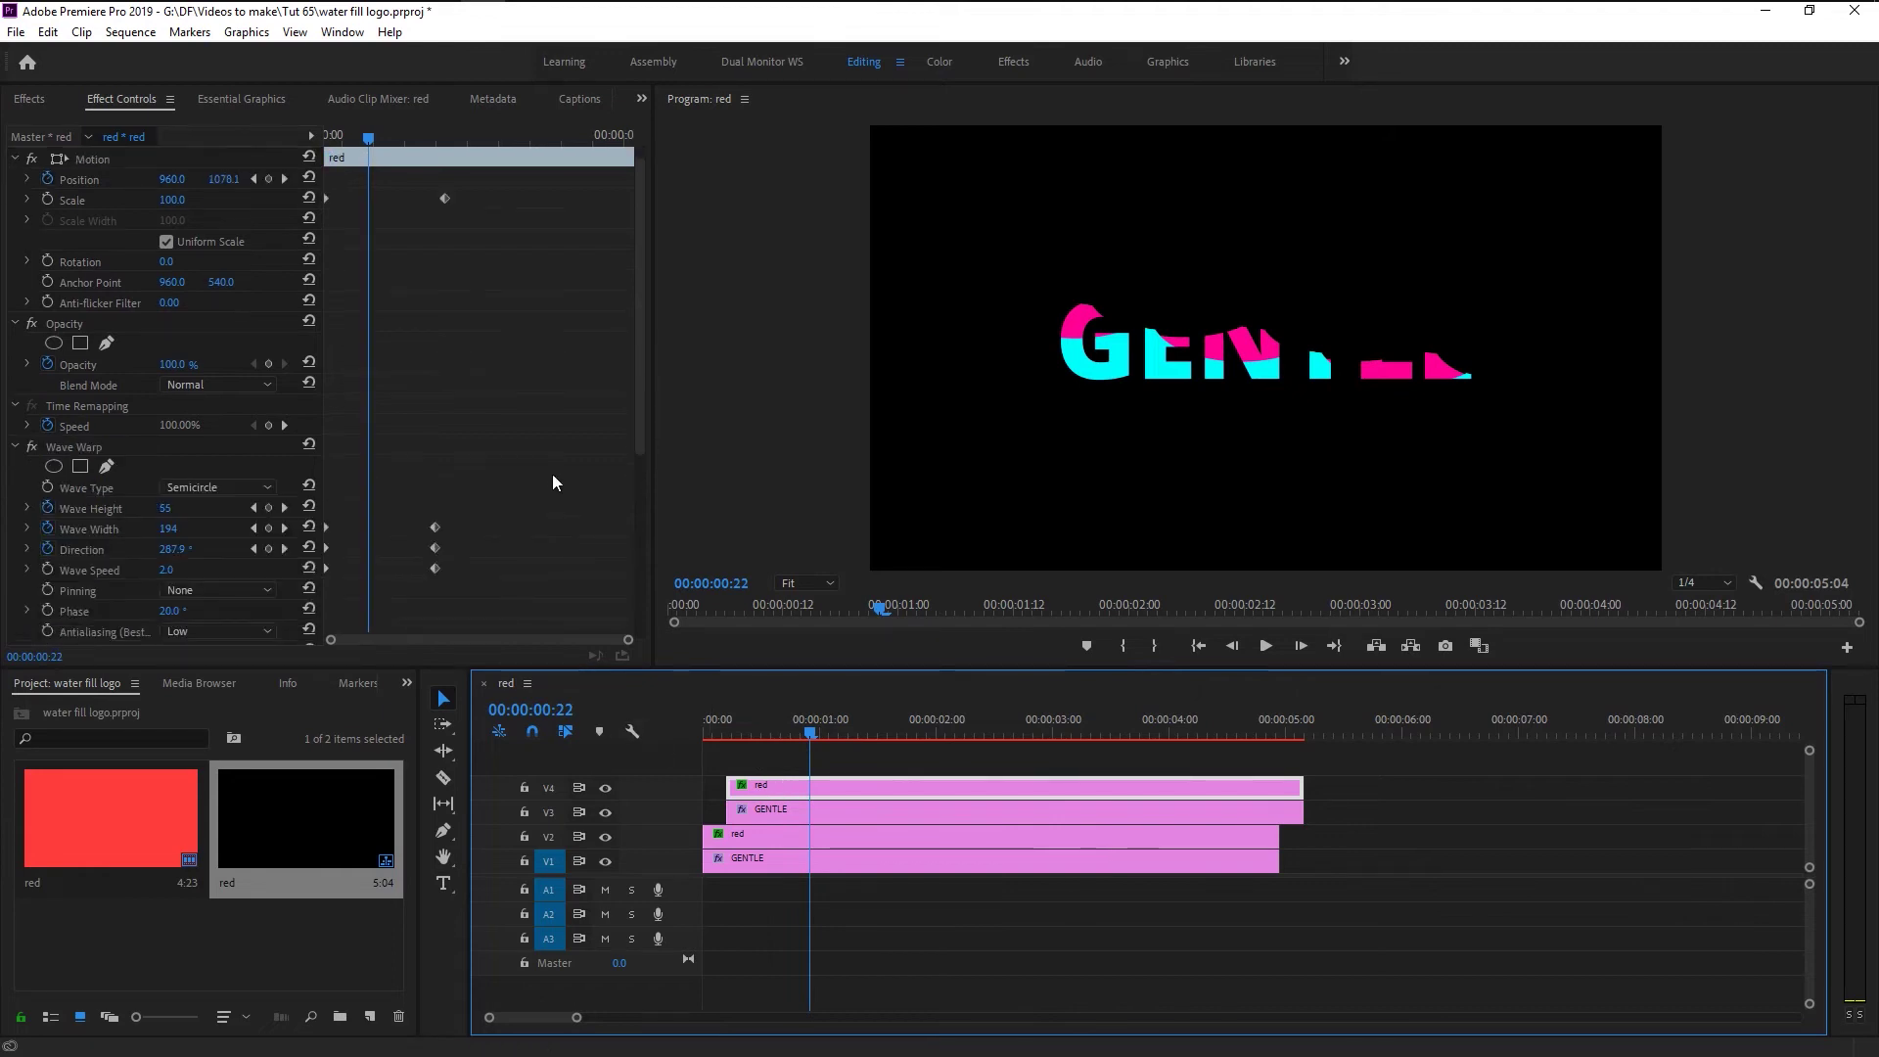
pyautogui.click(169, 530)
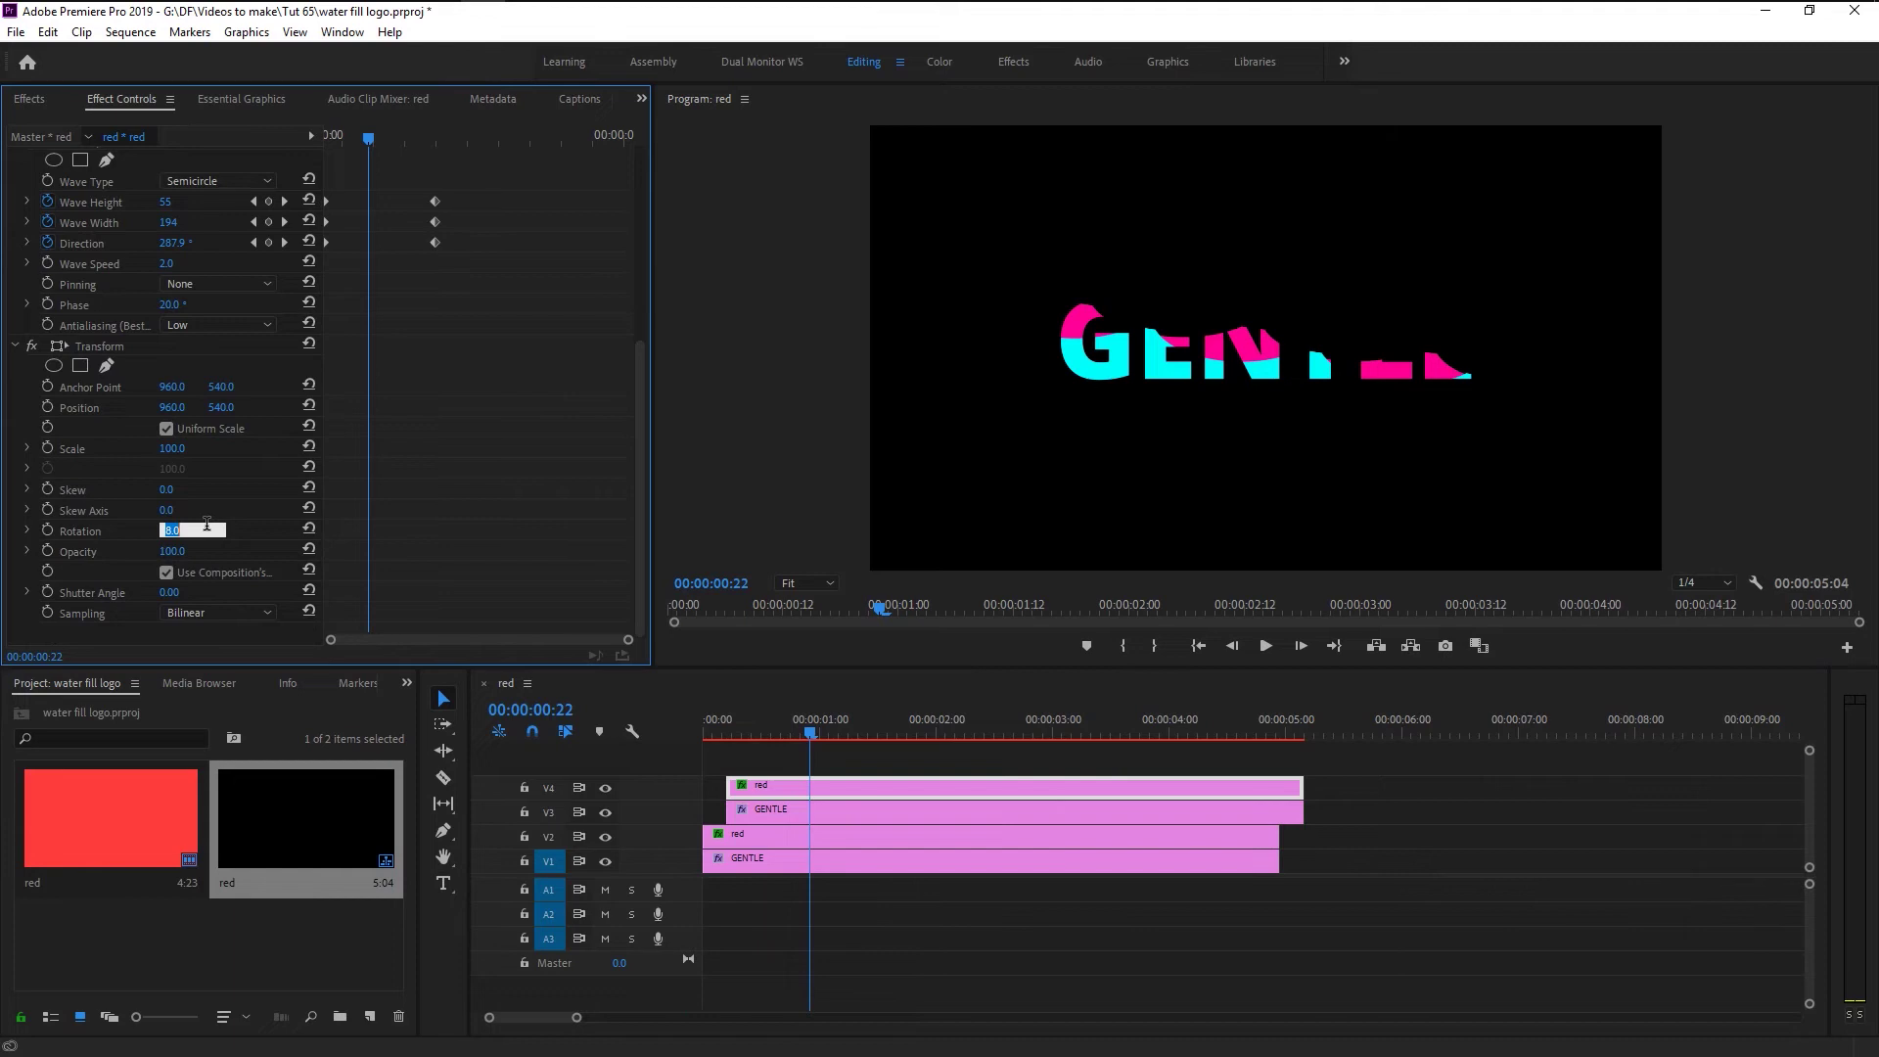
pyautogui.write('0')
pyautogui.press('Return')
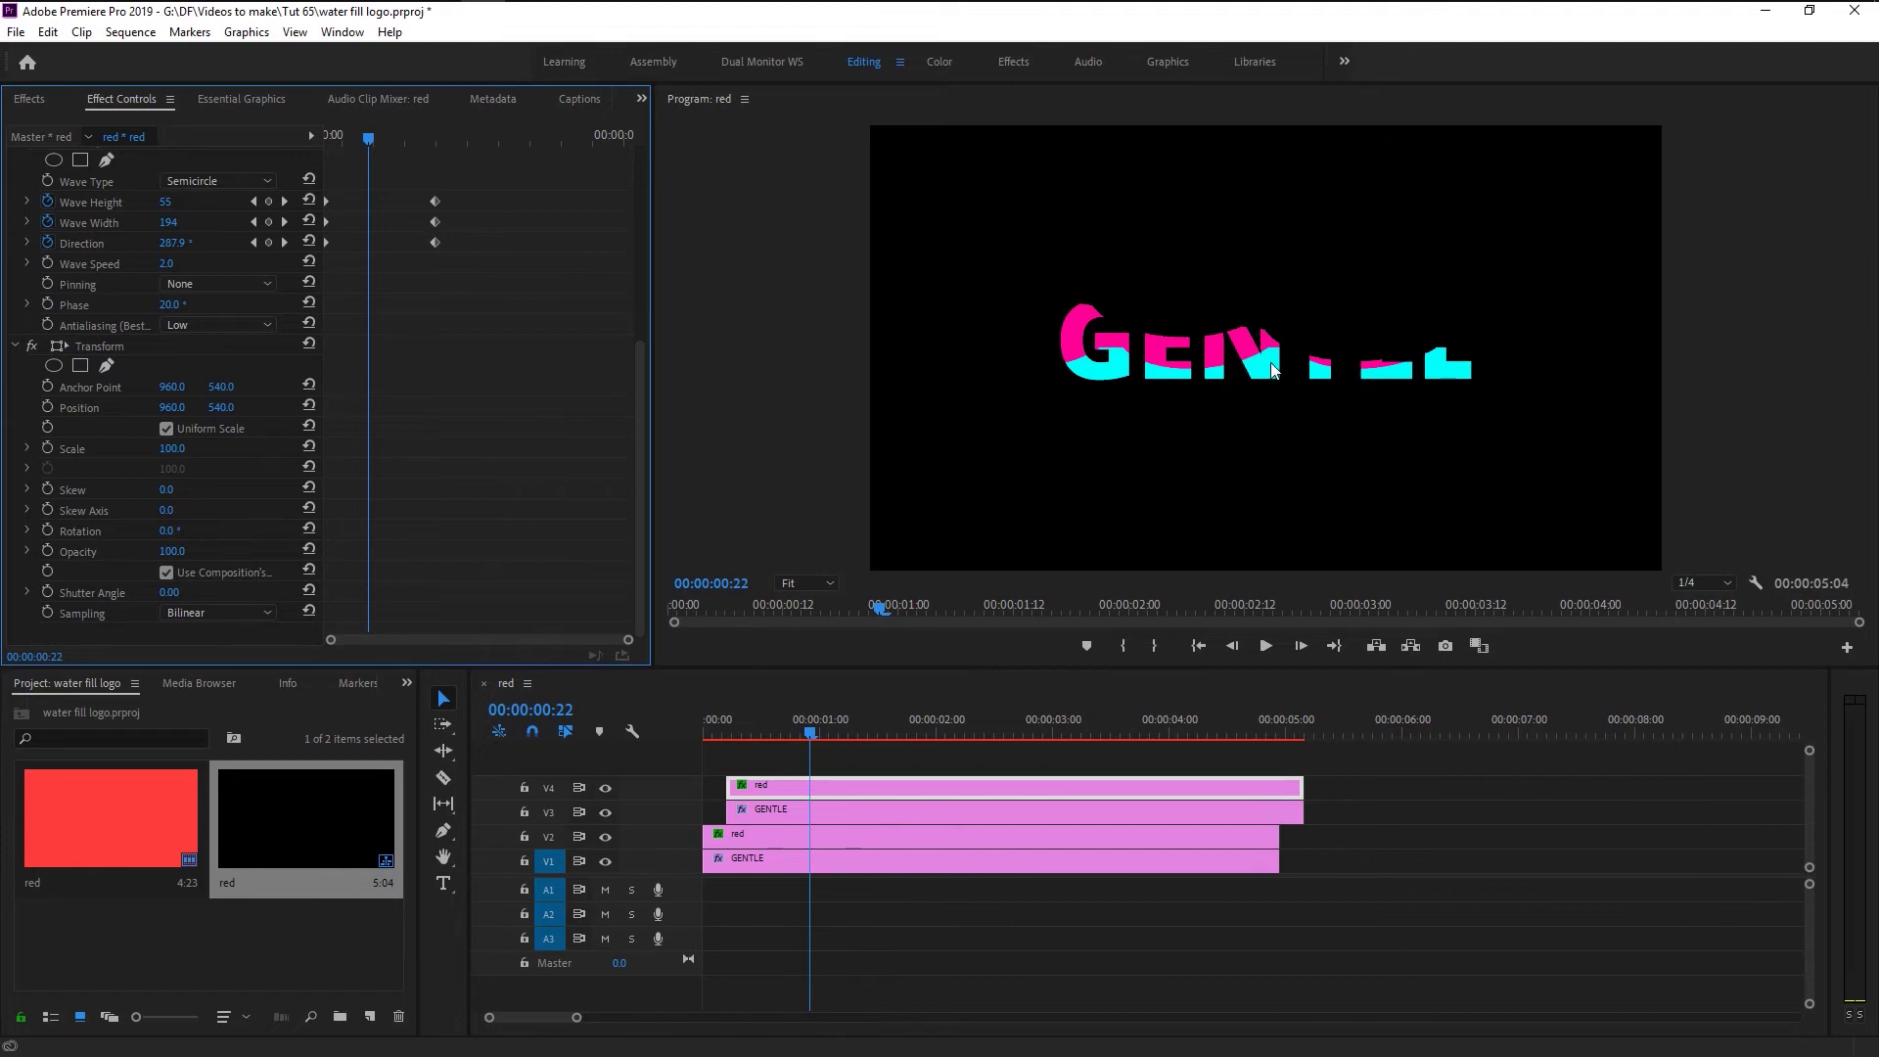
# - At 00:00:01:04, keyframe the V4 red clip's Wave Warp with wave height 69, wave width 247 and direction 314.7°
pyautogui.scroll(5, 518, 547)
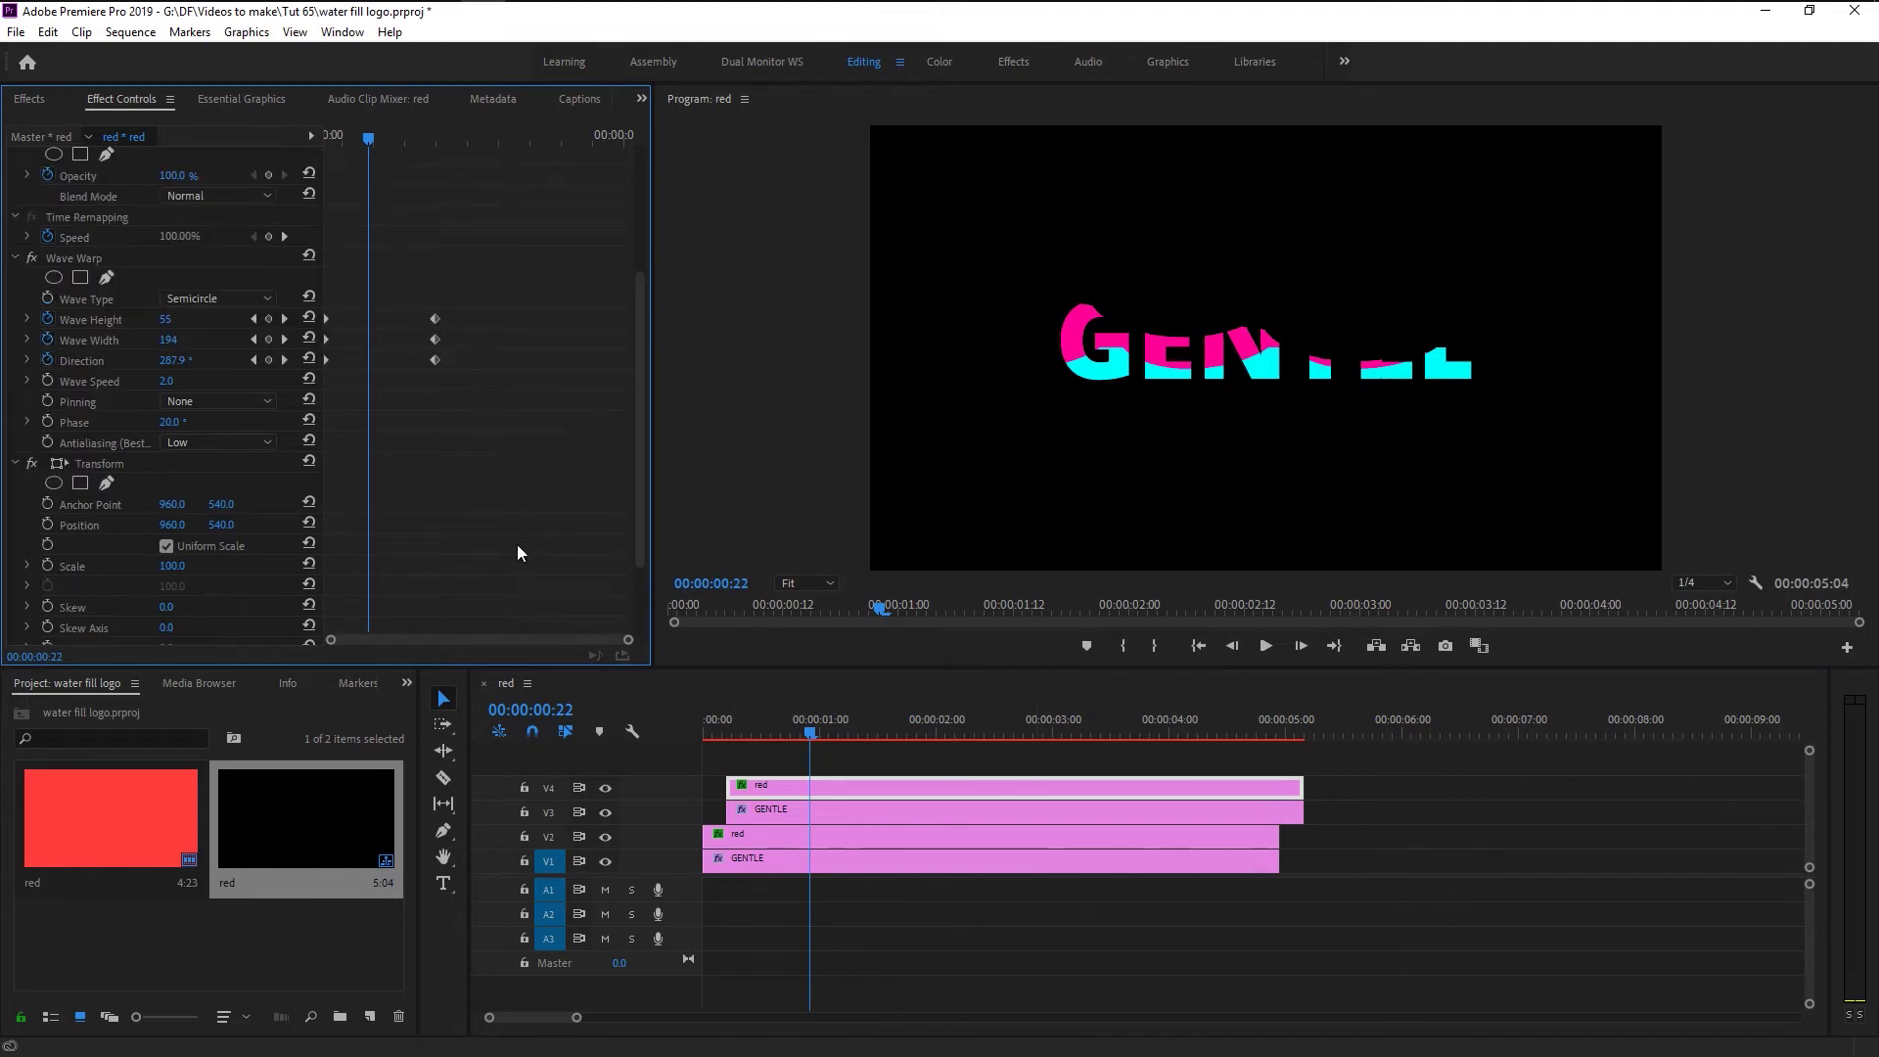
pyautogui.click(430, 138)
pyautogui.moveTo(438, 136); pyautogui.dragTo(385, 145)
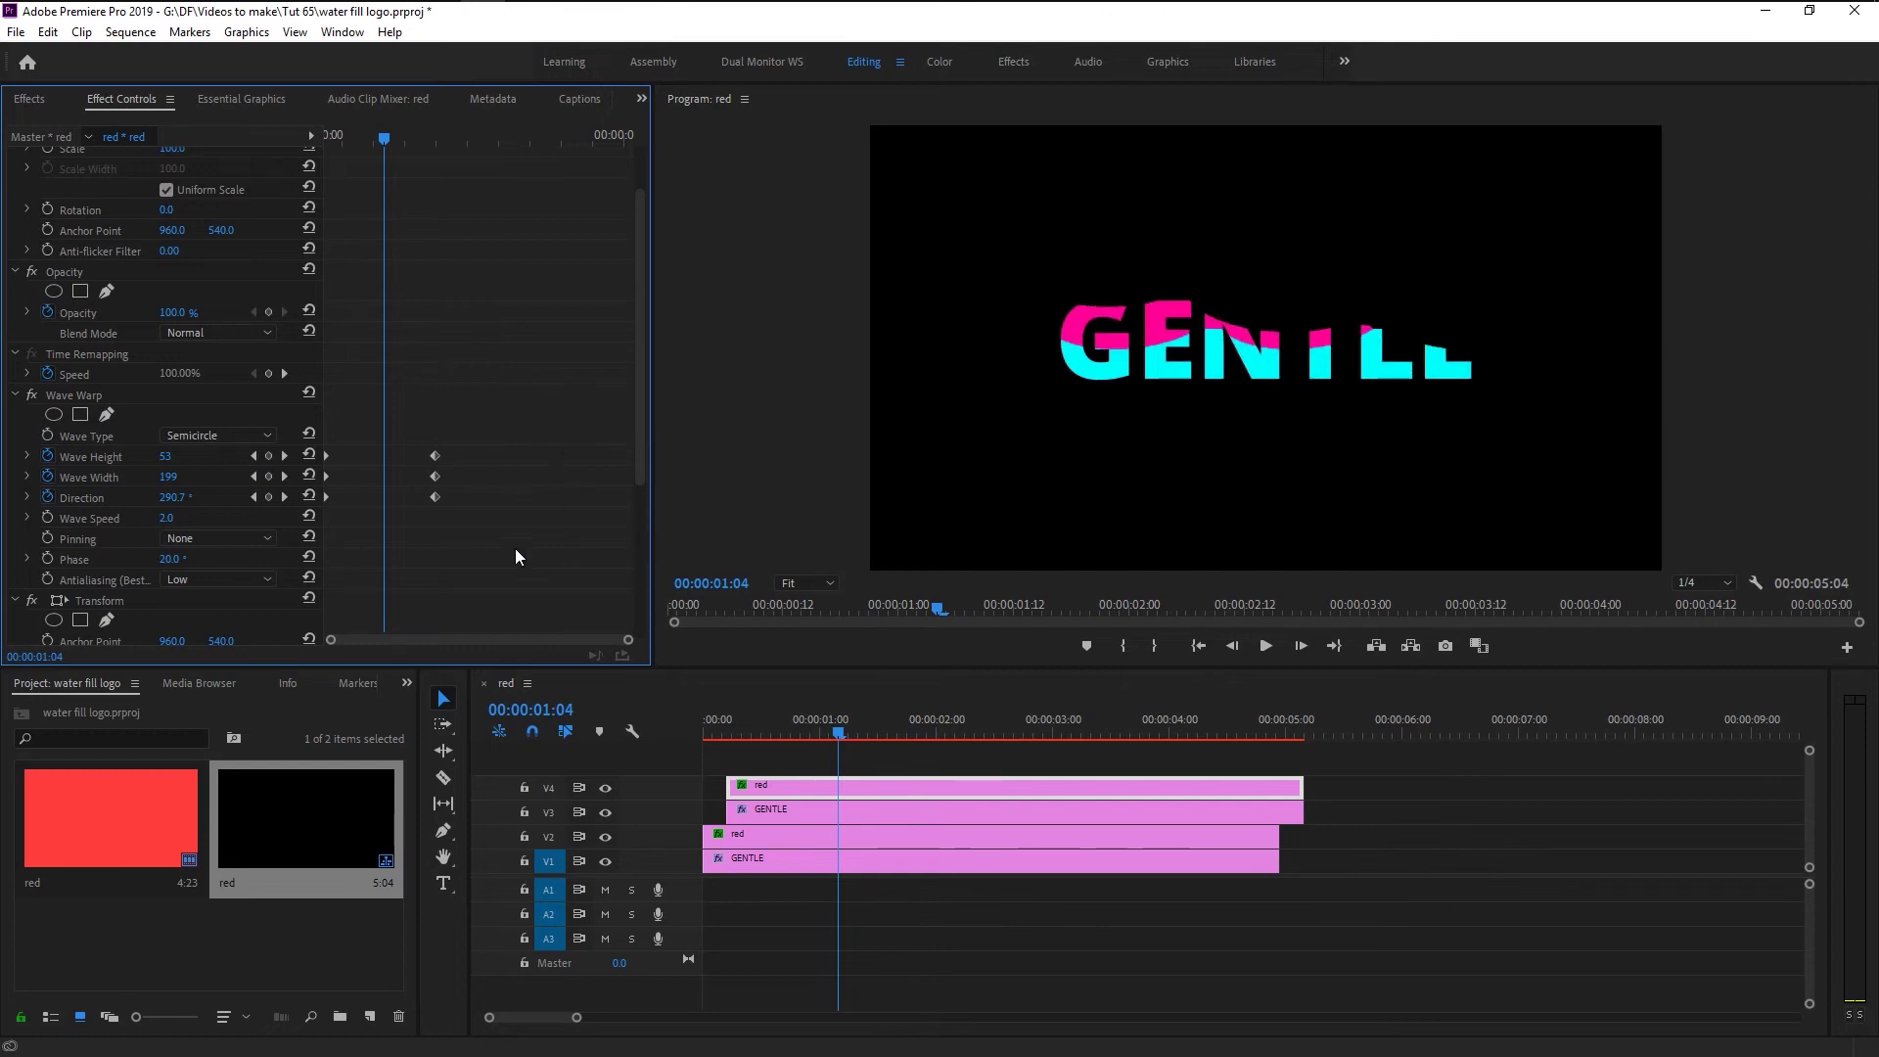
pyautogui.moveTo(166, 458); pyautogui.dragTo(183, 498)
# - Set the Wave Warp phase of the V4 red clip to -20°
pyautogui.click(169, 559)
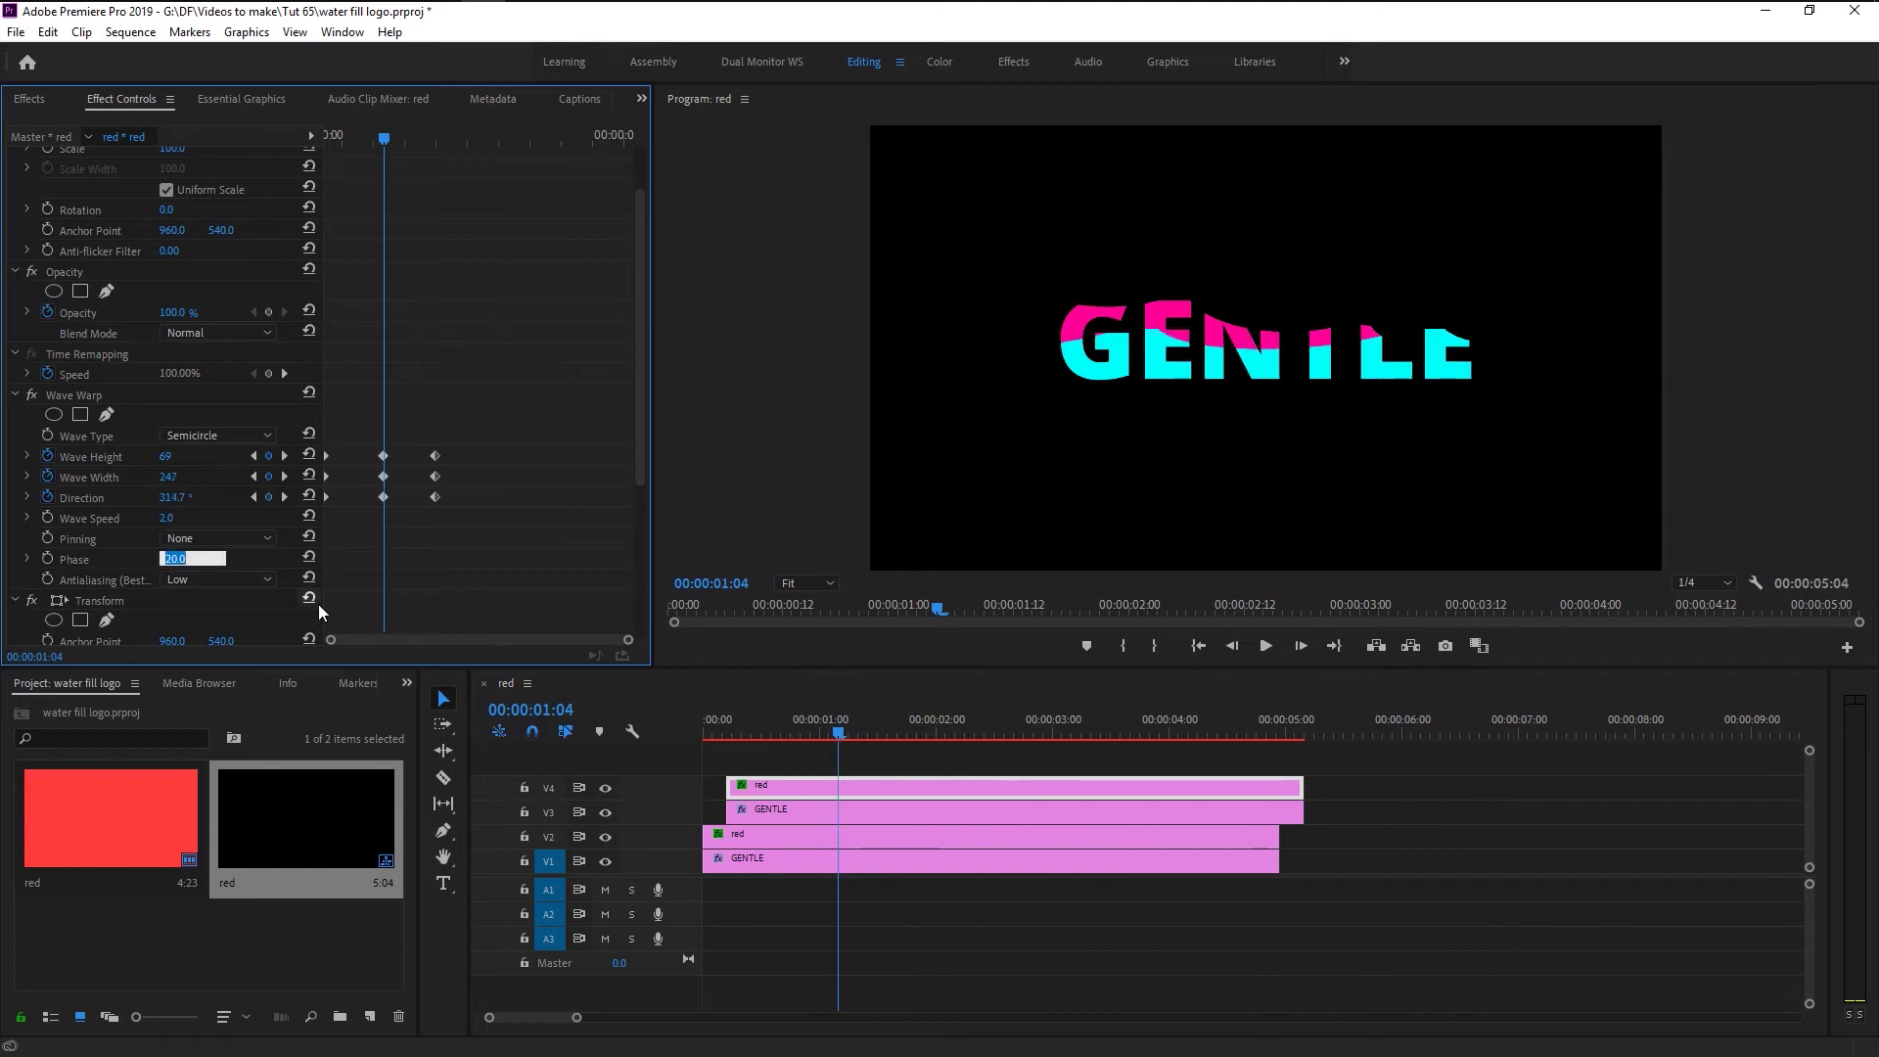
pyautogui.write('-20')
pyautogui.press('Return')
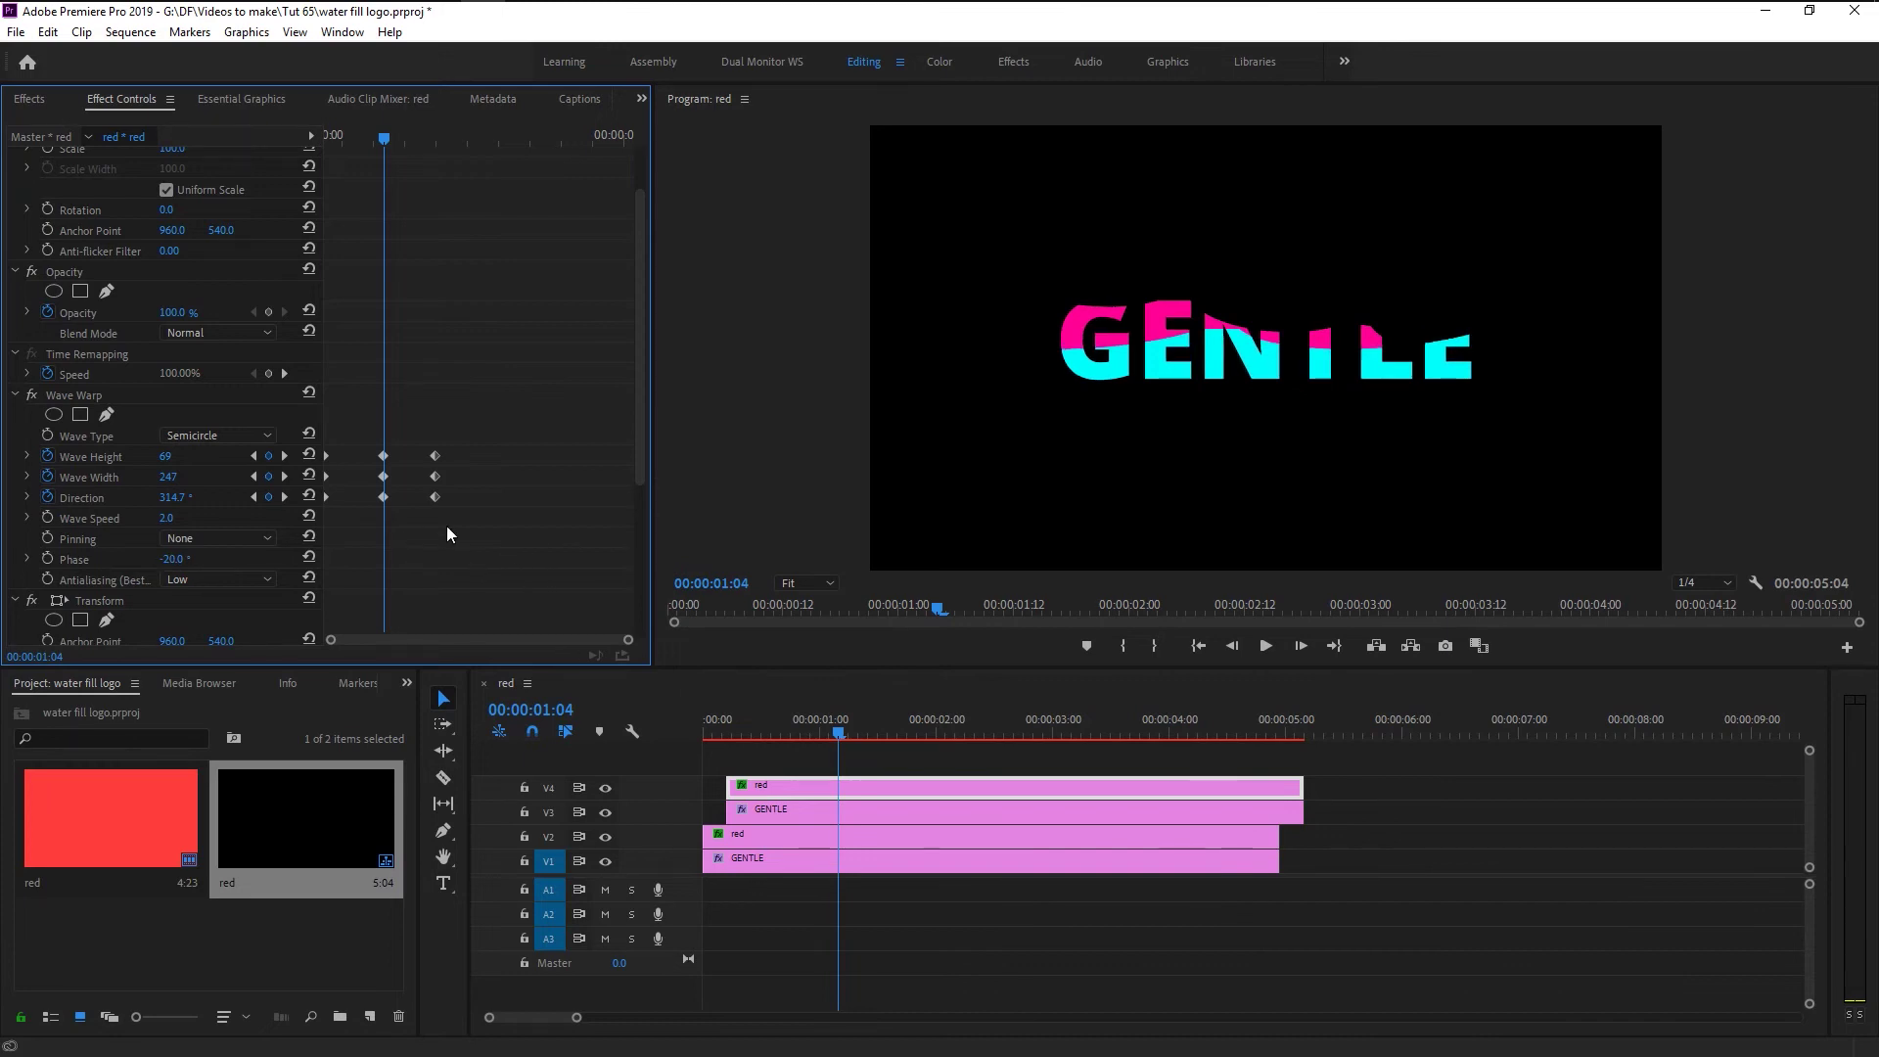
# - Delete the V4 red clip's last Wave Warp keyframes and move the middle ones to 00:00:01:23 in their place
pyautogui.click(437, 134)
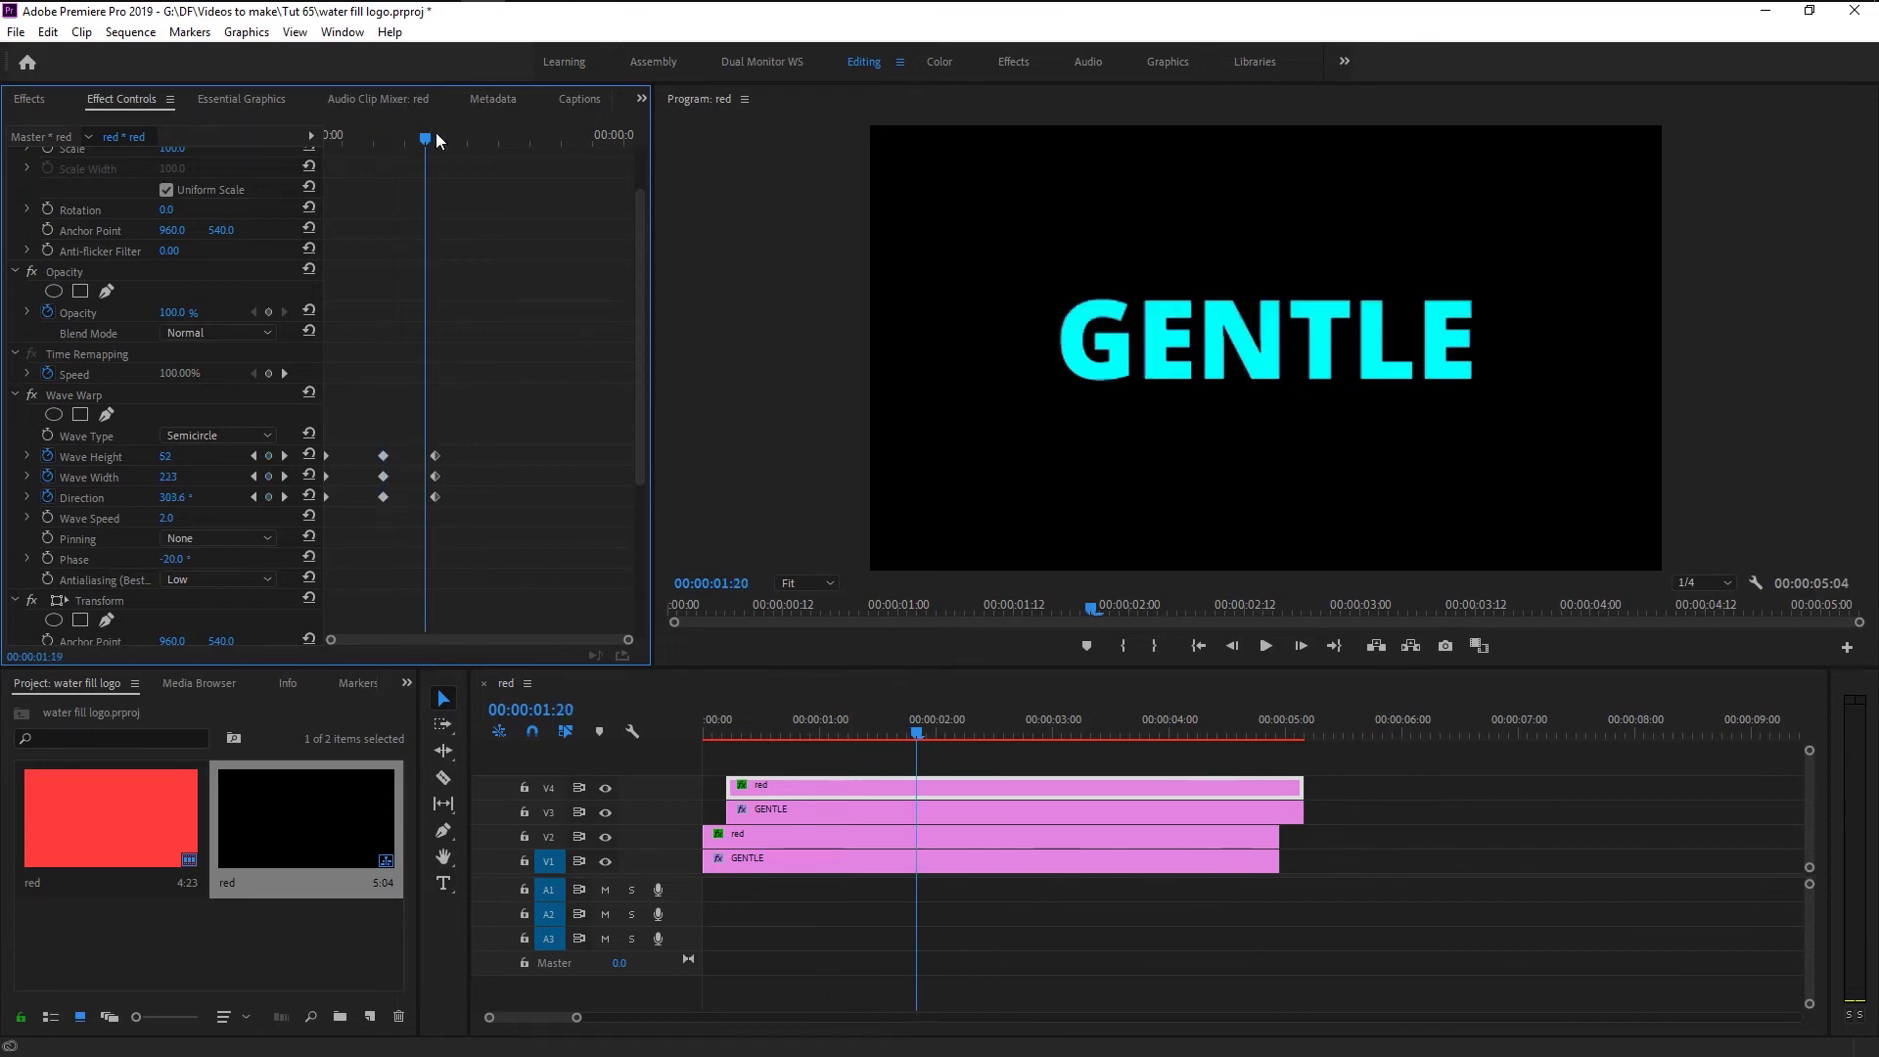
pyautogui.moveTo(420, 440); pyautogui.dragTo(463, 523)
pyautogui.moveTo(360, 431); pyautogui.dragTo(390, 505)
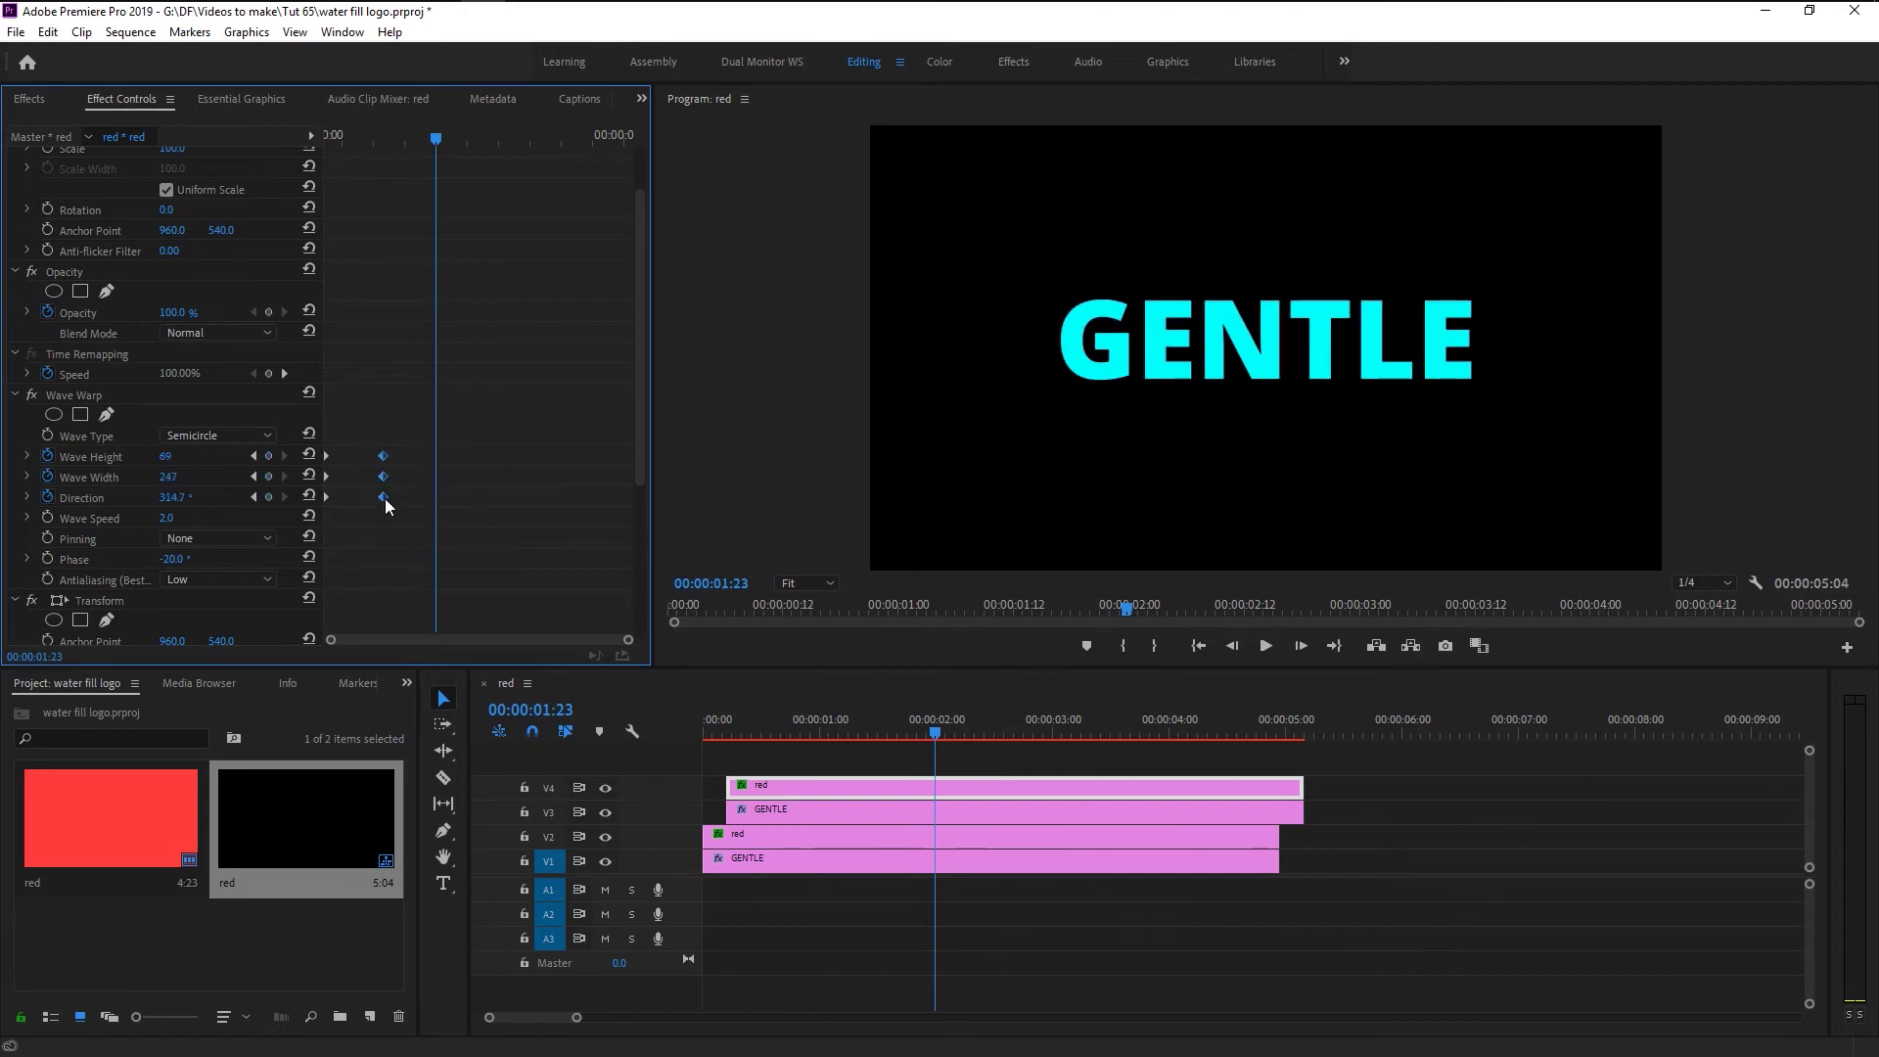
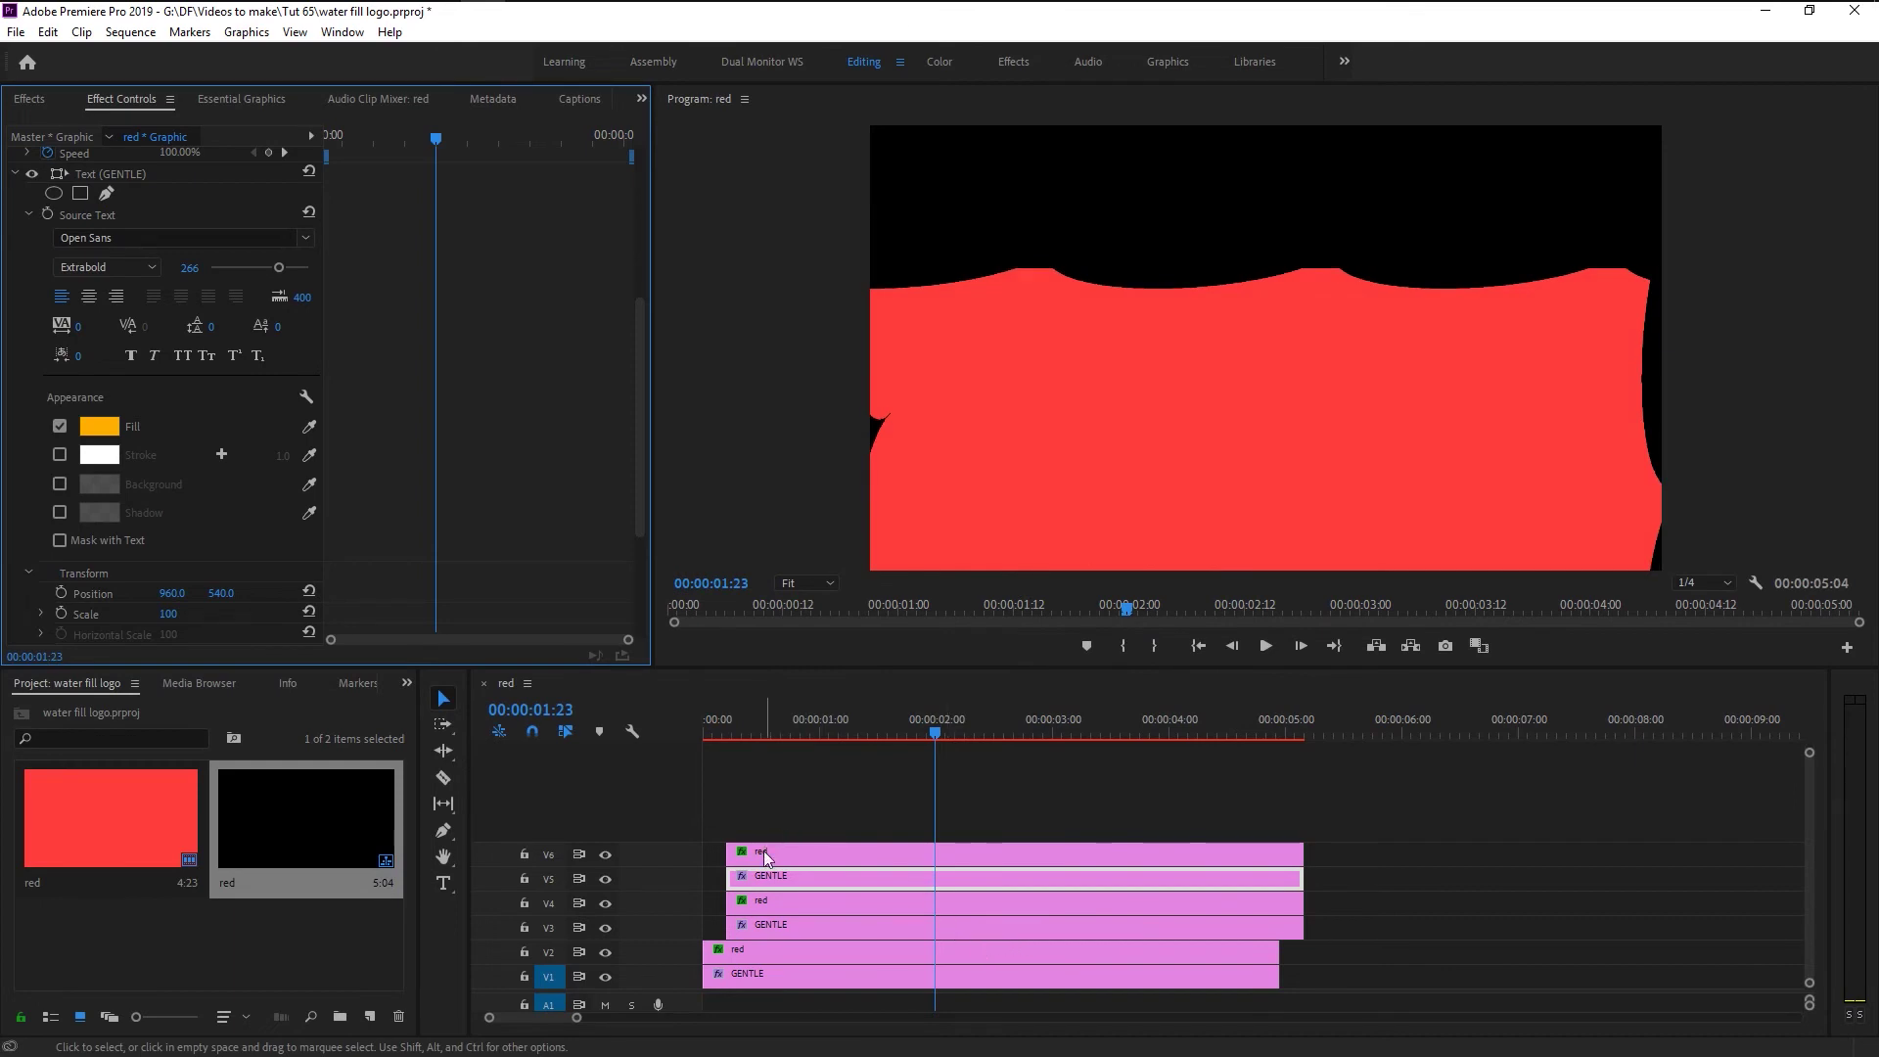
# - Set the V6 red clip as the track matte of the V5 GENTLE text, and shift both clips five frames later
pyautogui.scroll(-5, 456, 515)
pyautogui.click(214, 574)
pyautogui.click(222, 615)
pyautogui.moveTo(722, 825); pyautogui.dragTo(803, 895)
pyautogui.moveTo(730, 729); pyautogui.dragTo(857, 737)
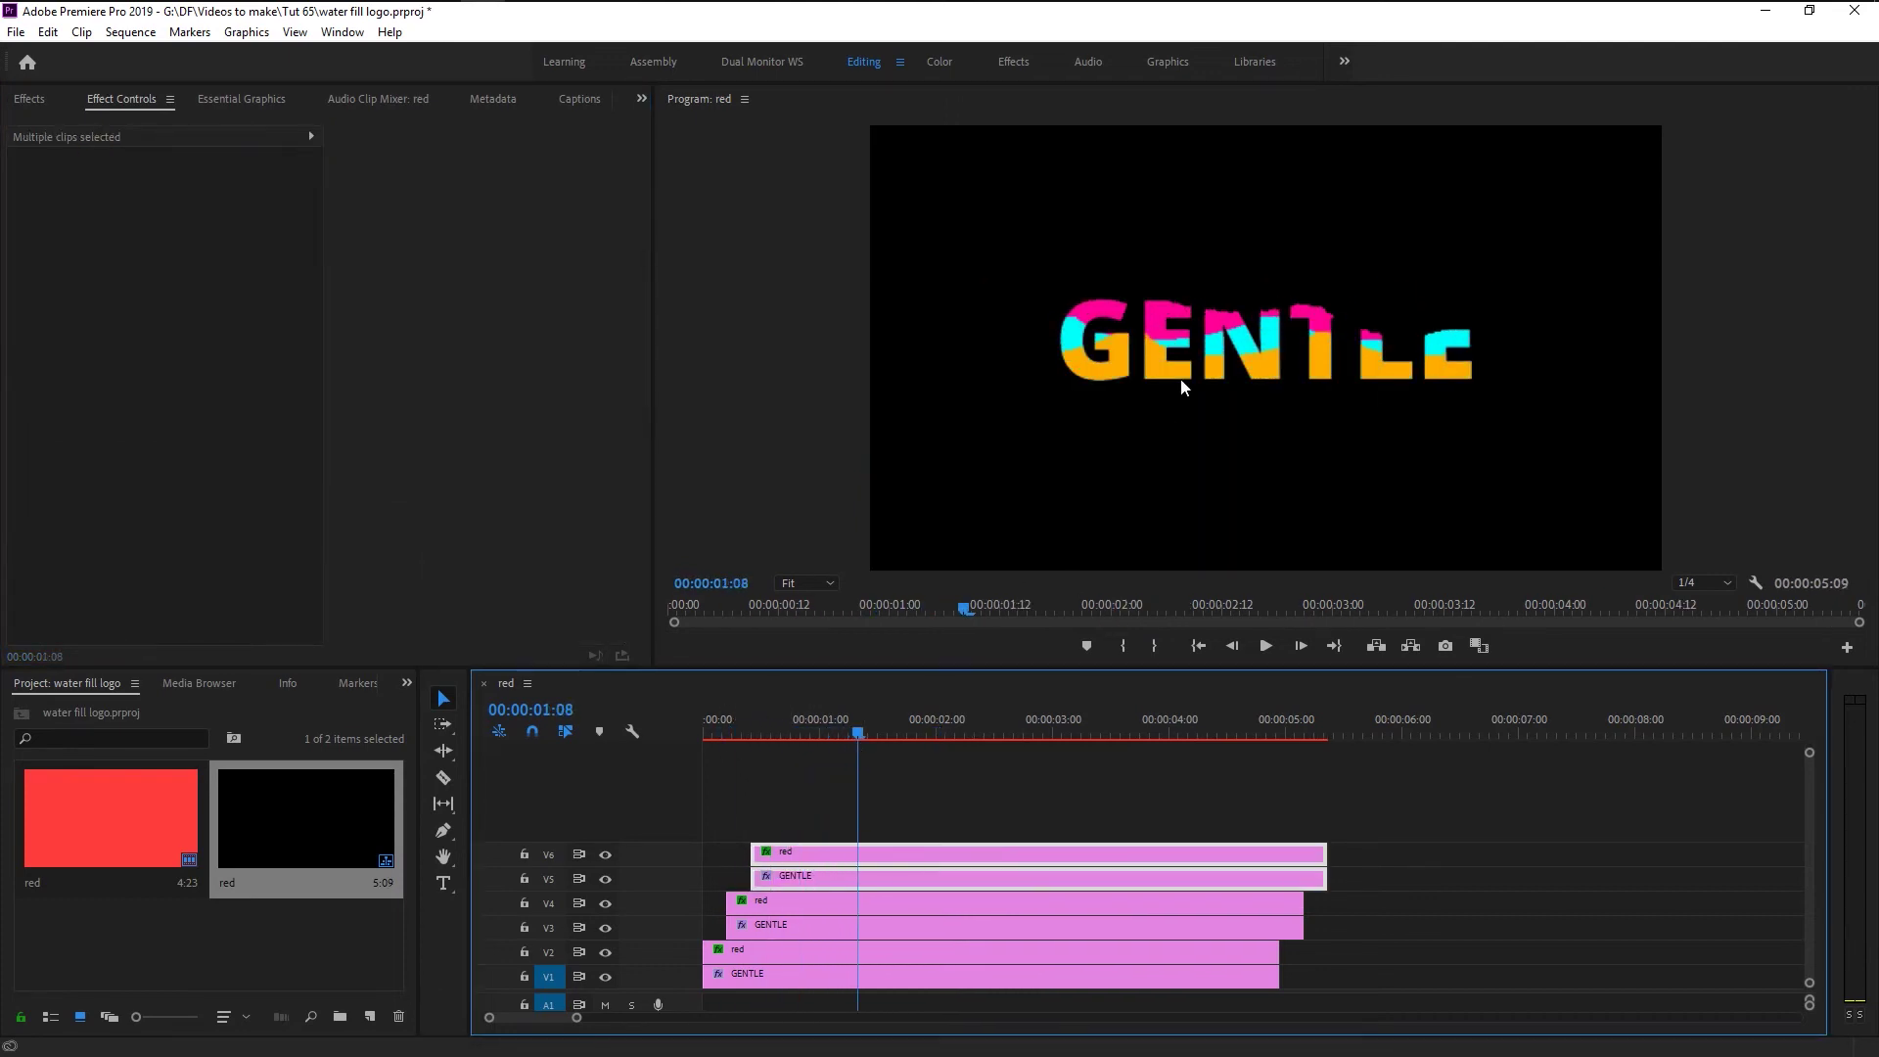
# - At 00:00:02:04, change the V6 red clip's Wave Warp keyframes to direction 192.0° and wave height 26
pyautogui.click(844, 838)
pyautogui.click(771, 851)
pyautogui.moveTo(426, 123); pyautogui.dragTo(433, 123)
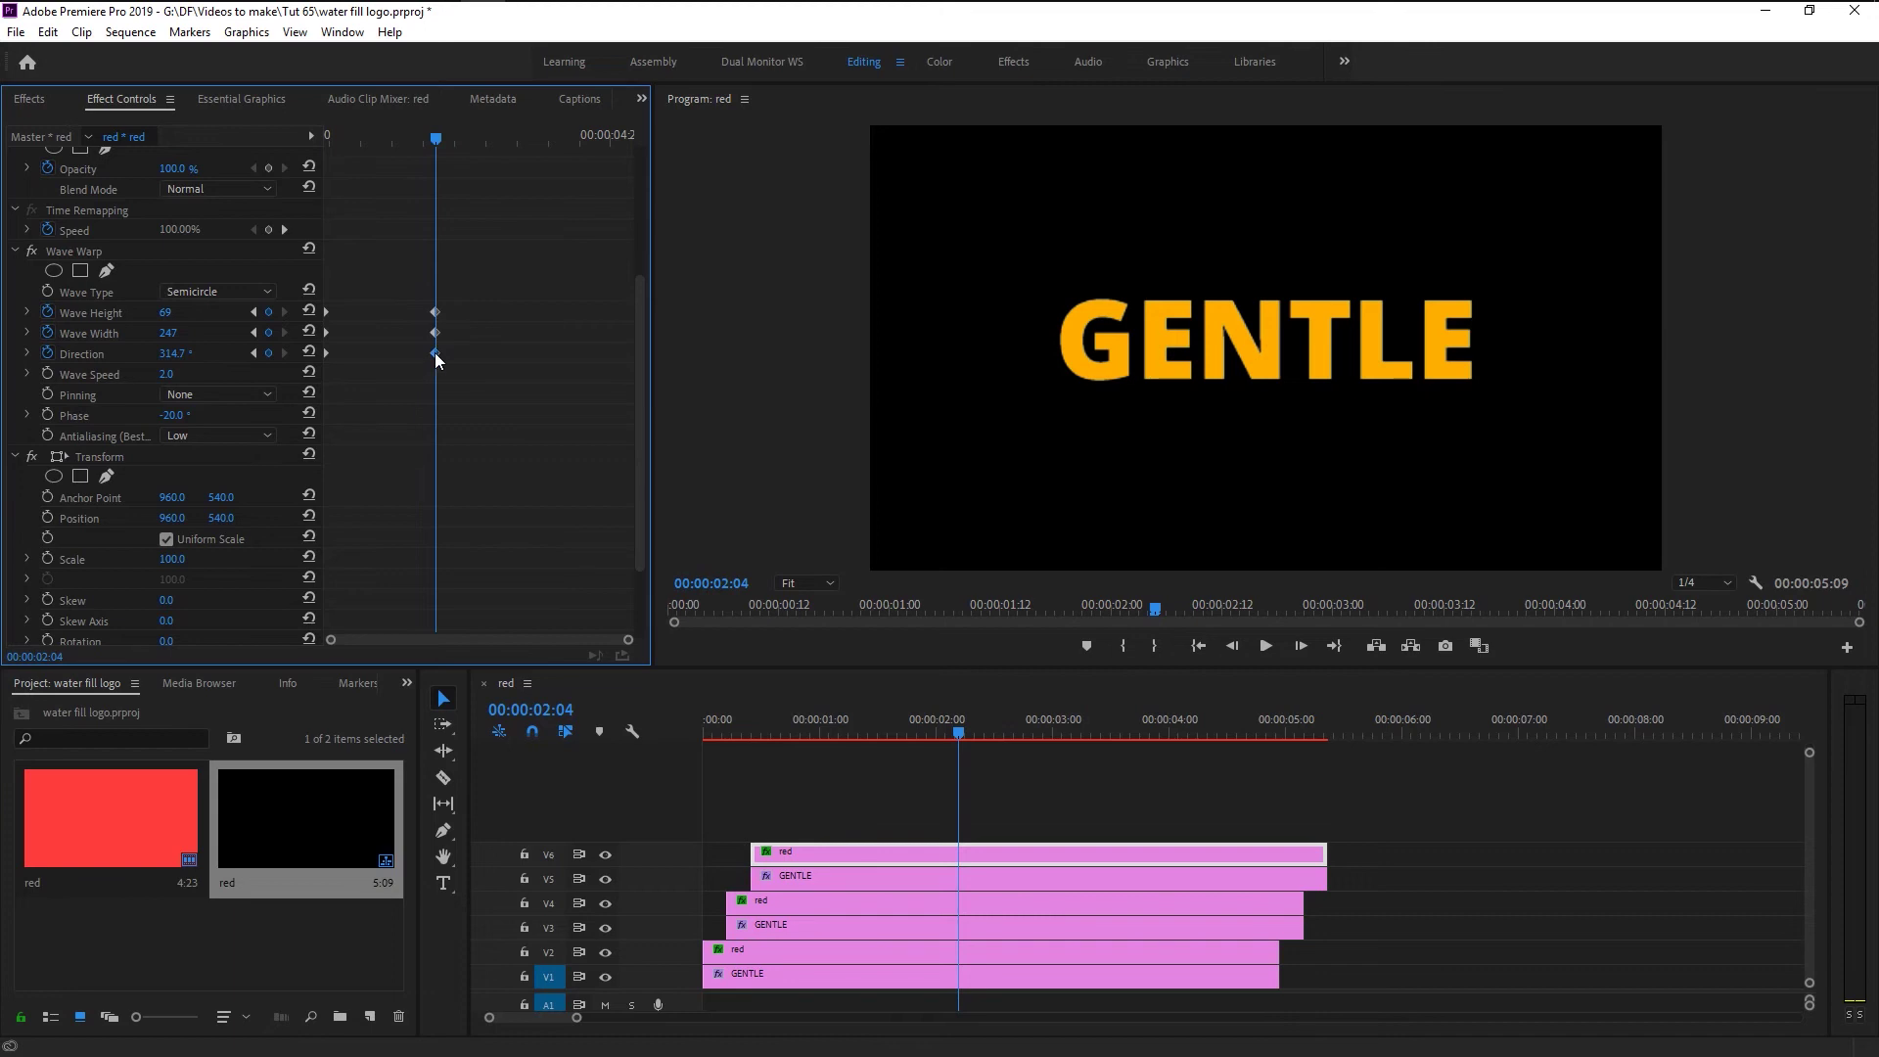
pyautogui.moveTo(172, 353); pyautogui.dragTo(137, 353)
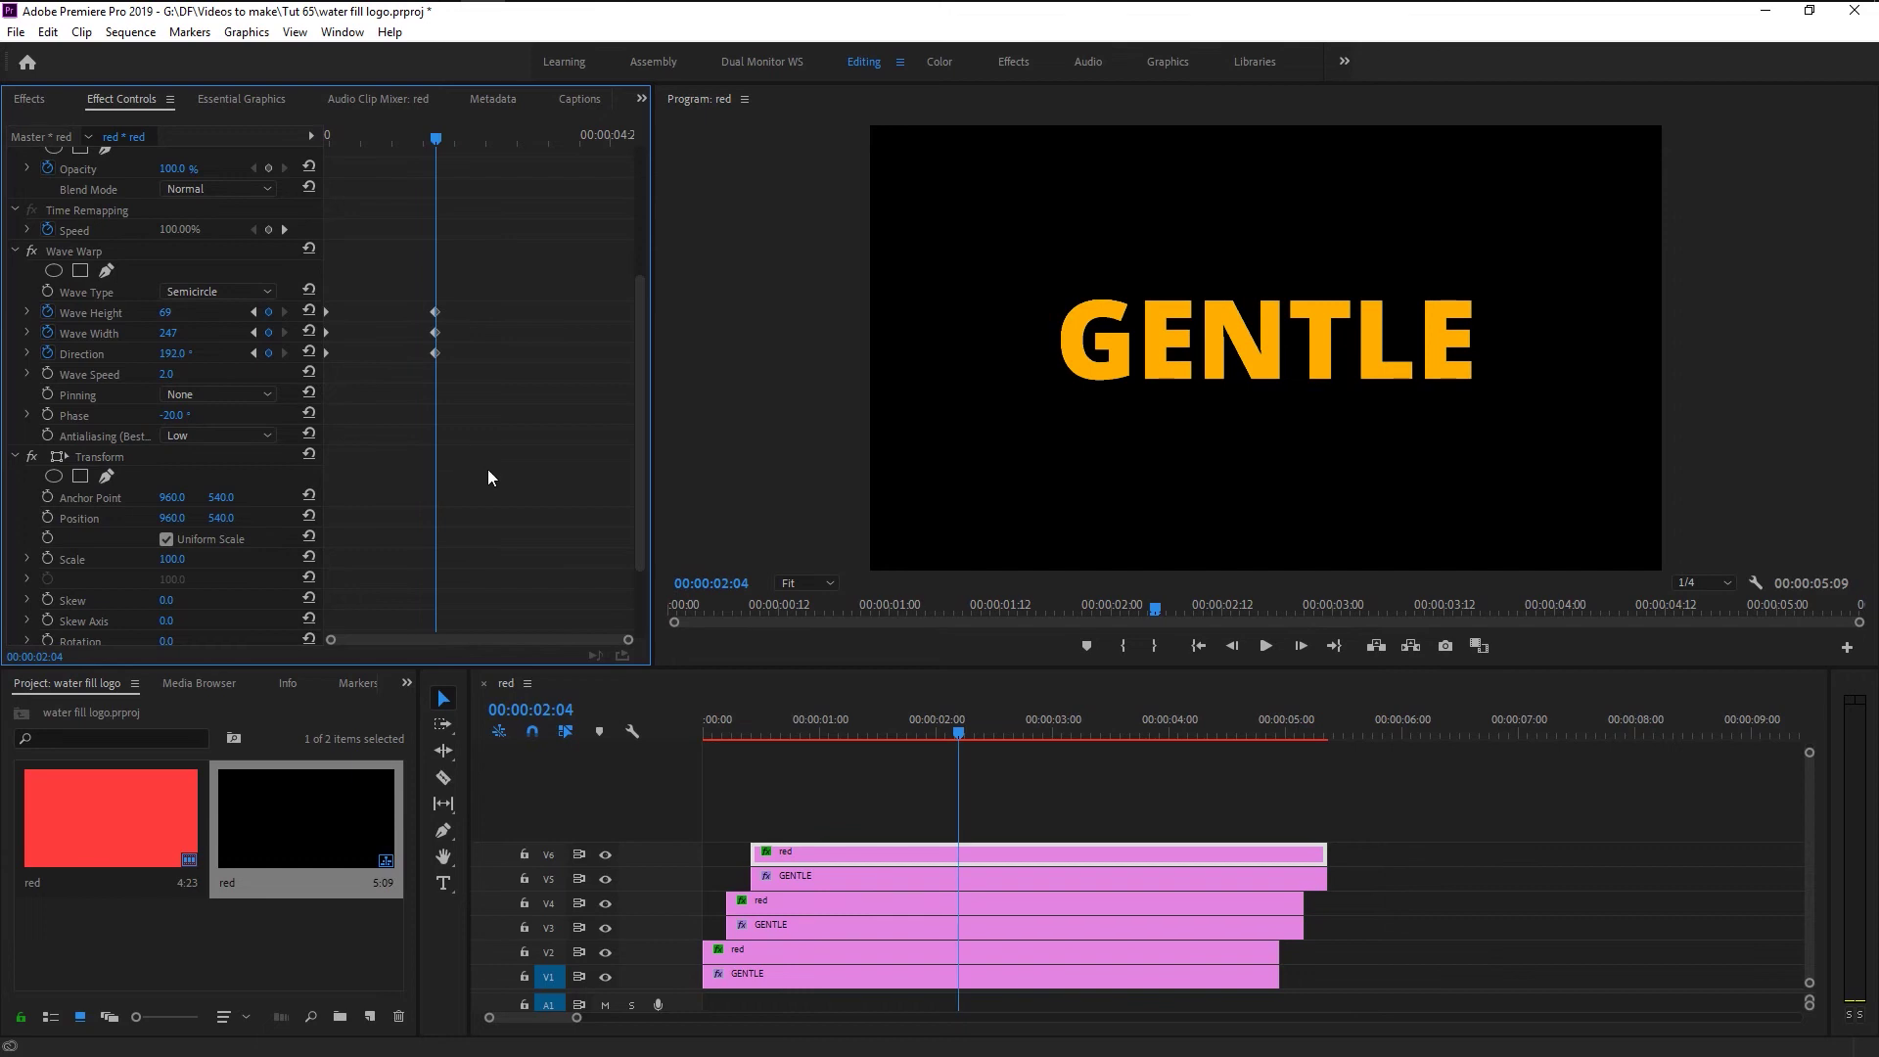
pyautogui.moveTo(165, 313); pyautogui.dragTo(130, 312)
# - Set the V6 red clip's Transform rotation to -8°
pyautogui.scroll(-3, 407, 574)
pyautogui.click(117, 346)
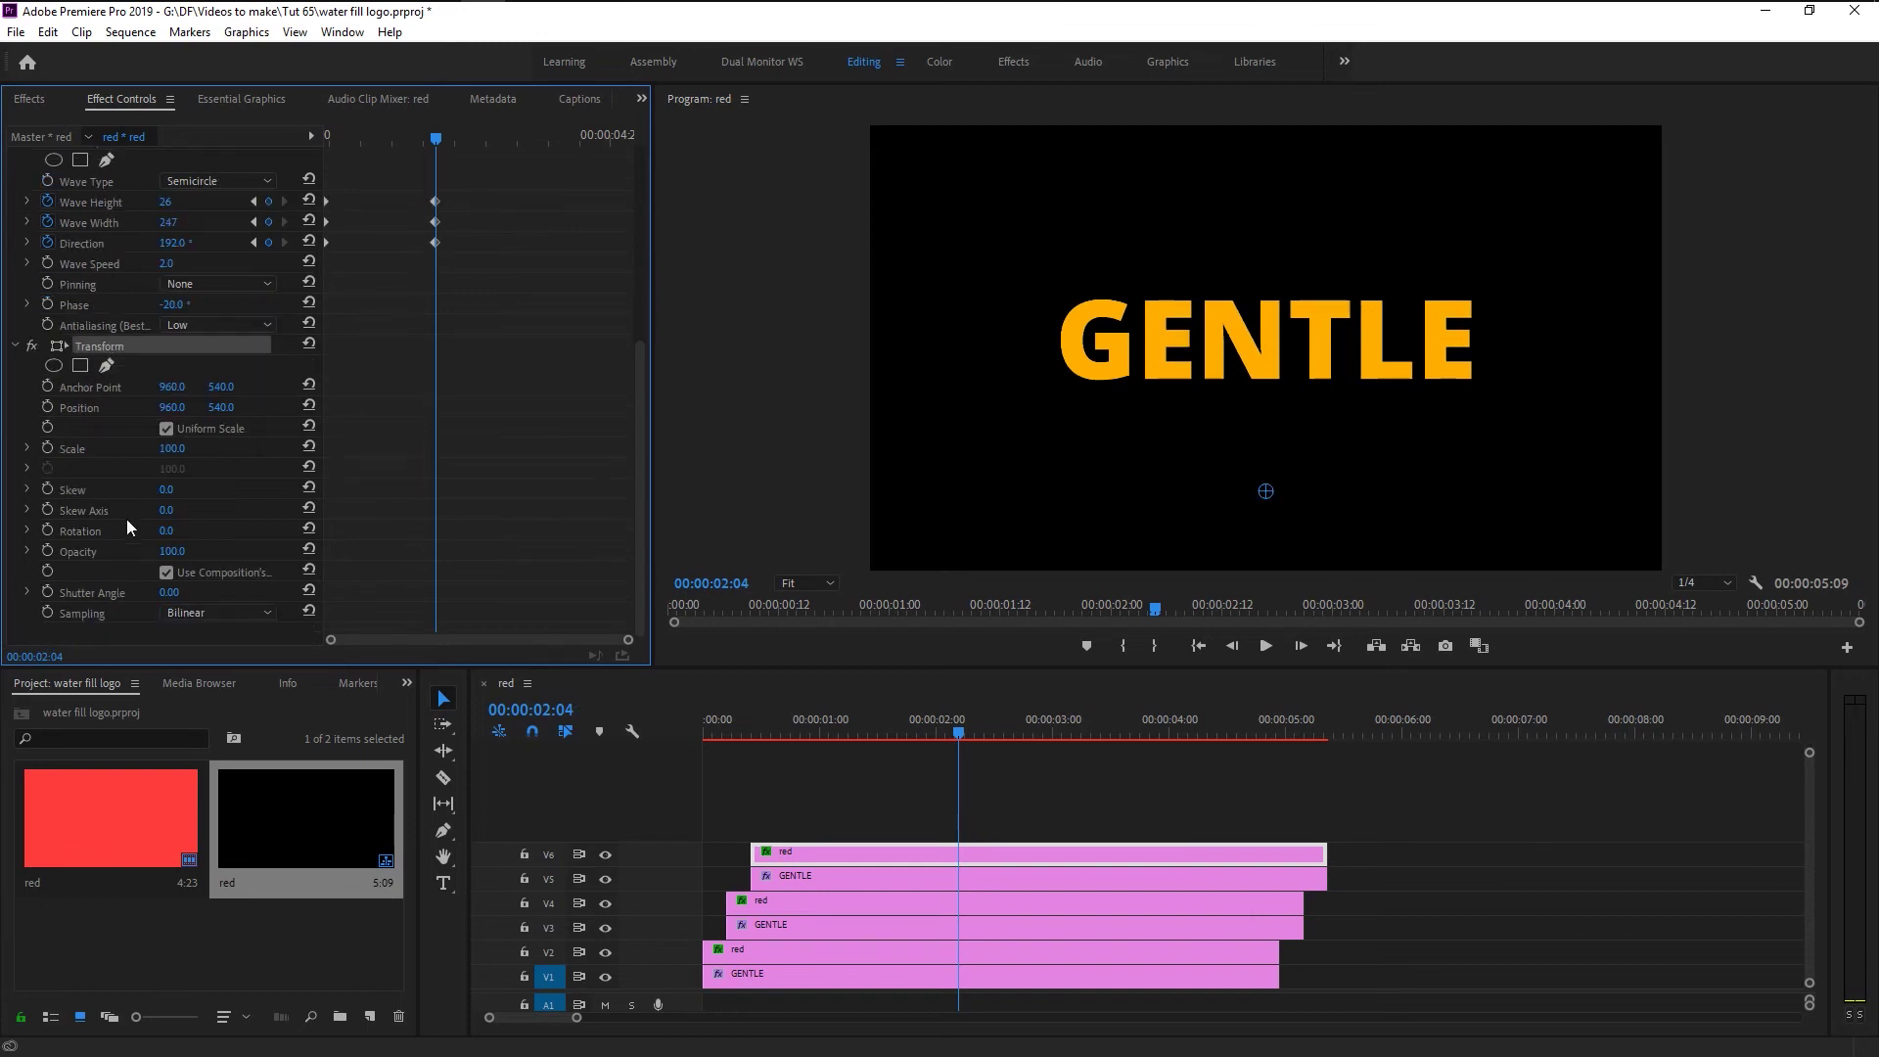
pyautogui.click(165, 530)
pyautogui.write('-8')
pyautogui.press('Return')
# - Duplicate the V5 and V6 clips onto V7 and V8, and change the V7 GENTLE text's fill to crimson red
pyautogui.click(833, 729)
pyautogui.moveTo(773, 817)
pyautogui.mouseDown()
pyautogui.moveTo(842, 883)
pyautogui.moveTo(801, 834)
pyautogui.mouseUp()
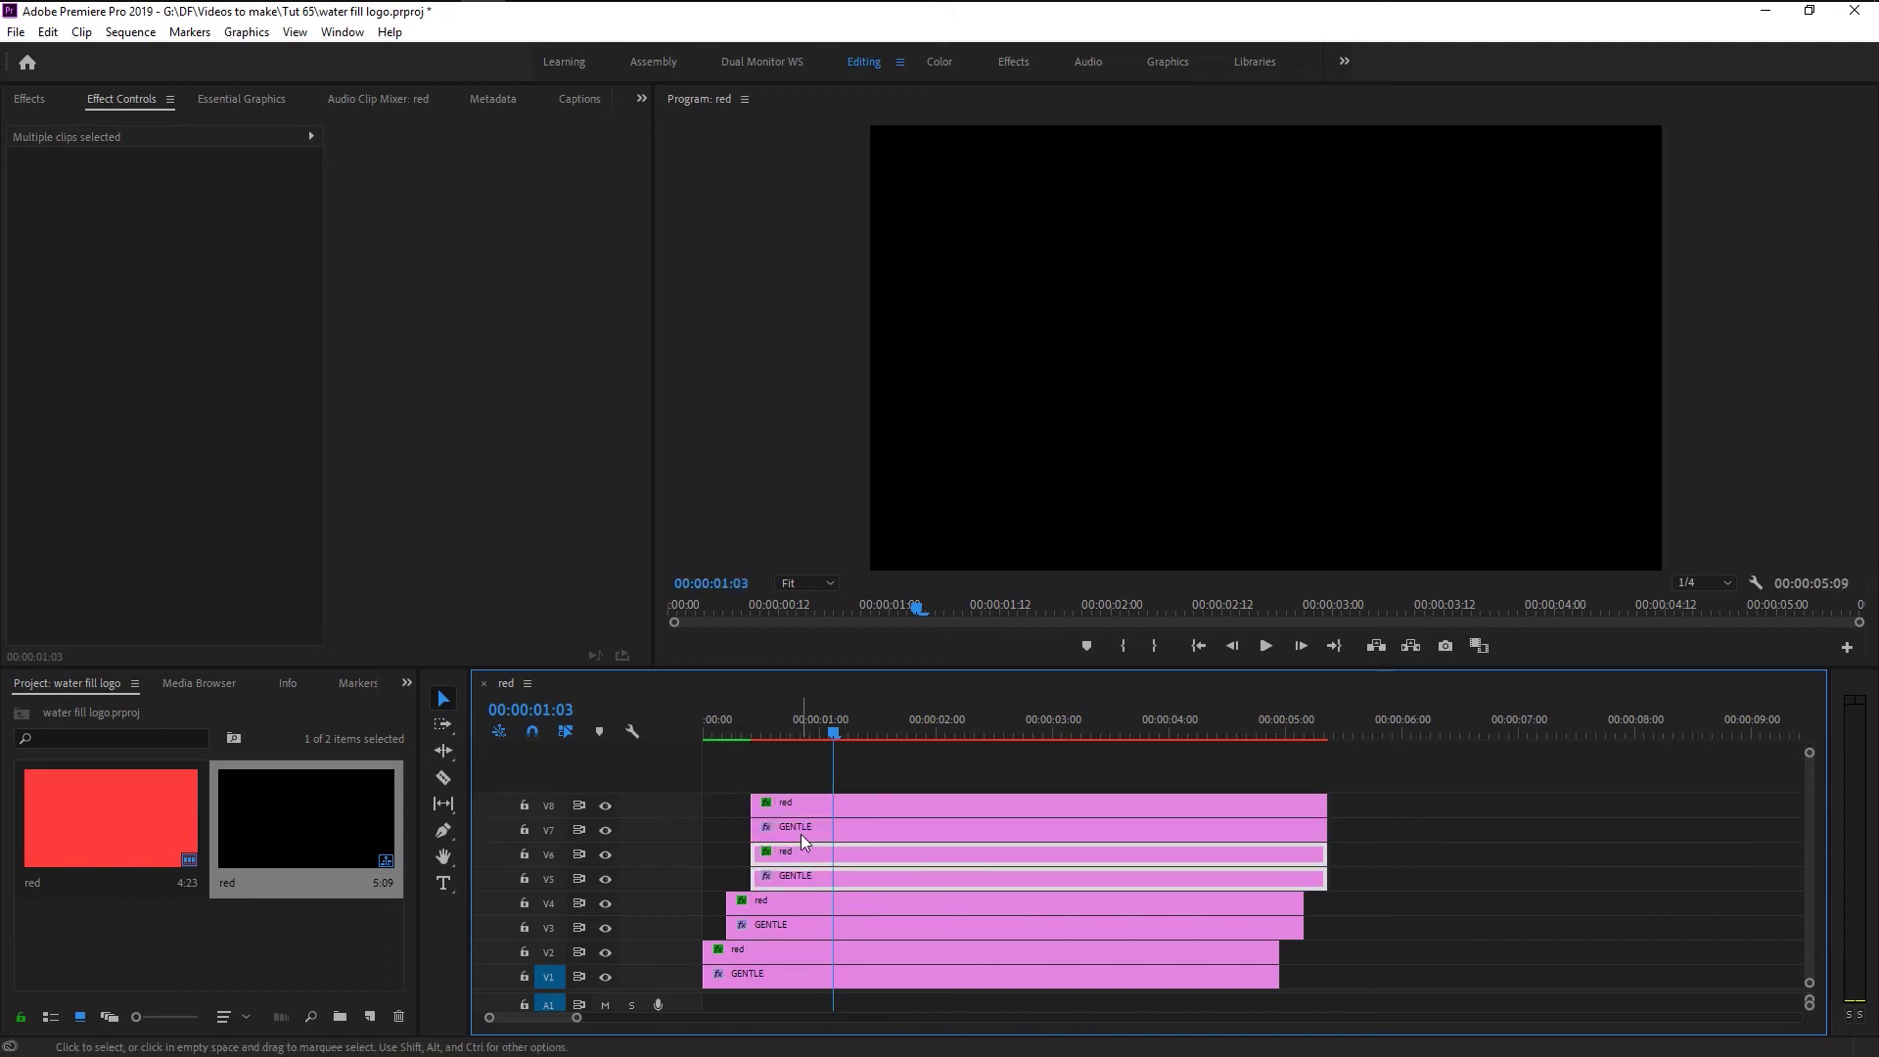
pyautogui.click(801, 834)
pyautogui.scroll(-5, 445, 503)
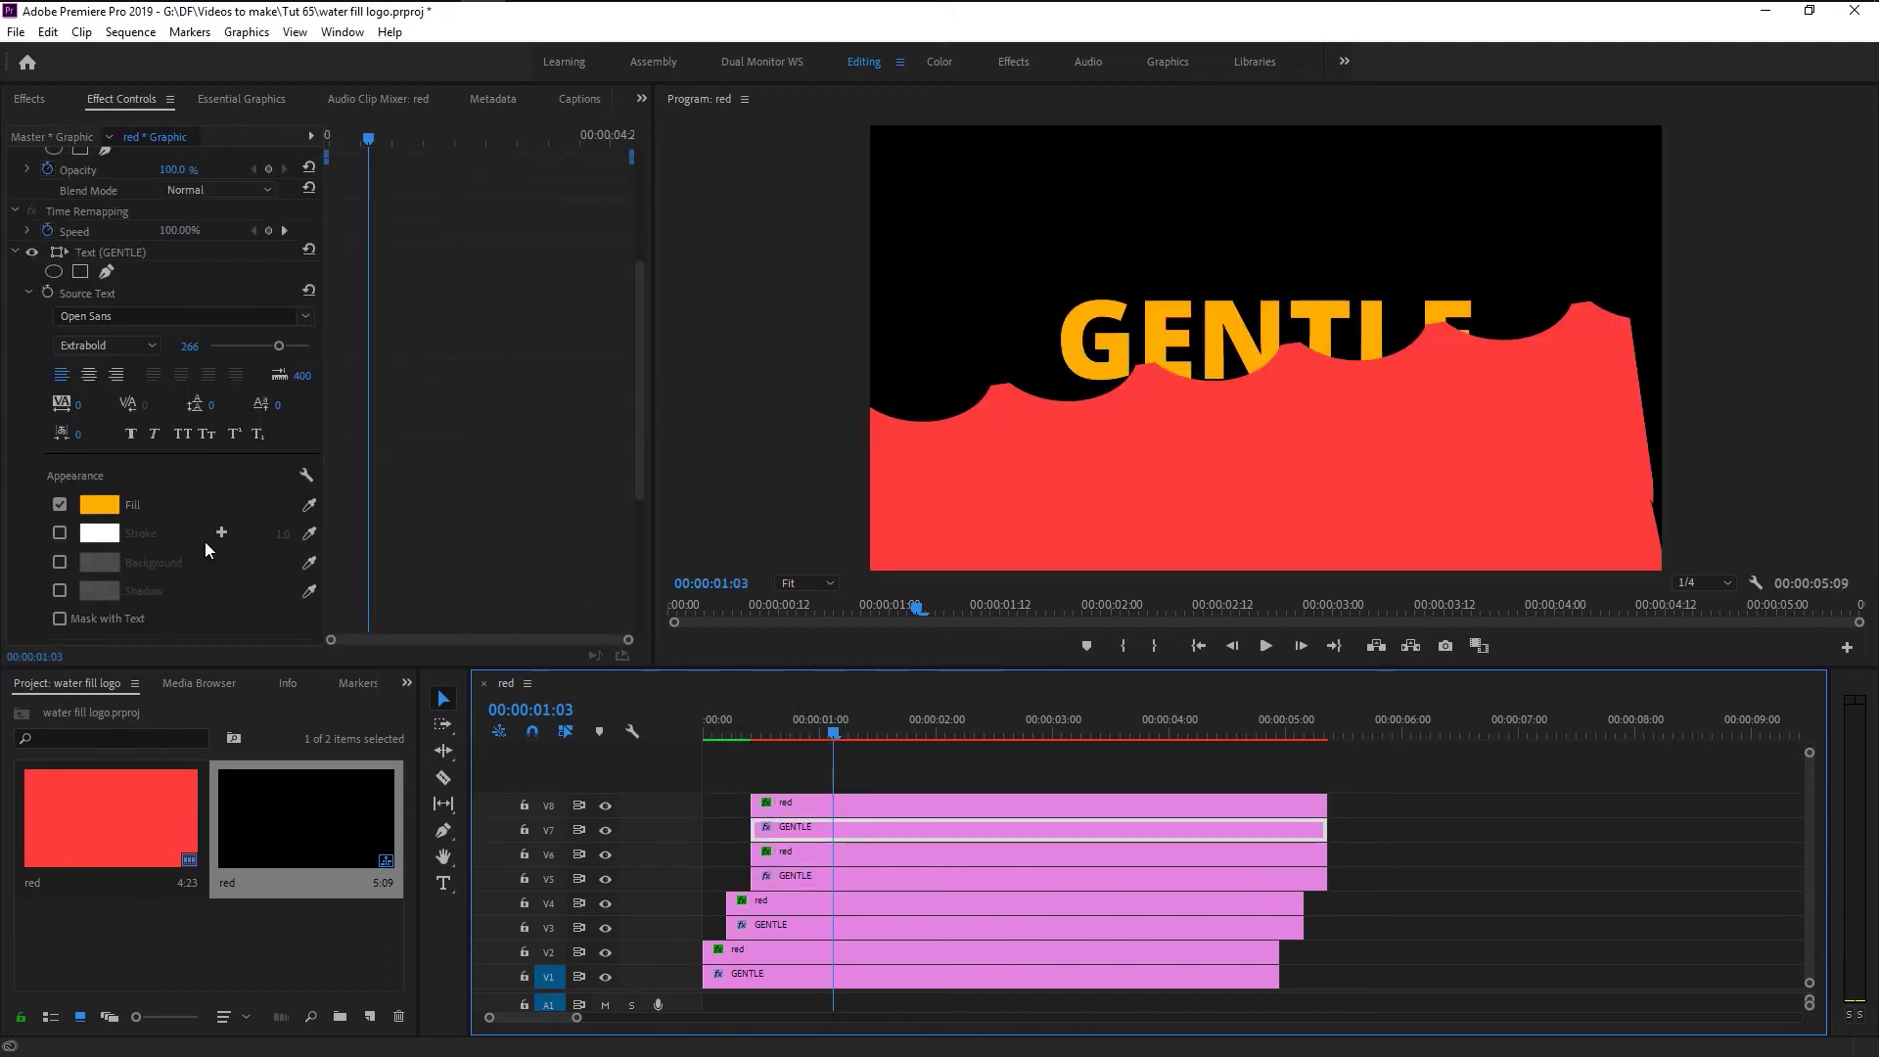
pyautogui.click(110, 503)
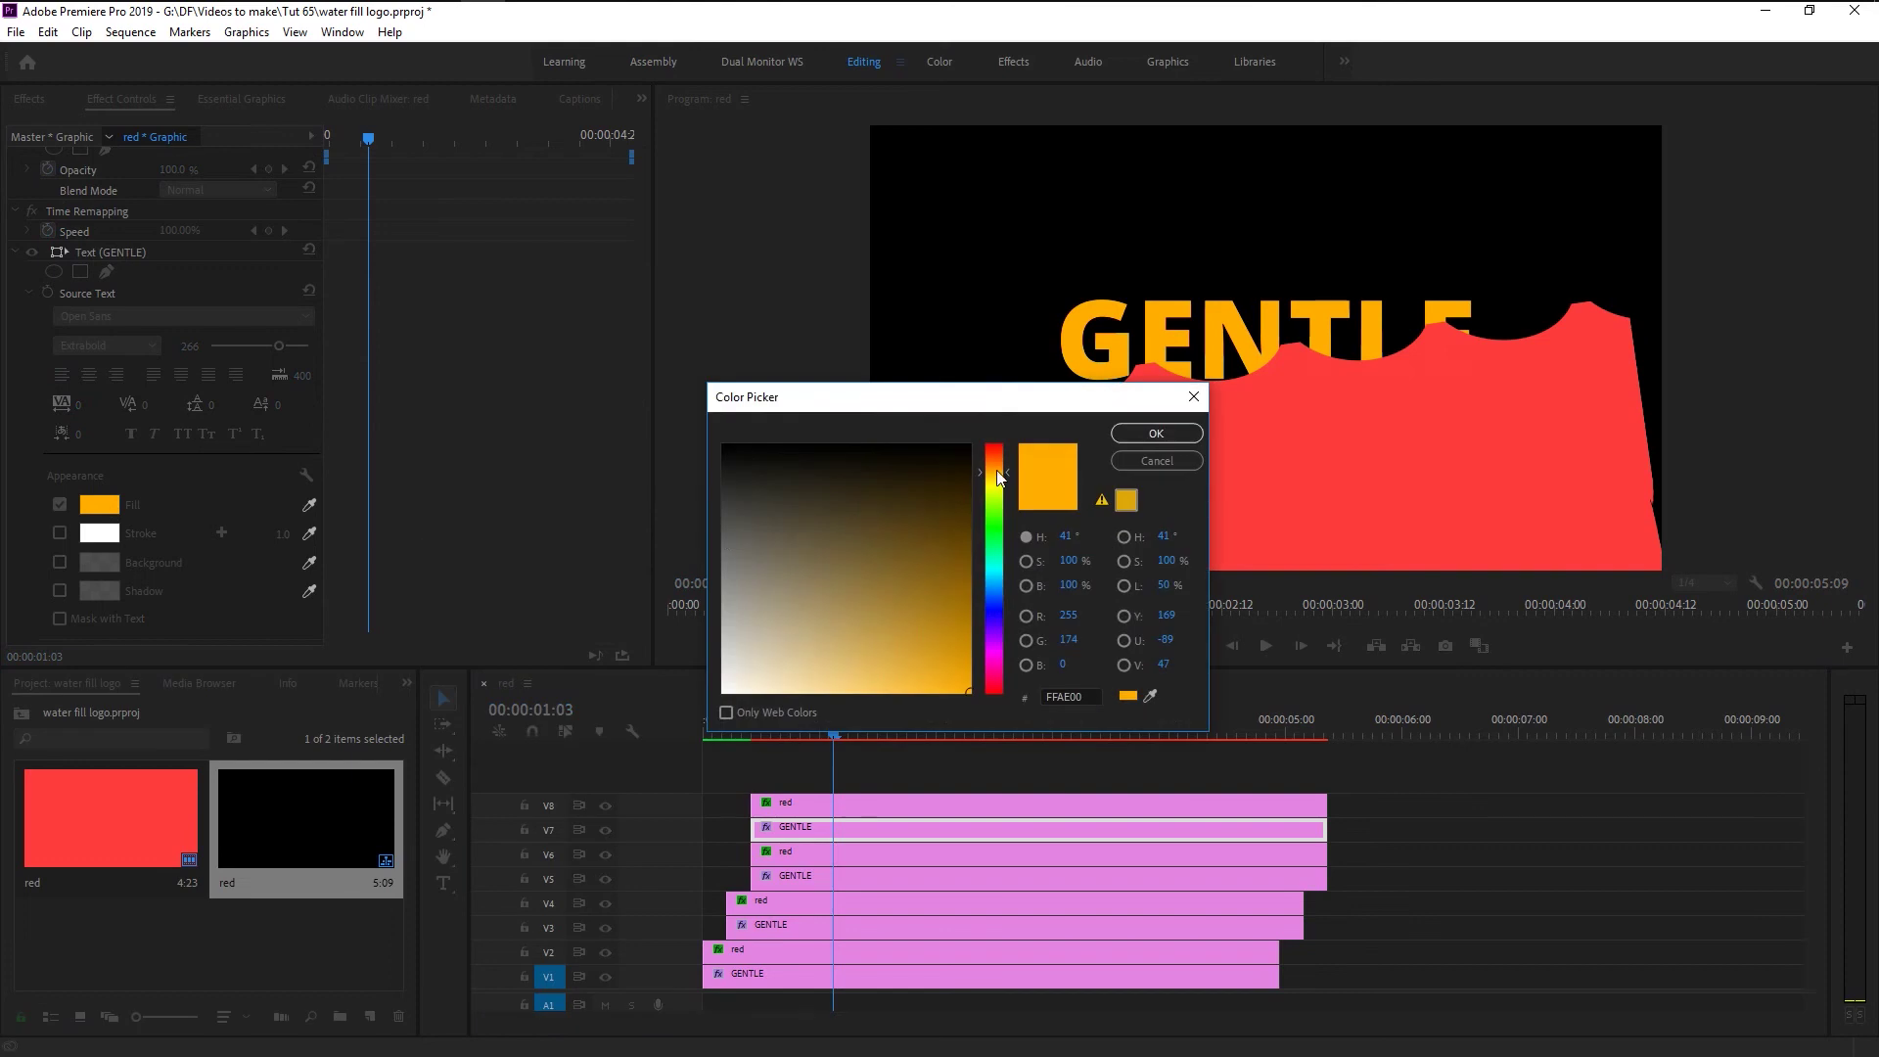
pyautogui.moveTo(996, 469); pyautogui.dragTo(978, 667)
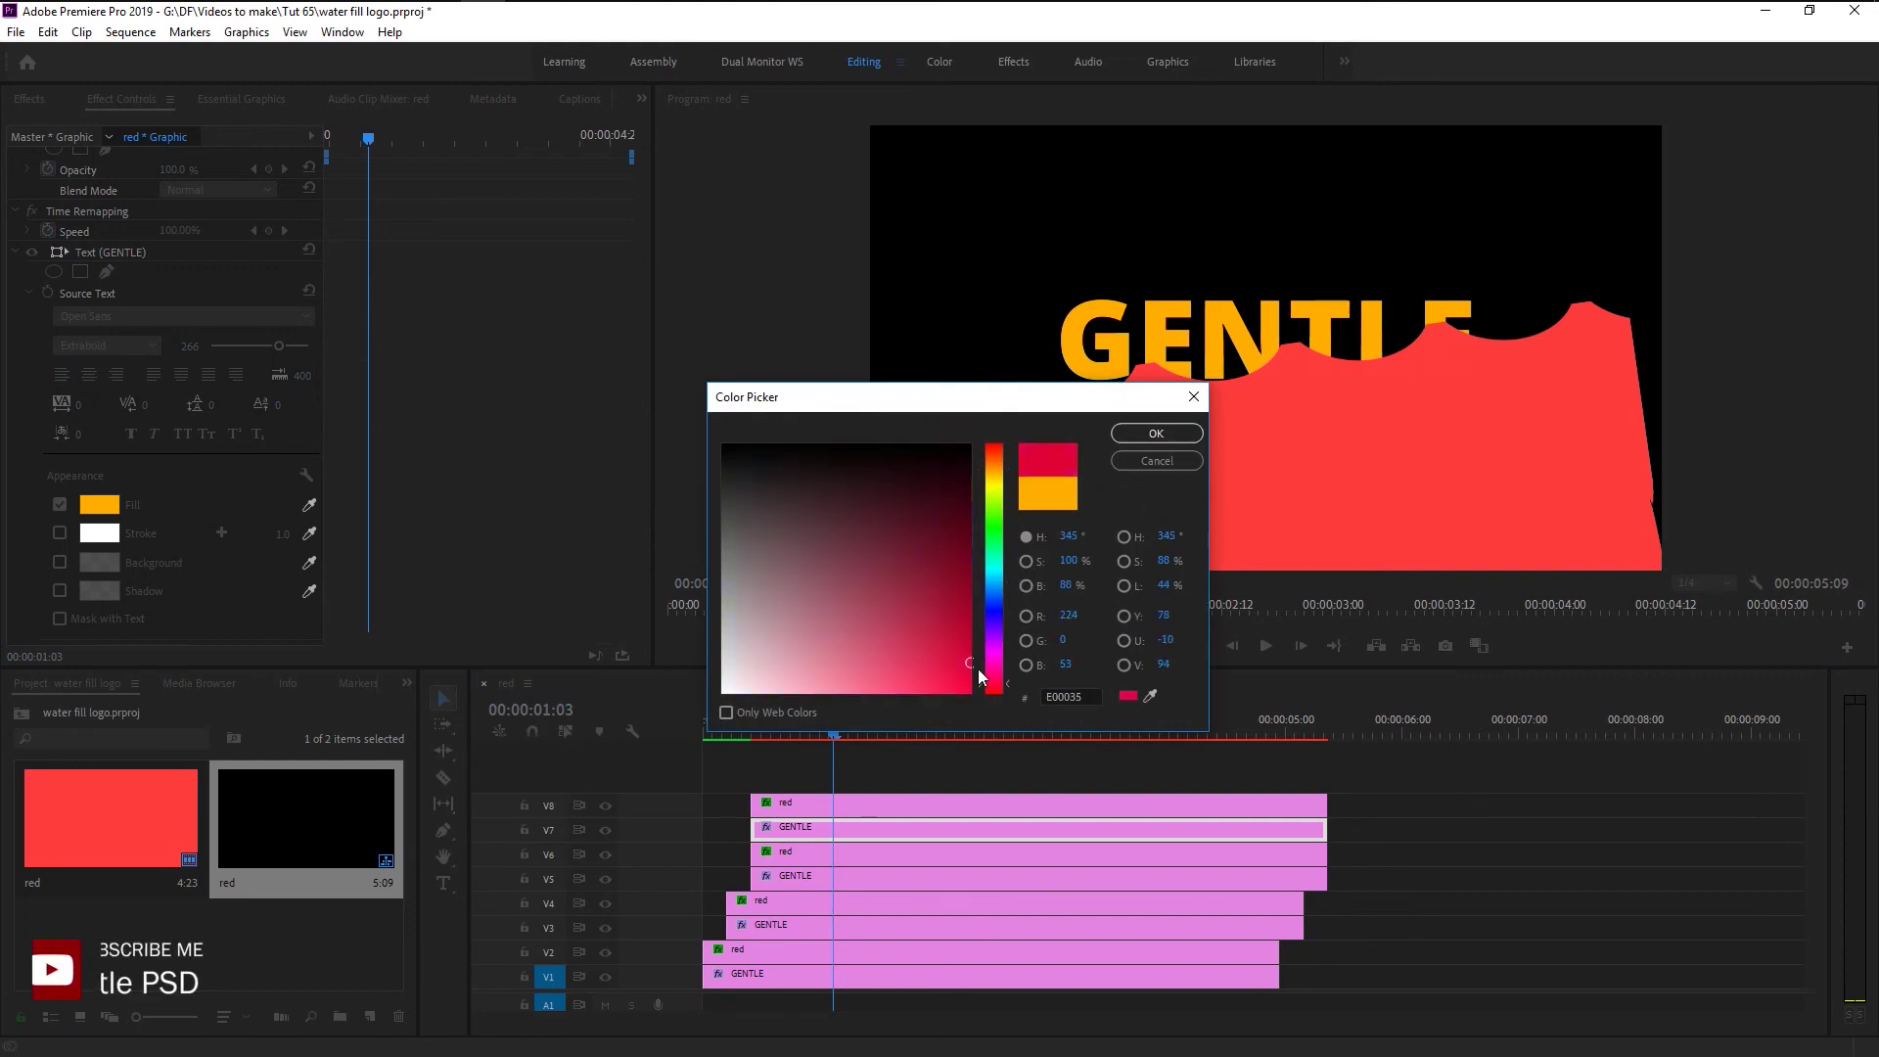
pyautogui.click(1137, 433)
# - Set the V7 GENTLE text's Track Matte Key matte to Video 8, and shift the V7 and V8 clips six frames later
pyautogui.scroll(-5, 511, 482)
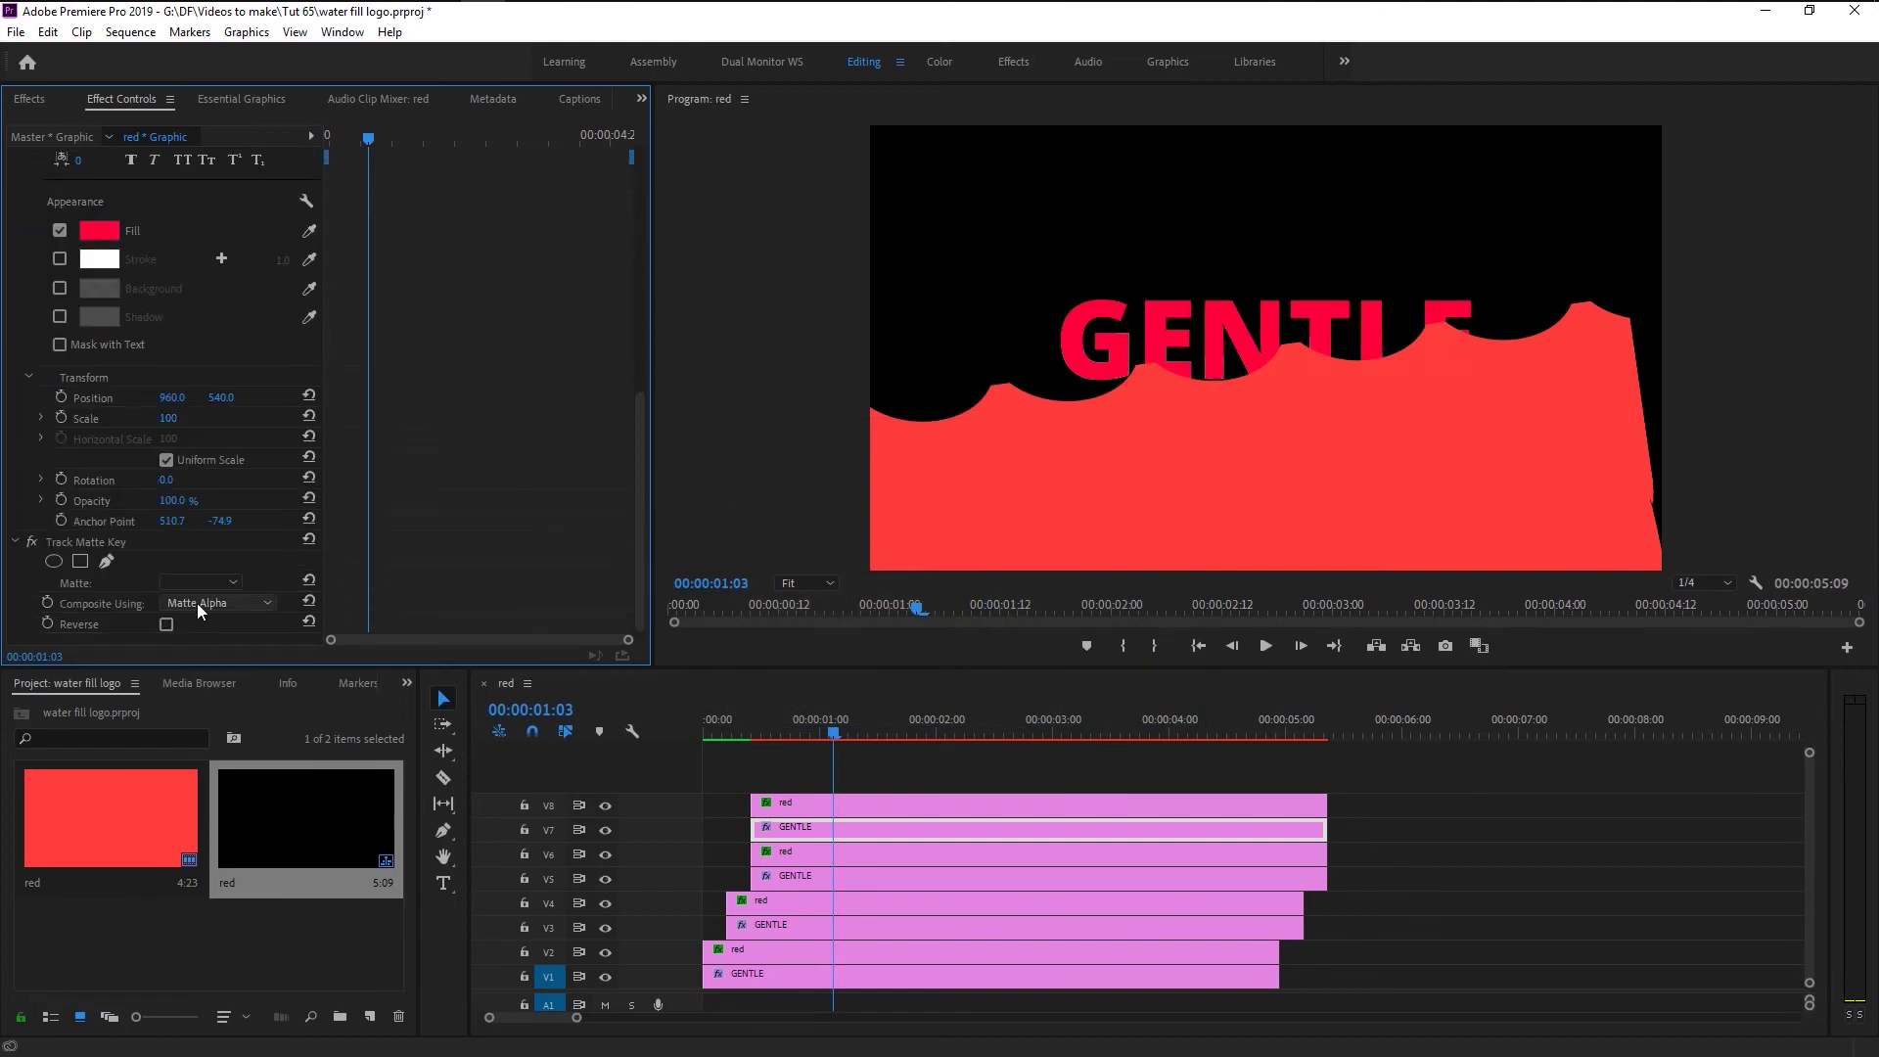
pyautogui.click(202, 589)
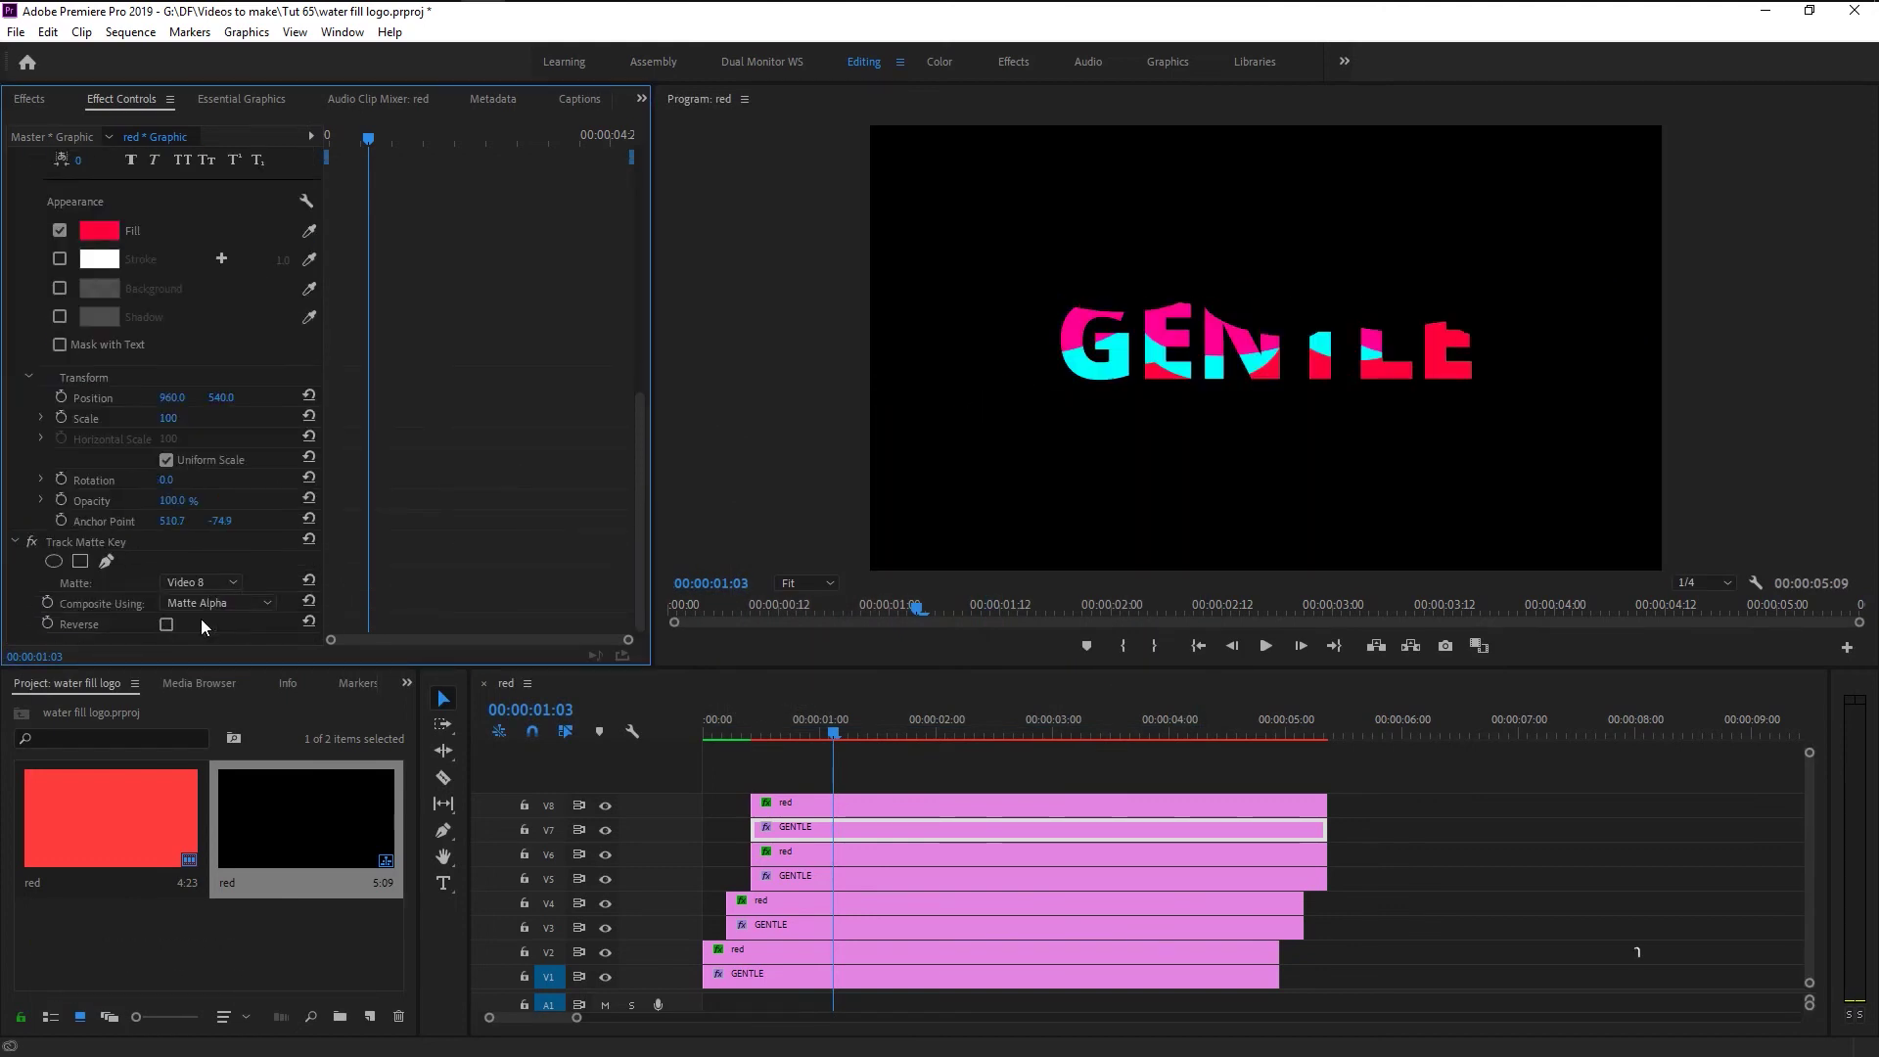
pyautogui.moveTo(765, 761); pyautogui.dragTo(826, 826)
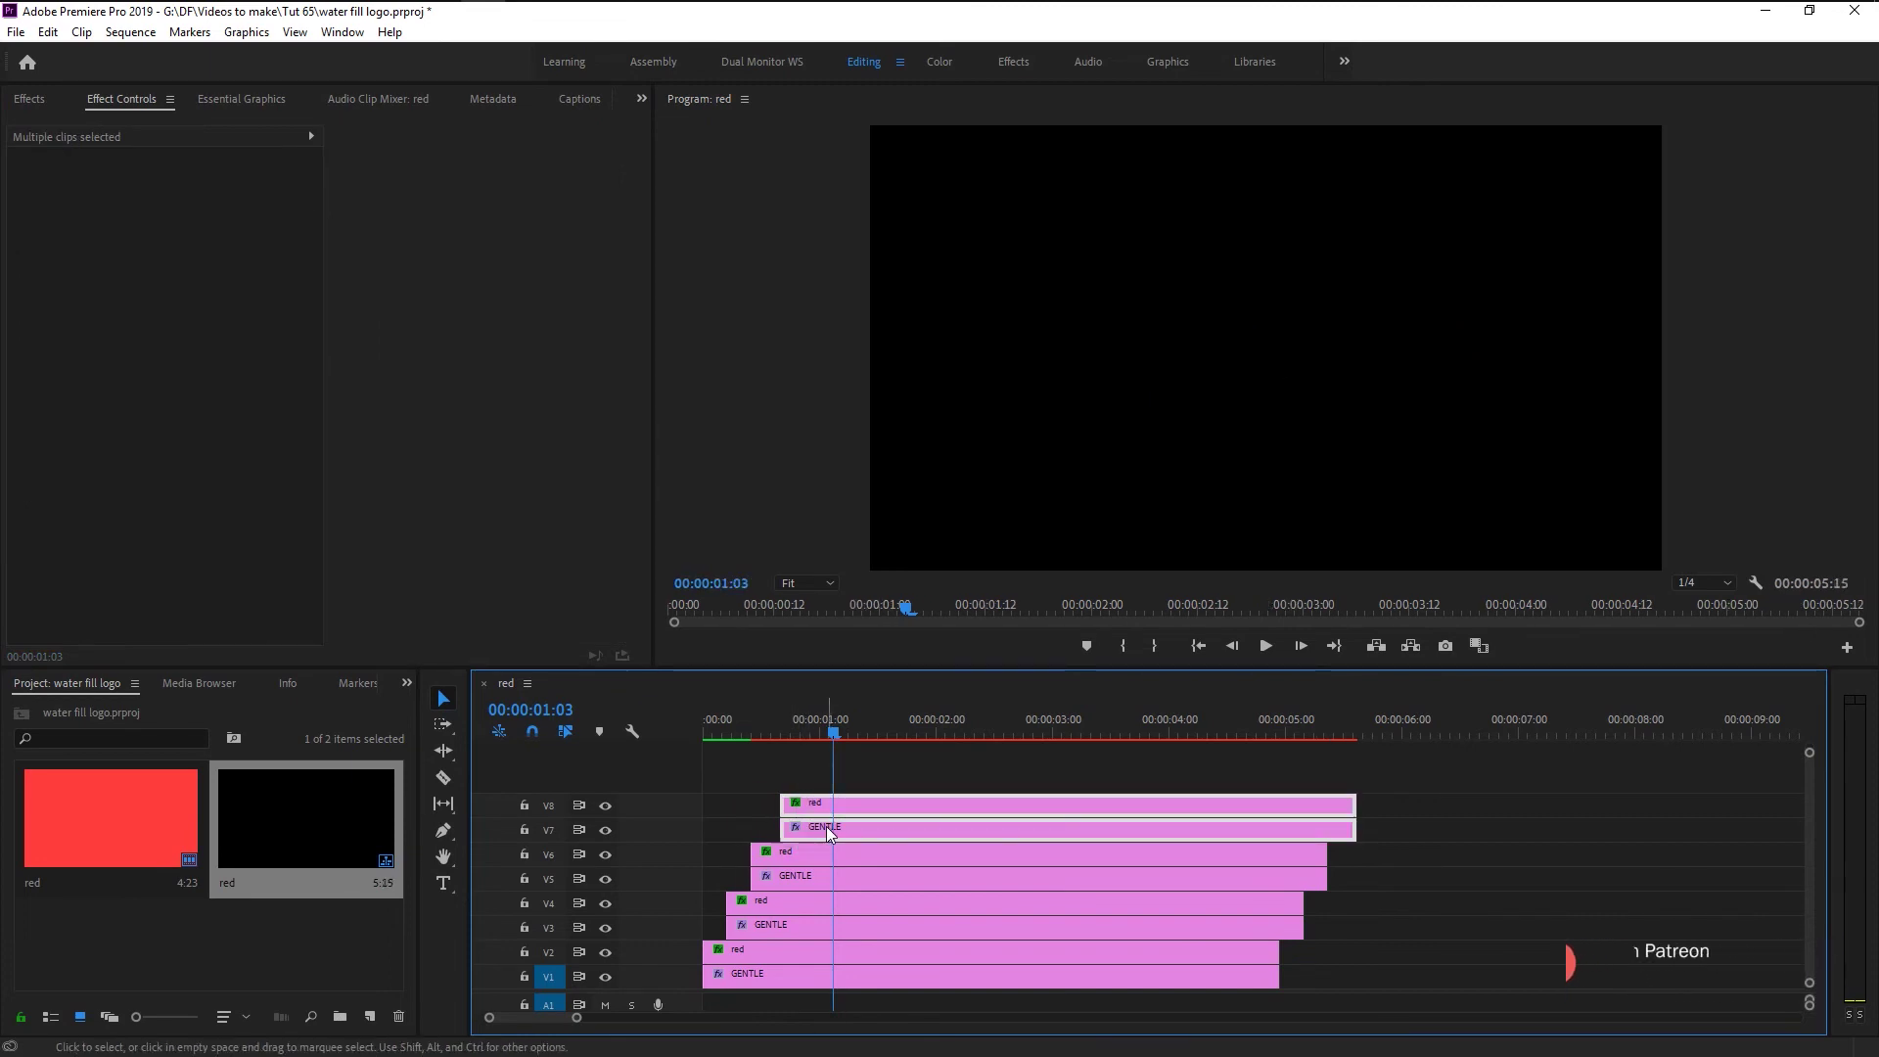
# - At 00:00:02:10, set the V8 red clip's Wave Warp keyframes to wave height 76, wave width 94 and direction 313.4°
pyautogui.click(819, 803)
pyautogui.scroll(-5, 507, 506)
pyautogui.moveTo(431, 135); pyautogui.dragTo(436, 130)
pyautogui.moveTo(169, 352)
pyautogui.mouseDown()
pyautogui.moveTo(221, 352)
pyautogui.moveTo(127, 353)
pyautogui.moveTo(176, 331)
pyautogui.mouseUp()
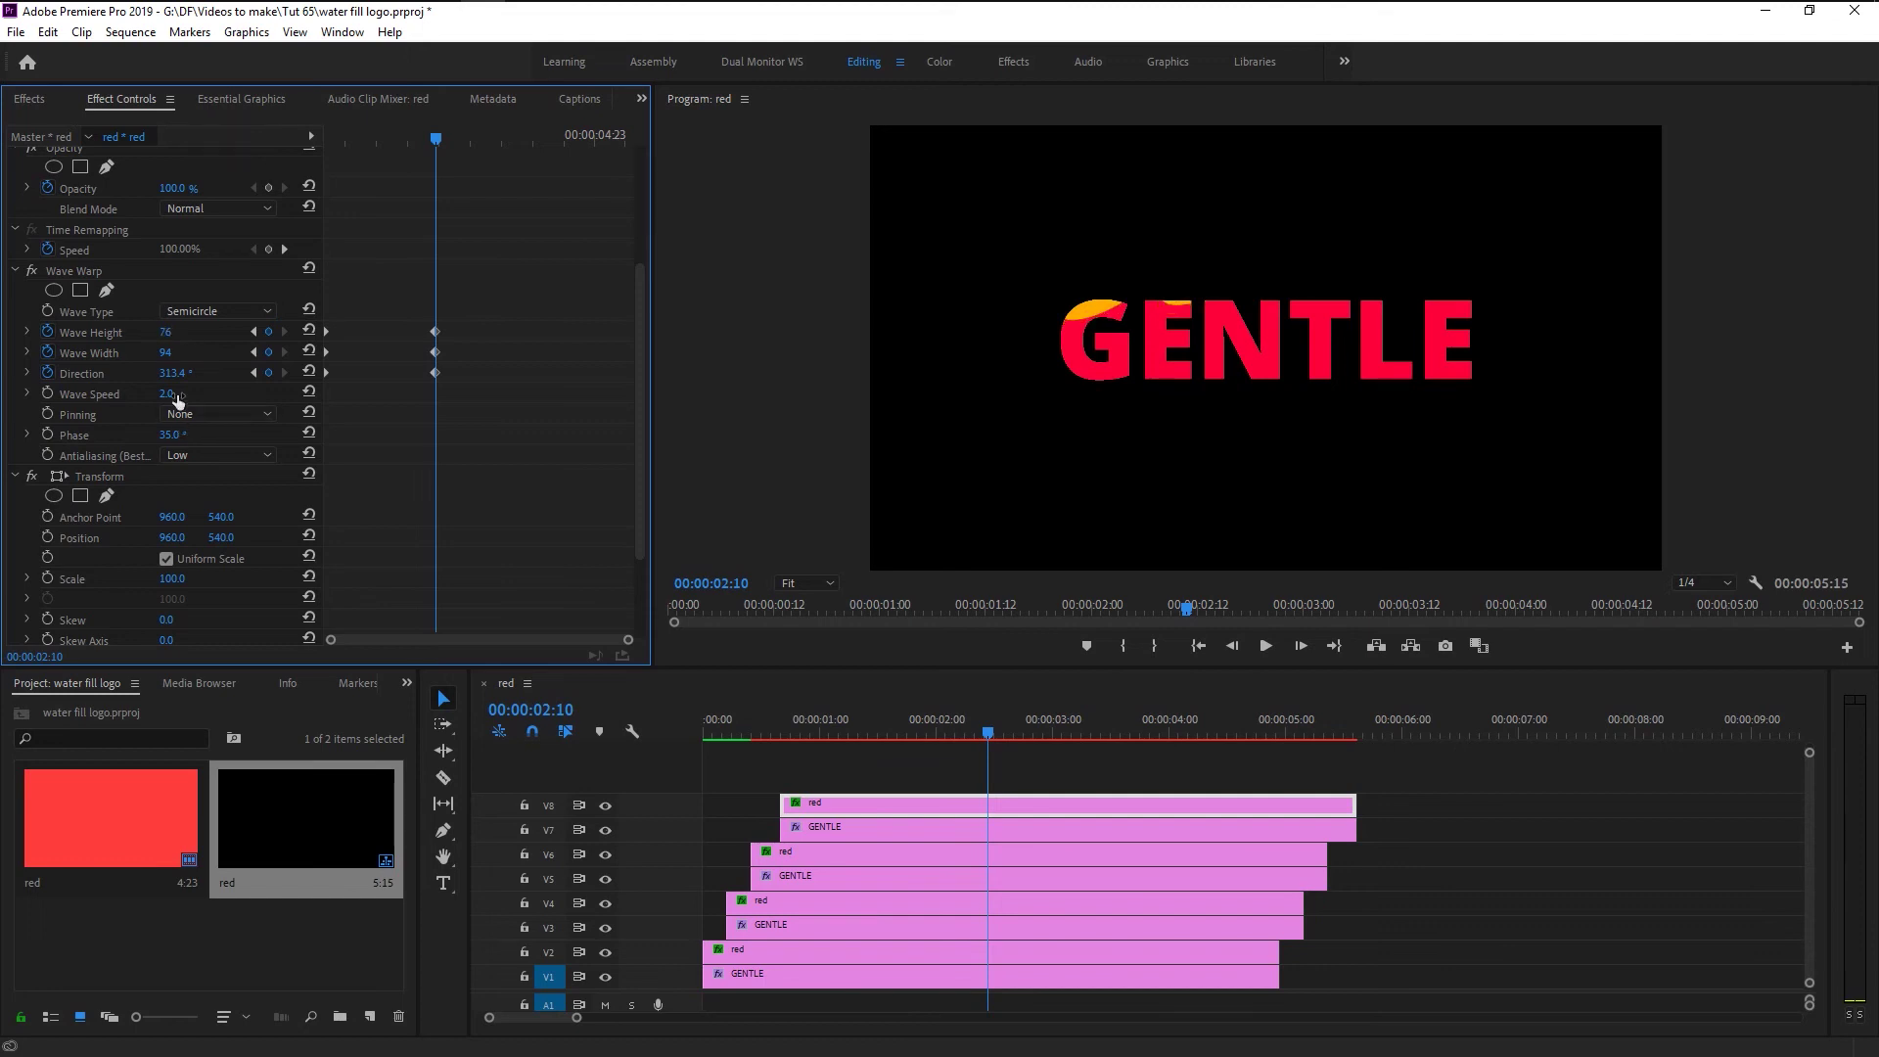
# - Set the V8 red clip's Wave Warp phase to 10° and its Transform rotation to 0°
pyautogui.scroll(-3, 378, 407)
pyautogui.click(186, 316)
pyautogui.write('10')
pyautogui.press('Return')
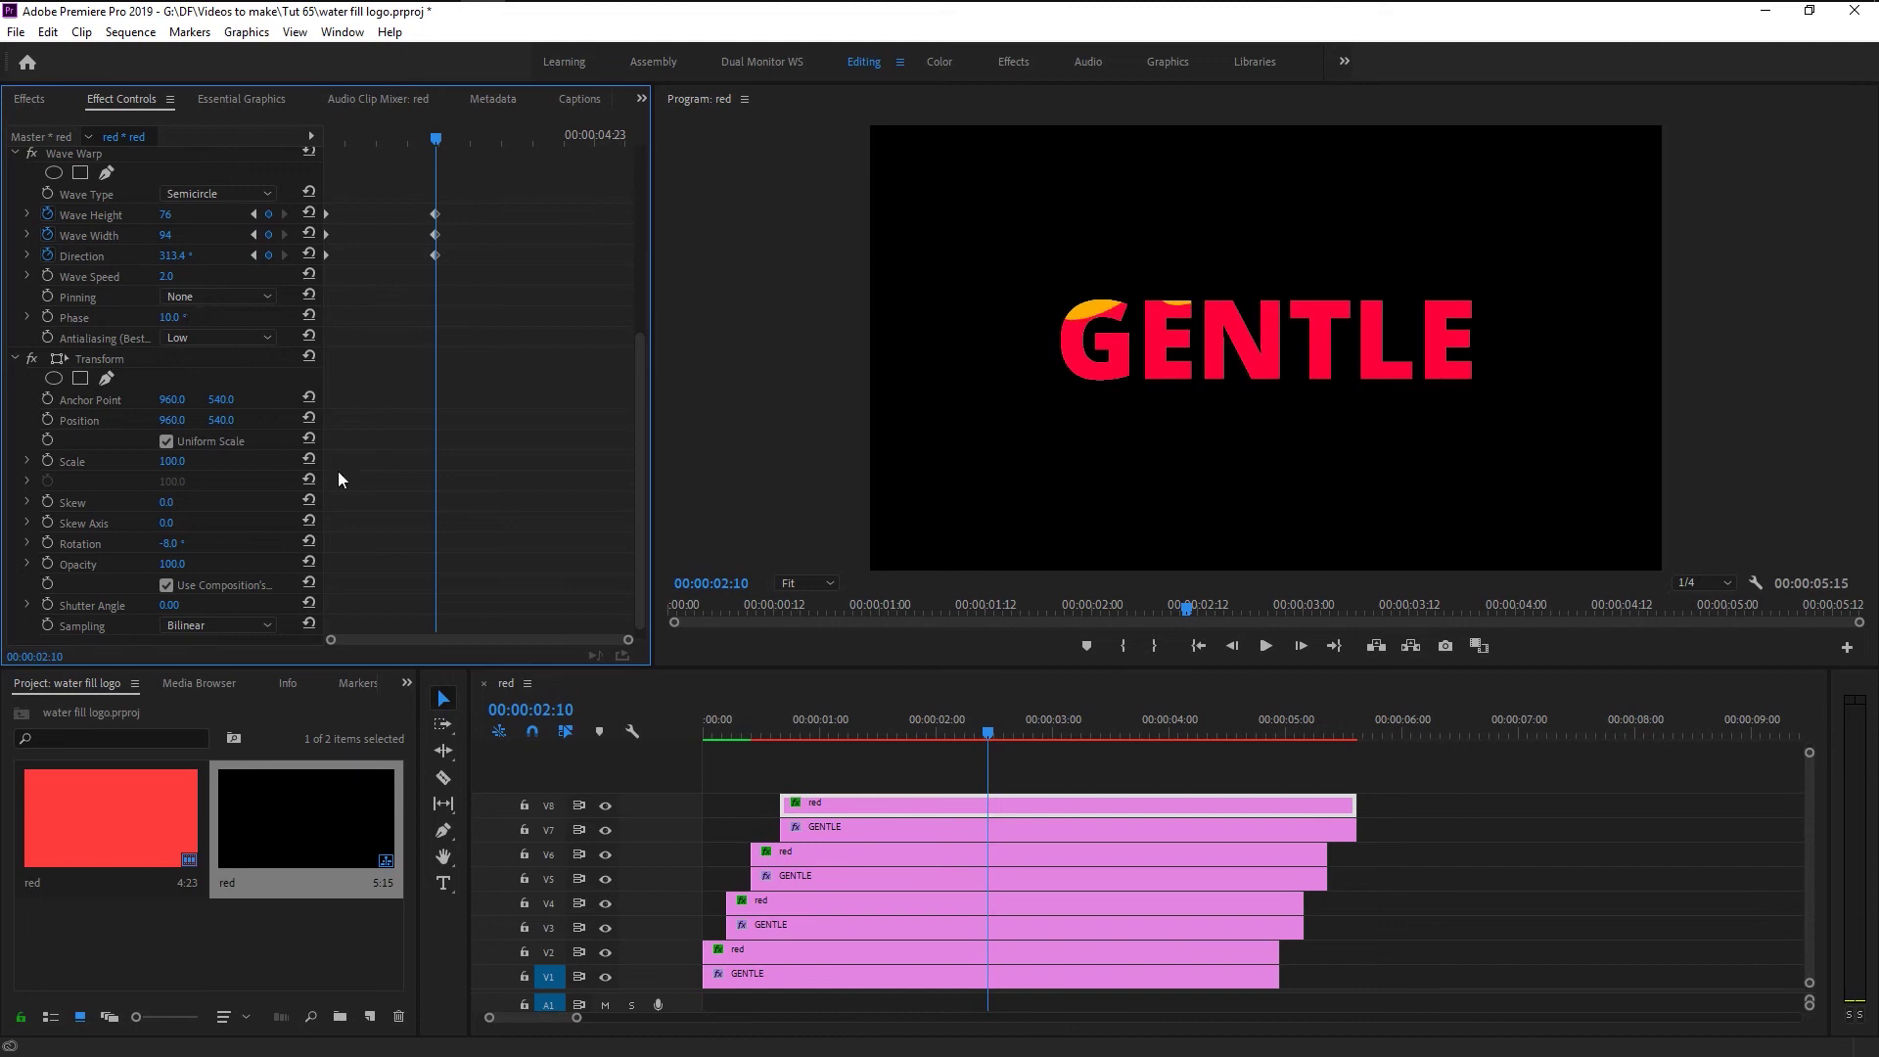
pyautogui.scroll(-1, 378, 474)
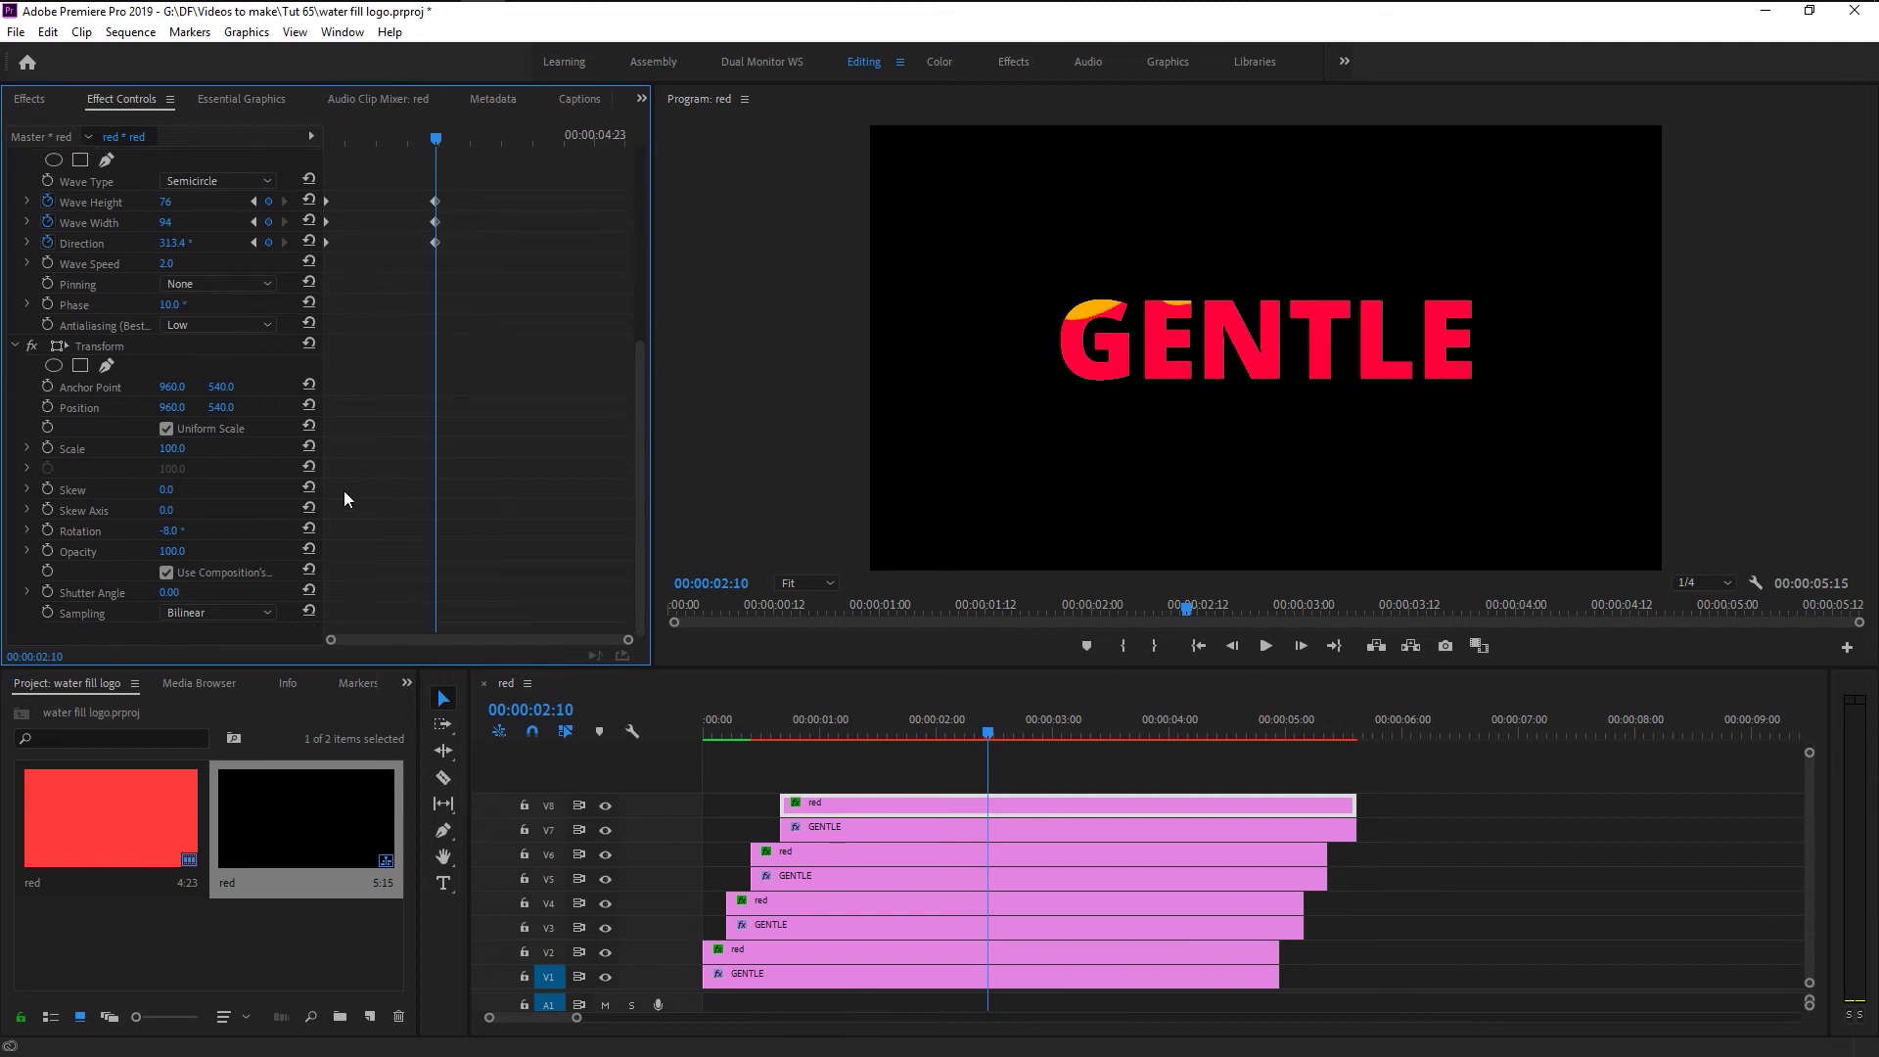
pyautogui.click(193, 525)
pyautogui.write('0')
pyautogui.press('Return')
# - Play the four-colour fill animation twice from near the start of the sequence
pyautogui.click(709, 726)
pyautogui.click(968, 756)
pyautogui.press('space')
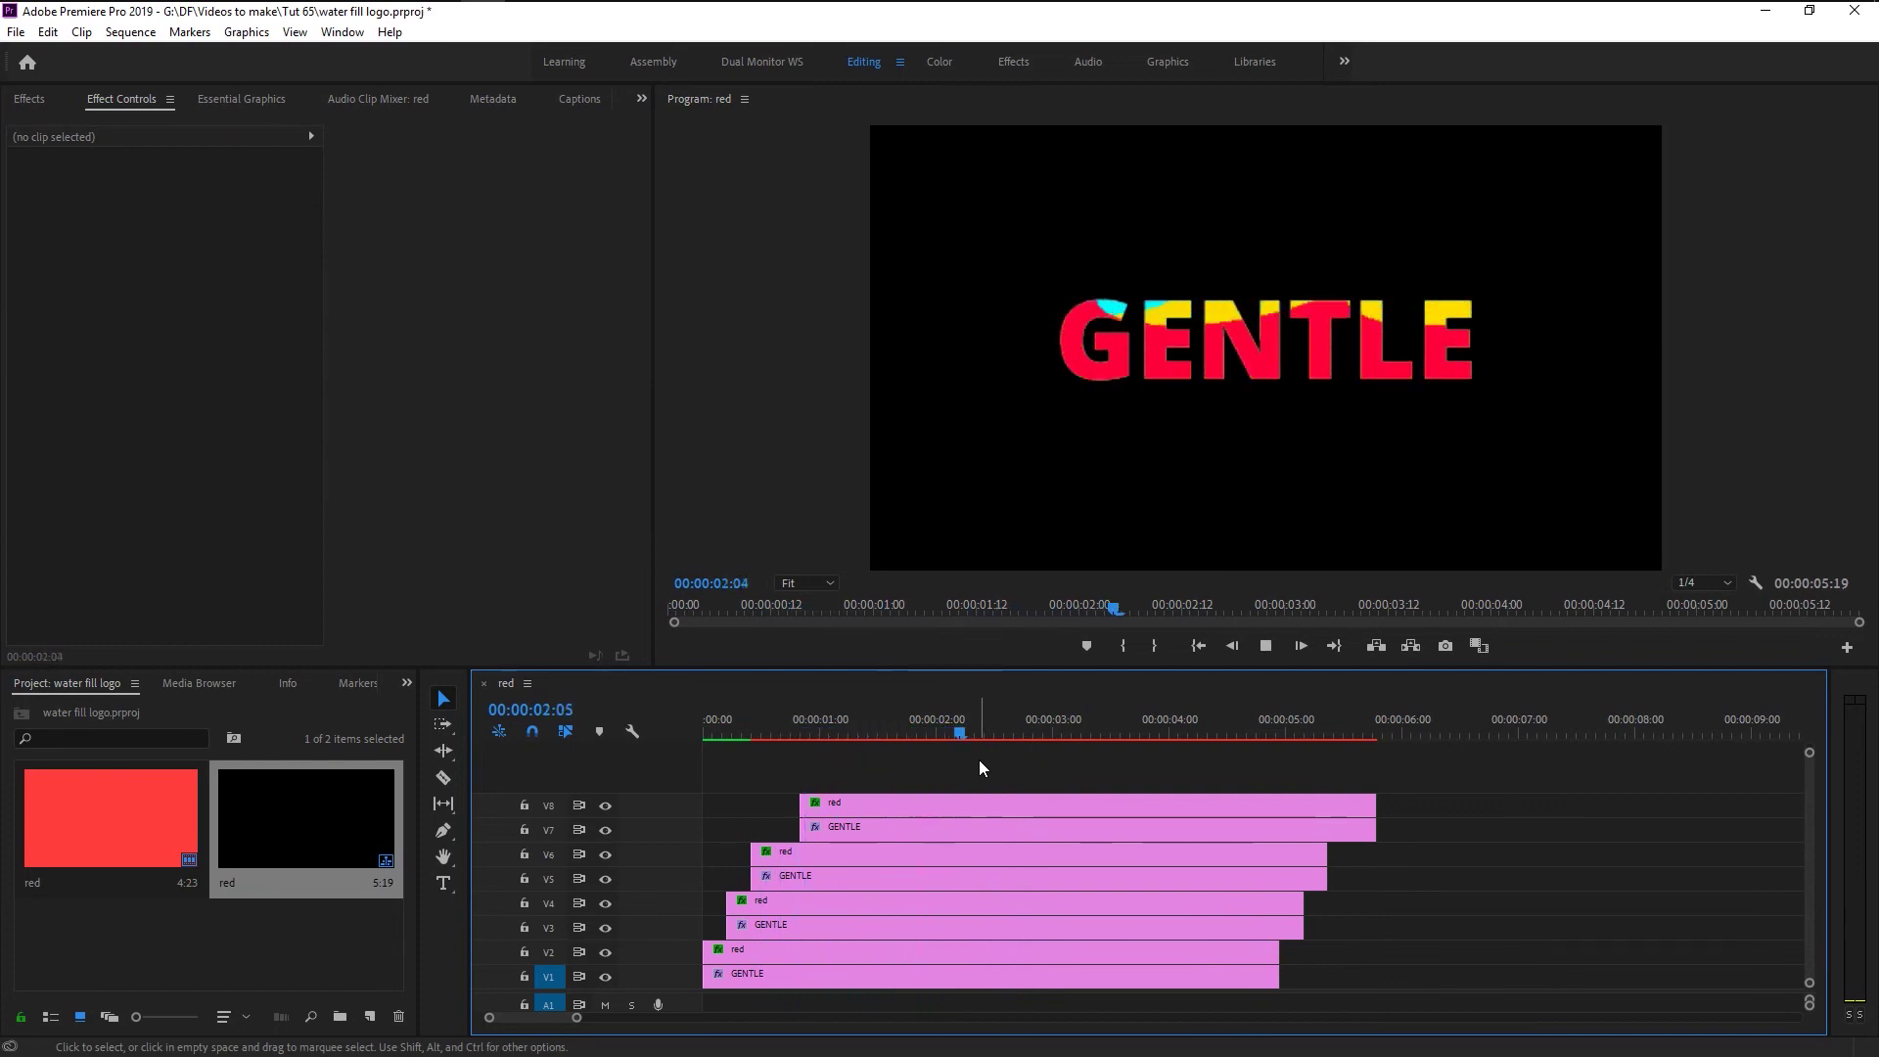
pyautogui.press('space')
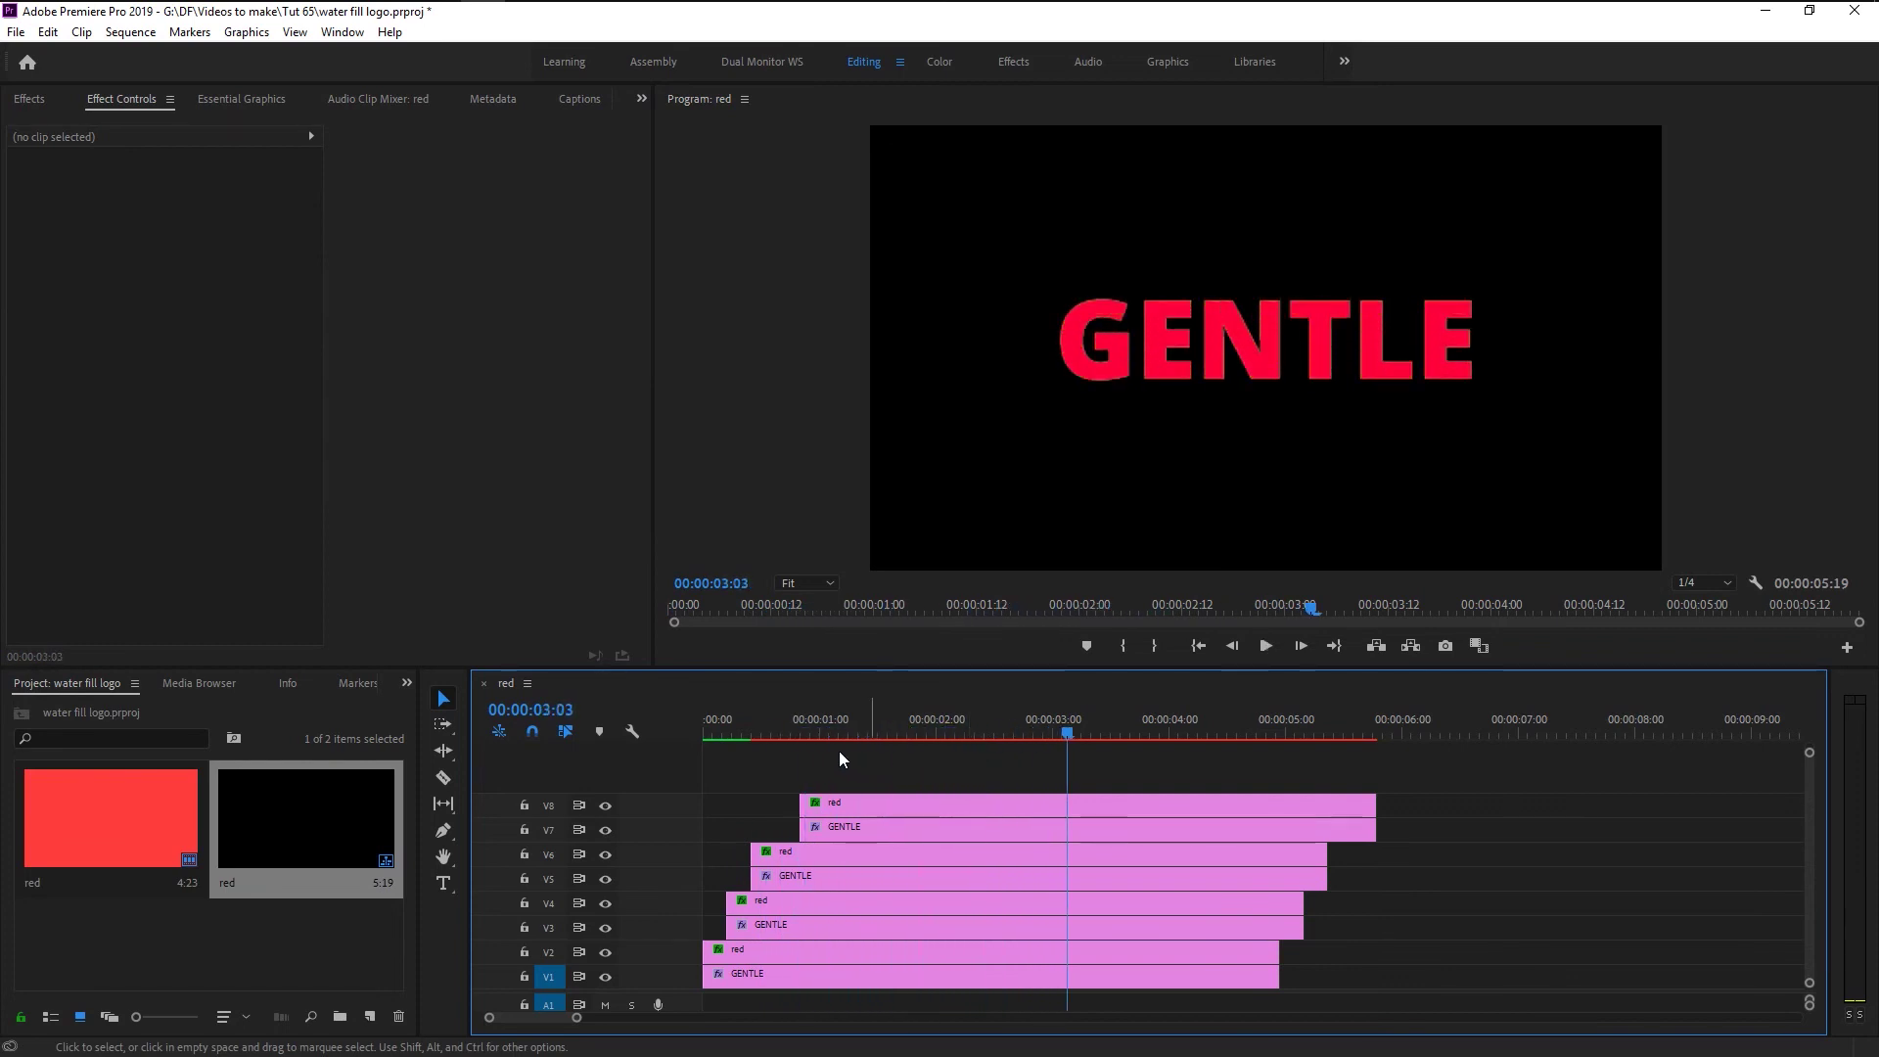
pyautogui.click(725, 725)
pyautogui.press('space')
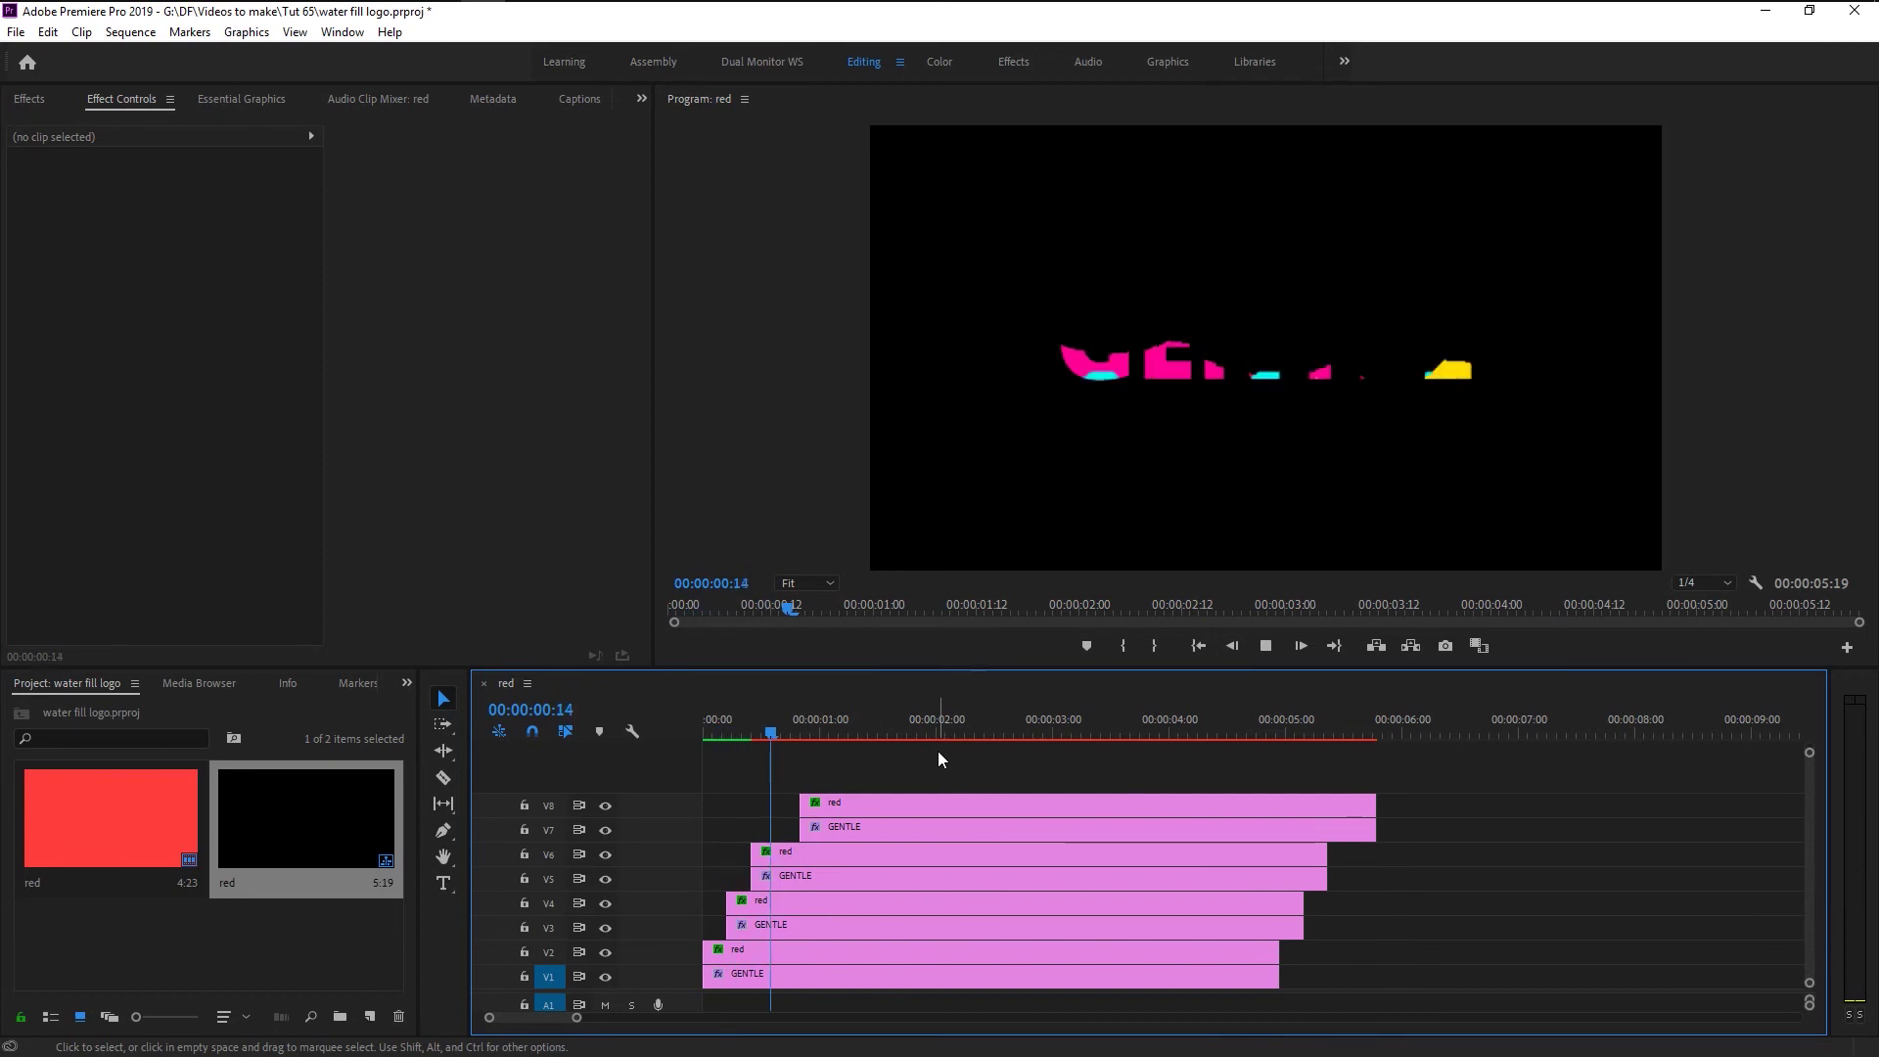
pyautogui.press('space')
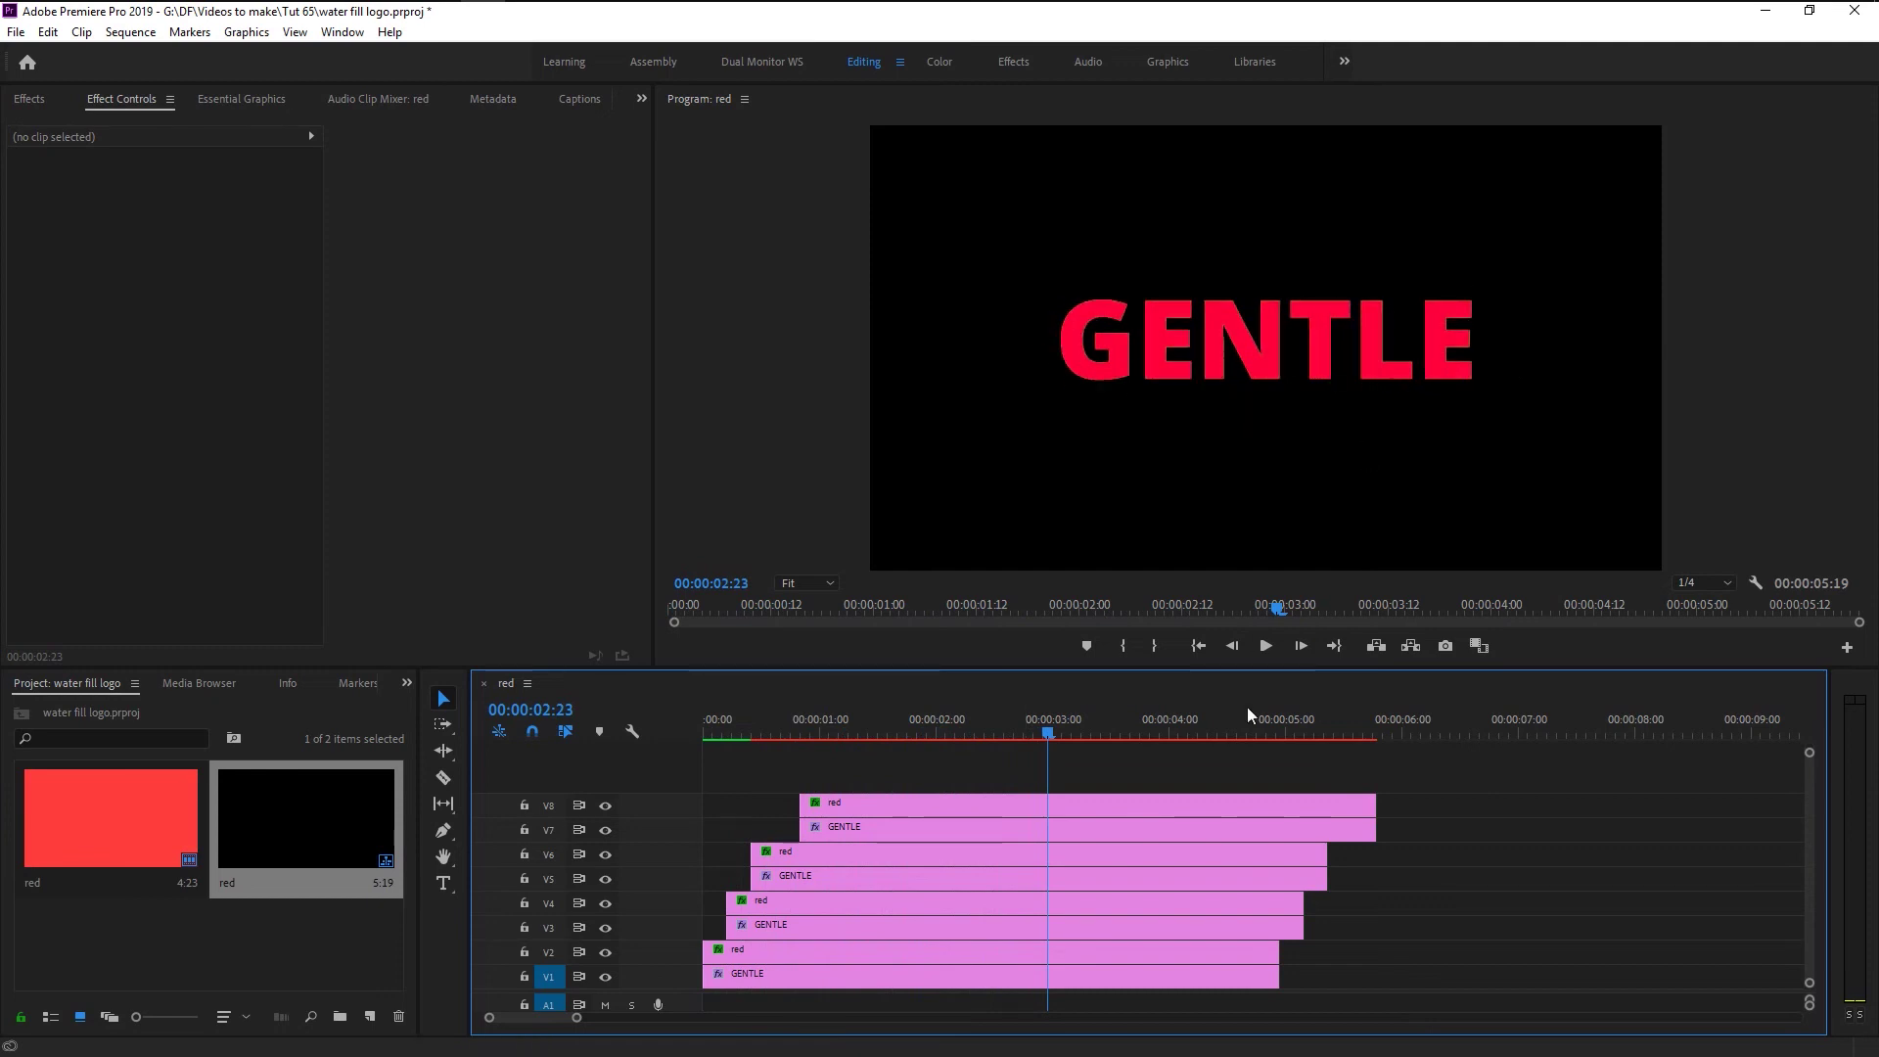
# - Split the six clips on V1 to V6 at 00:00:02:13
pyautogui.moveTo(1044, 733); pyautogui.dragTo(1000, 720)
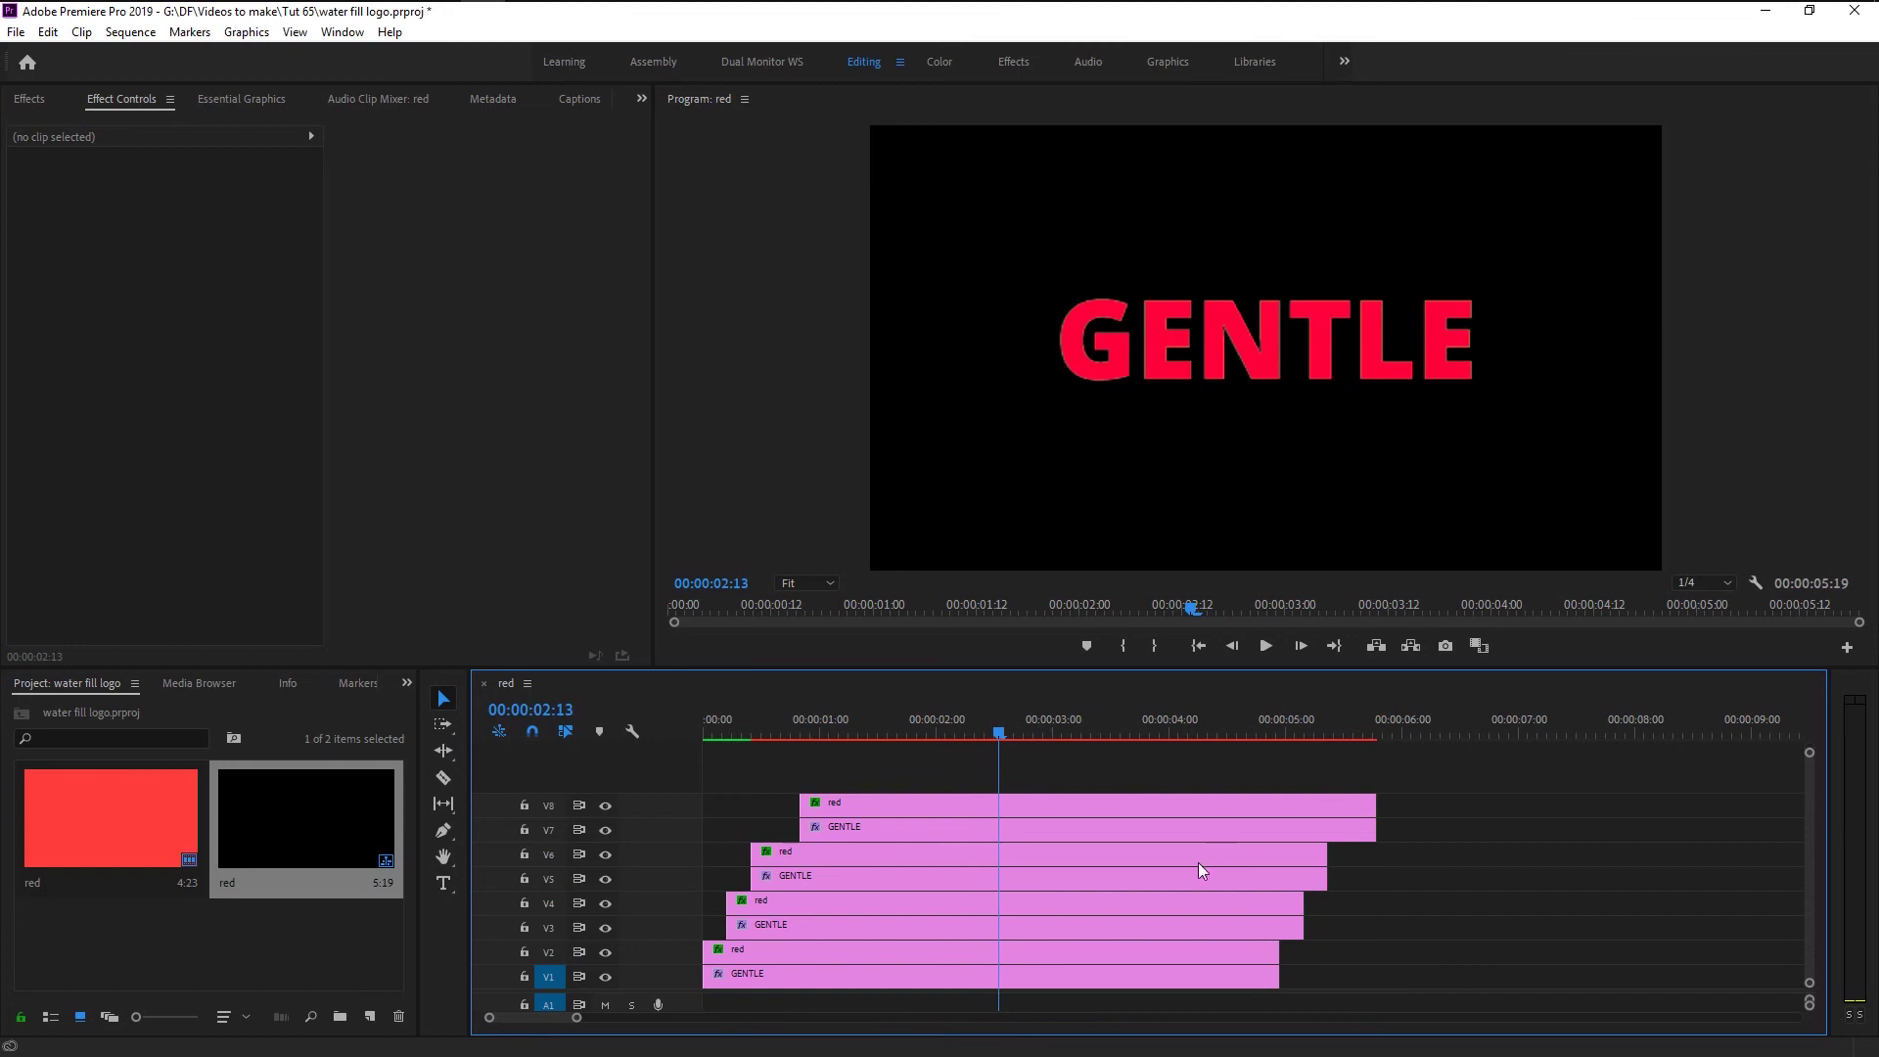
pyautogui.moveTo(1330, 977); pyautogui.dragTo(1141, 858)
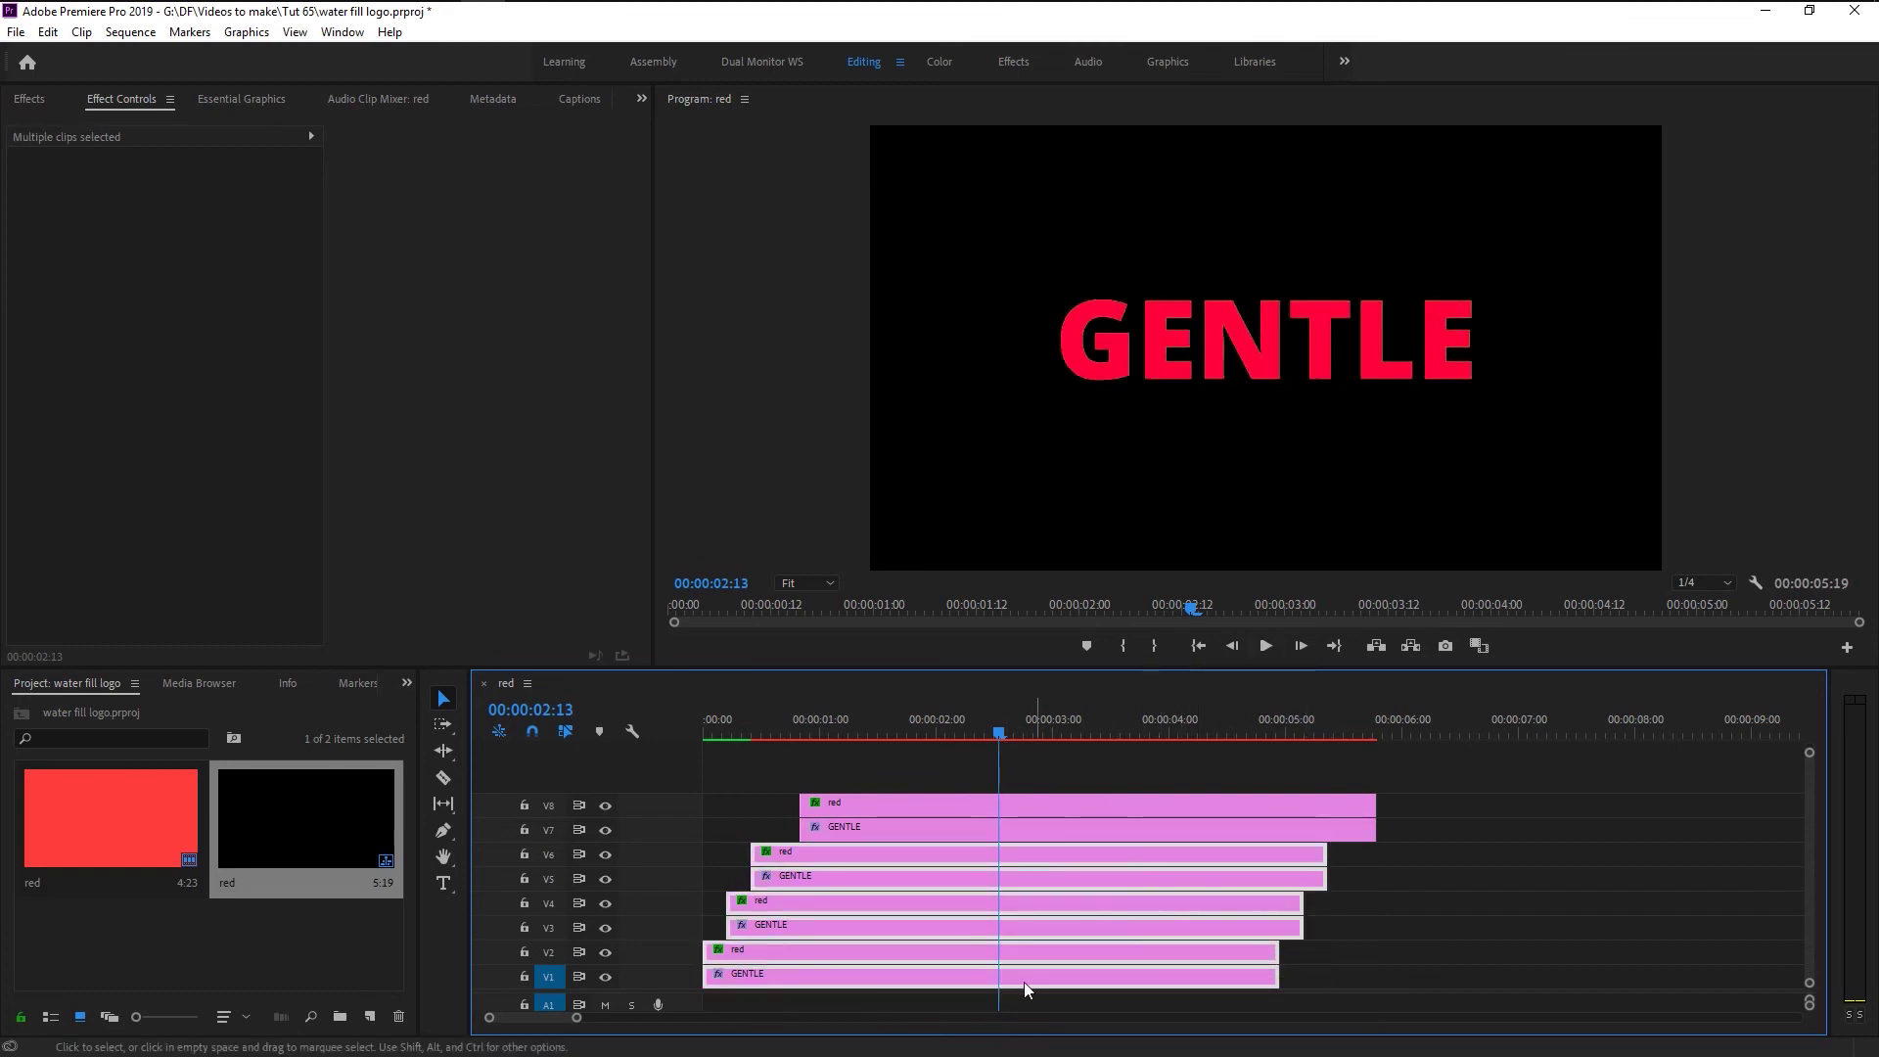
pyautogui.click(447, 779)
pyautogui.click(1003, 862)
pyautogui.click(1007, 878)
pyautogui.click(1009, 901)
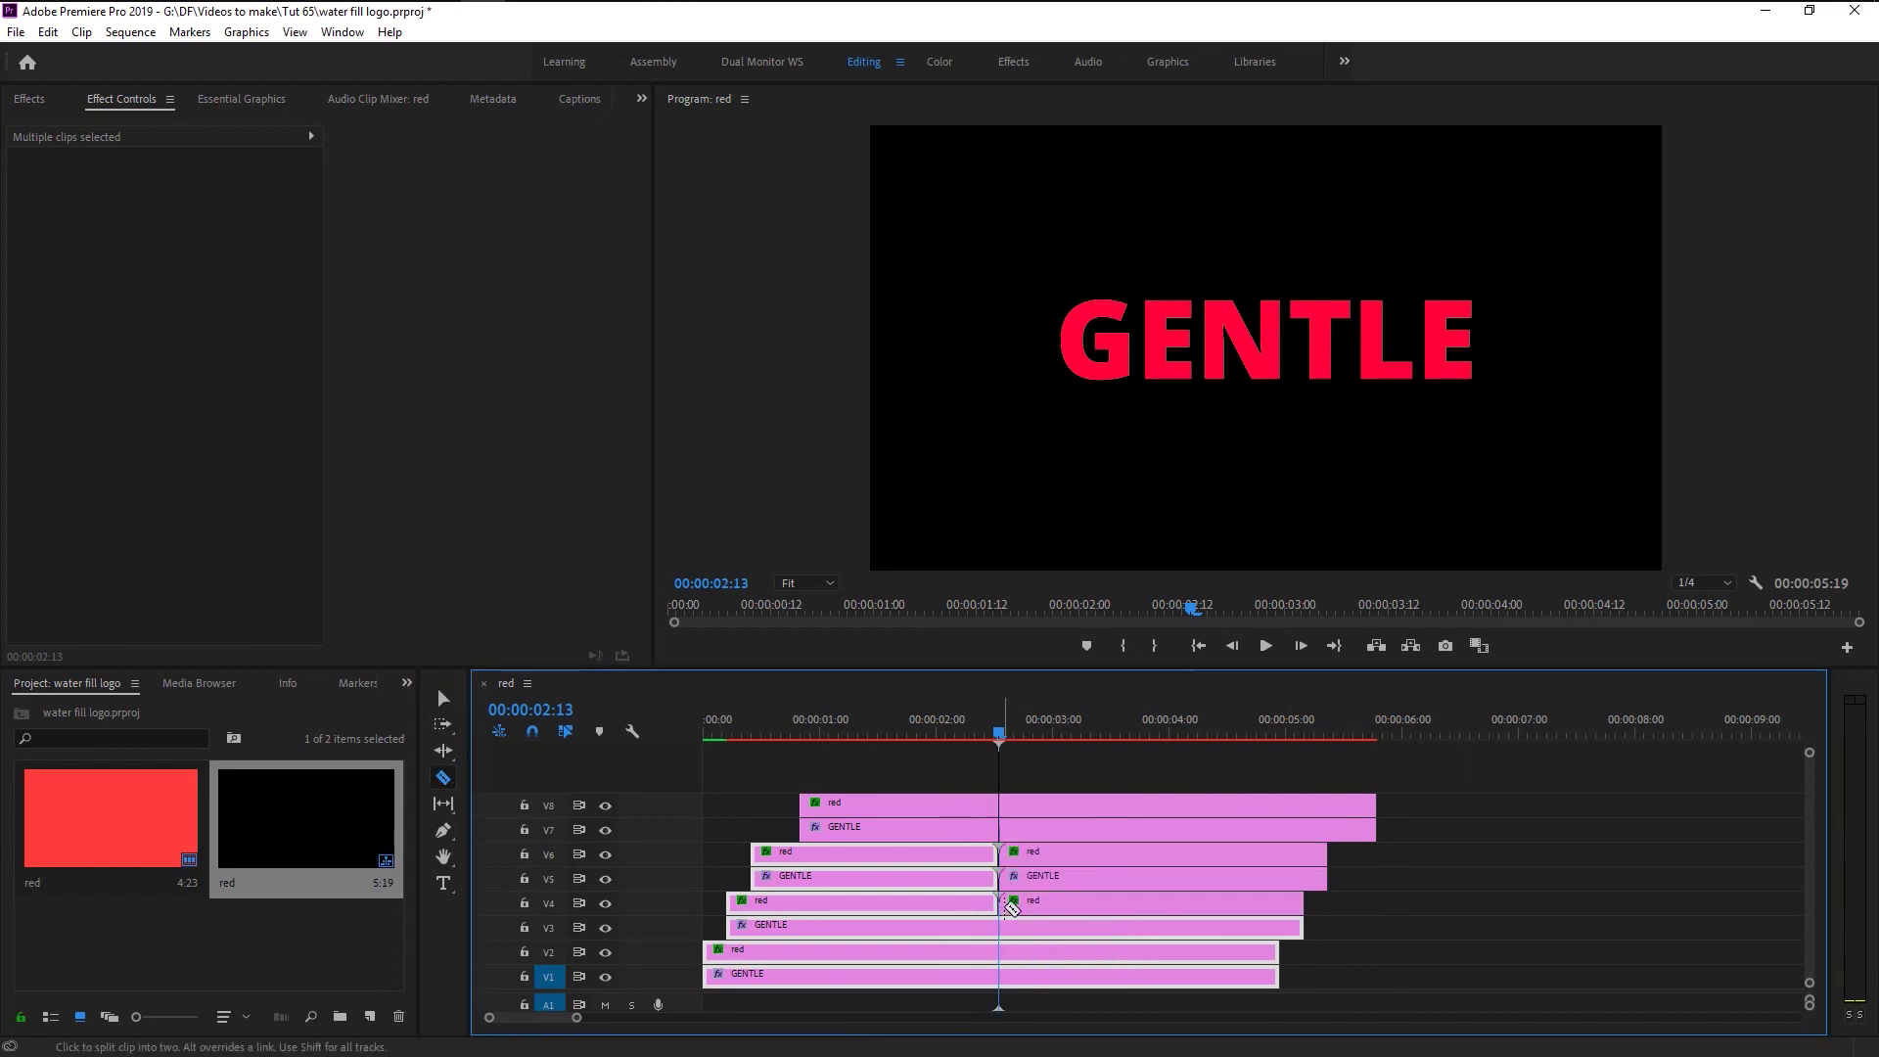
pyautogui.click(1007, 927)
pyautogui.click(1004, 951)
pyautogui.click(1003, 979)
# - Delete the parts of the V1 to V6 clips after the cut at 00:00:02:13
pyautogui.press('v')
pyautogui.moveTo(1314, 981); pyautogui.dragTo(1124, 859)
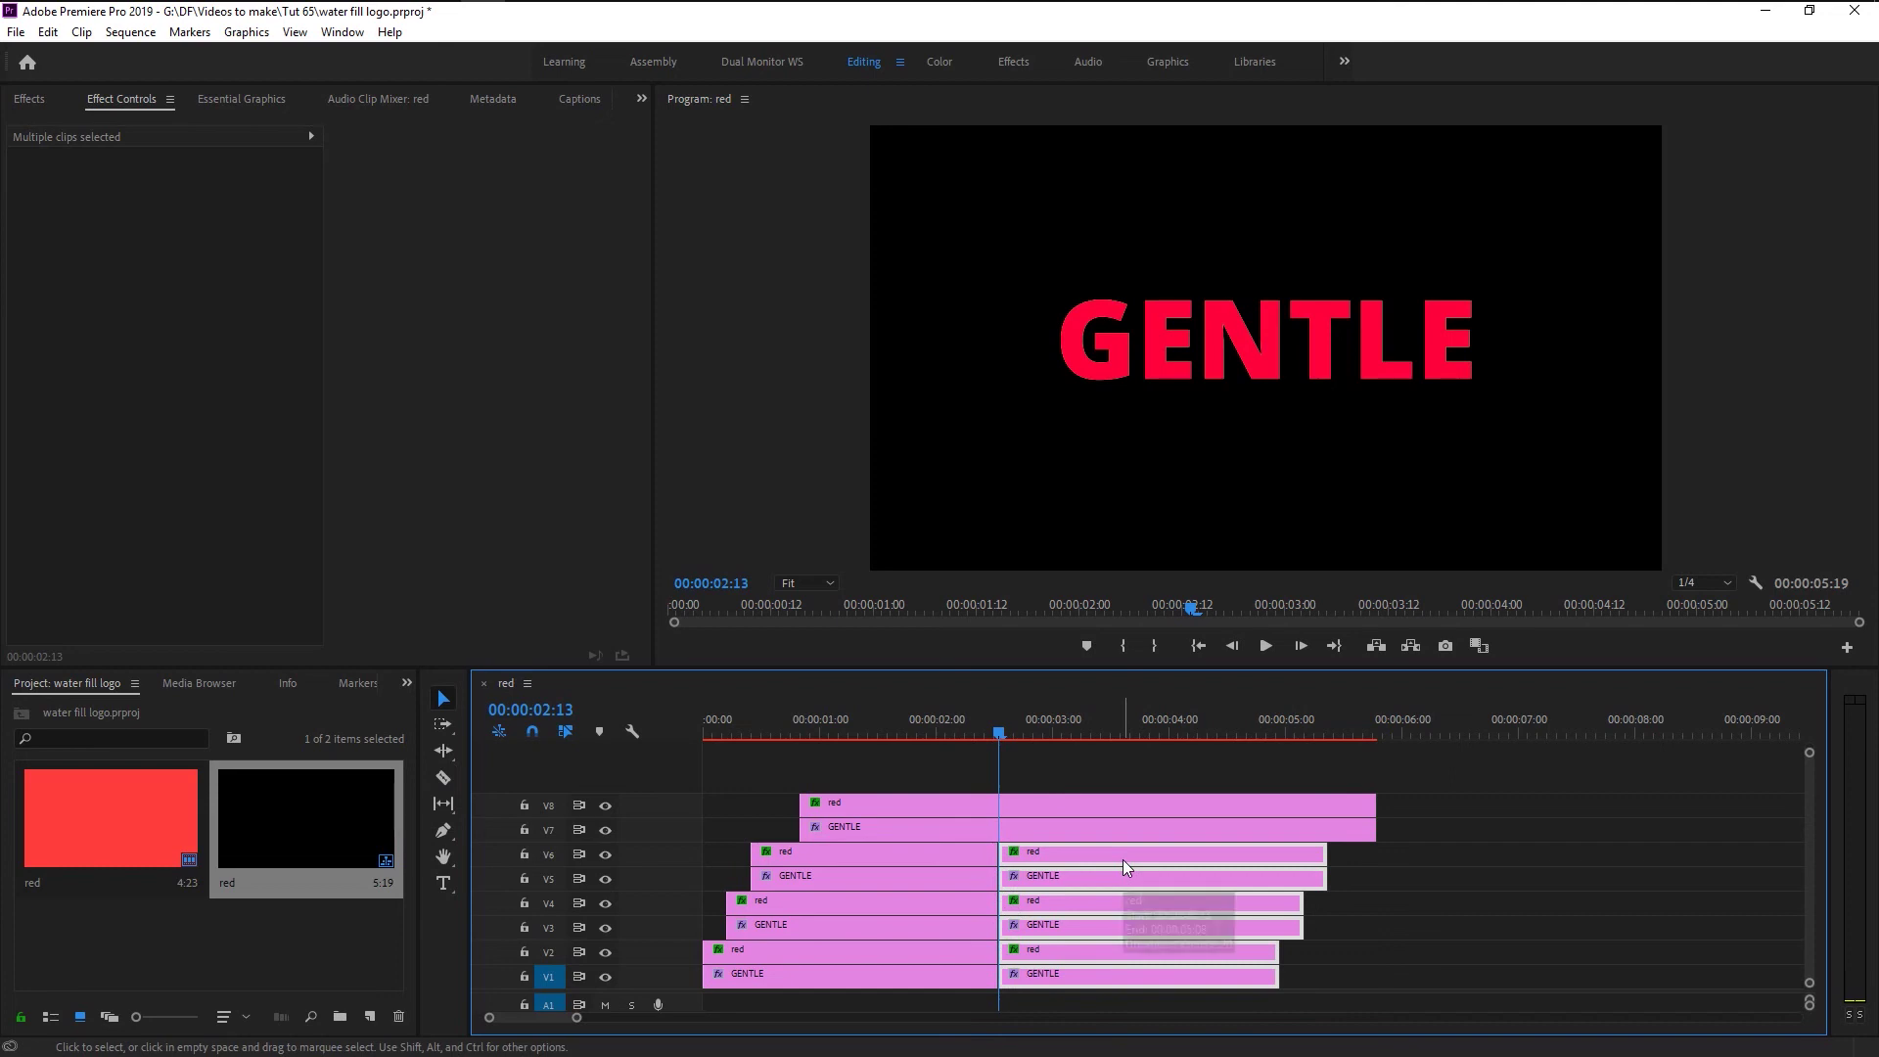
pyautogui.press('Delete')
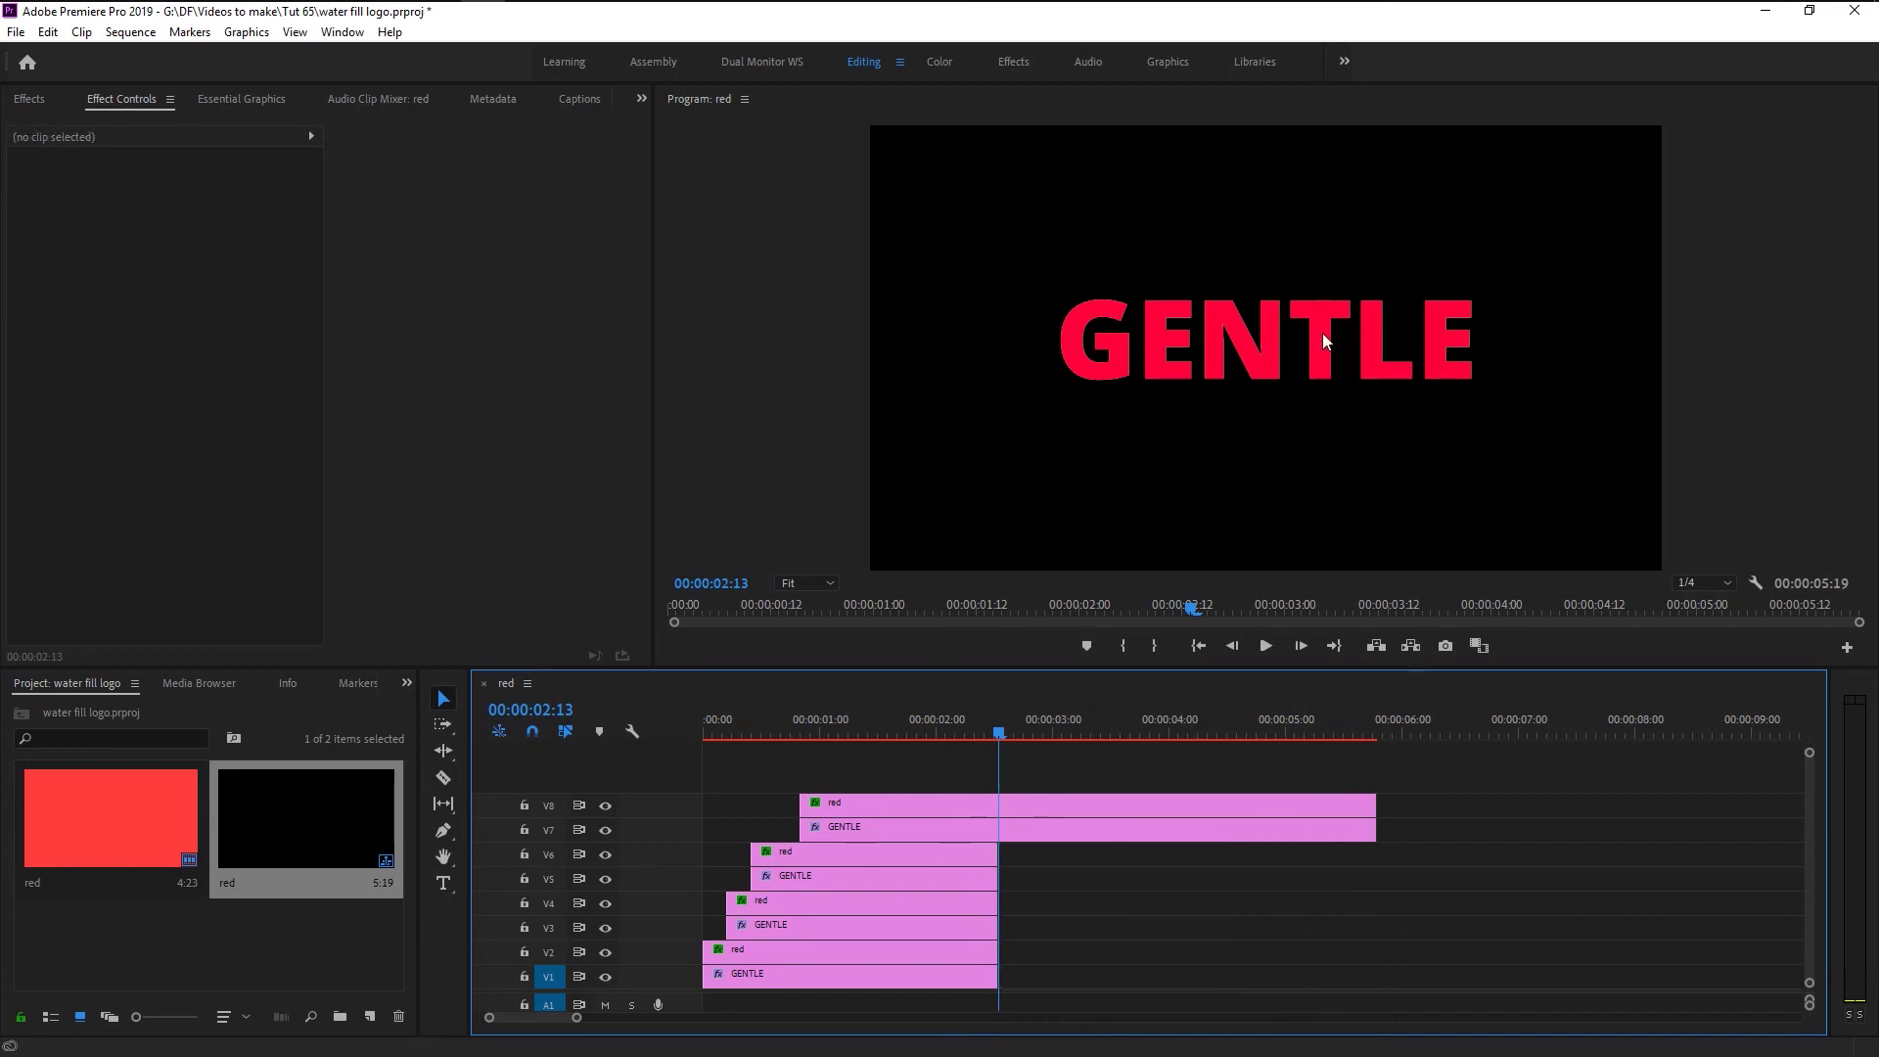
# - Change the V7 GENTLE text's fill colour to white FFFFFF and check the fill at 00:00:01:07
pyautogui.click(1009, 734)
pyautogui.click(1013, 734)
pyautogui.click(975, 829)
pyautogui.scroll(-5, 462, 515)
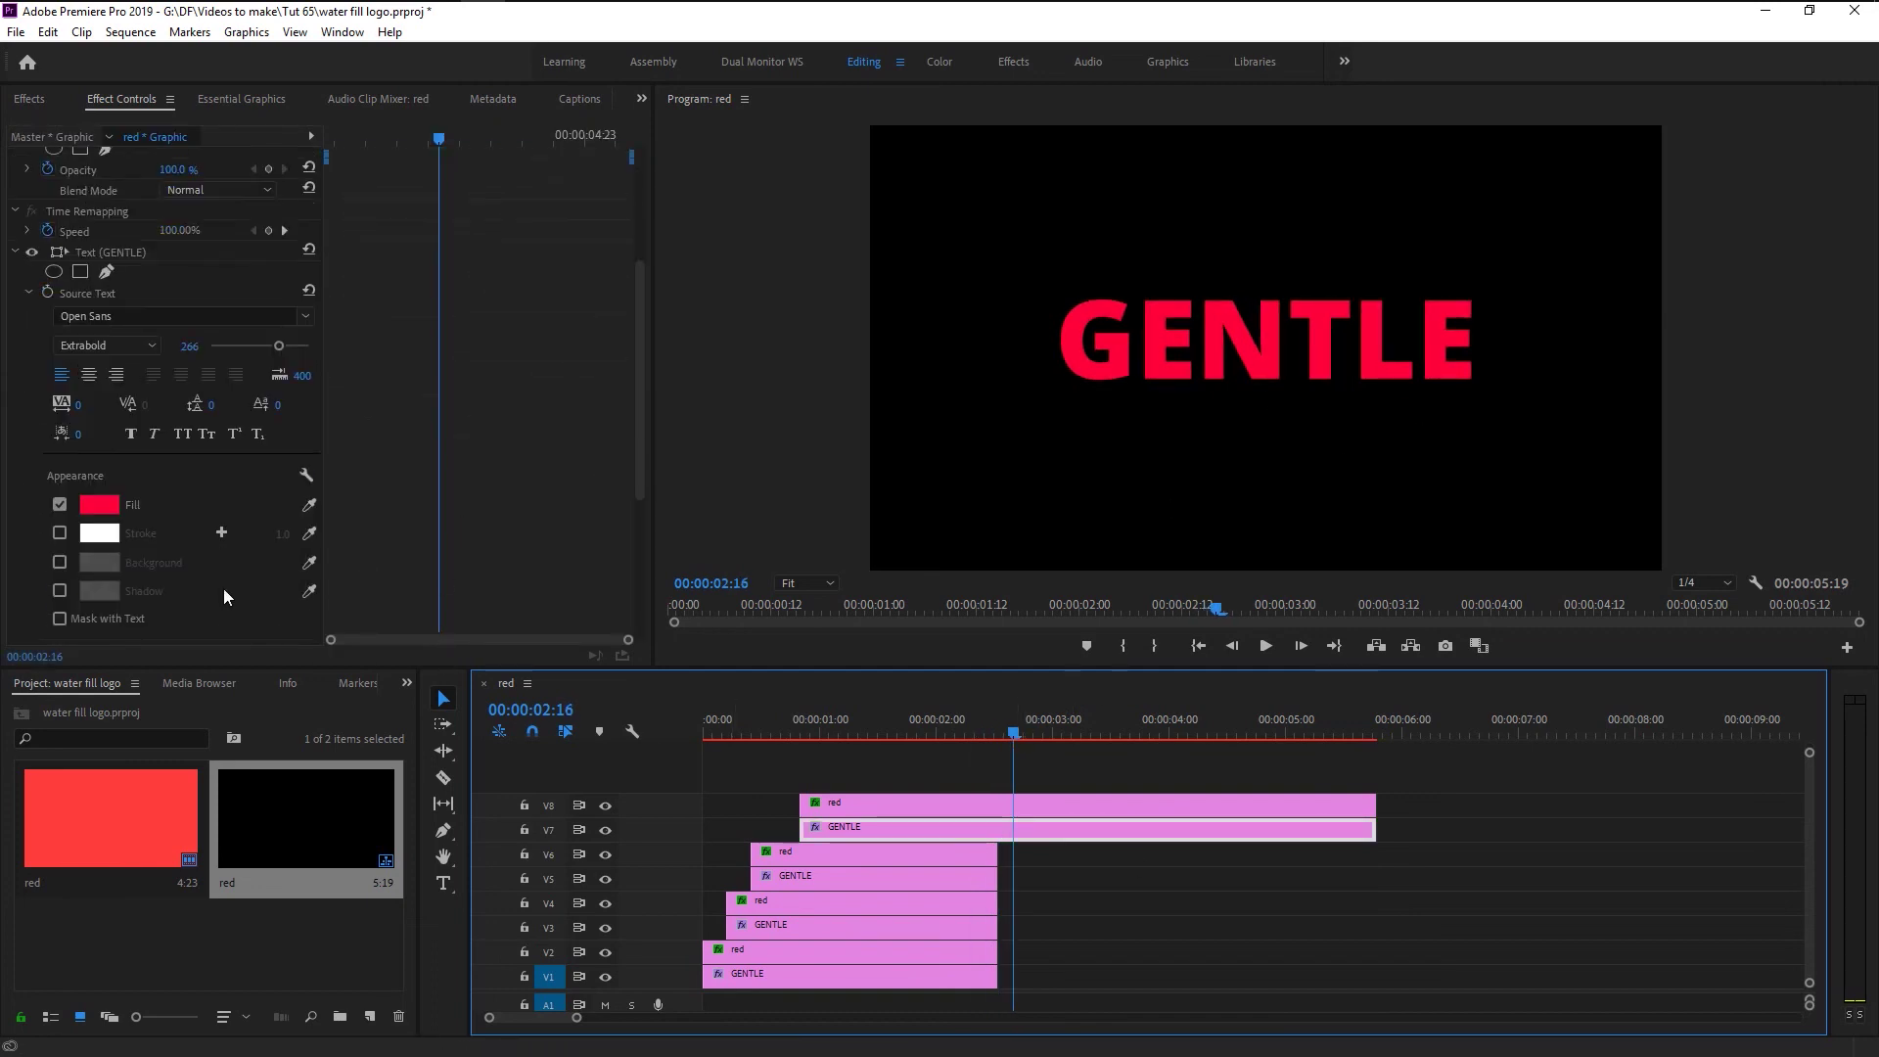
pyautogui.click(99, 504)
pyautogui.click(725, 446)
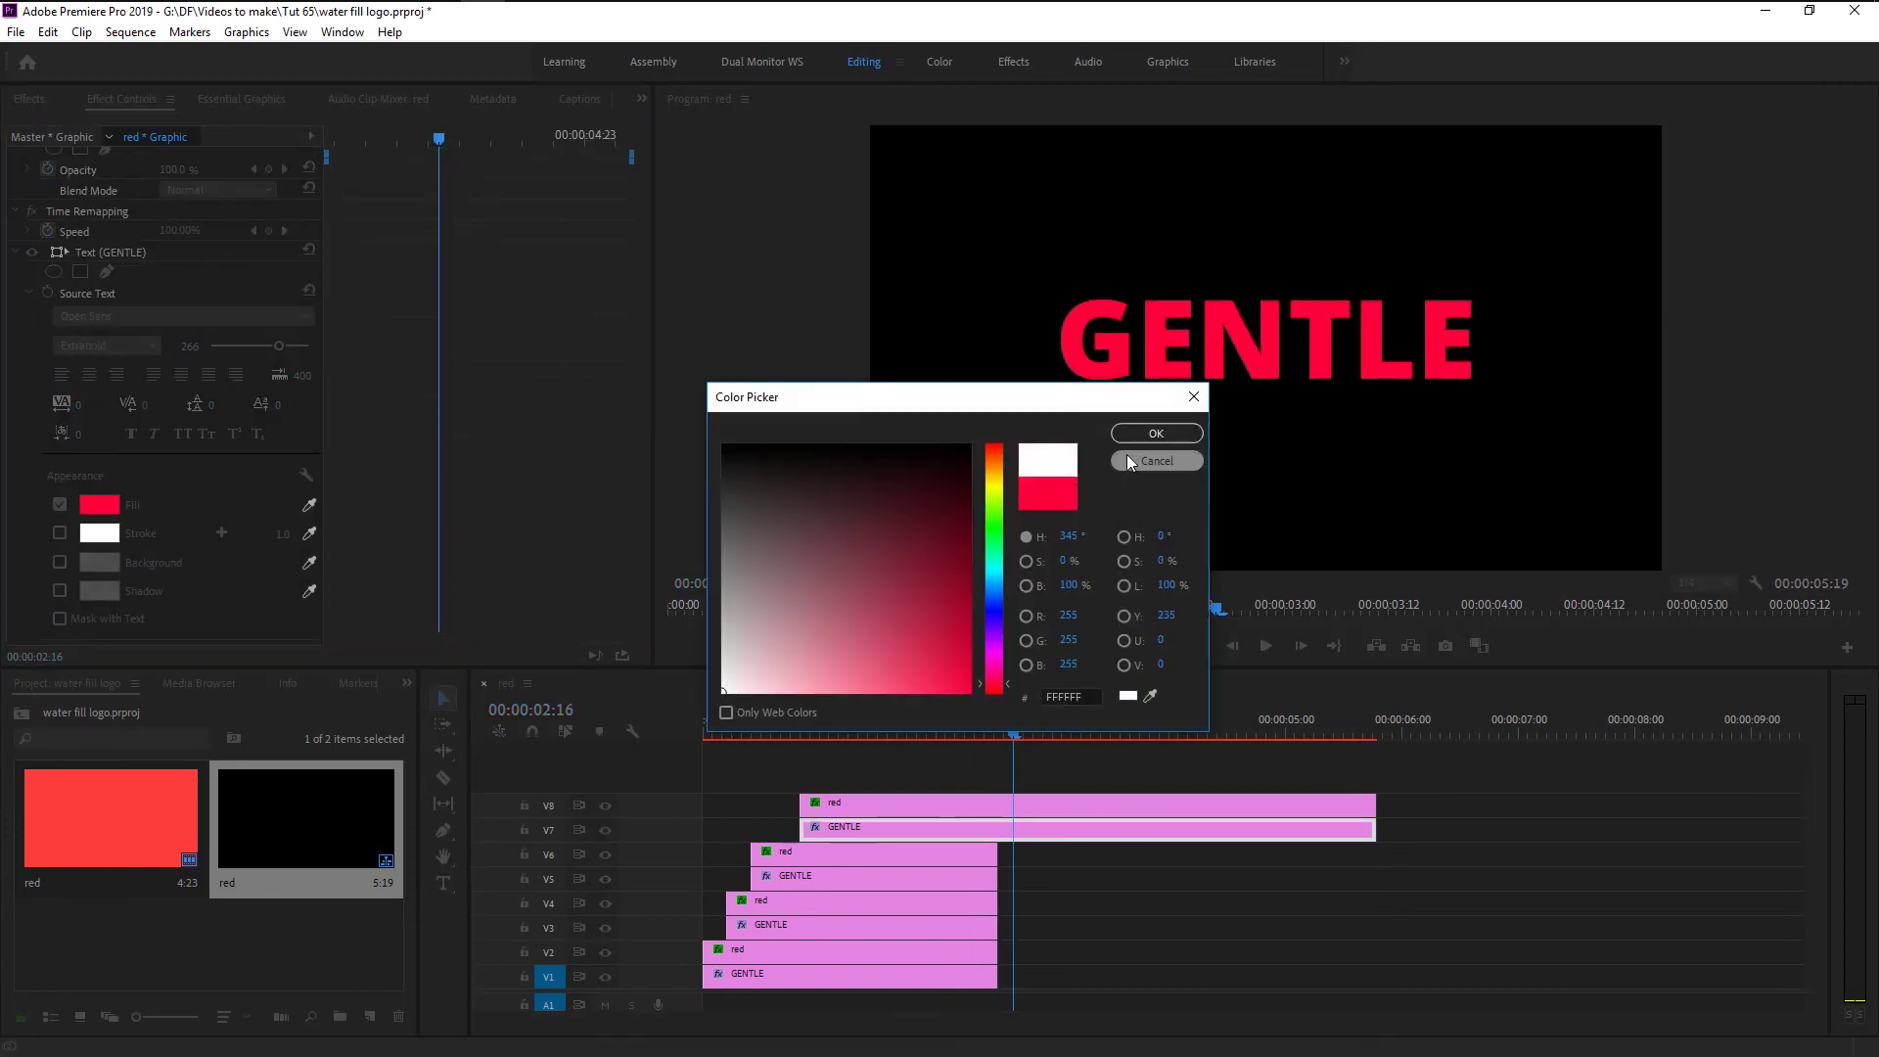
pyautogui.click(1136, 435)
pyautogui.click(853, 730)
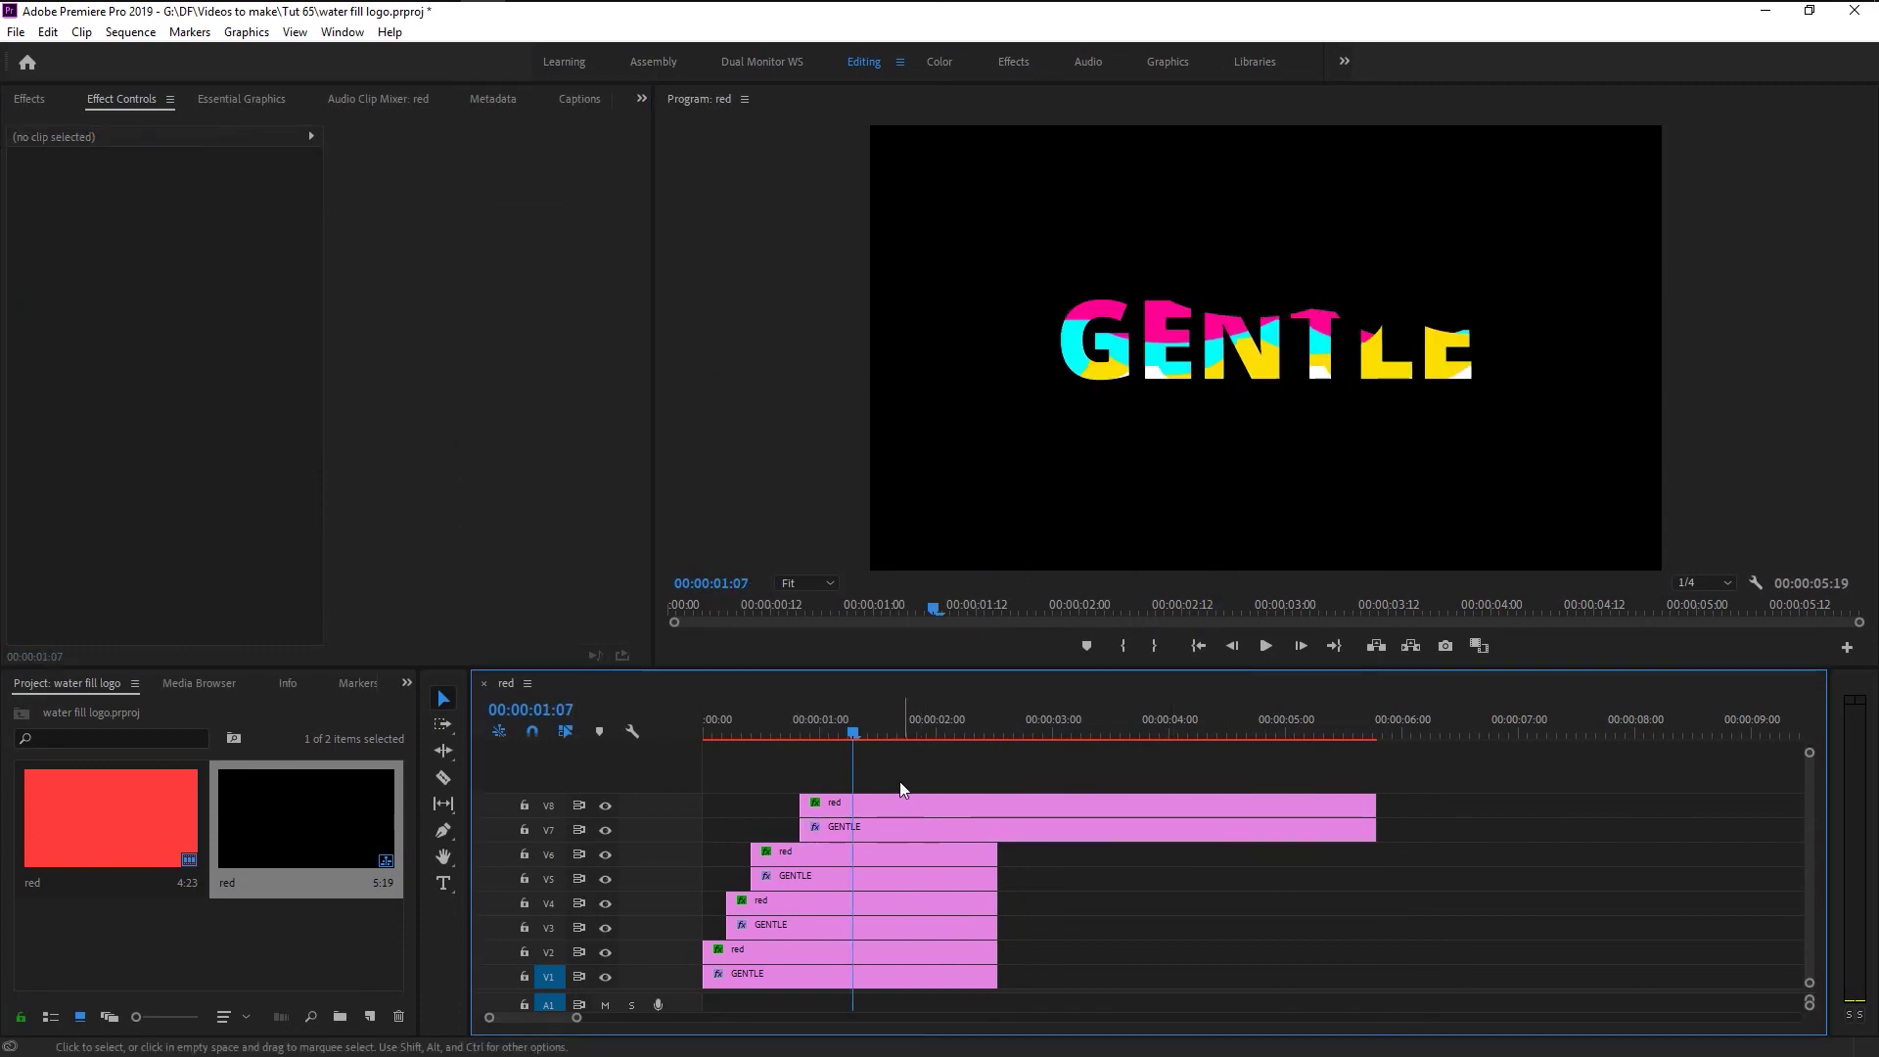
# - Nest all eight clips into one sequence with the default name, and move the nested clip up to V2
pyautogui.moveTo(901, 781); pyautogui.dragTo(1031, 1007)
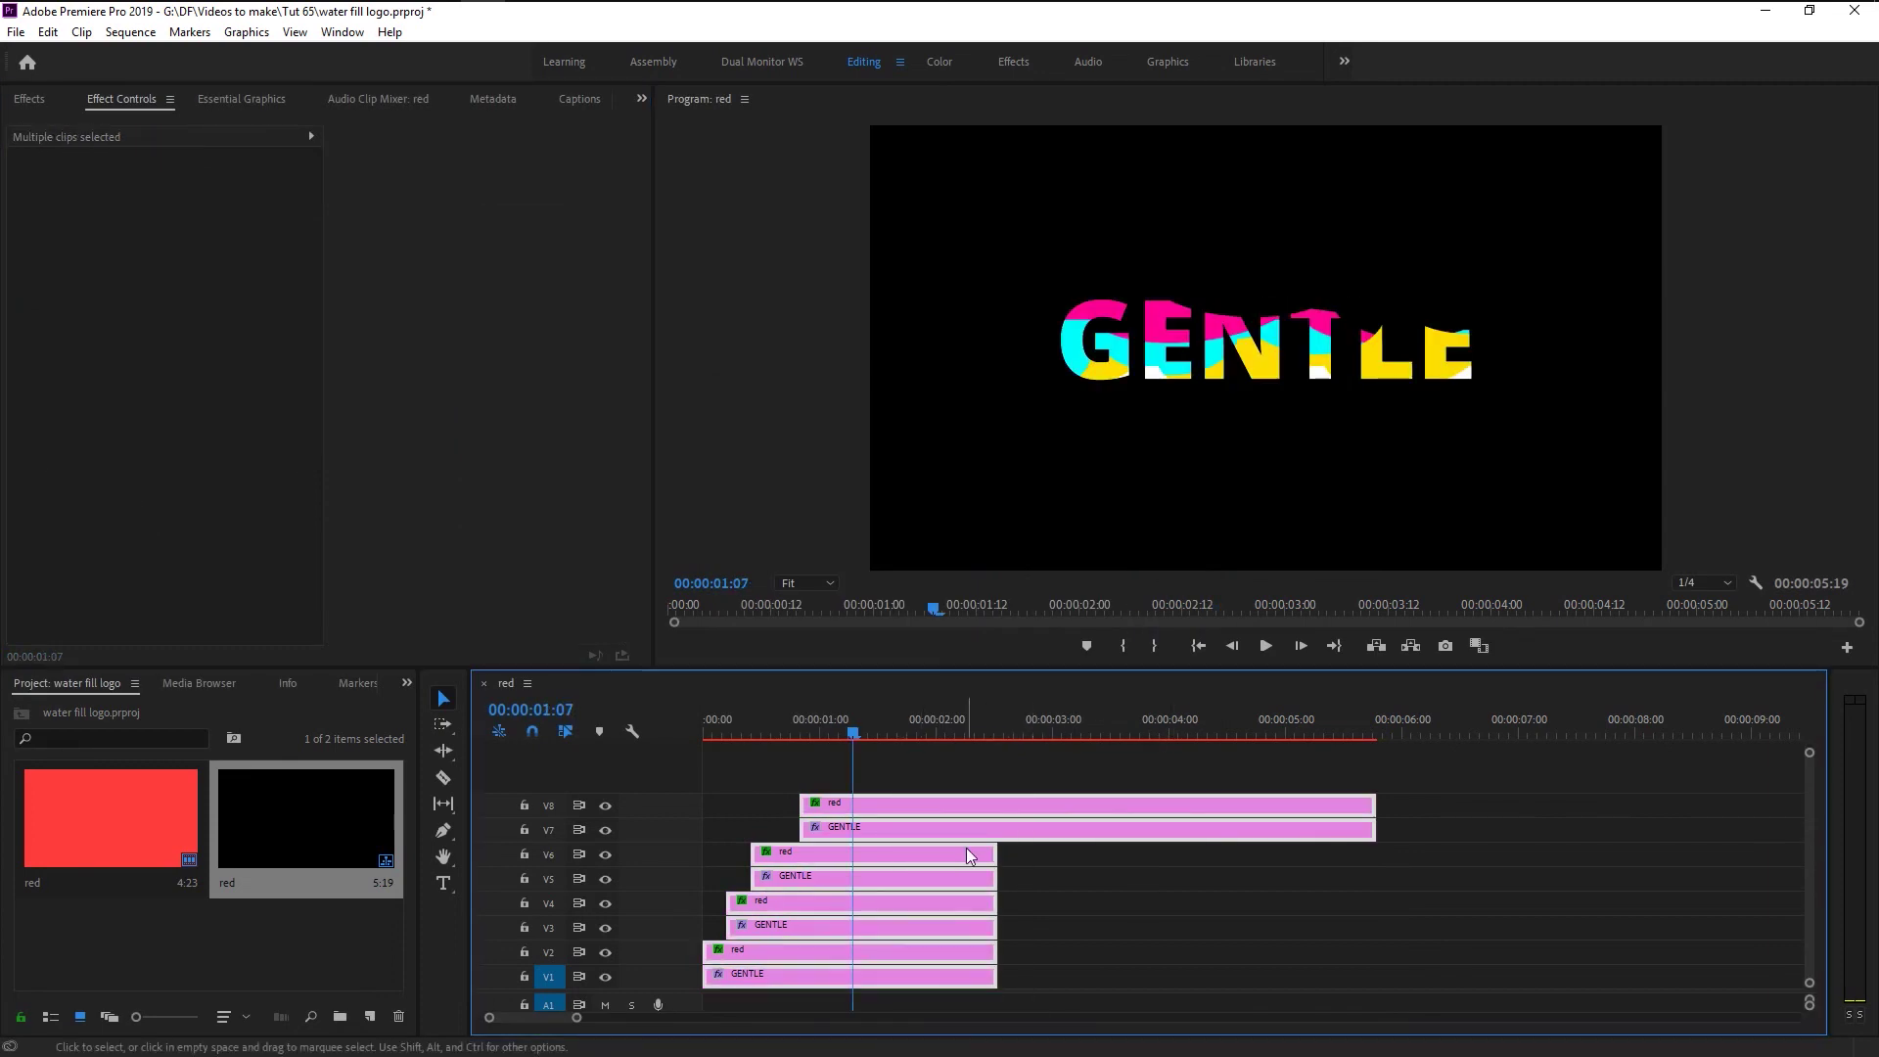
pyautogui.rightClick(966, 848)
pyautogui.click(1114, 627)
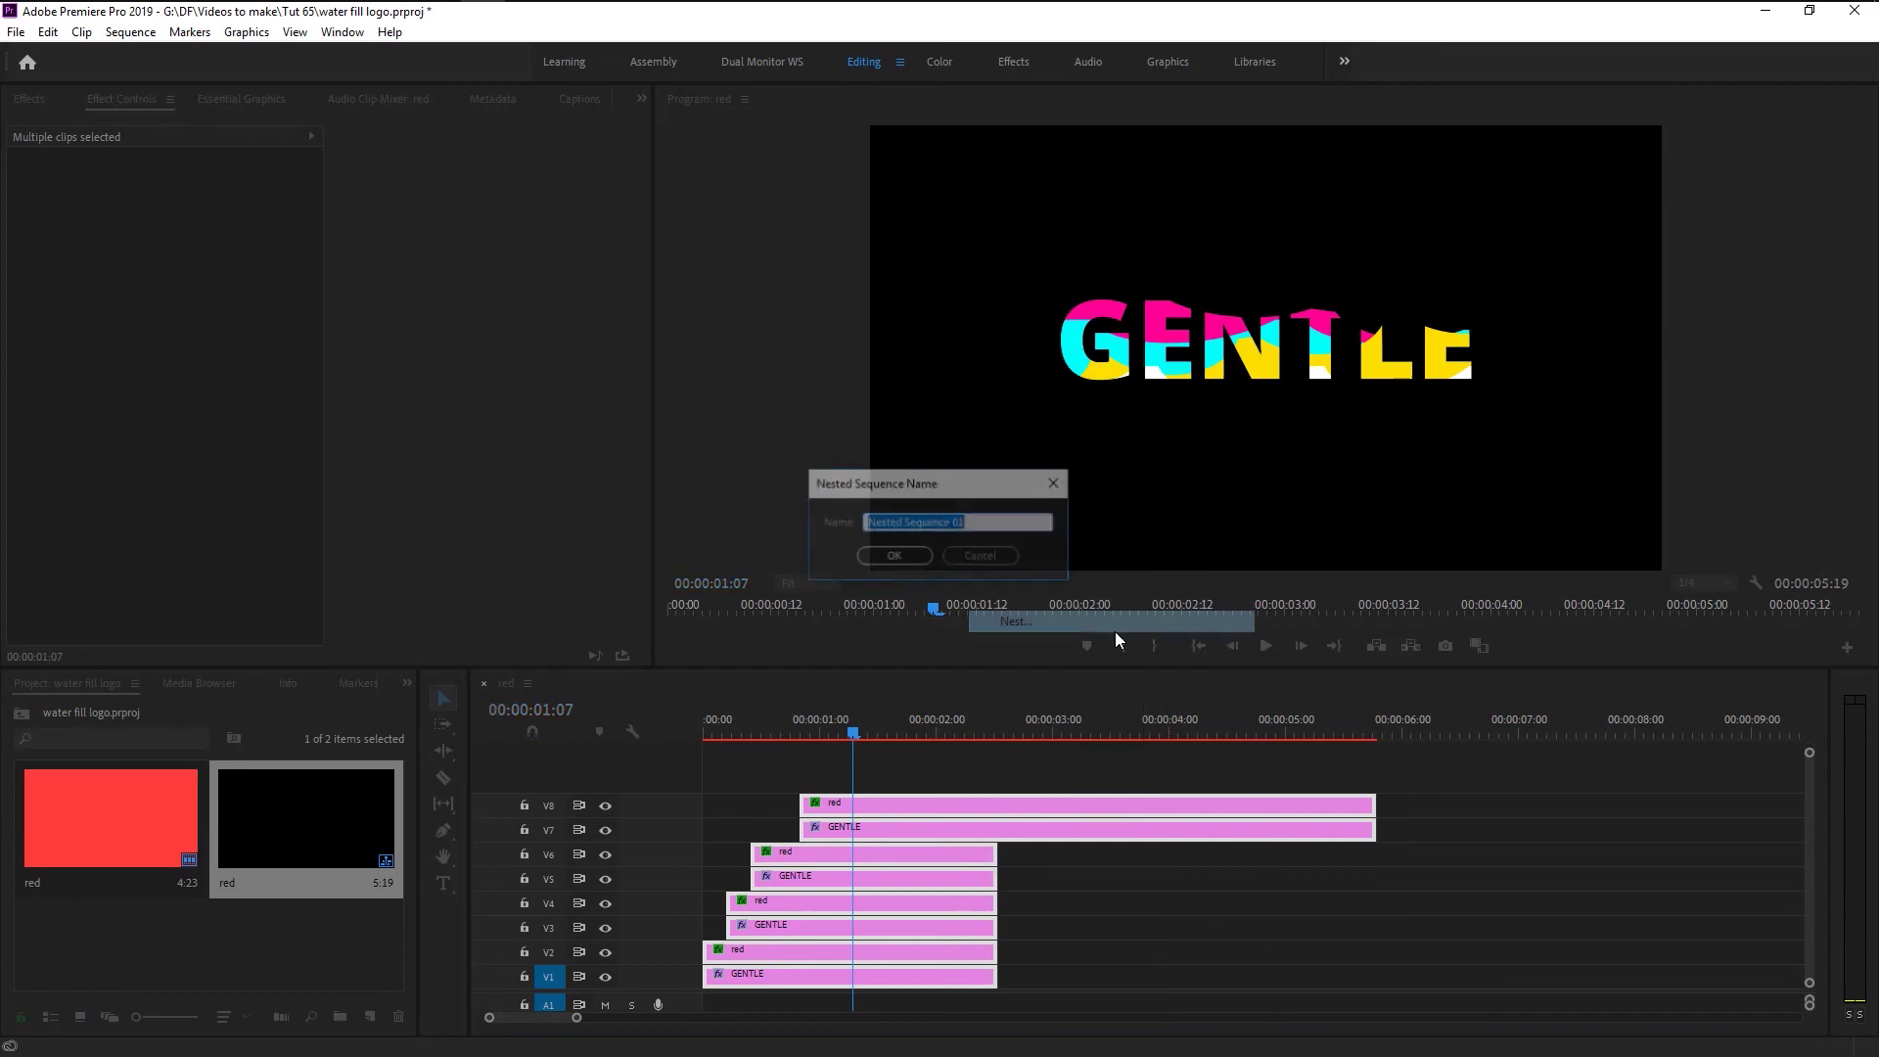
pyautogui.click(894, 557)
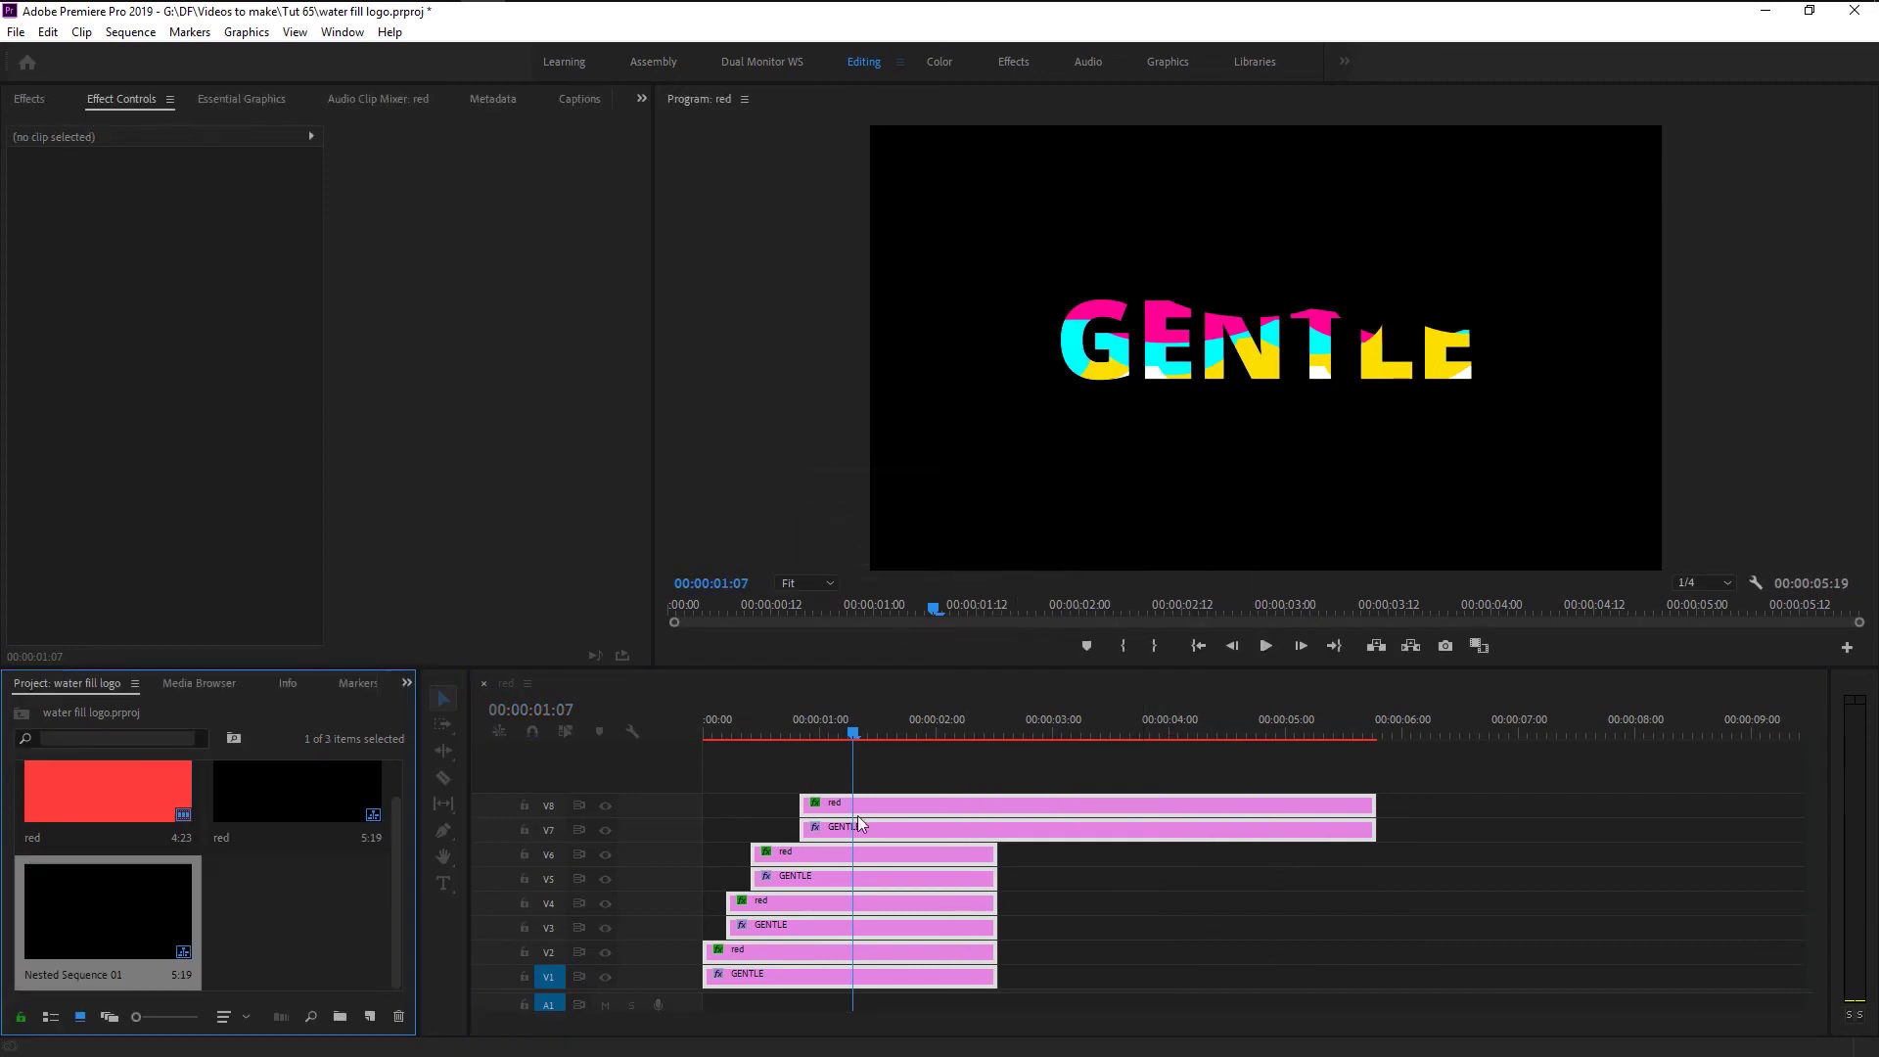
pyautogui.click(823, 968)
pyautogui.moveTo(791, 973); pyautogui.dragTo(793, 949)
pyautogui.click(817, 901)
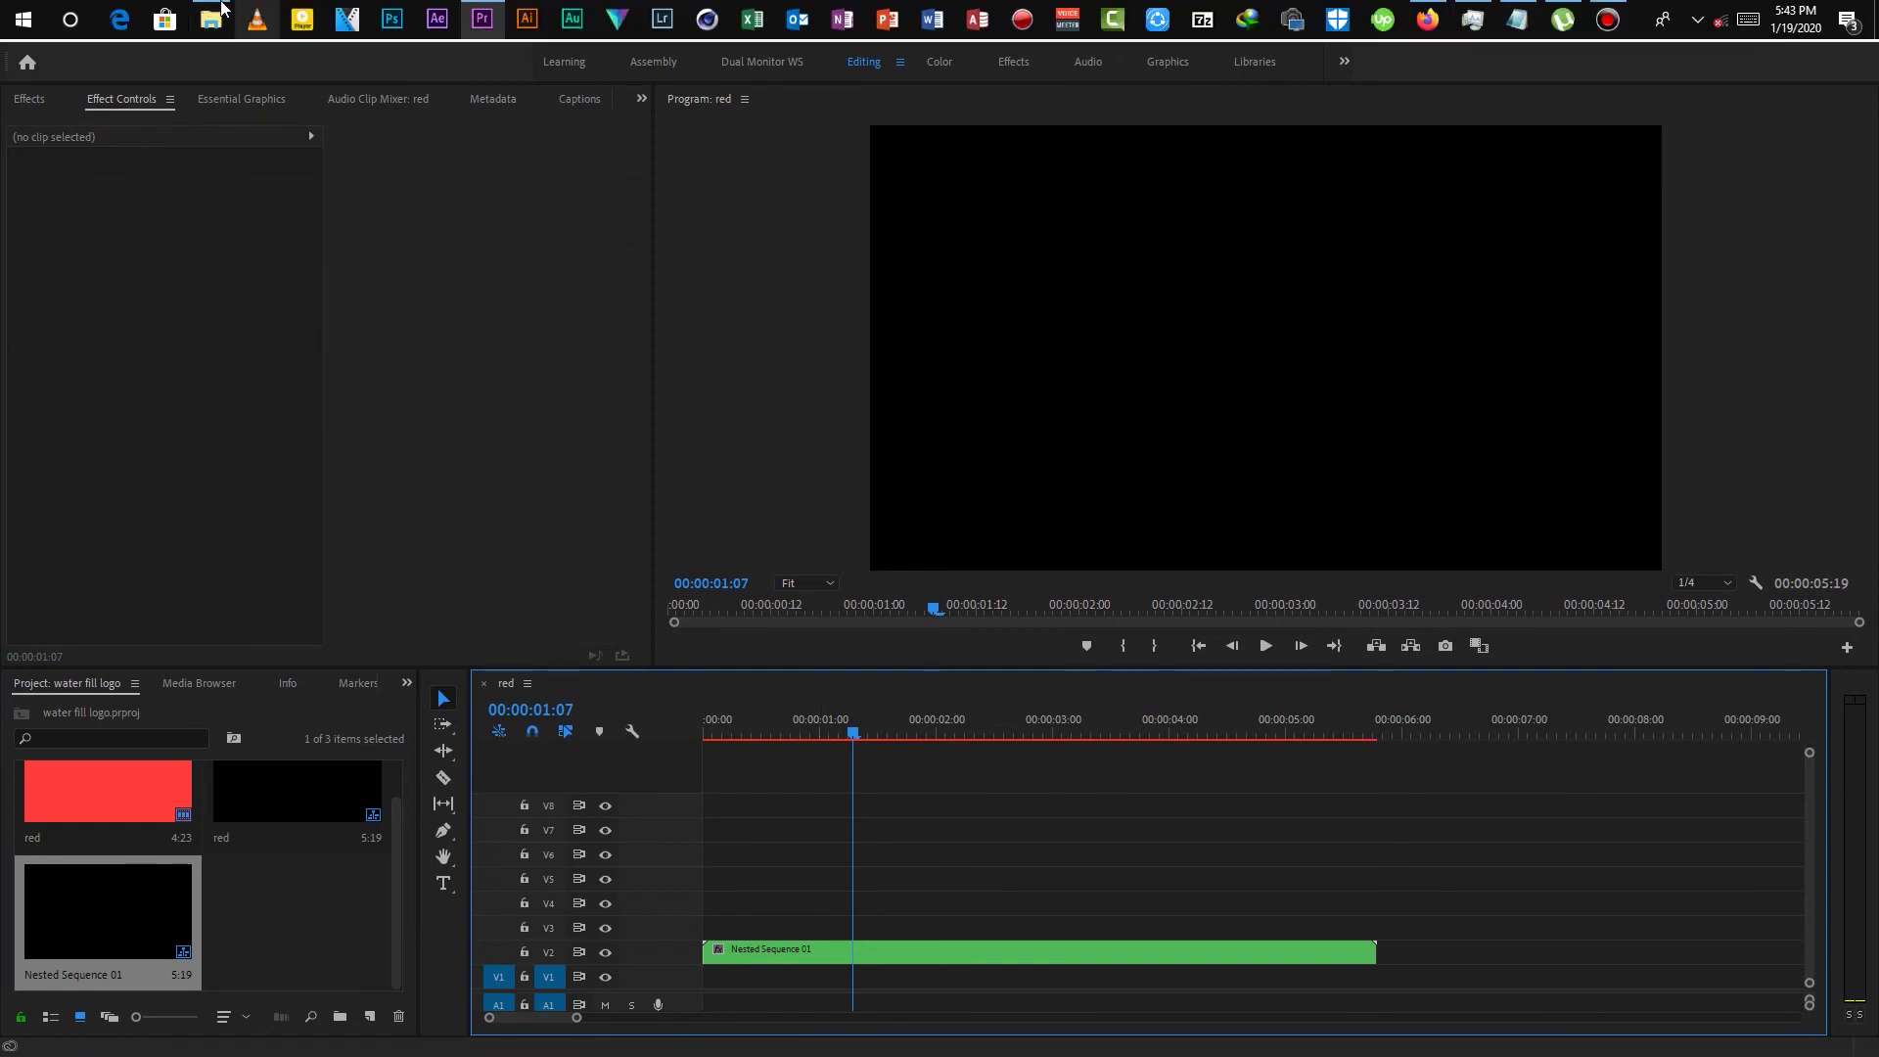
# - From the stock folder in File Explorer, add Boy - 21827.mp4 to V1 at the start of the sequence
pyautogui.click(251, 17)
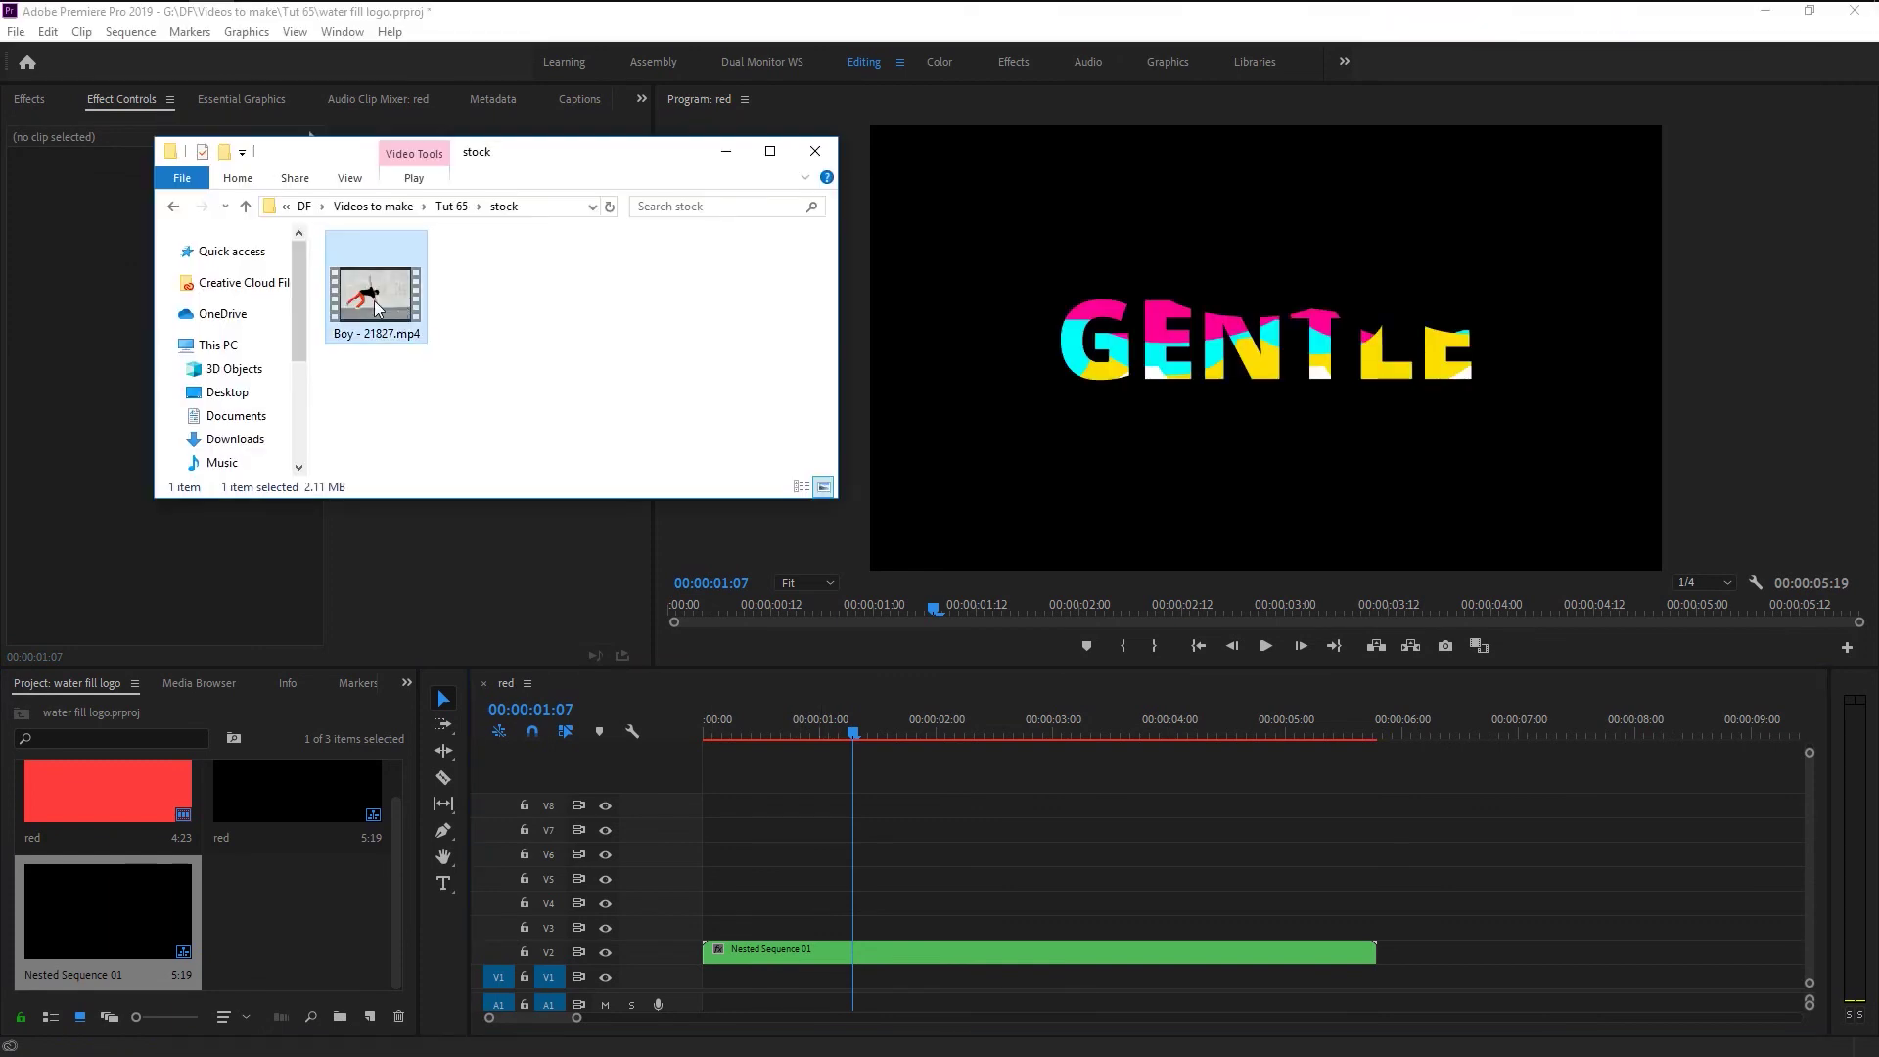
pyautogui.moveTo(378, 306); pyautogui.dragTo(748, 874)
pyautogui.moveTo(771, 970); pyautogui.dragTo(676, 979)
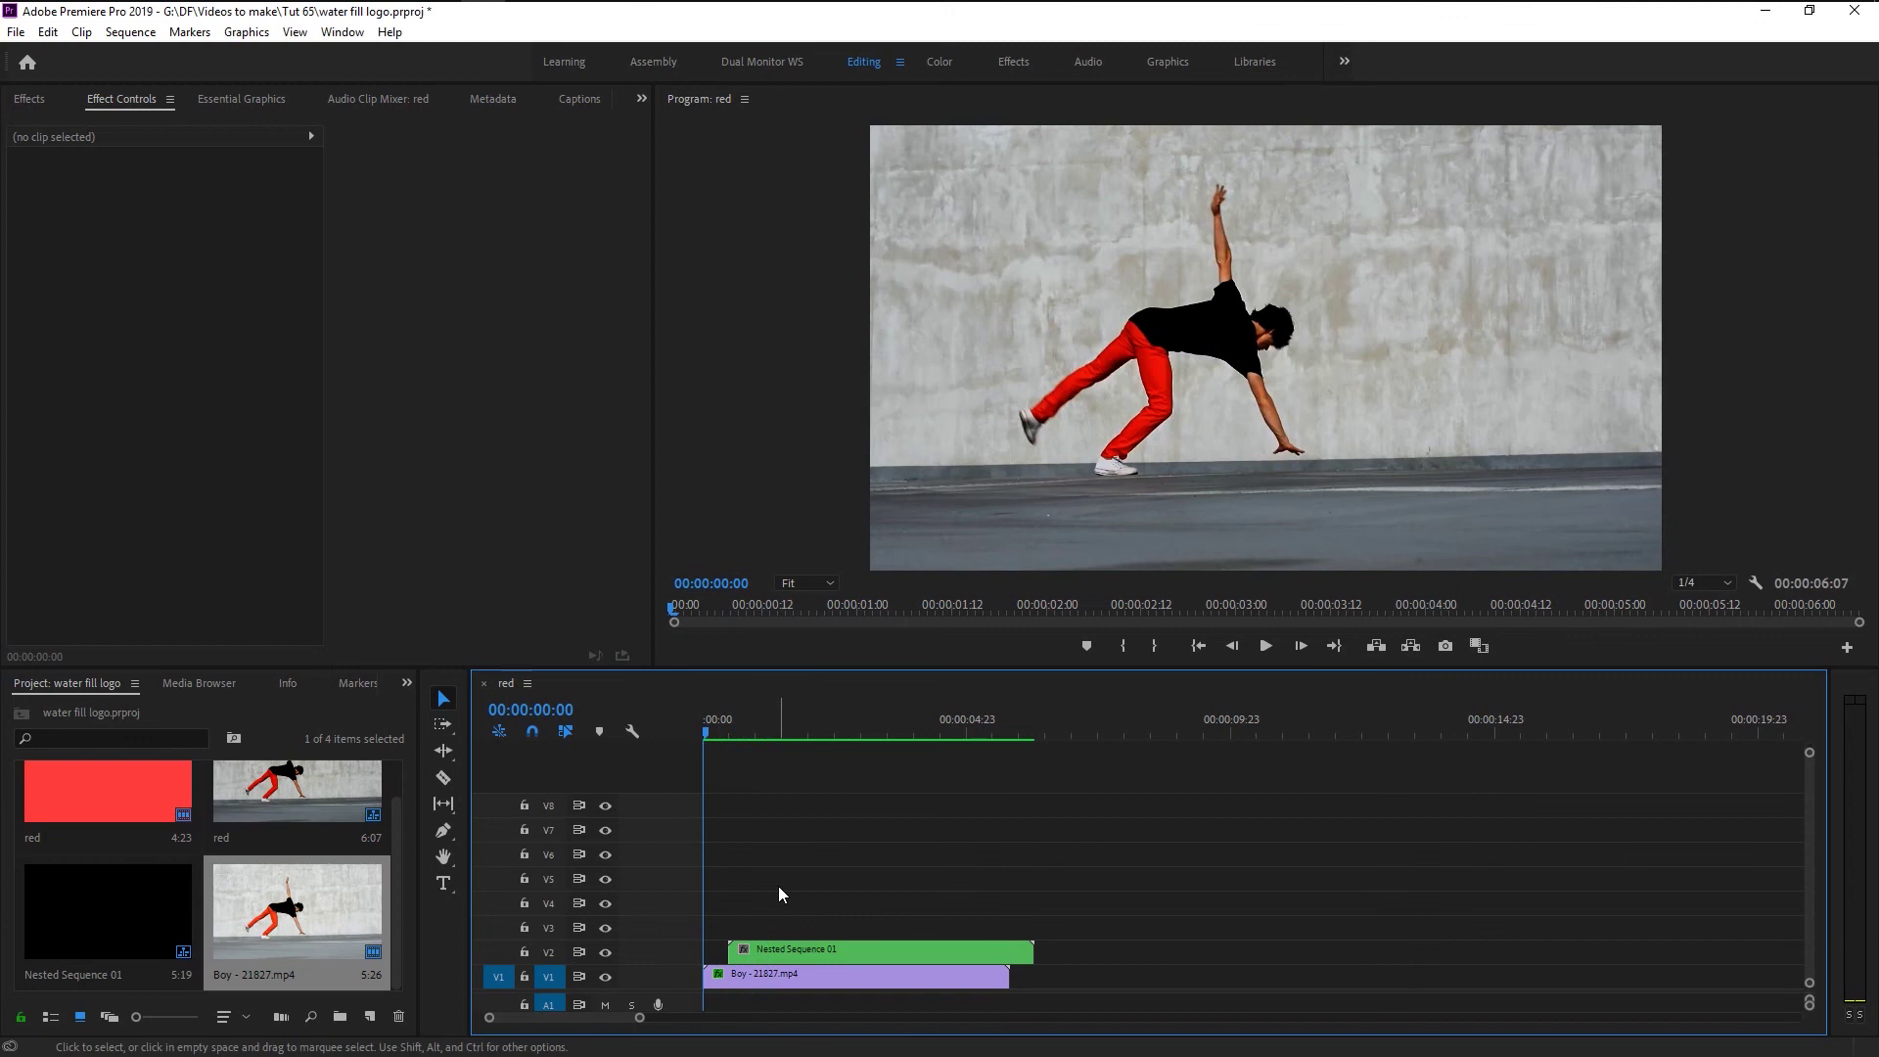
# - Play the red sequence from the start twice and scrub through it to check the GENTLE animation over the footage
pyautogui.press('space')
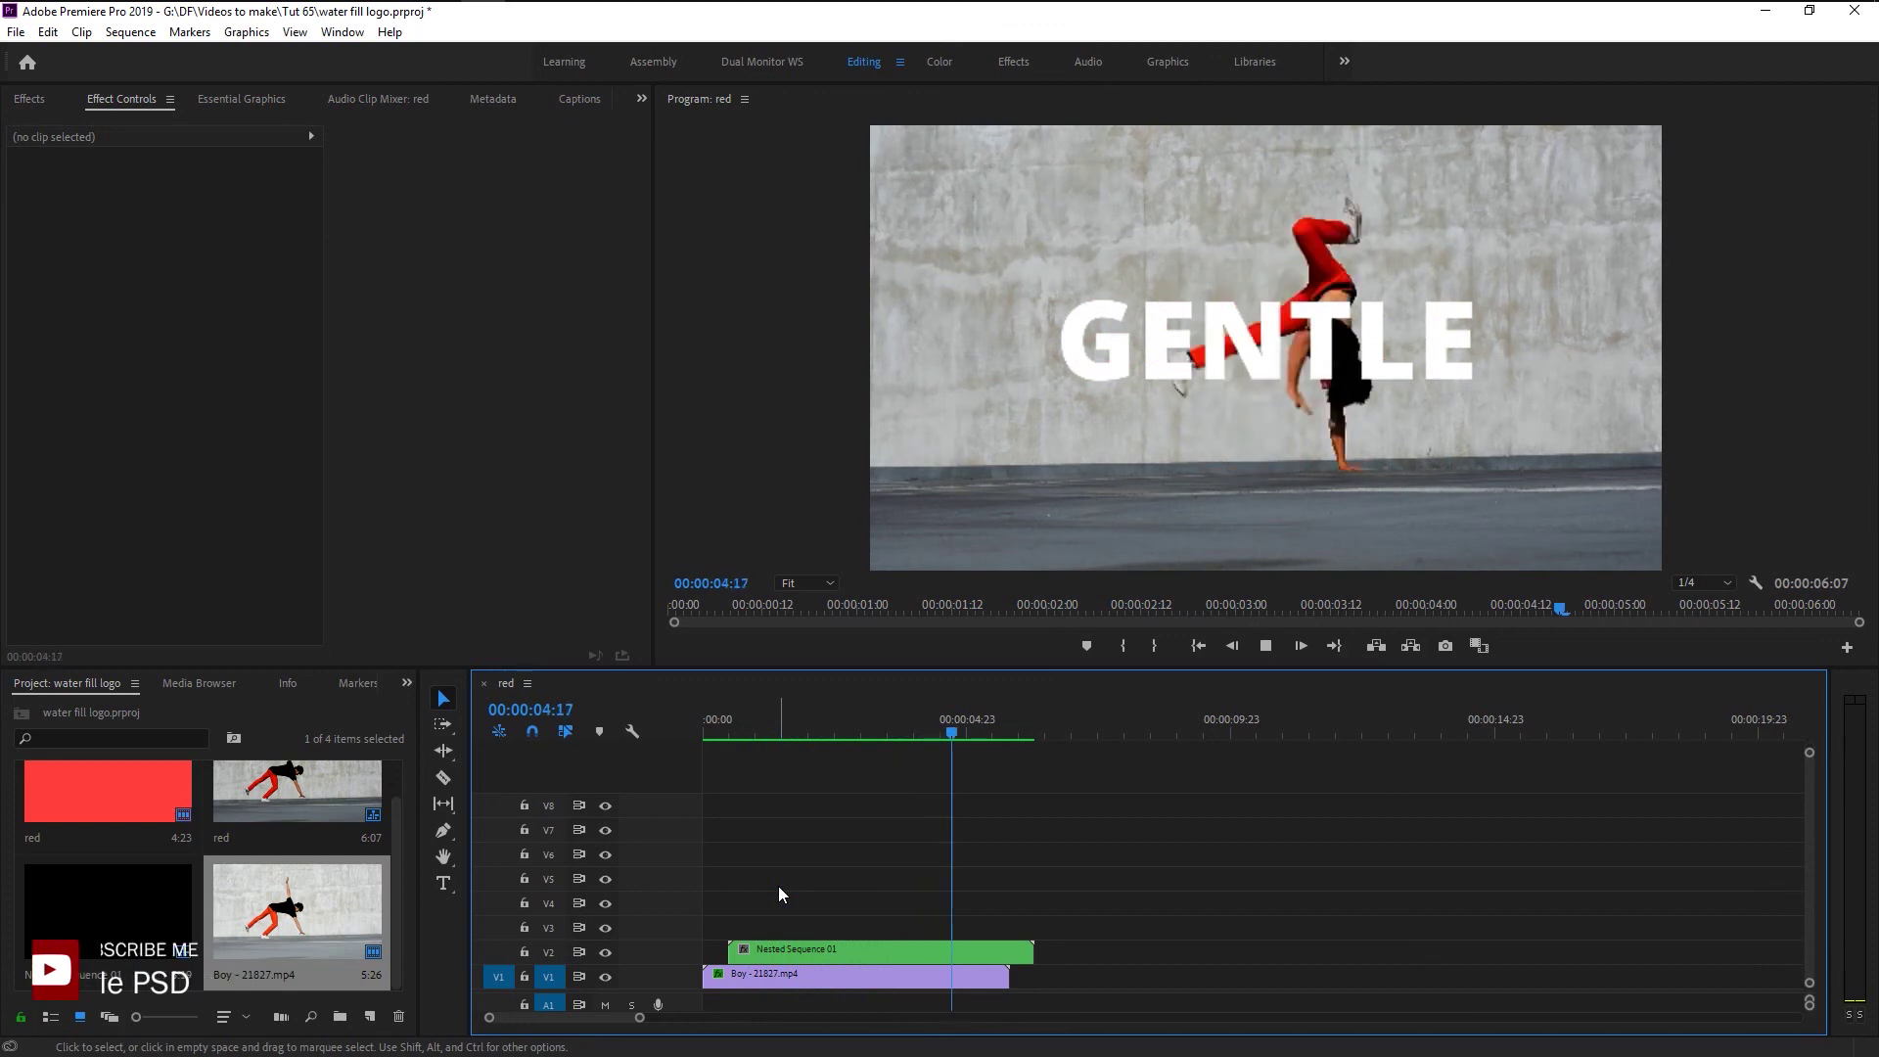
pyautogui.press('space')
pyautogui.click(713, 726)
pyautogui.press('space')
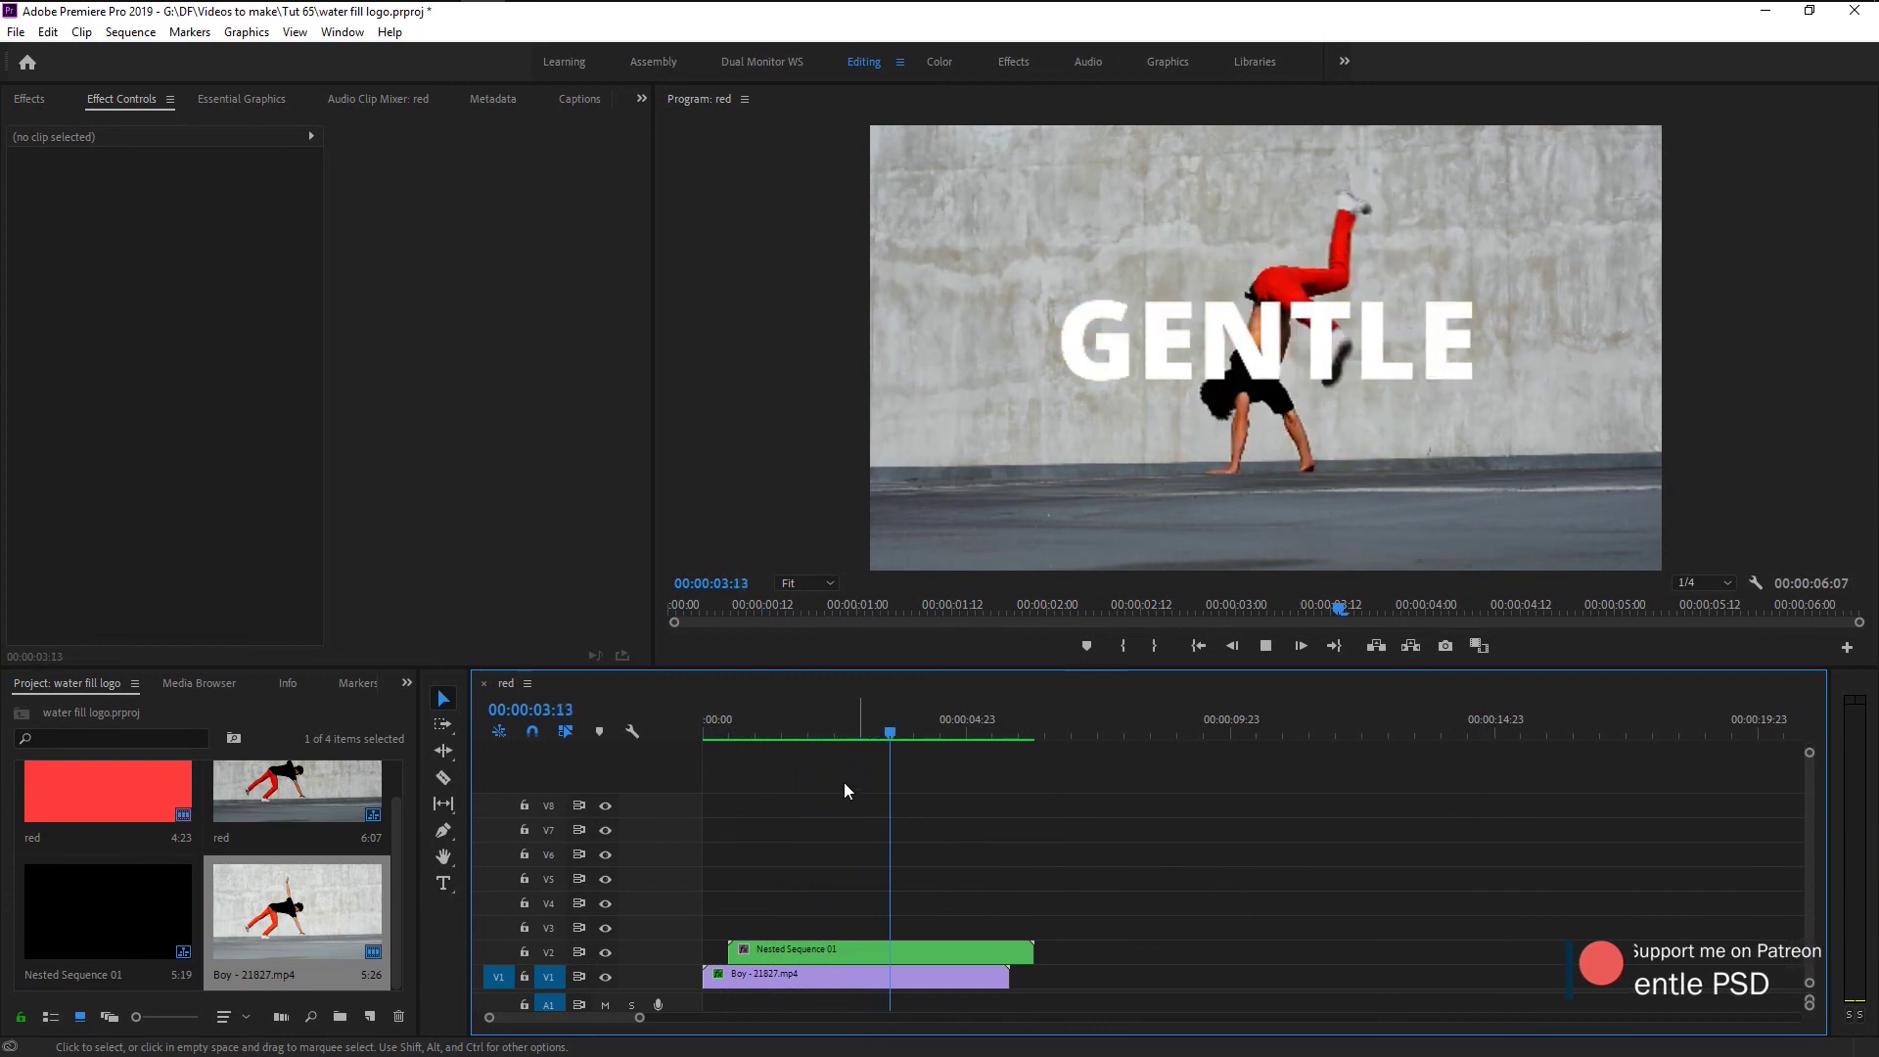
pyautogui.click(740, 725)
pyautogui.moveTo(742, 723); pyautogui.dragTo(879, 713)
# - Open the nested sequence on V2 to inspect its GENTLE and red layers, and return to the red sequence
pyautogui.doubleClick(783, 949)
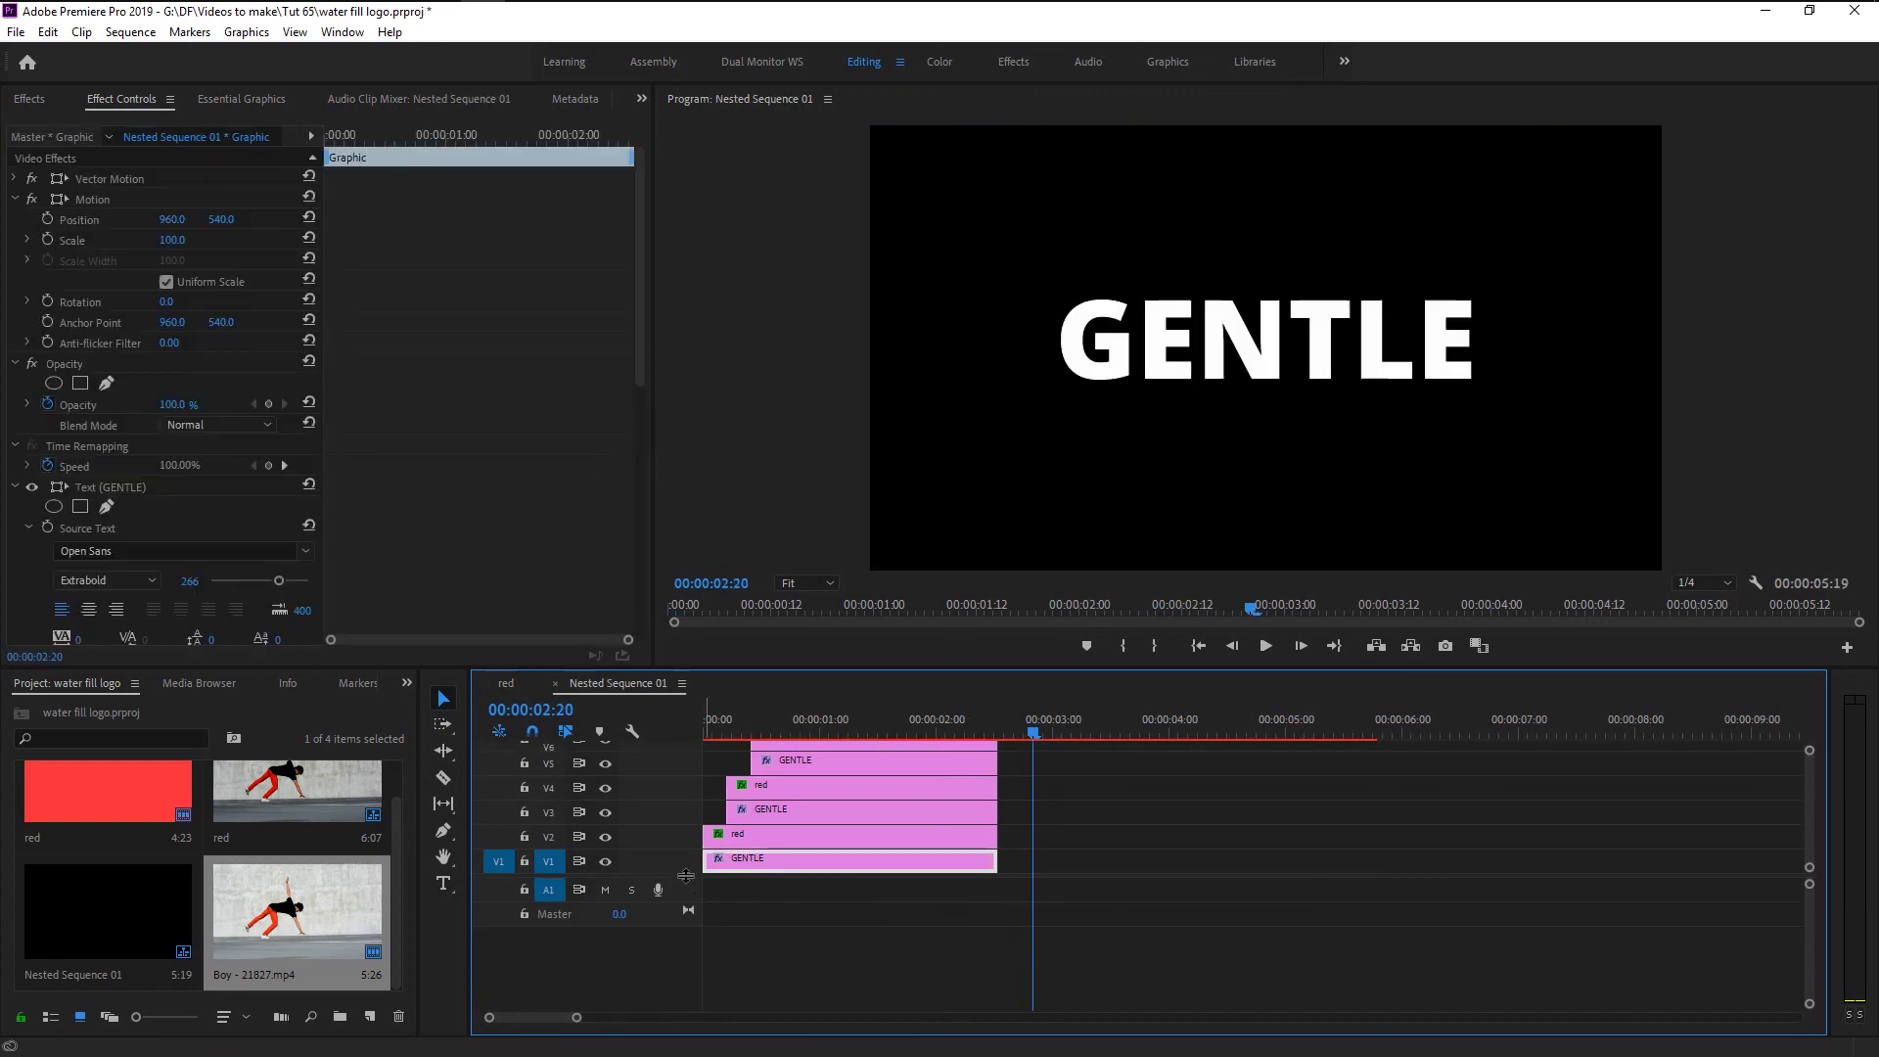
pyautogui.scroll(3, 783, 930)
pyautogui.click(784, 961)
pyautogui.click(804, 914)
pyautogui.click(820, 885)
pyautogui.click(836, 857)
pyautogui.click(850, 838)
pyautogui.click(854, 808)
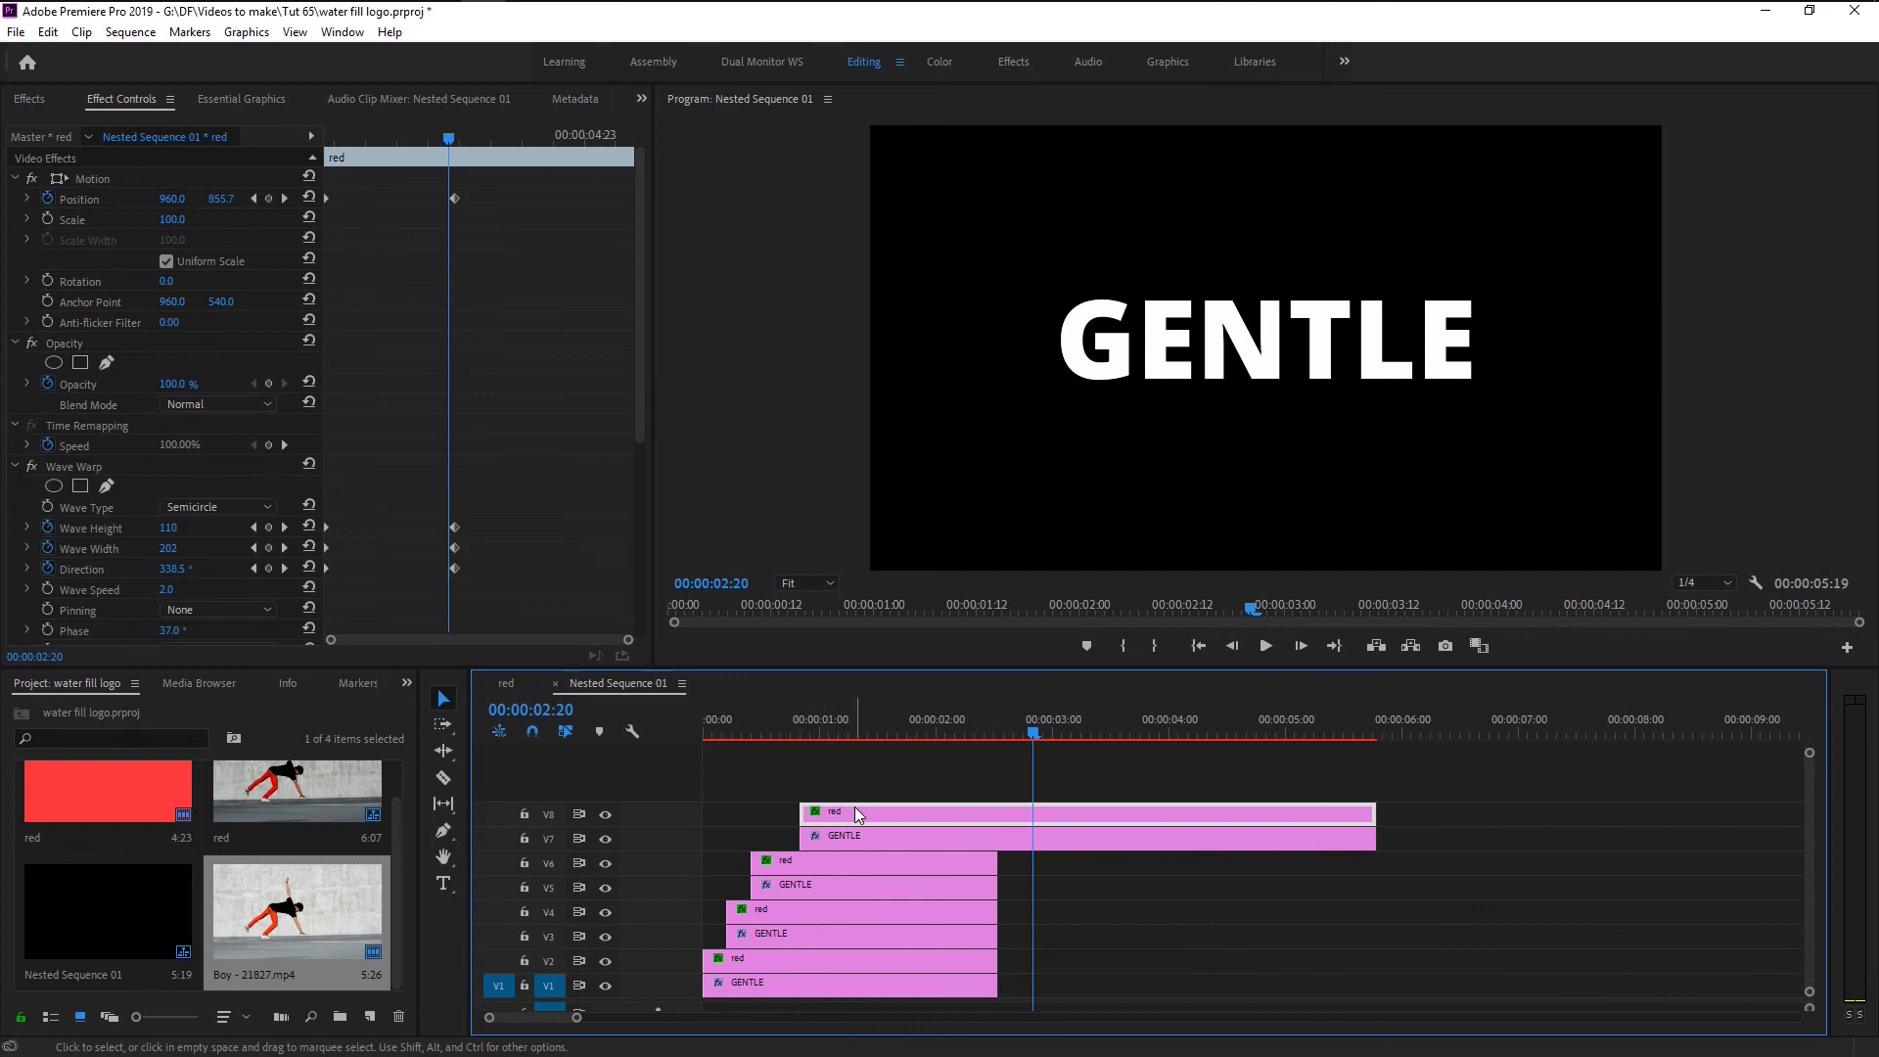
pyautogui.click(505, 685)
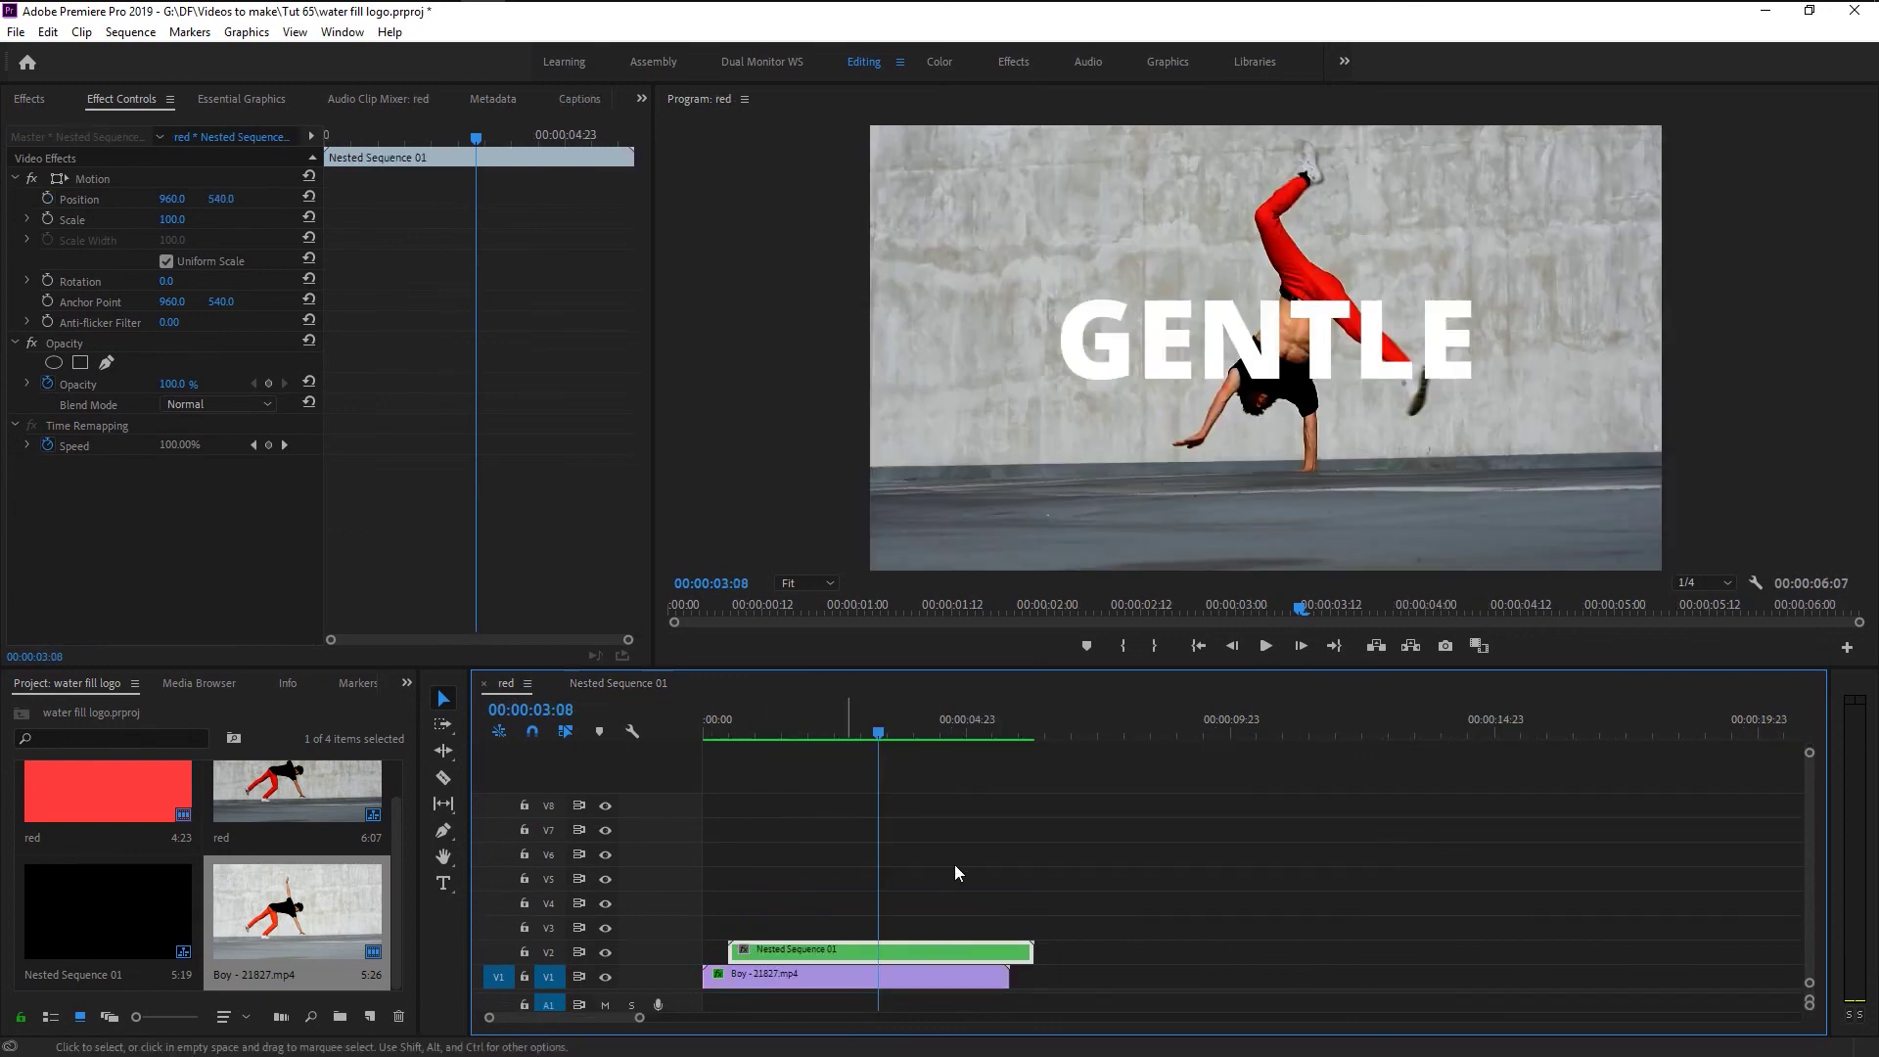
pyautogui.scroll(-2, 744, 930)
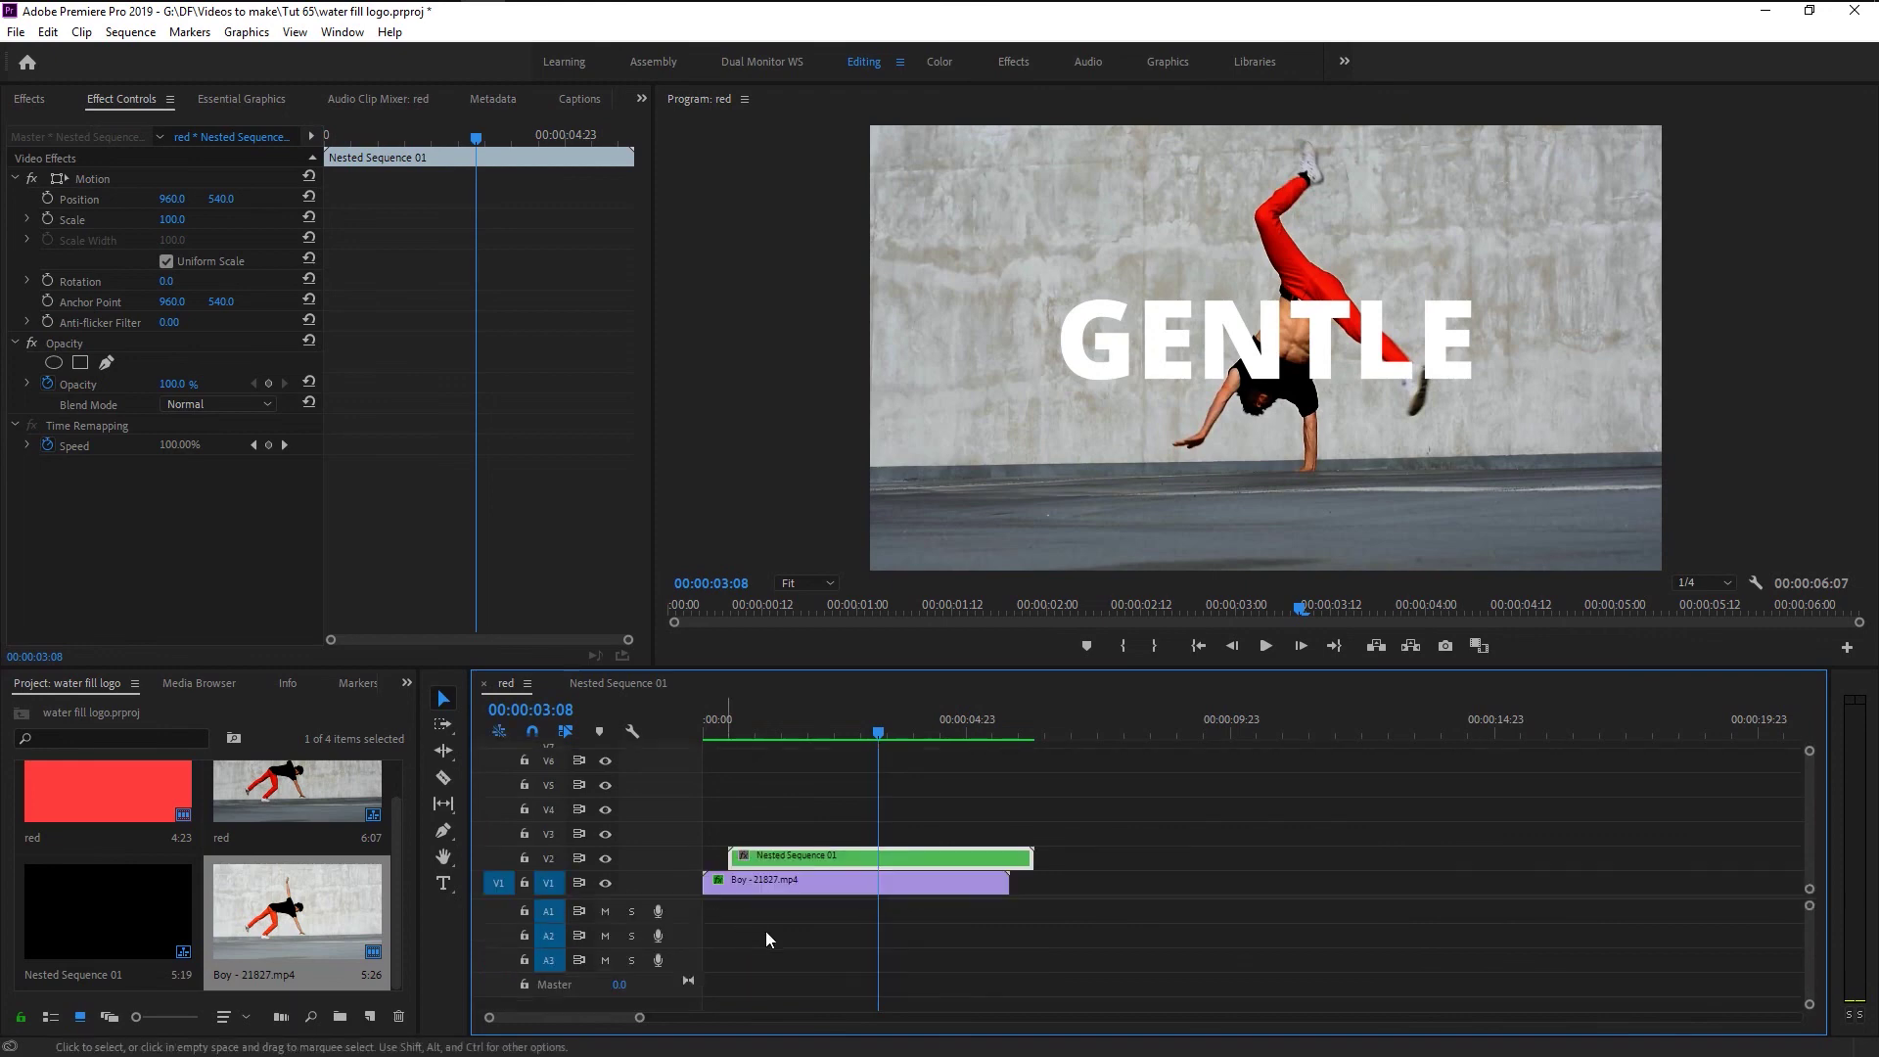
pyautogui.click(987, 938)
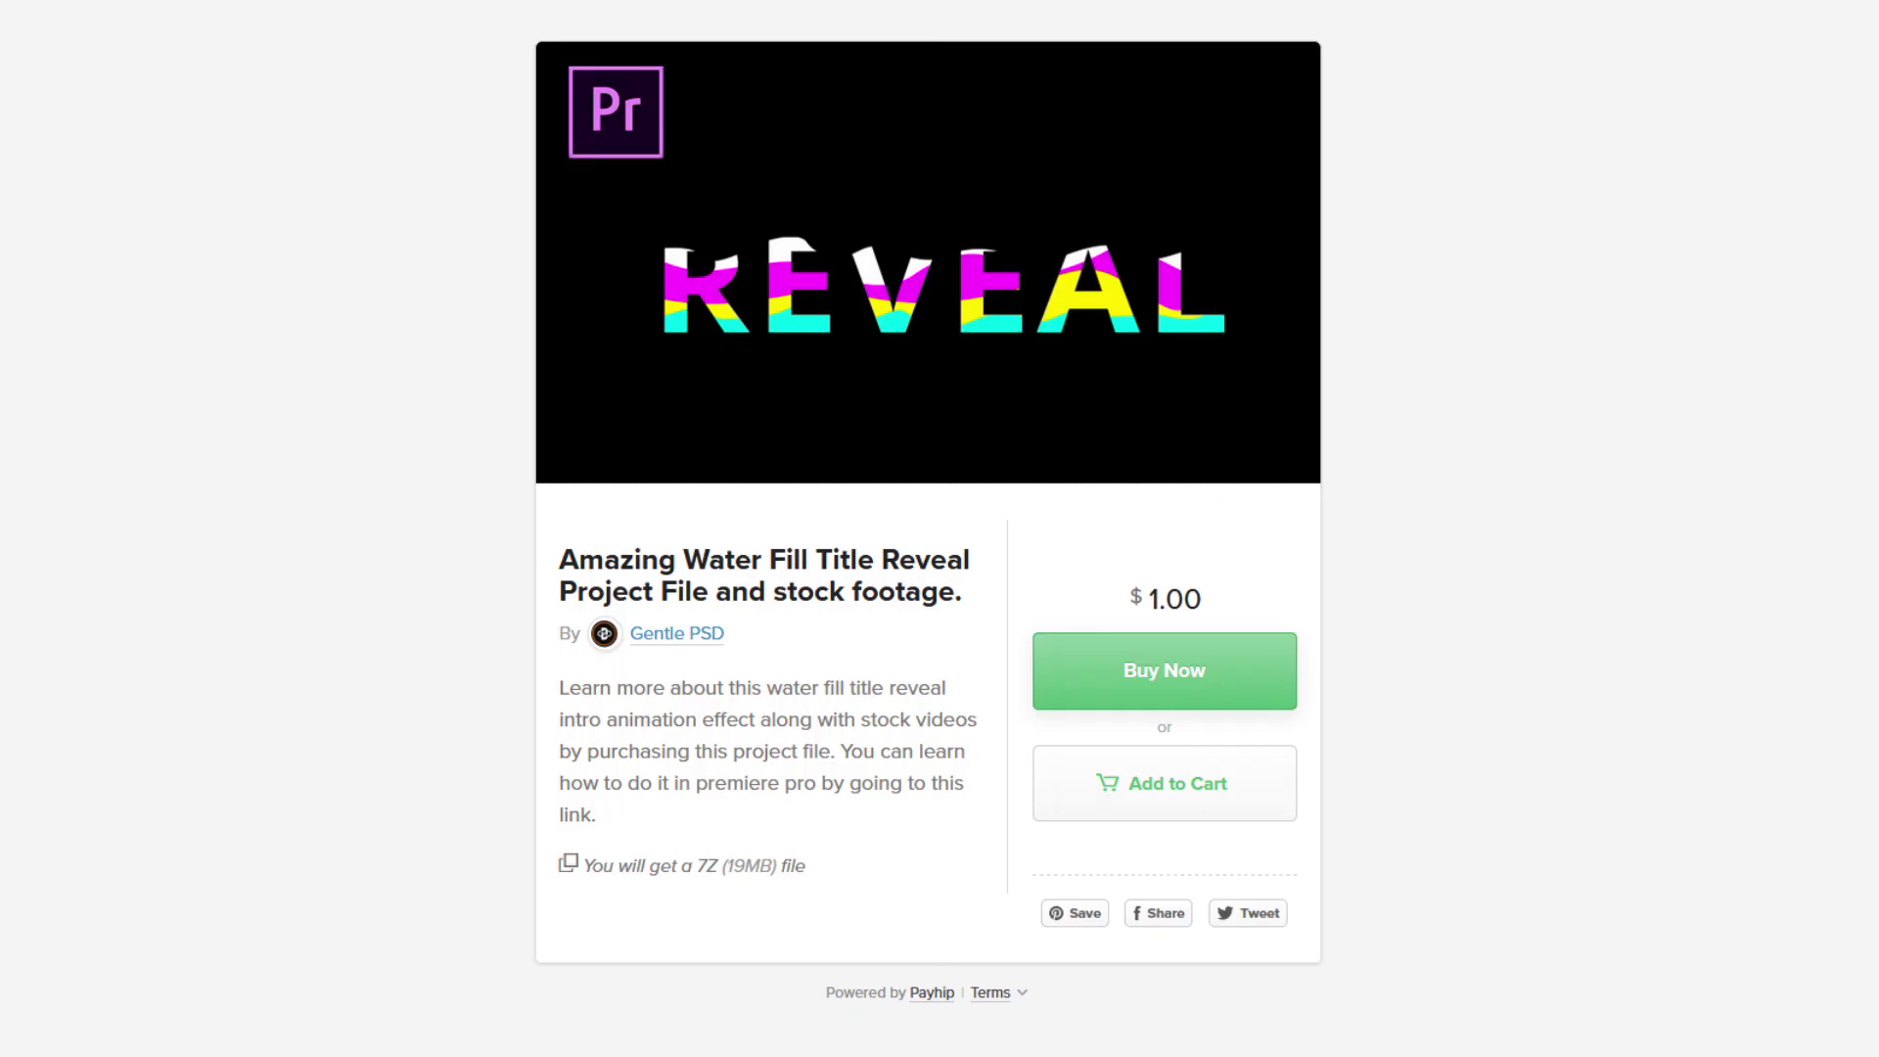